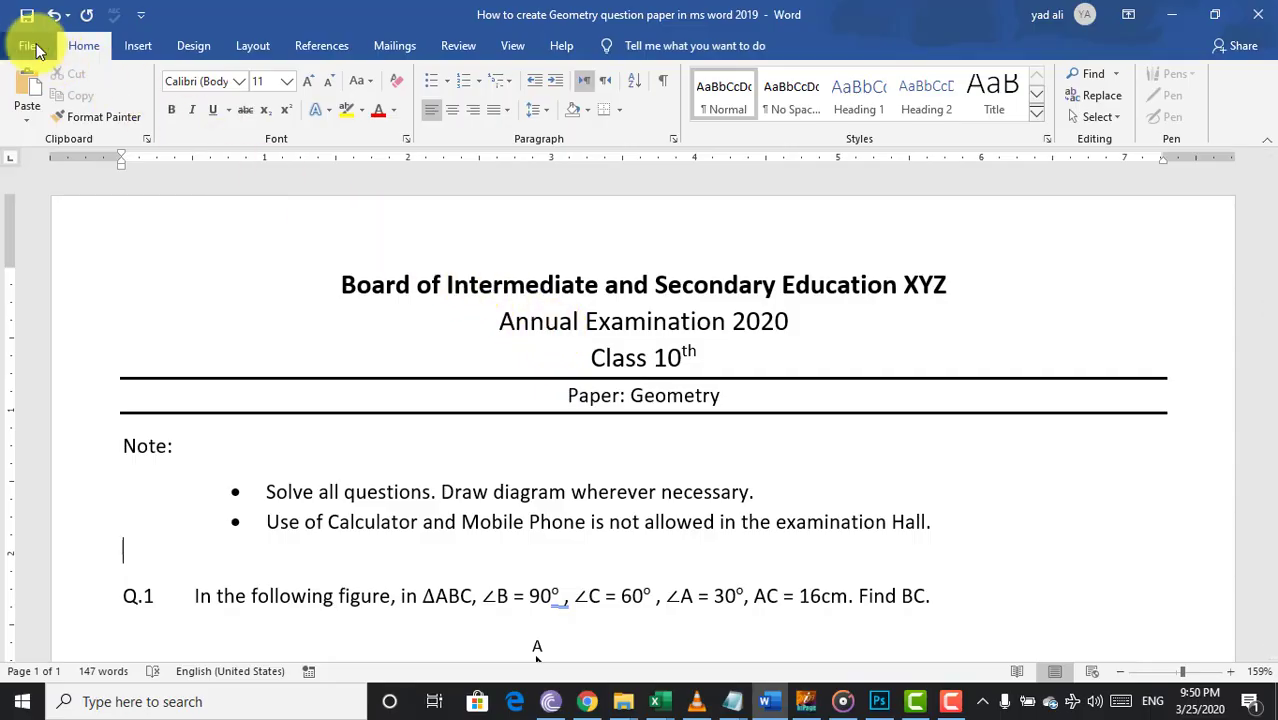
Step: Create a new blank Word document
{"action": "left_click", "coordinate": [25, 45]}
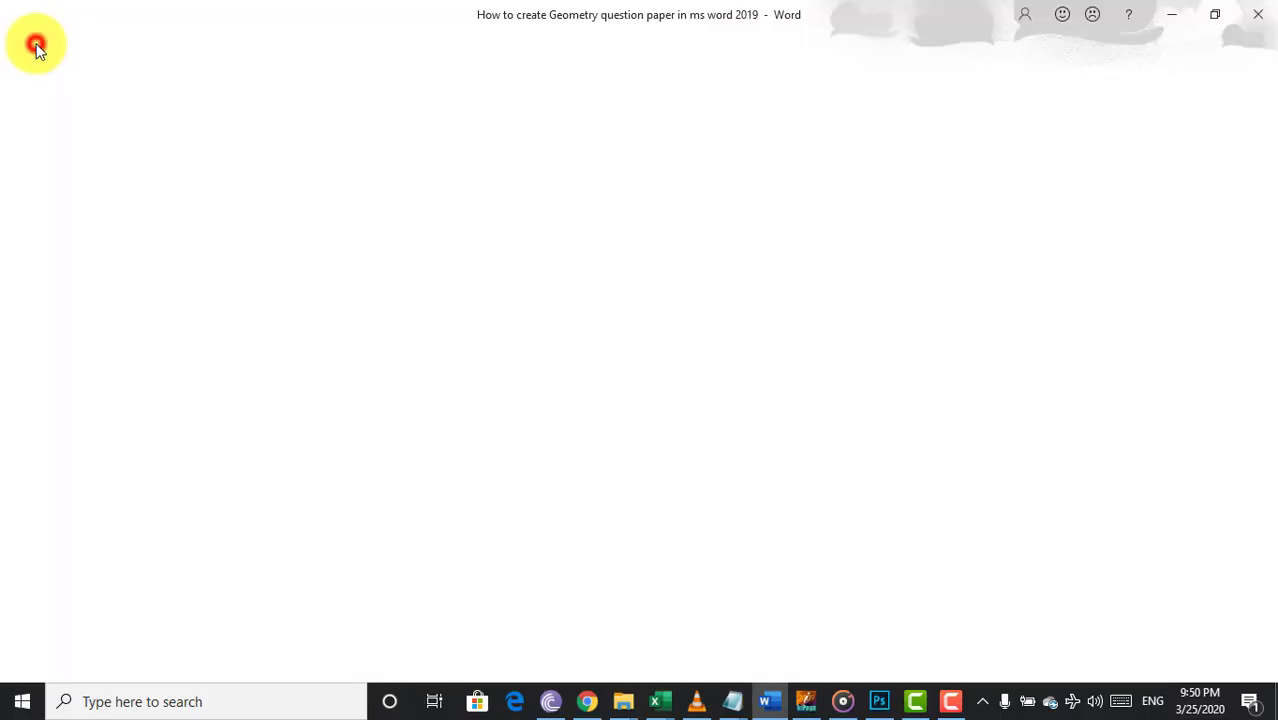
{"action": "left_click", "coordinate": [52, 128]}
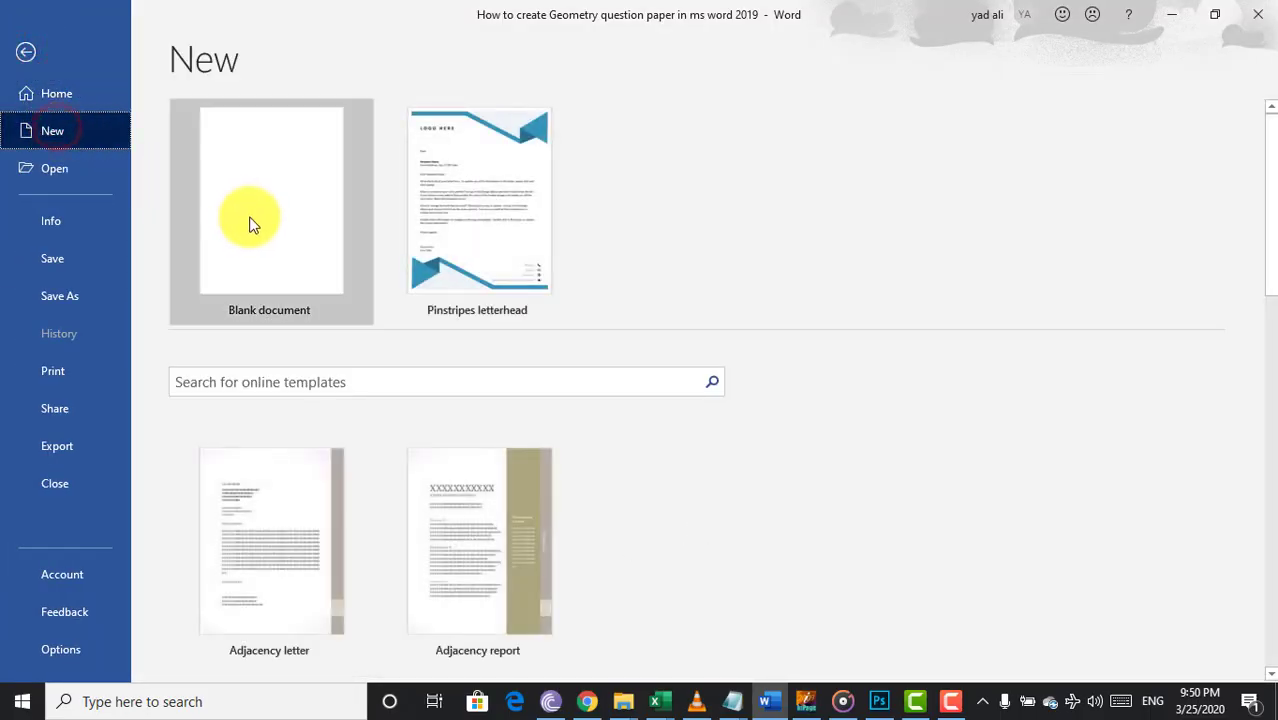
{"action": "left_click", "coordinate": [320, 222]}
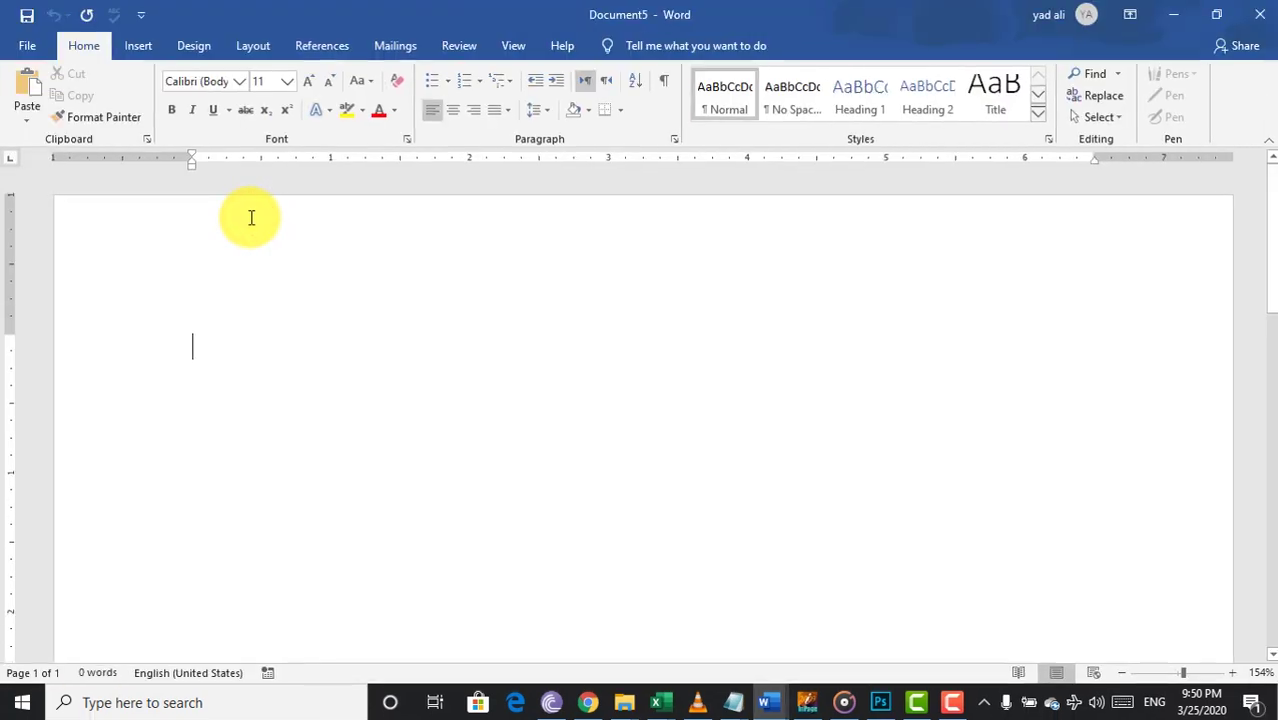
Step: Set the page size to A4 with Narrow 0.5-inch margins
{"action": "left_click", "coordinate": [345, 62]}
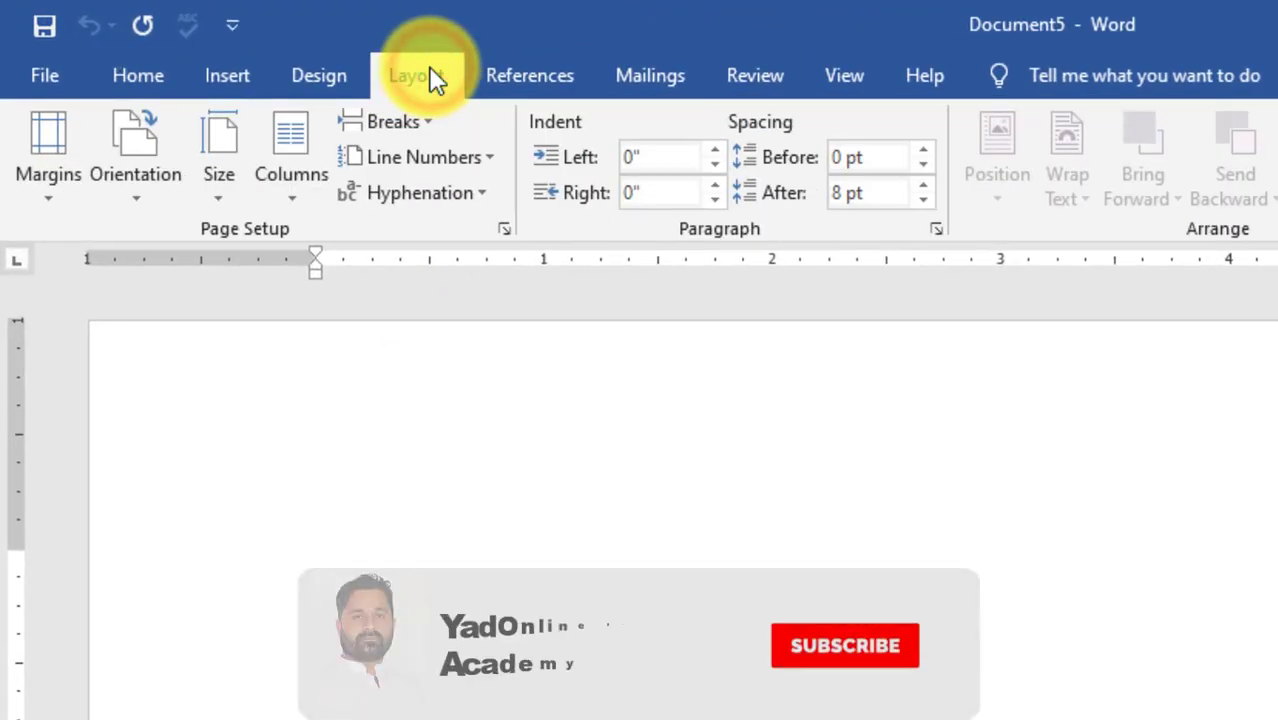
{"action": "left_click", "coordinate": [223, 188]}
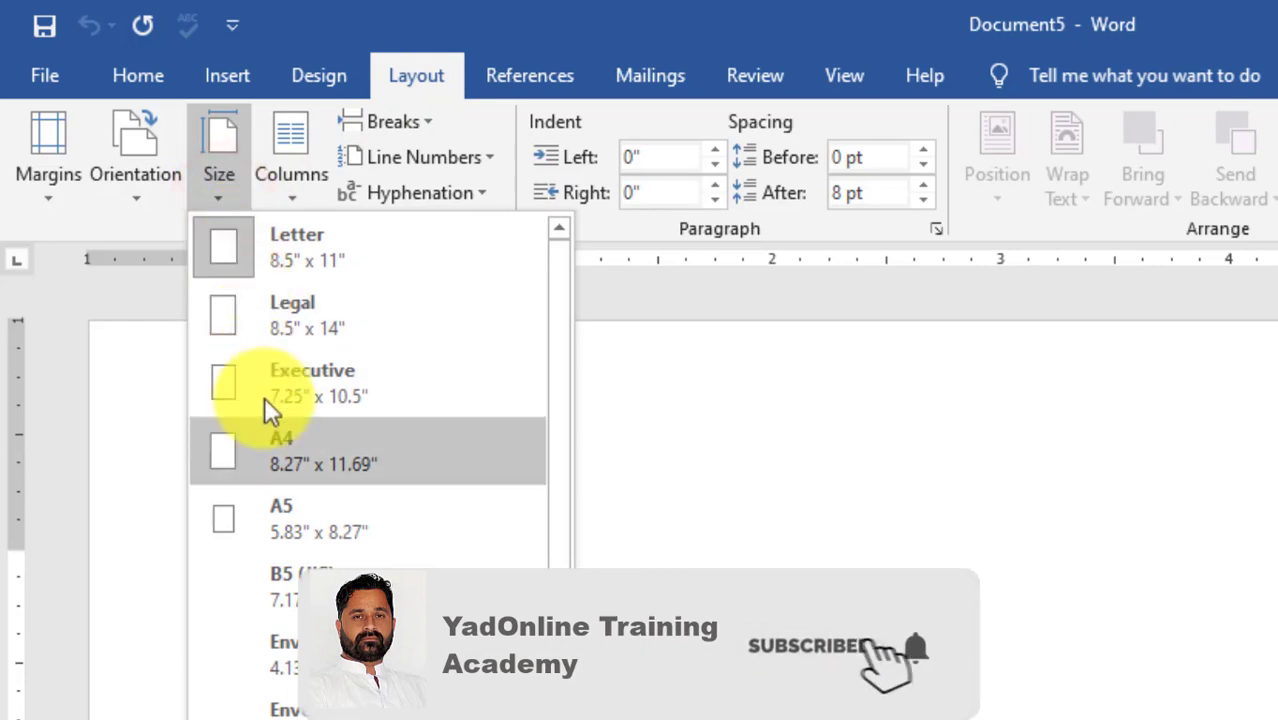
{"action": "left_click", "coordinate": [278, 468]}
{"action": "left_click", "coordinate": [45, 197]}
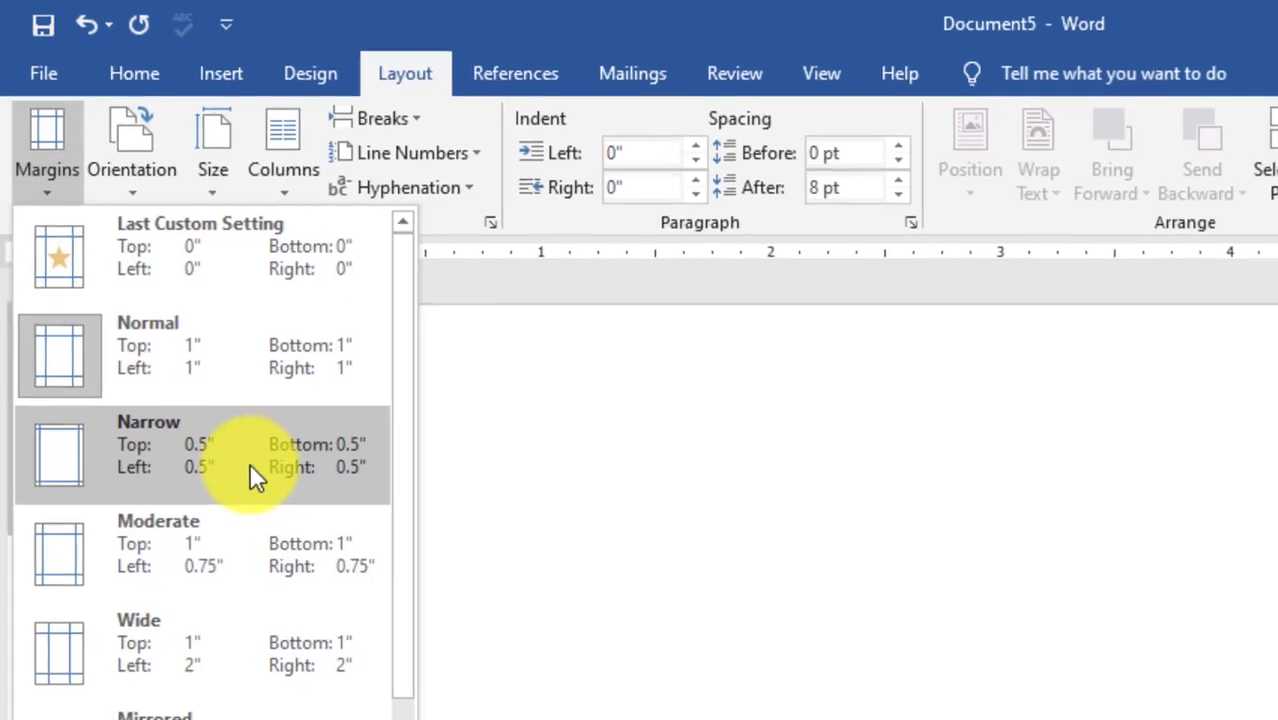
{"action": "left_click", "coordinate": [253, 468]}
{"action": "type", "text": "Board of Intermediate and Secondary E"}
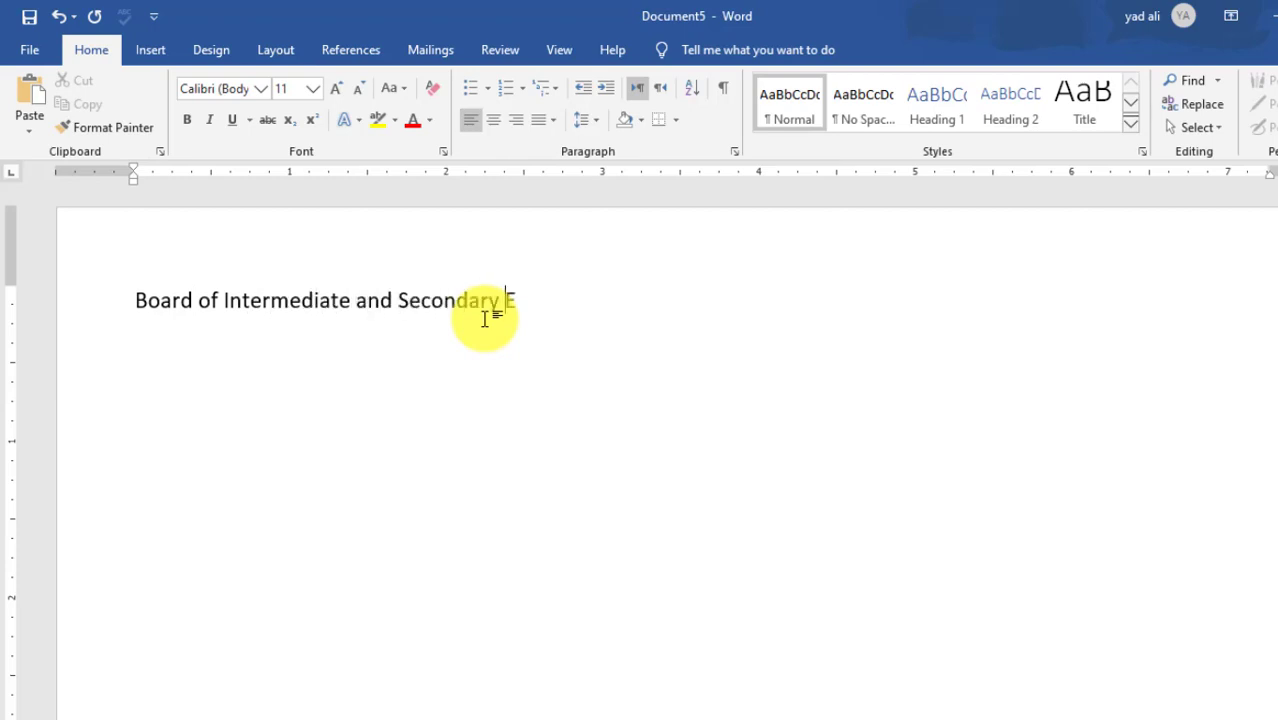
Step: Type the board, 'Annual Examination 2020', 'Class: 10th' and 'Paper: Geometry' lines, with underscore rules above and below the paper line
{"action": "type", "text": "ducation XYZ Annual "}
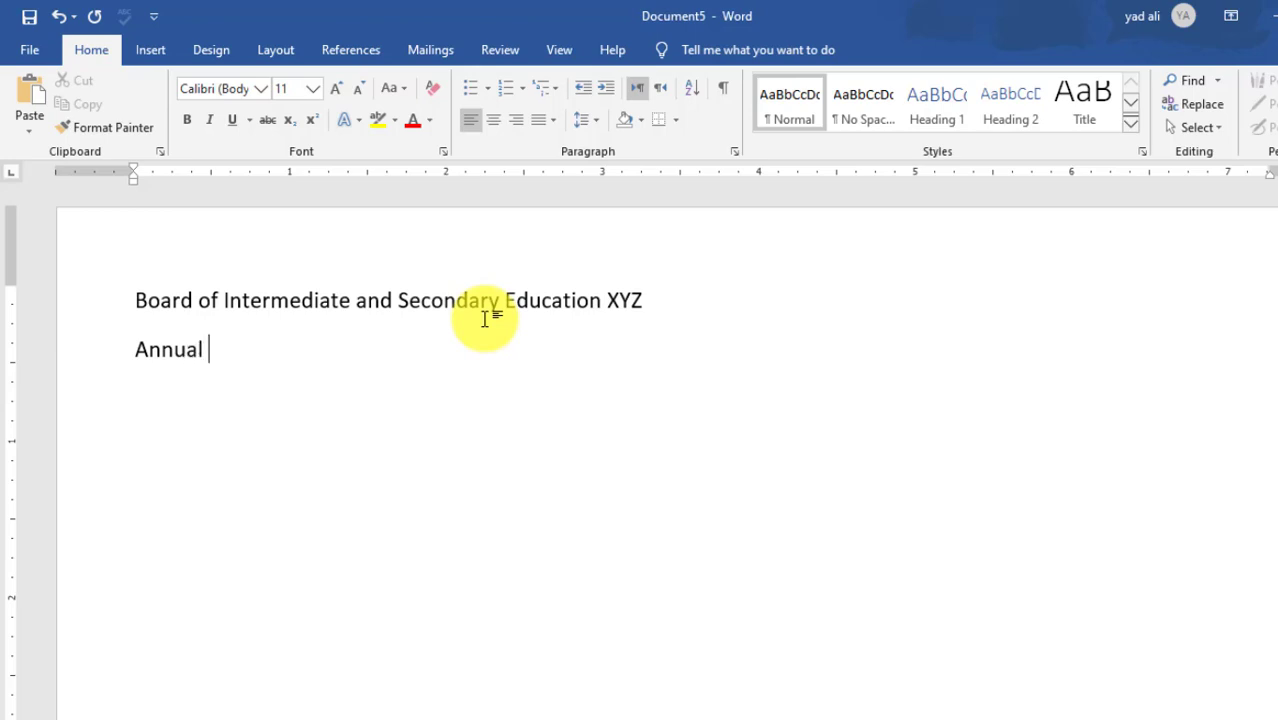
{"action": "type", "text": "Examination 2020"}
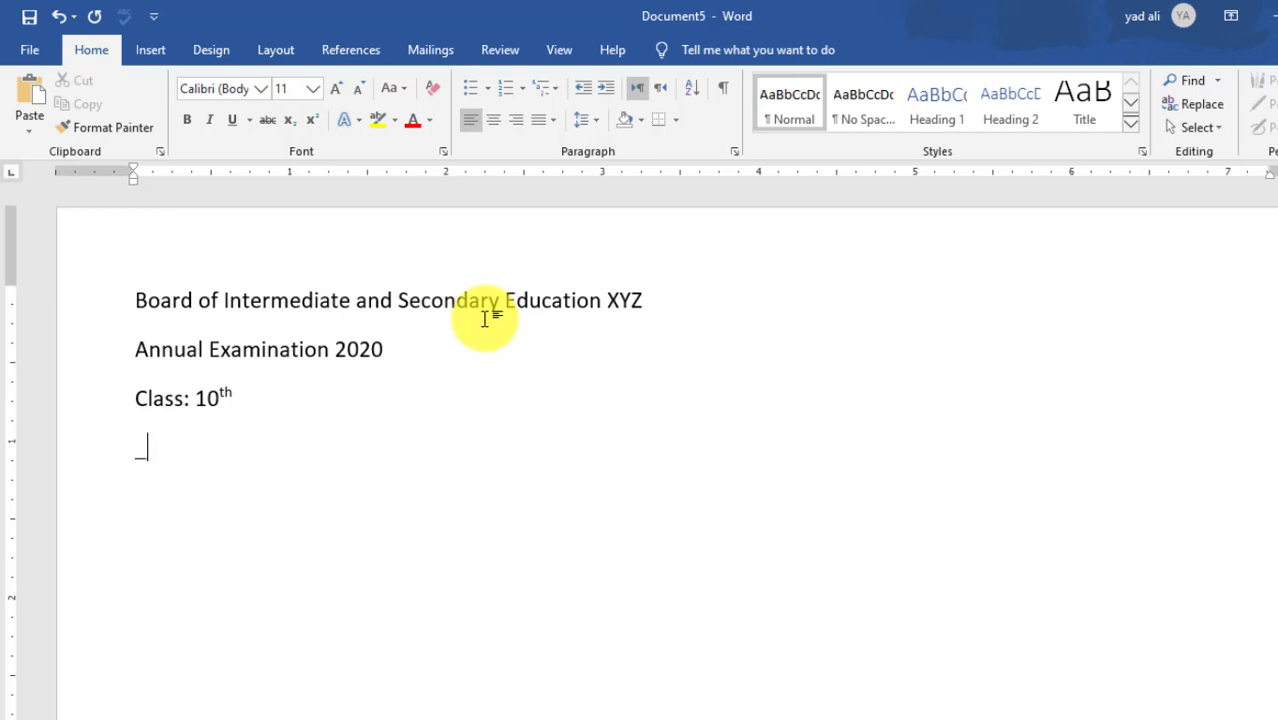
{"action": "type", "text": "________________"}
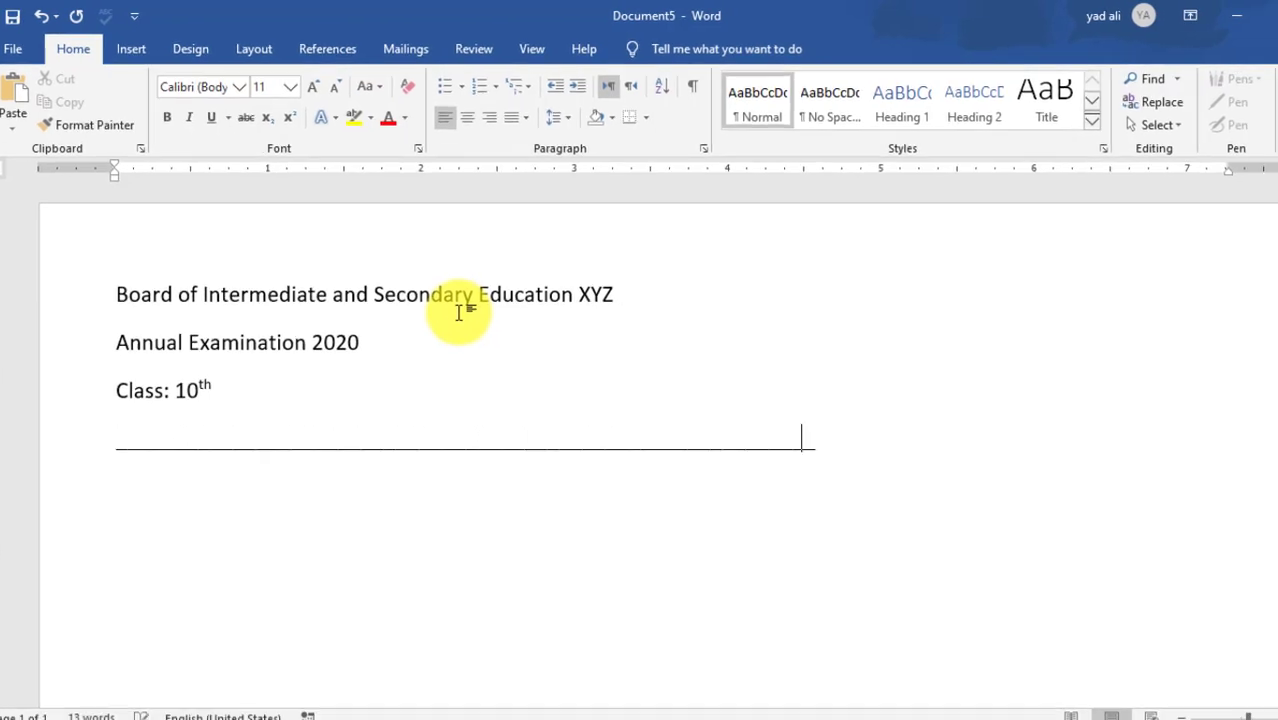
{"action": "type", "text": "___________________________________"}
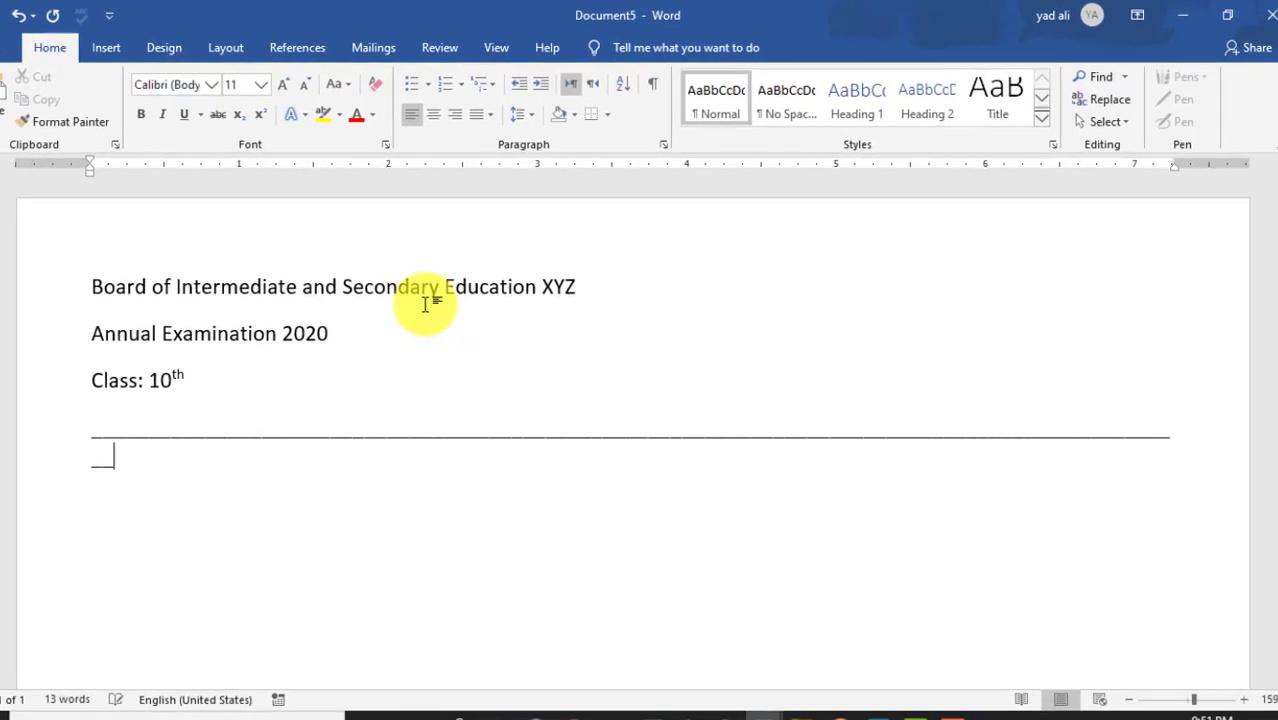
{"action": "key", "text": "Return"}
{"action": "type", "text": "Paper: Geometry"}
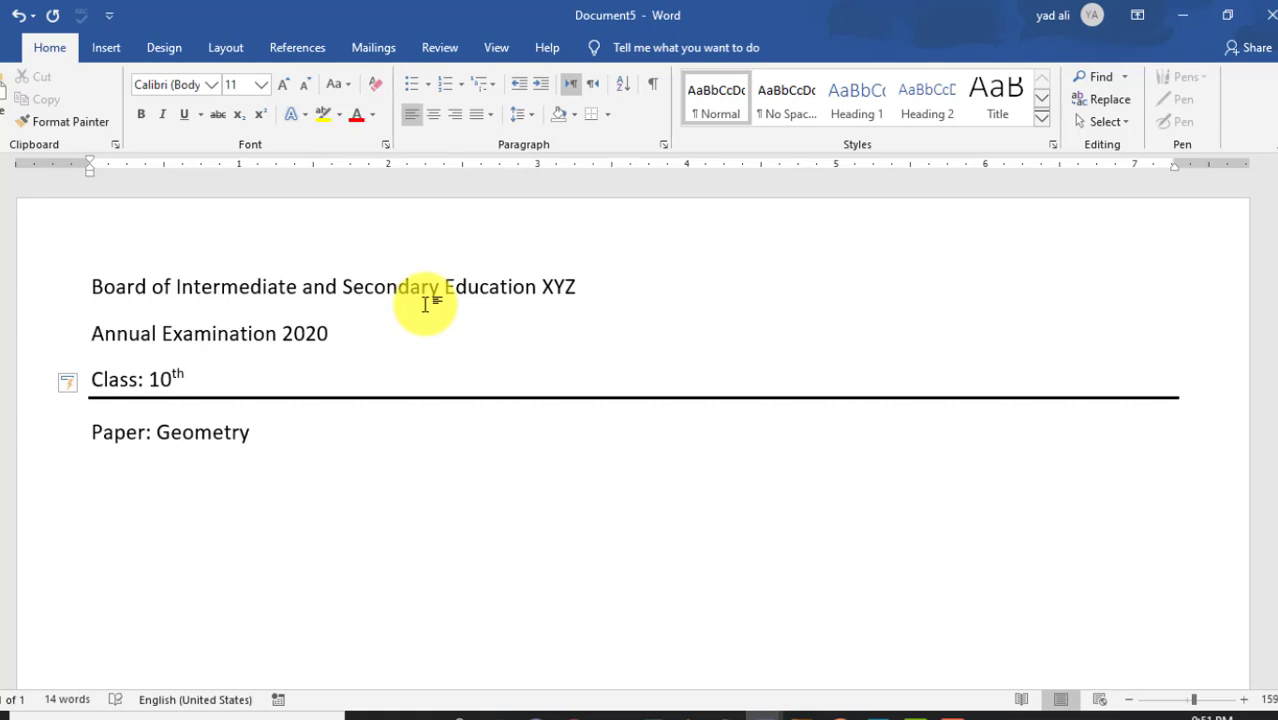
{"action": "type", "text": "_____________________________________________"}
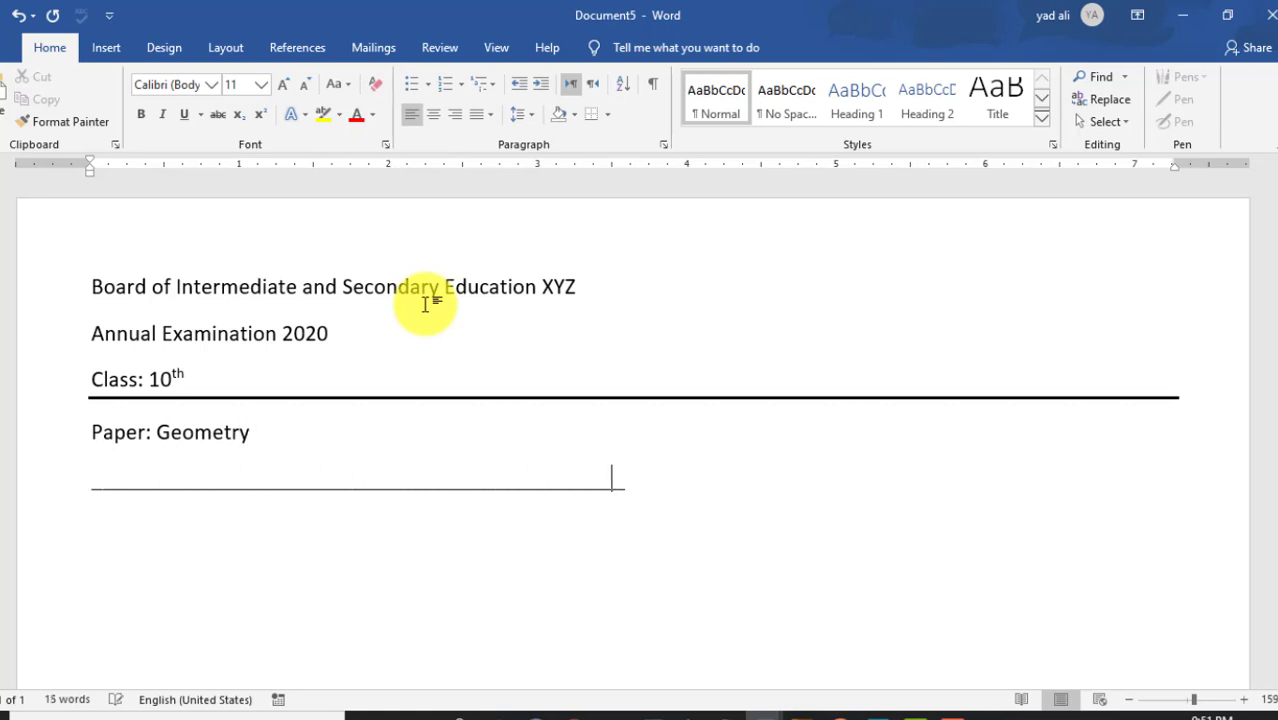
{"action": "type", "text": "___________________________________________________"}
{"action": "key", "text": "Return"}
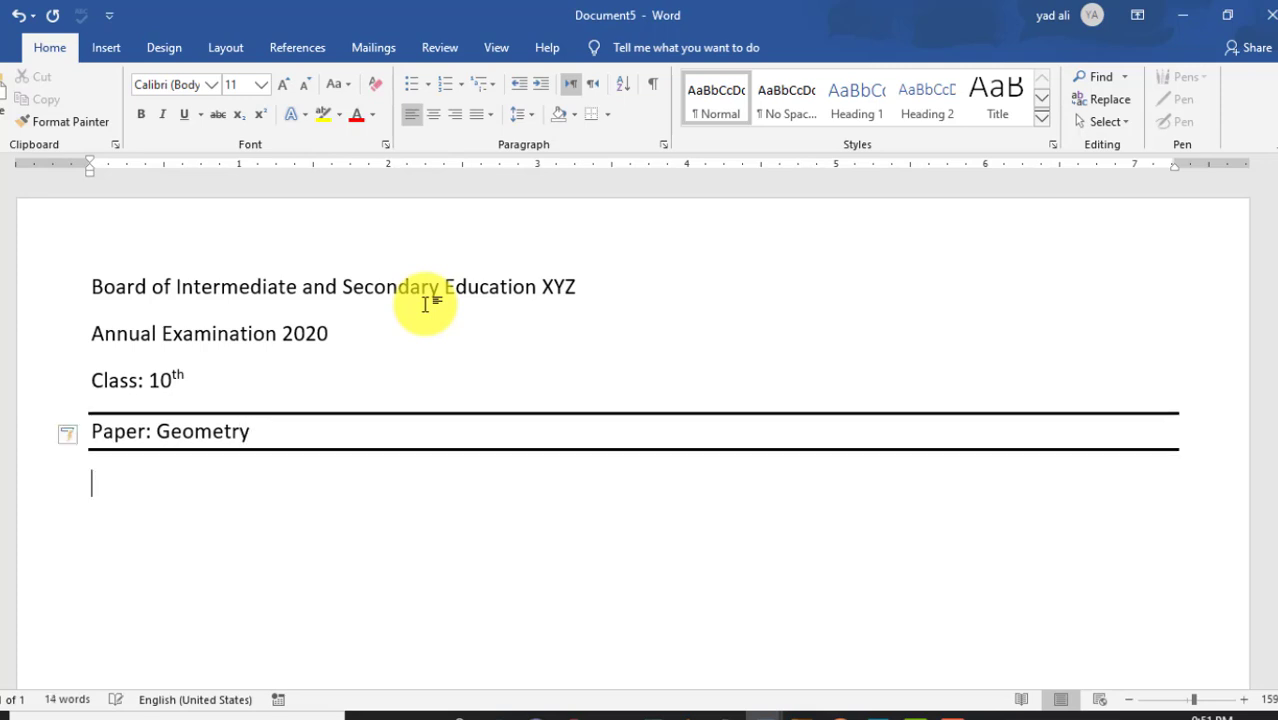
Step: Center 'Paper: Geometry', and give the top three heading lines 0 pt spacing after and center alignment
{"action": "left_click", "coordinate": [257, 433]}
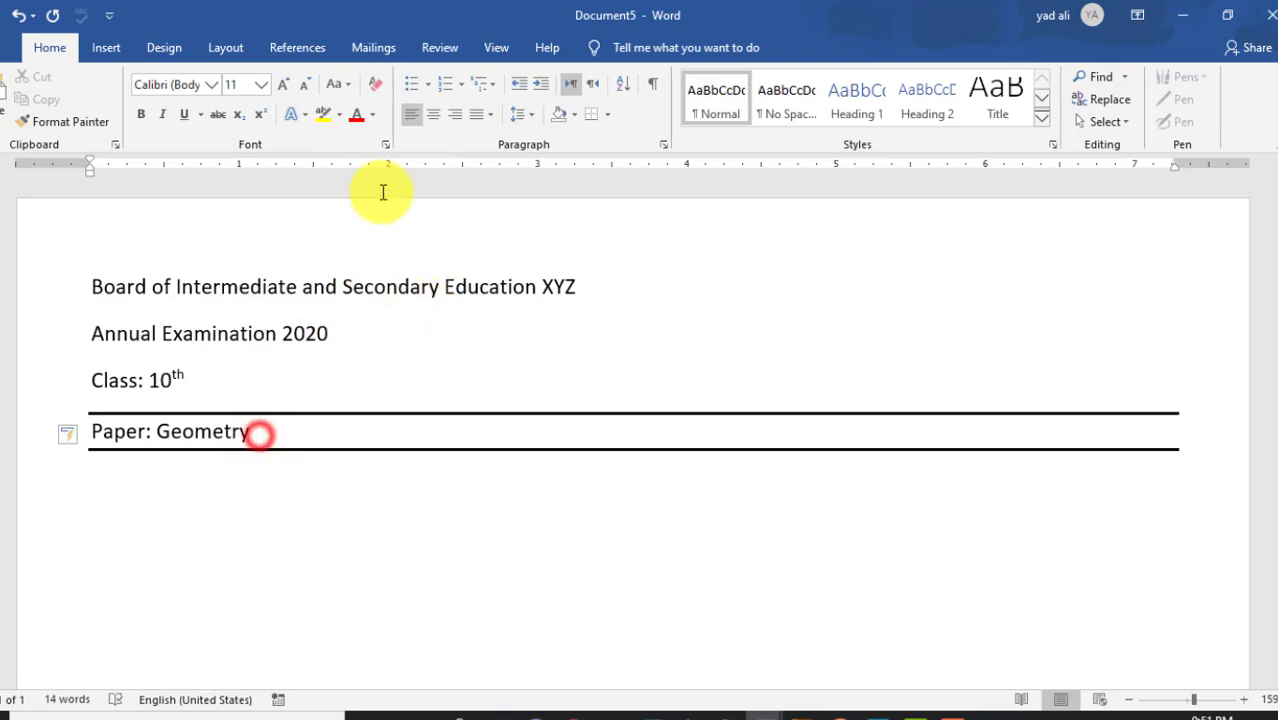
{"action": "left_click", "coordinate": [431, 116]}
{"action": "left_click_drag", "start_coordinate": [190, 380], "coordinate": [92, 283]}
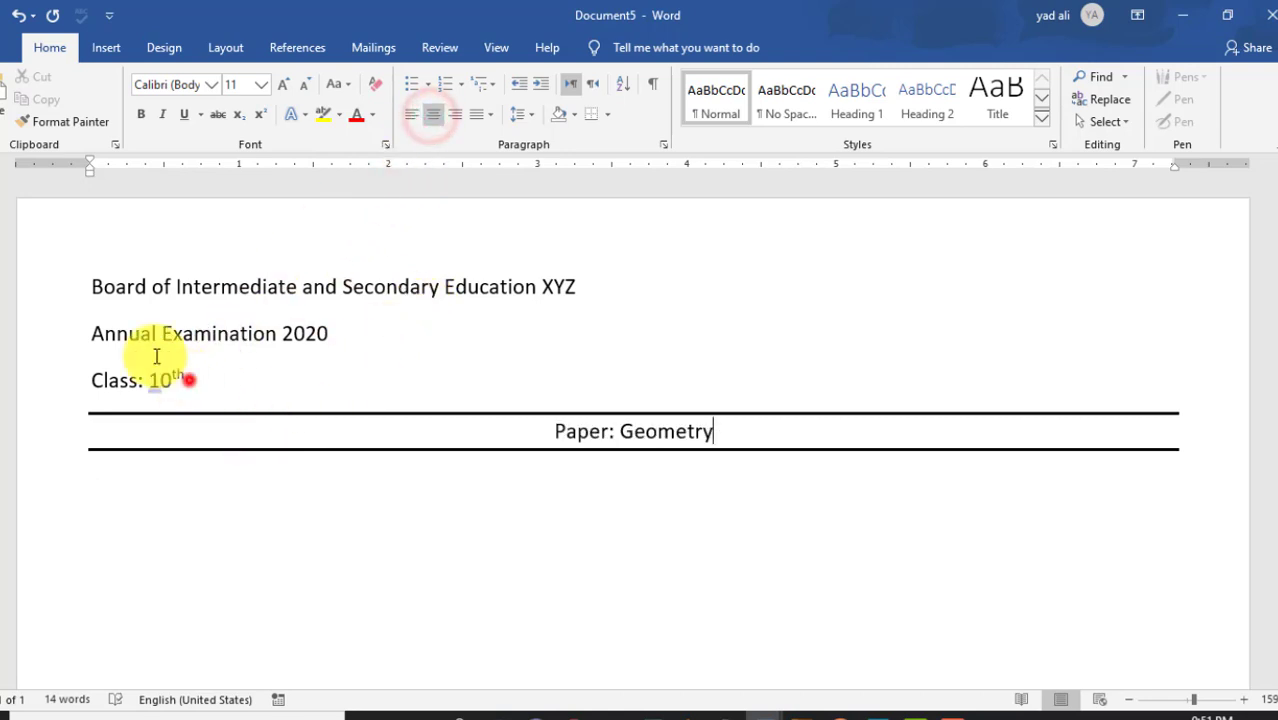
{"action": "left_click", "coordinate": [222, 48]}
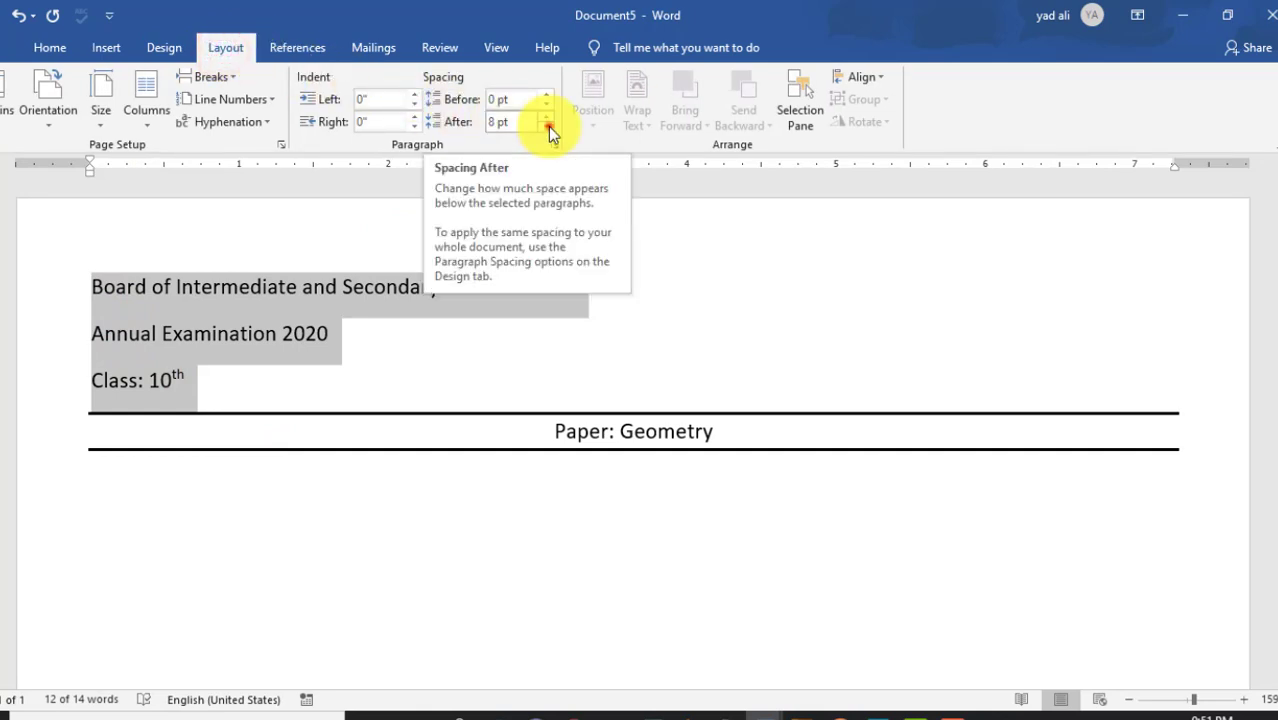
{"action": "left_click", "coordinate": [548, 126]}
{"action": "left_click", "coordinate": [548, 126]}
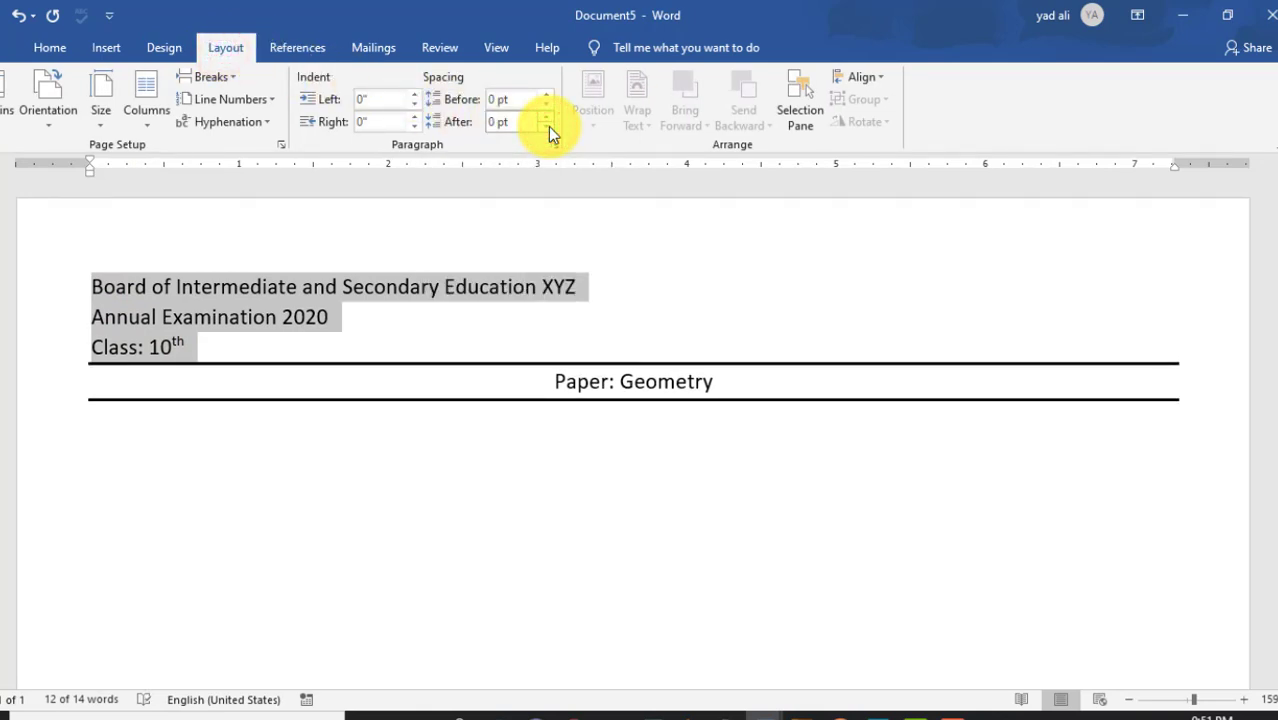
{"action": "left_click", "coordinate": [60, 48]}
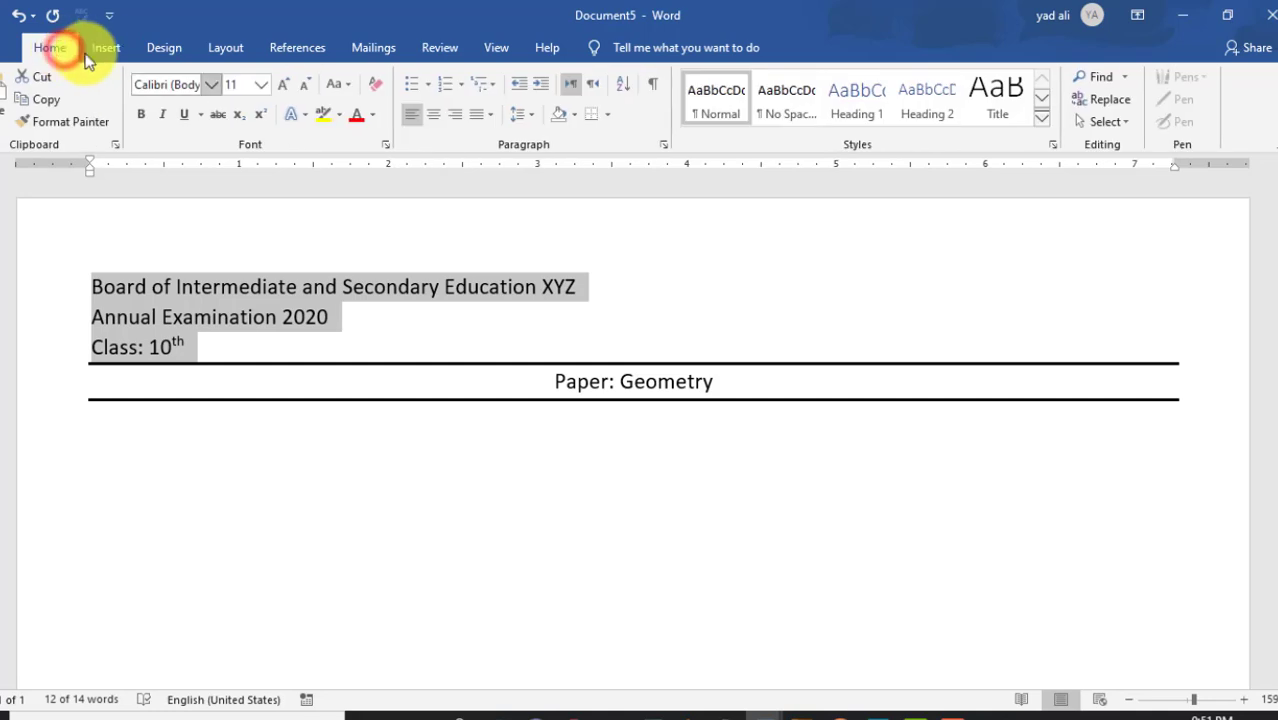
{"action": "left_click", "coordinate": [433, 116]}
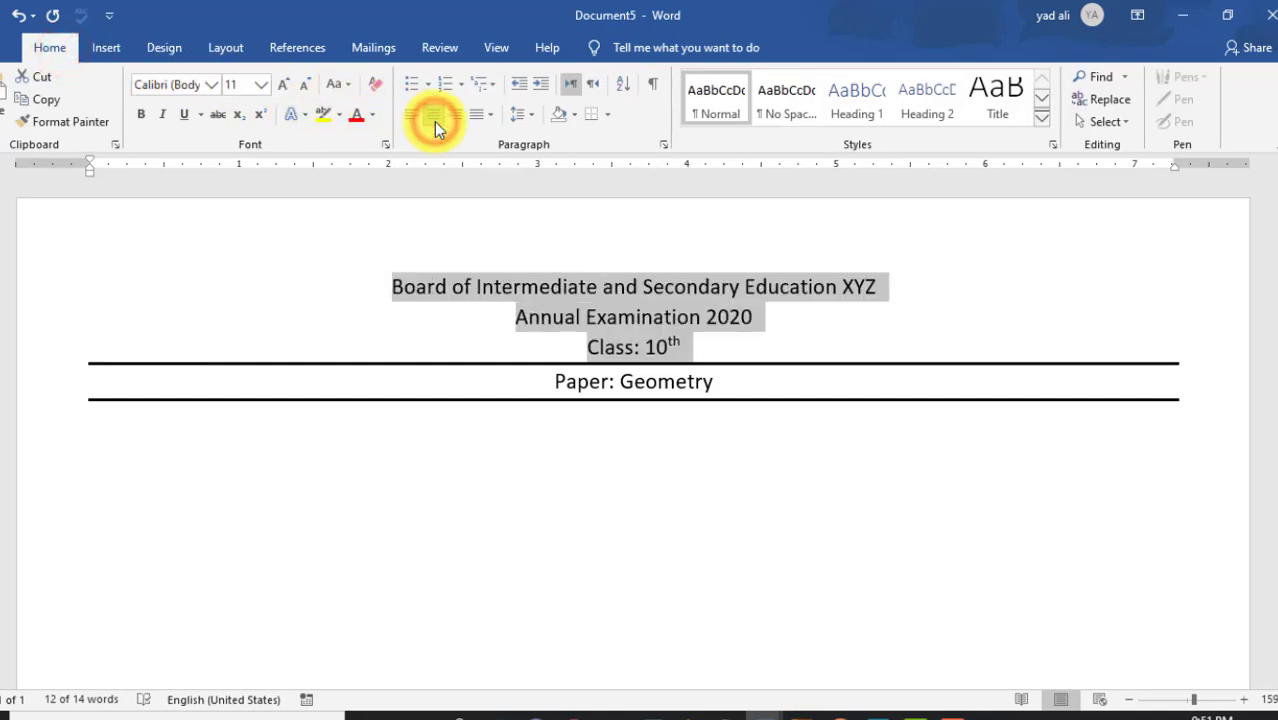
{"action": "left_click", "coordinate": [516, 278]}
Step: Make the board name line 14 pt bold
{"action": "mouse_move", "coordinate": [385, 286]}
{"action": "left_mouse_down"}
{"action": "mouse_move", "coordinate": [913, 307]}
{"action": "mouse_move", "coordinate": [893, 286]}
{"action": "left_mouse_up"}
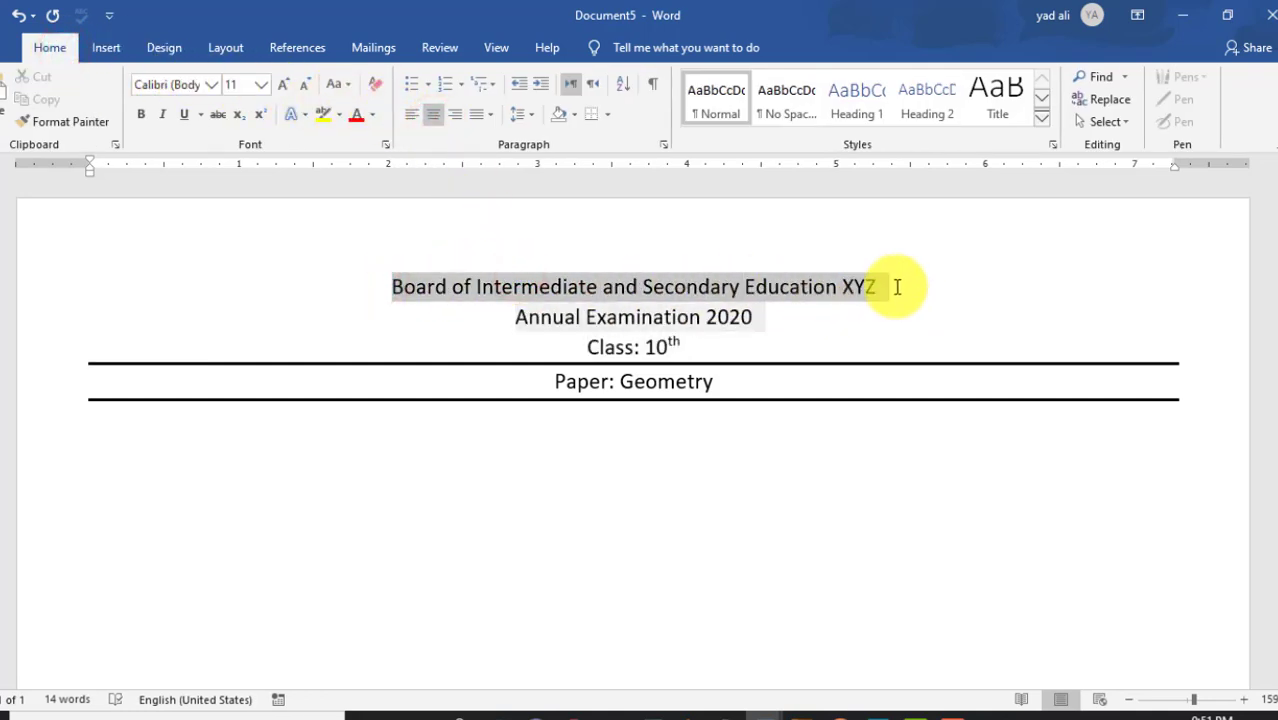
{"action": "left_click", "coordinate": [265, 87]}
{"action": "left_click", "coordinate": [242, 203]}
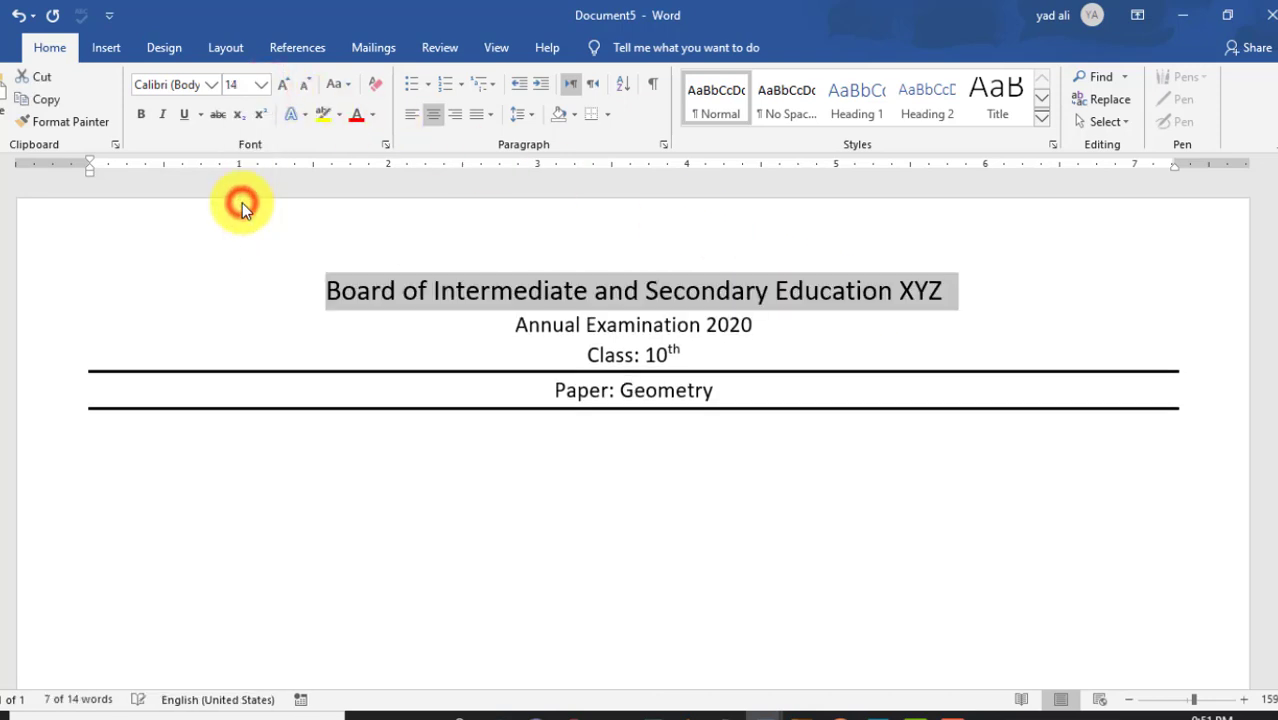
{"action": "left_click", "coordinate": [141, 114]}
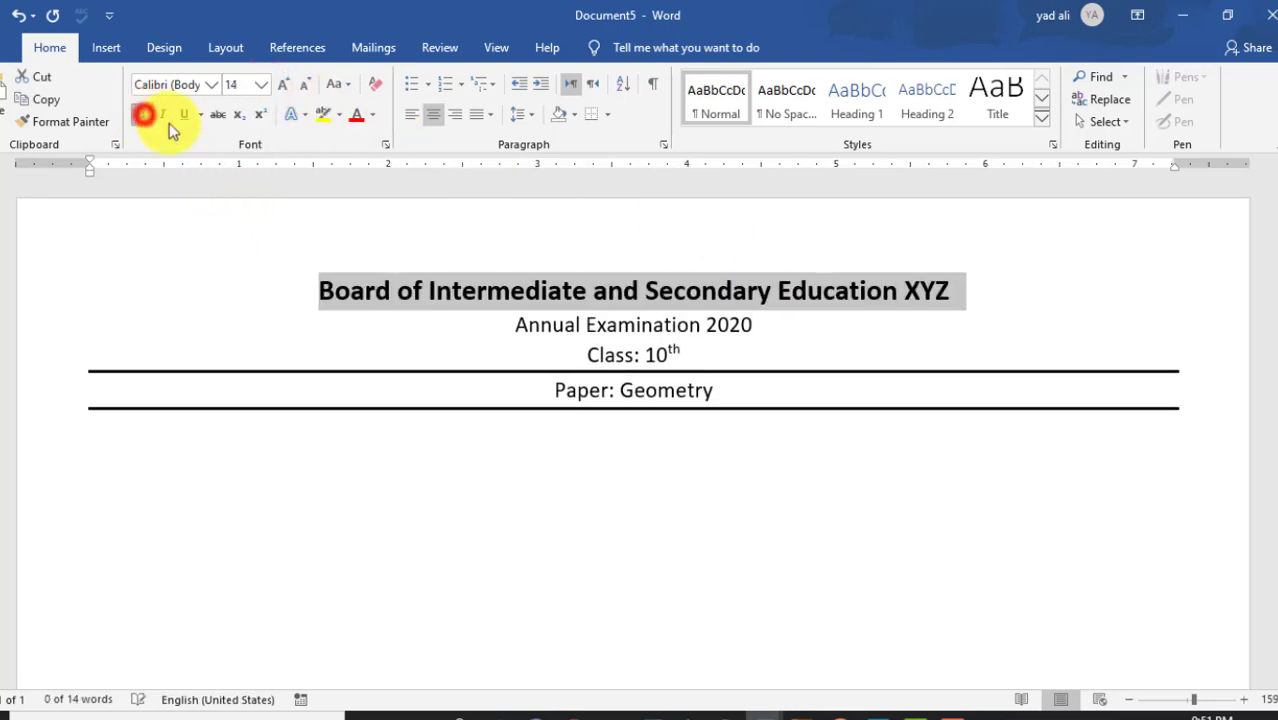
{"action": "left_click", "coordinate": [837, 348]}
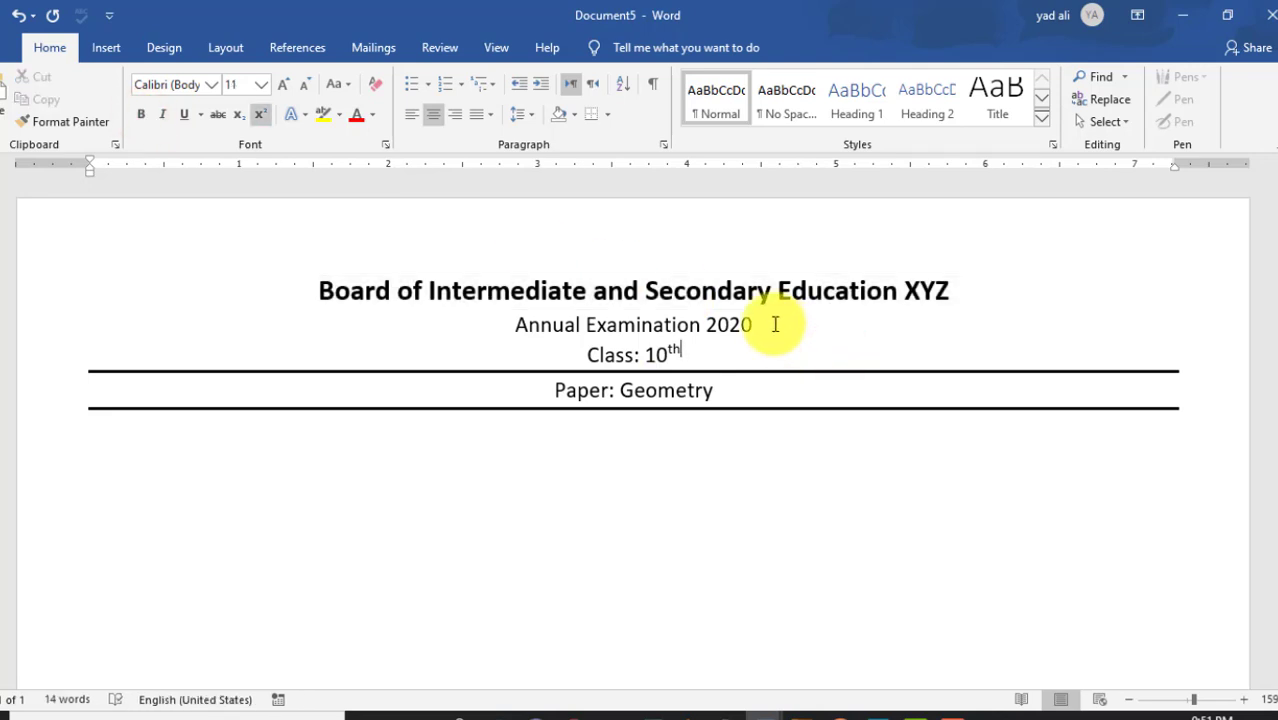
{"action": "scroll", "coordinate": [776, 322], "scroll_direction": "down", "scroll_amount": 1}
Step: Complete 'Total Time: 2.5 Hours' with 'Max Marks:40' tabbed to the right margin on the same line
{"action": "left_click", "coordinate": [241, 363]}
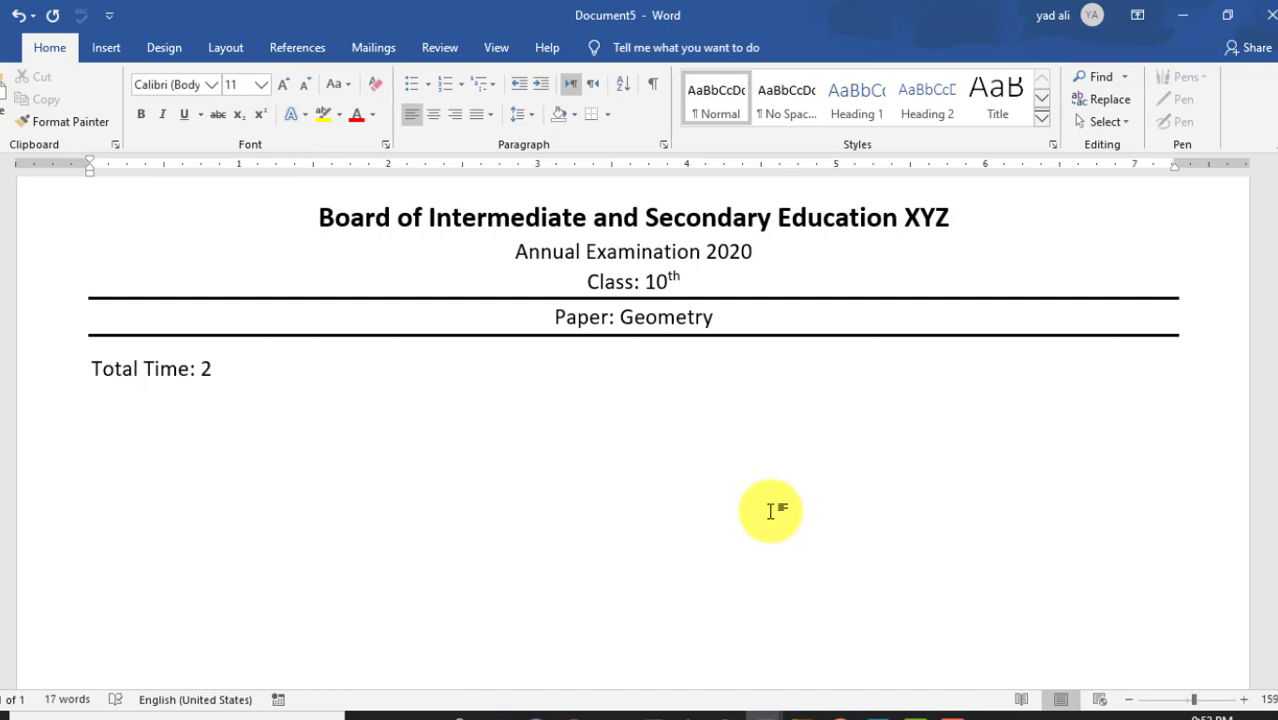
{"action": "type", "text": "."}
{"action": "type", "text": "5 Hours"}
{"action": "key", "text": "Tab"}
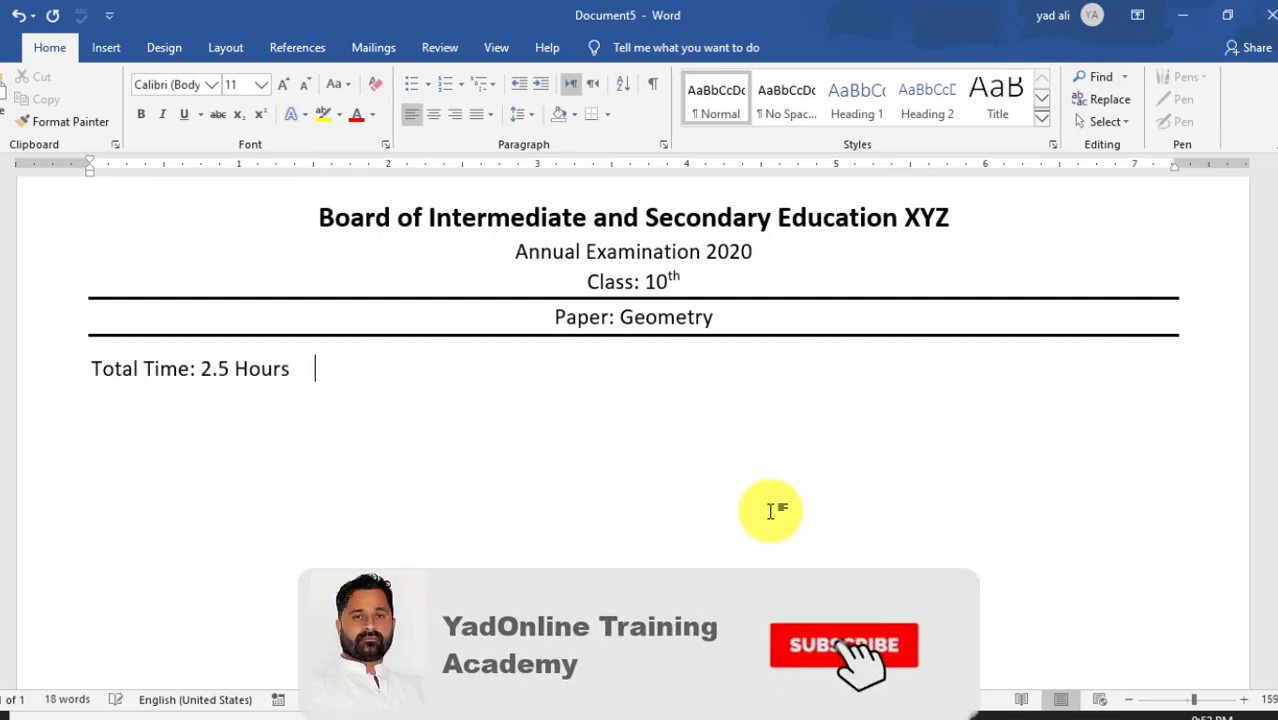
{"action": "key", "text": "Tab"}
{"action": "key", "text": "Tab"}
{"action": "key", "text": "Tab"}
{"action": "key", "text": "Tab"}
{"action": "key", "text": "Tab"}
{"action": "key", "text": "Tab"}
{"action": "key", "text": "Tab"}
{"action": "type", "text": "Max"}
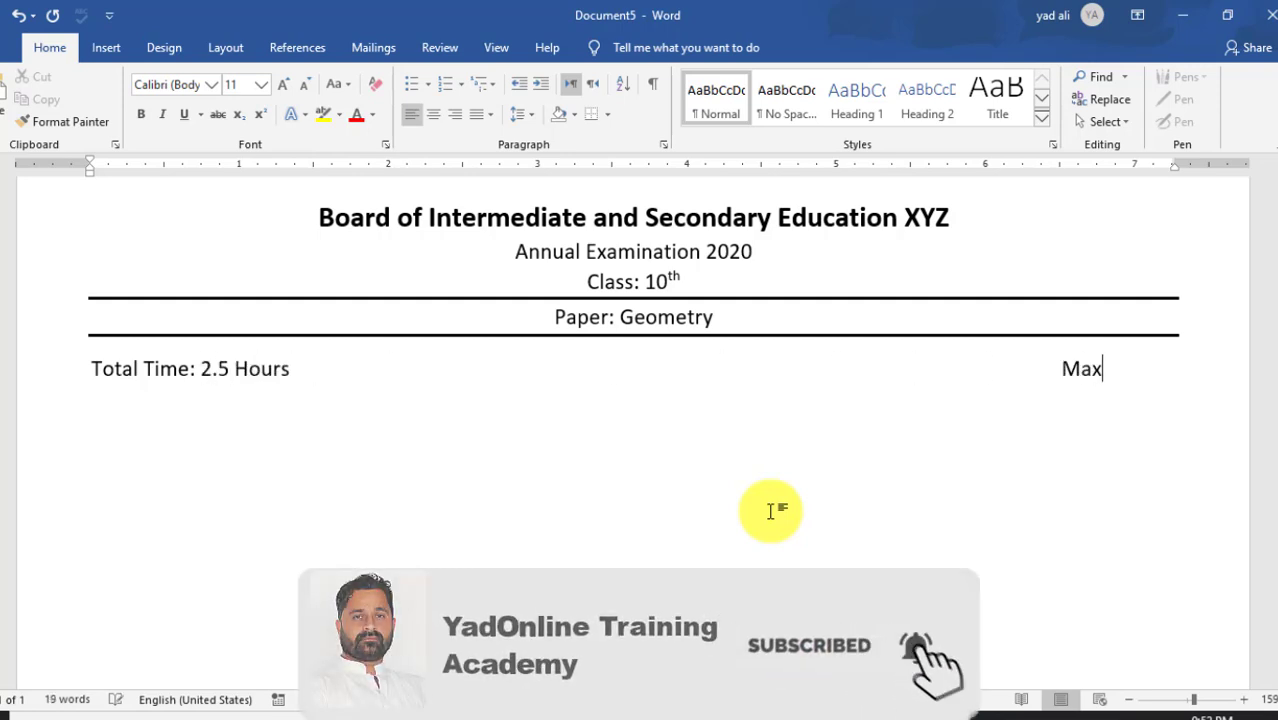
{"action": "type", "text": " Ma"}
{"action": "type", "text": "rks:"}
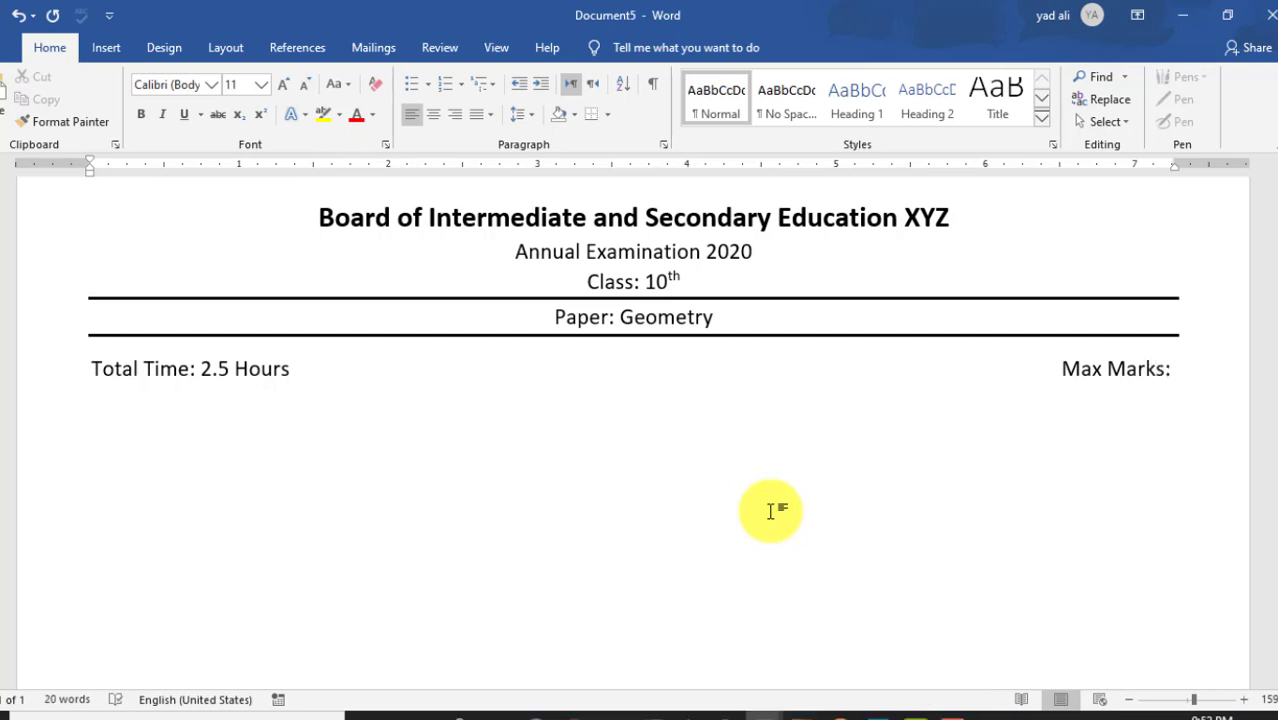
{"action": "type", "text": "40"}
{"action": "left_click", "coordinate": [1040, 368]}
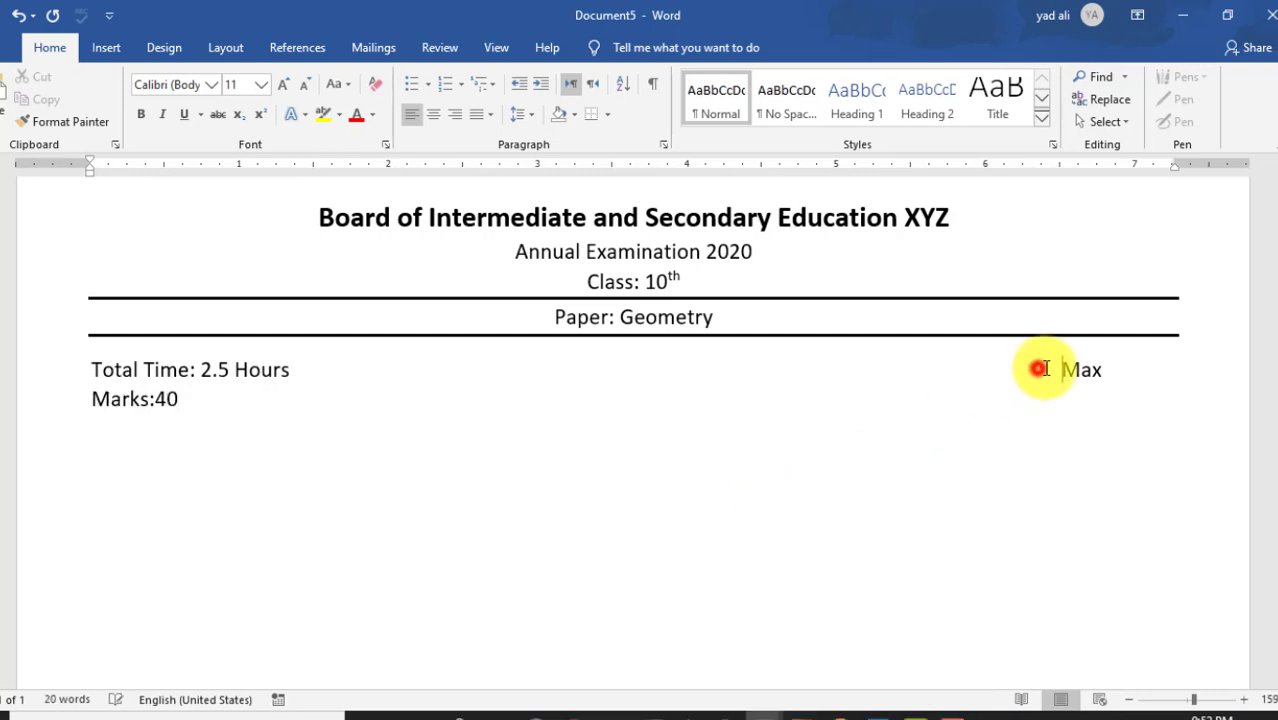
{"action": "key", "text": "BackSpace"}
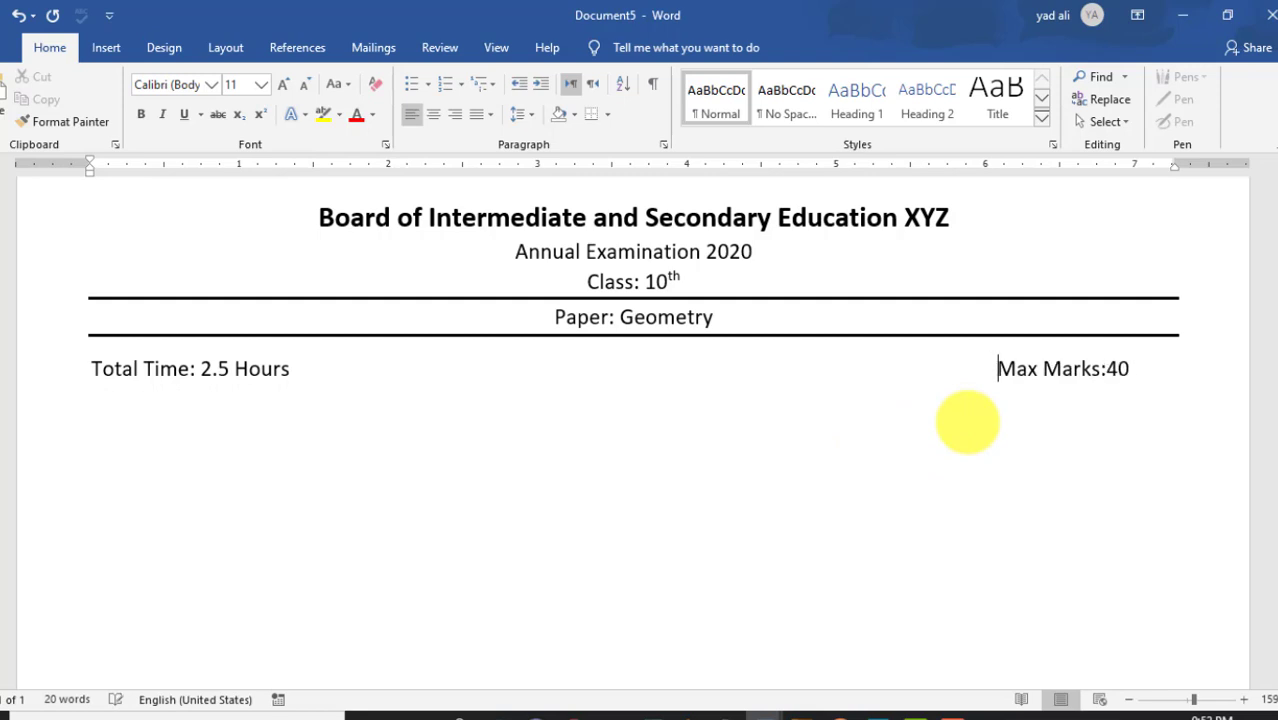
Step: Set 0 pt spacing after the 'Paper: Geometry' and 'Total Time' lines
{"action": "left_click_drag", "start_coordinate": [300, 371], "coordinate": [254, 339]}
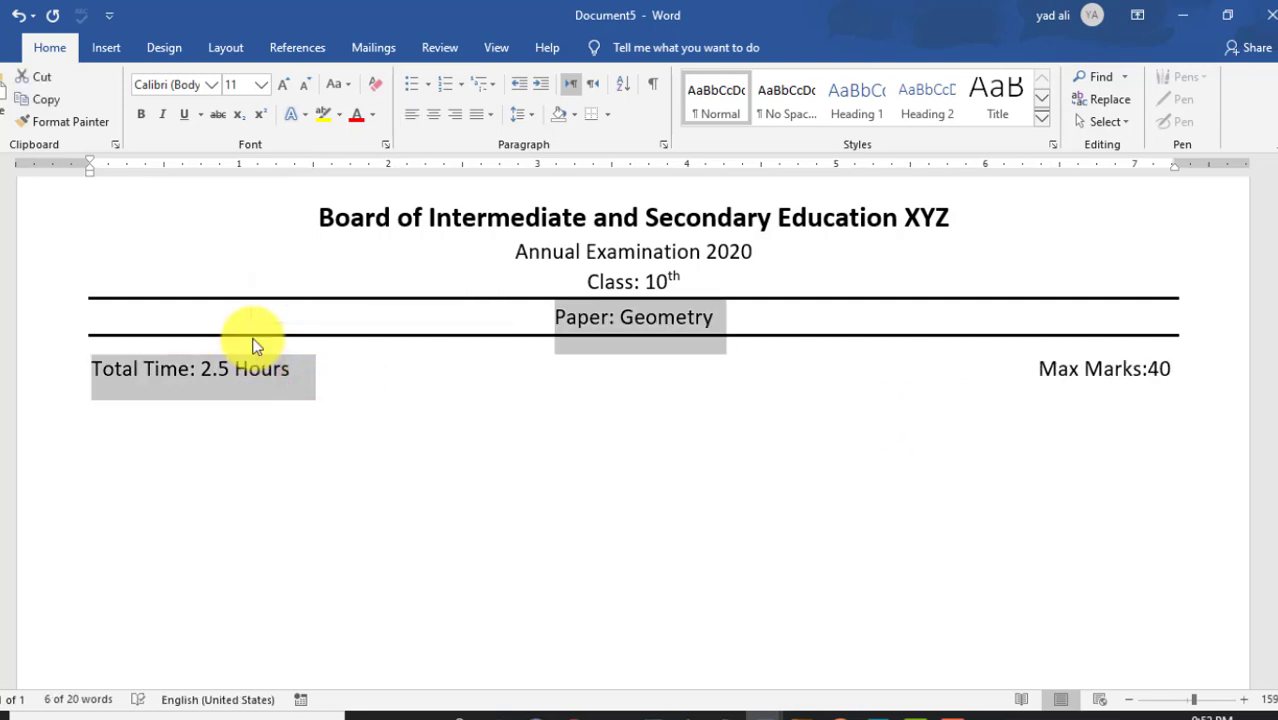
{"action": "left_click", "coordinate": [222, 49]}
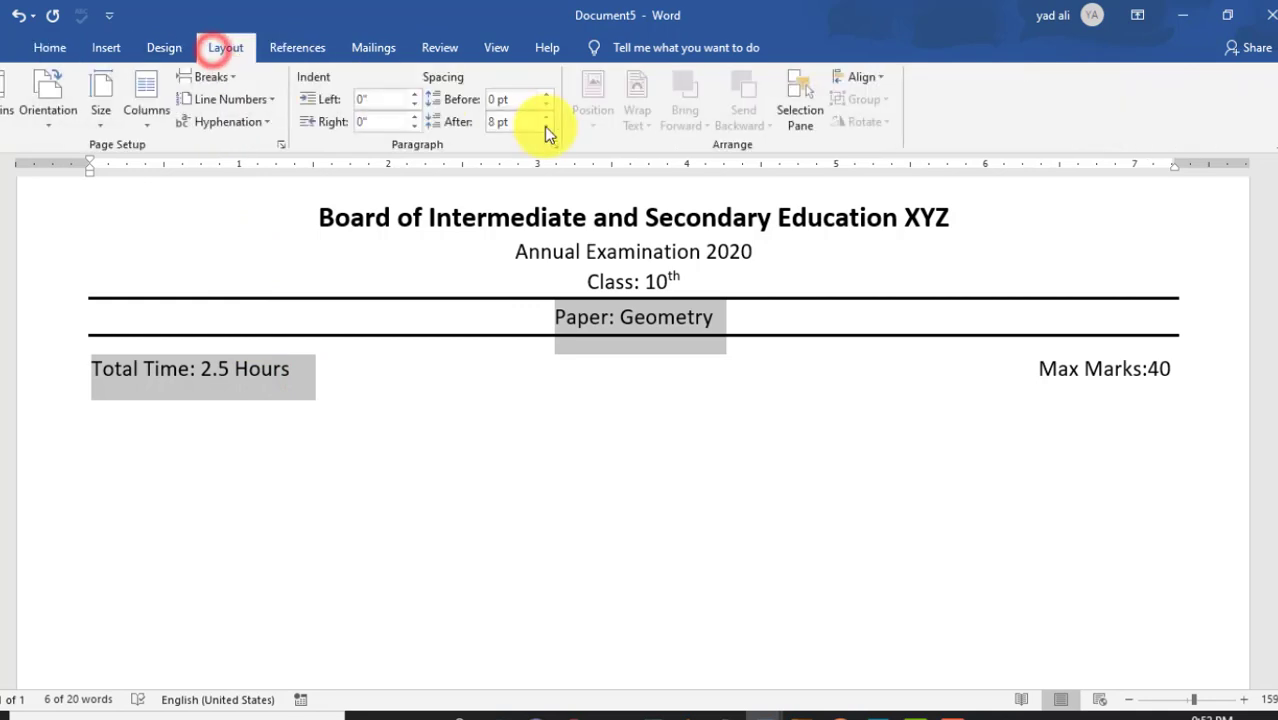
{"action": "left_click", "coordinate": [544, 126]}
{"action": "left_click", "coordinate": [544, 126]}
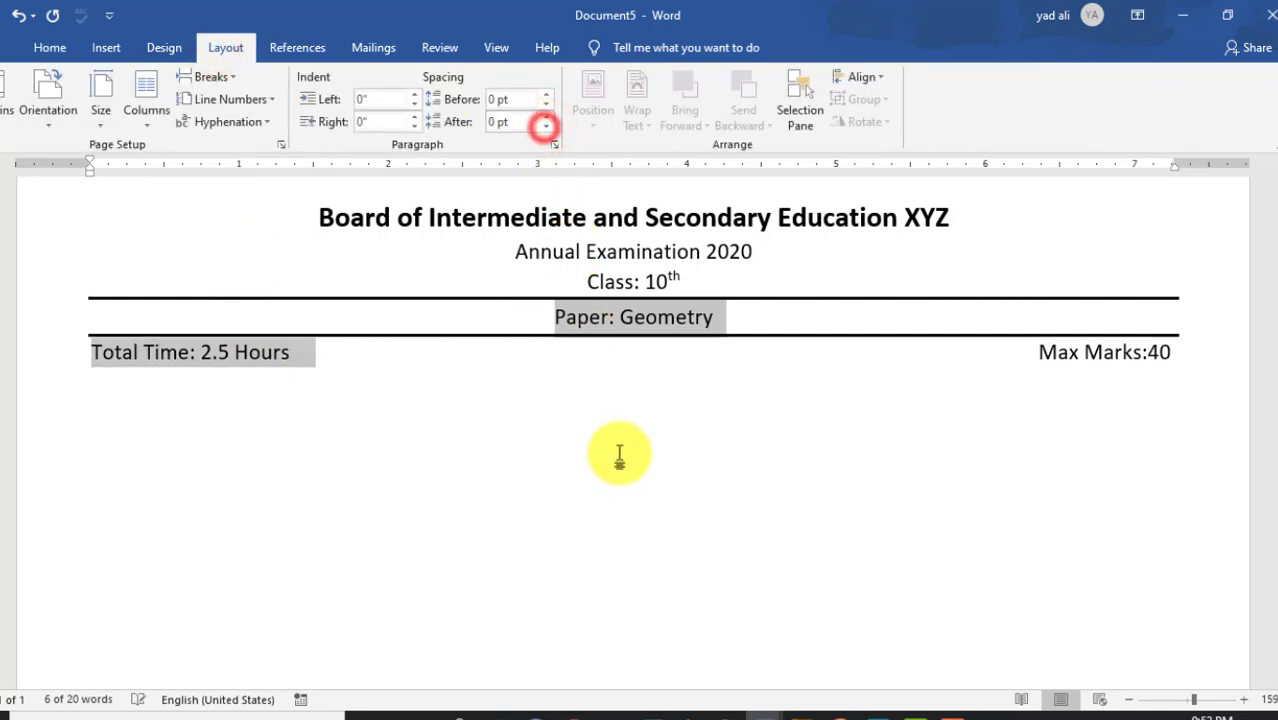
{"action": "left_click", "coordinate": [630, 507]}
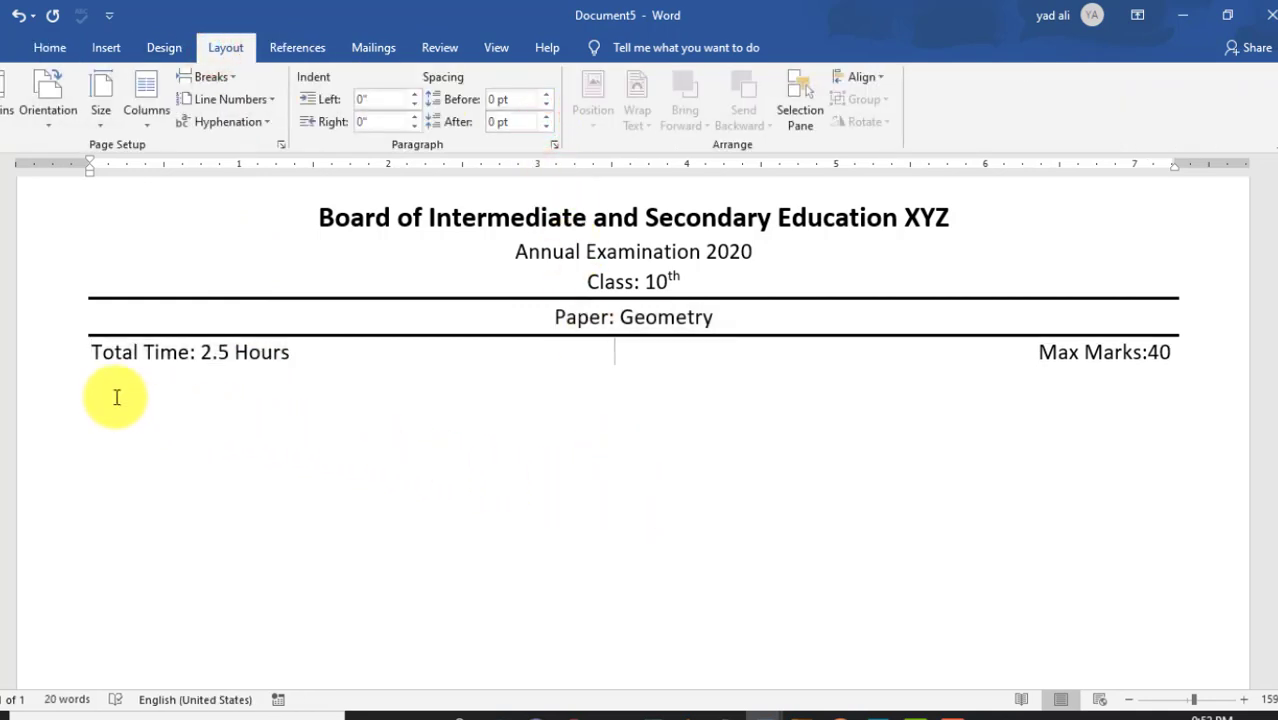
{"action": "left_click", "coordinate": [1170, 352]}
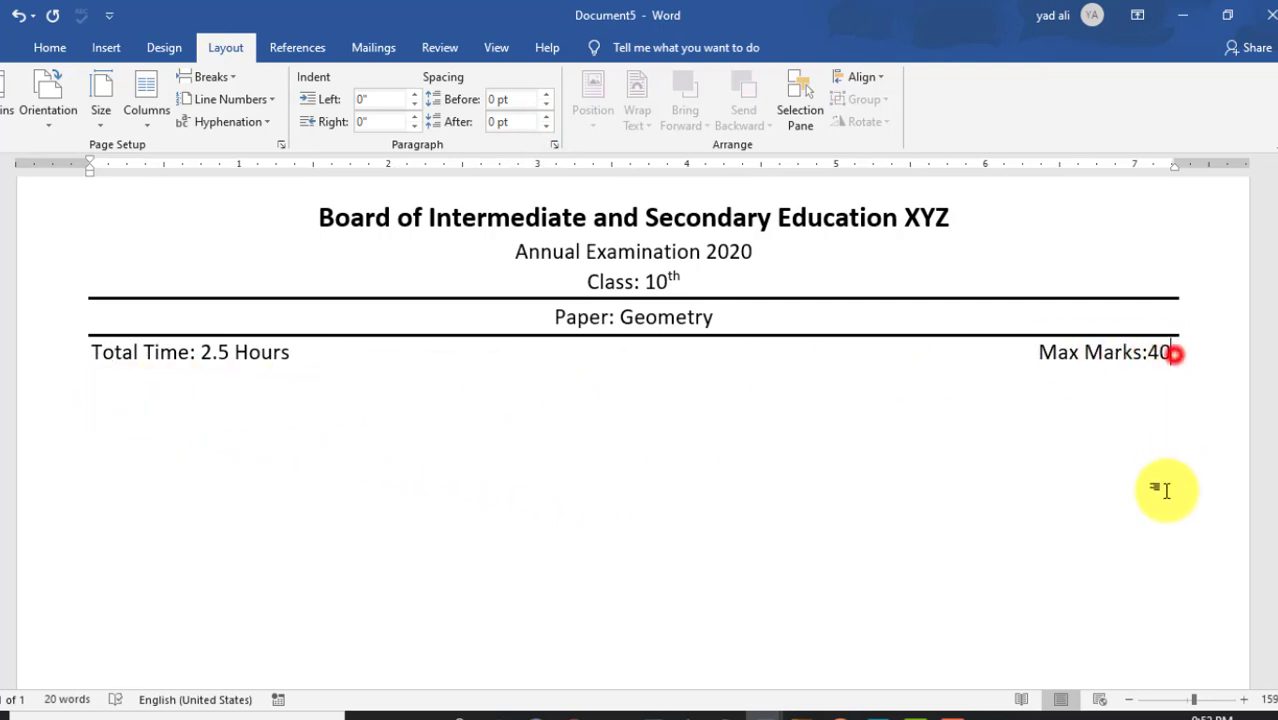
Step: Add the Note lines on solving all questions with diagrams and banning calculators and mobiles, fixing 'Questions.' spelling
{"action": "key", "text": "Return"}
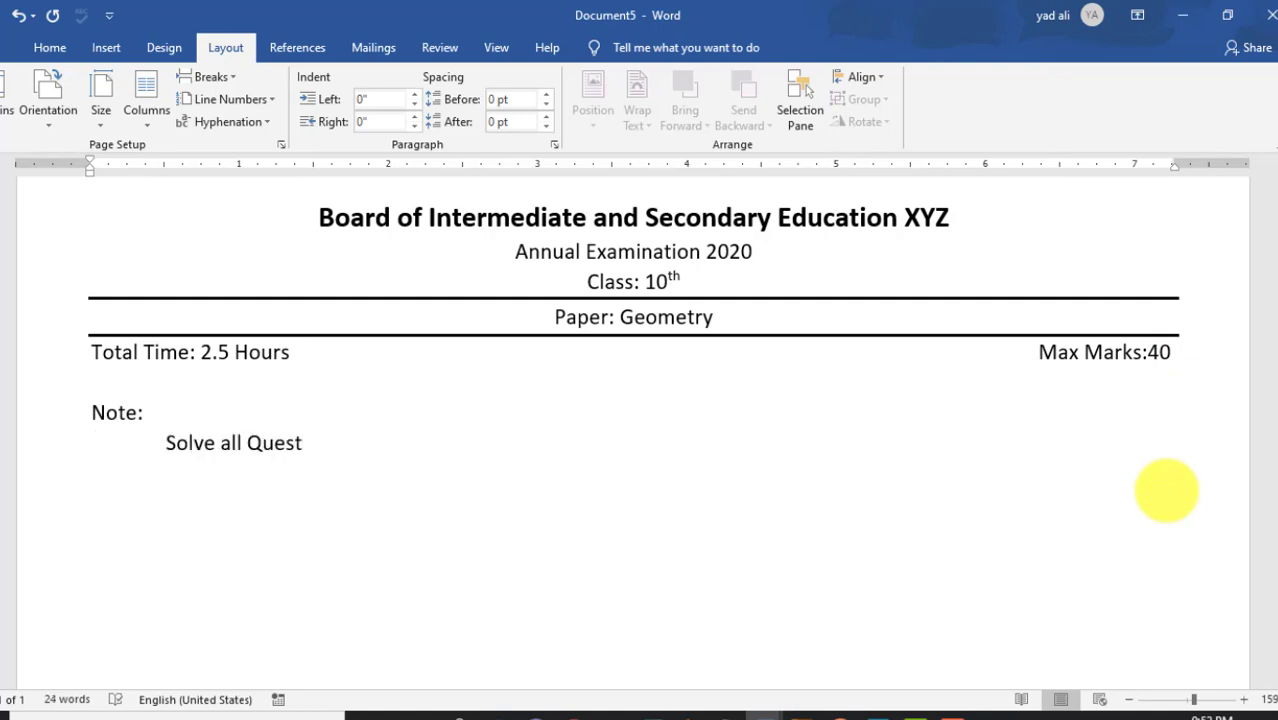
{"action": "type", "text": "Draw diagram wherever necessary."}
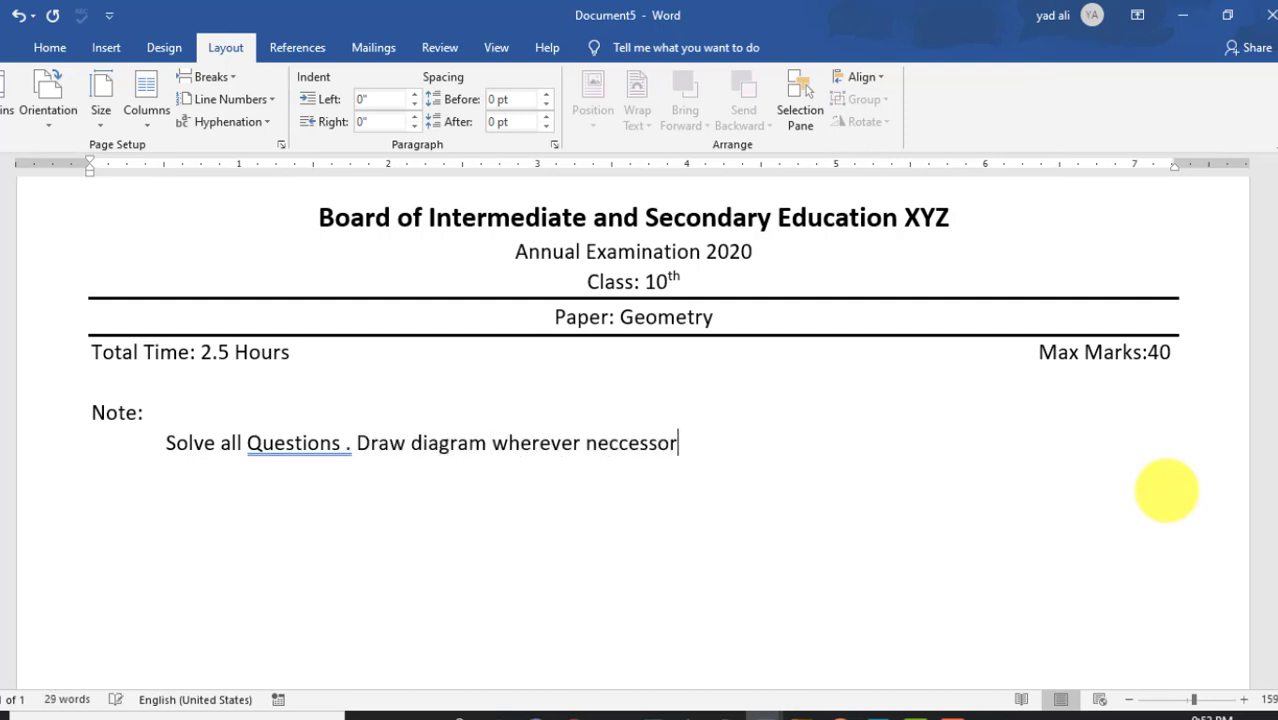
{"action": "right_click", "coordinate": [285, 443]}
{"action": "left_click", "coordinate": [280, 172]}
{"action": "left_click", "coordinate": [727, 450]}
{"action": "key", "text": "Return"}
{"action": "type", "text": "Use of Calculator and Mobile Phone is not allowed in the examination Hall."}
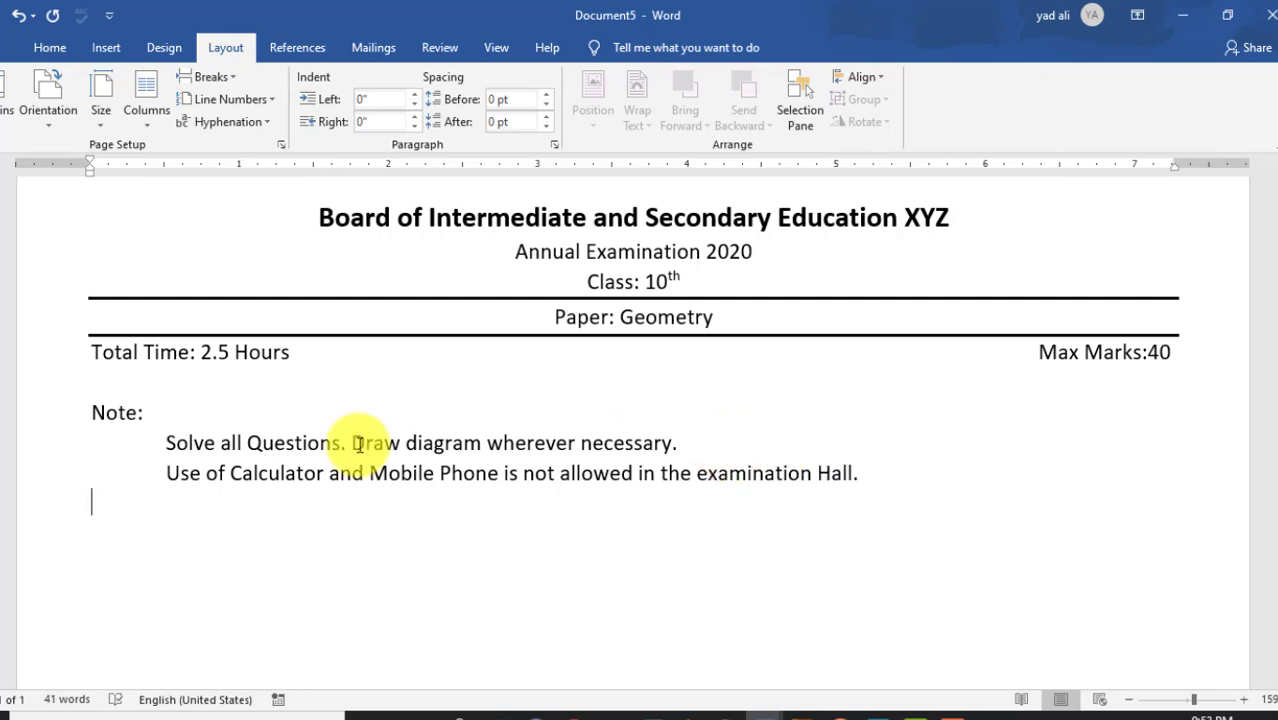
{"action": "left_click", "coordinate": [165, 443], "text": "shift"}
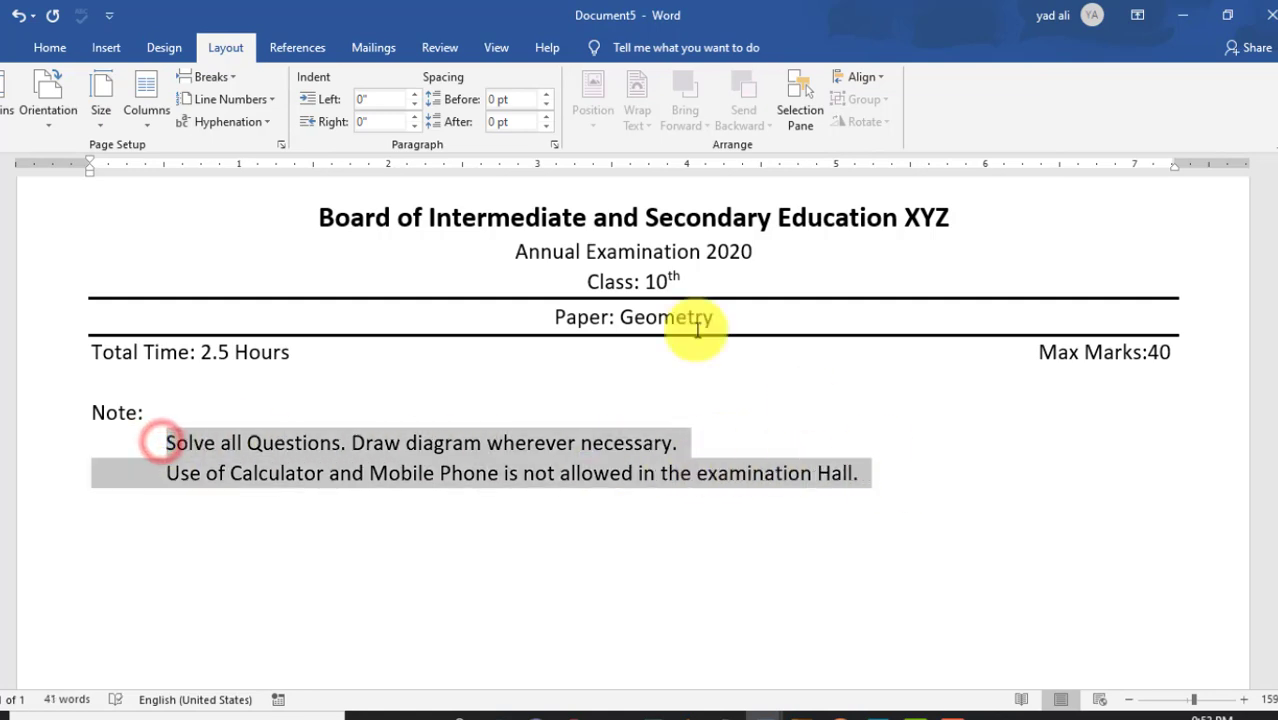
Step: Format both note instructions as a list with filled round bullets
{"action": "left_click", "coordinate": [45, 47]}
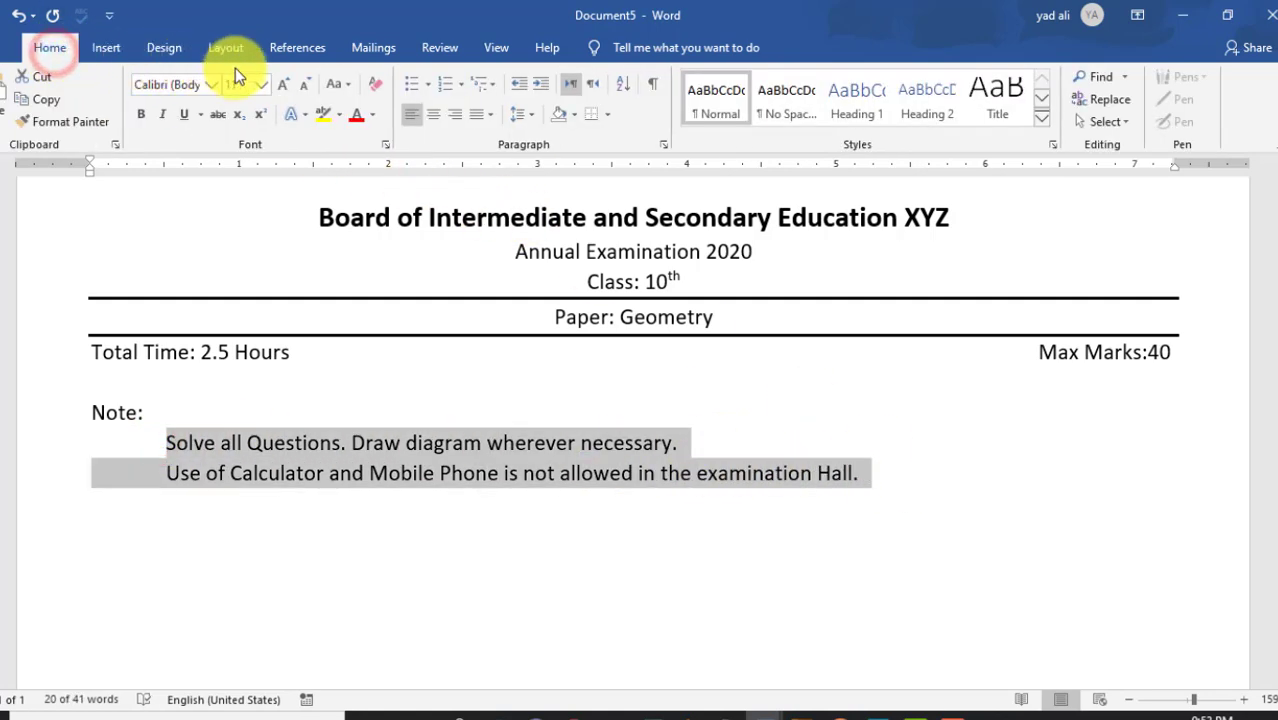
{"action": "left_click", "coordinate": [415, 85]}
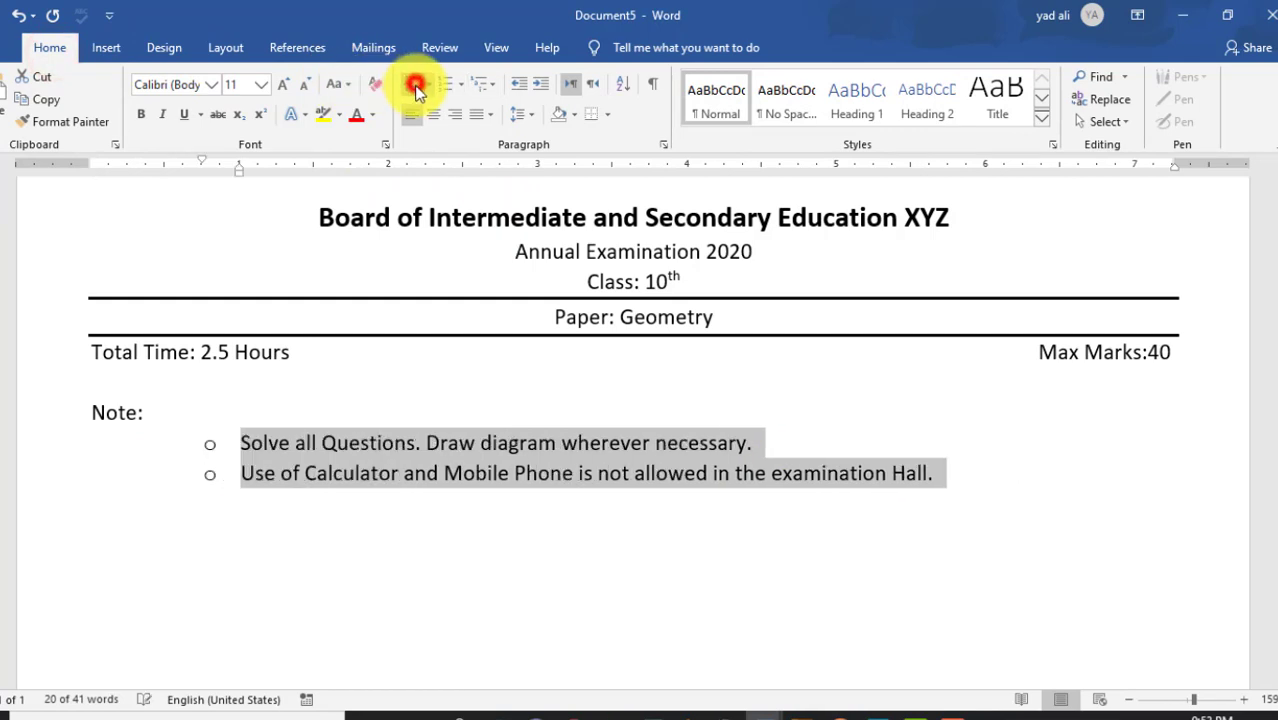
{"action": "left_click", "coordinate": [426, 85]}
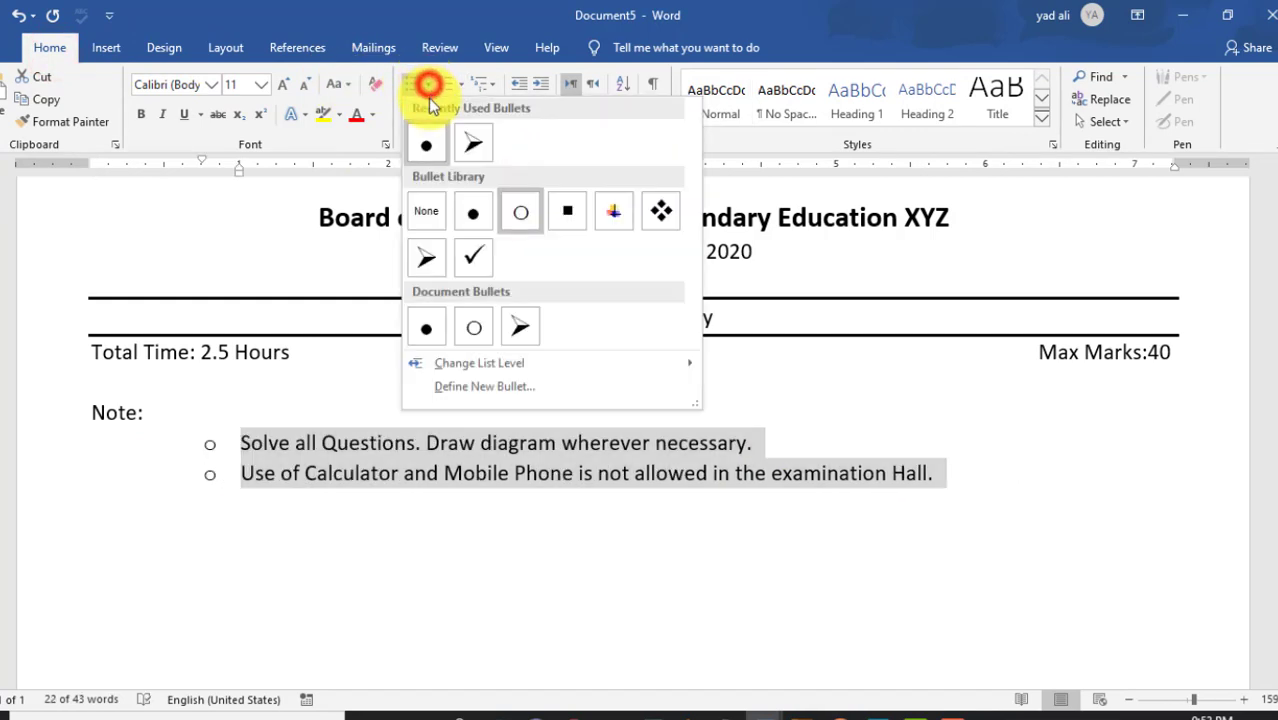
{"action": "left_click", "coordinate": [427, 148]}
{"action": "left_click", "coordinate": [424, 504]}
{"action": "type", "text": "Q"}
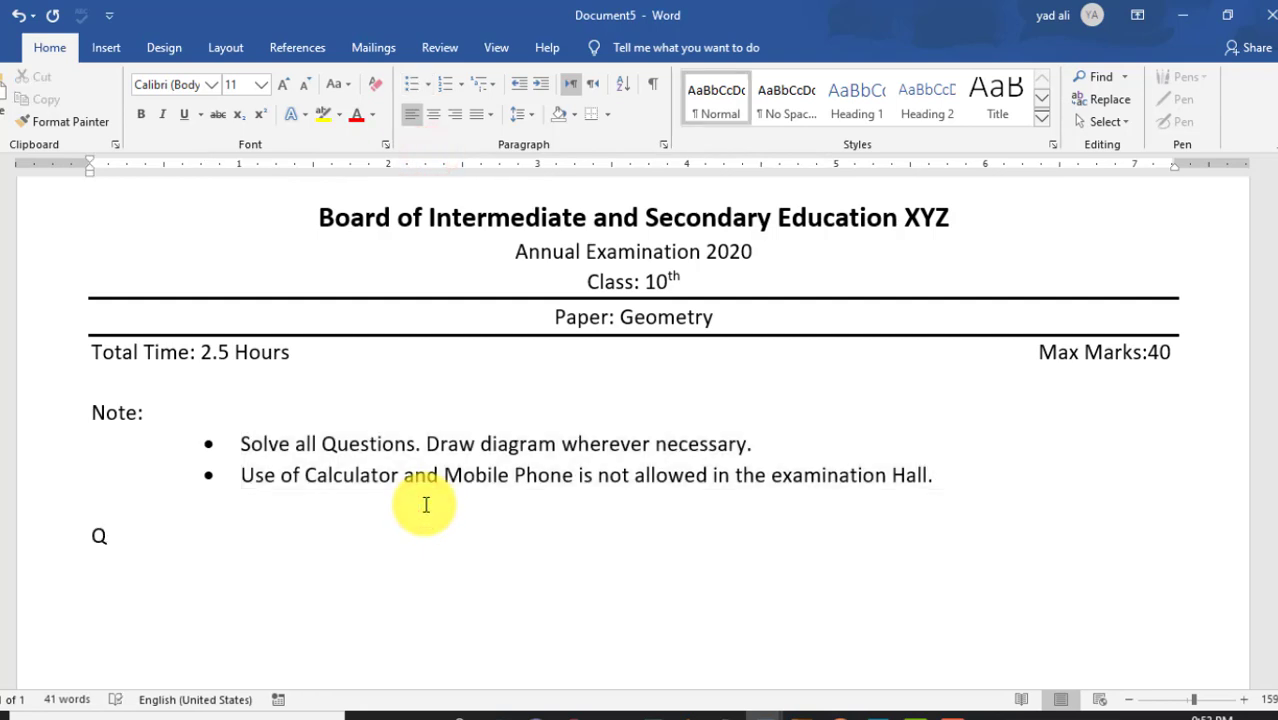
Step: Type 'Q.1' and the question's opening, 'In the following Figure, in'
{"action": "type", "text": ".1 In the folo"}
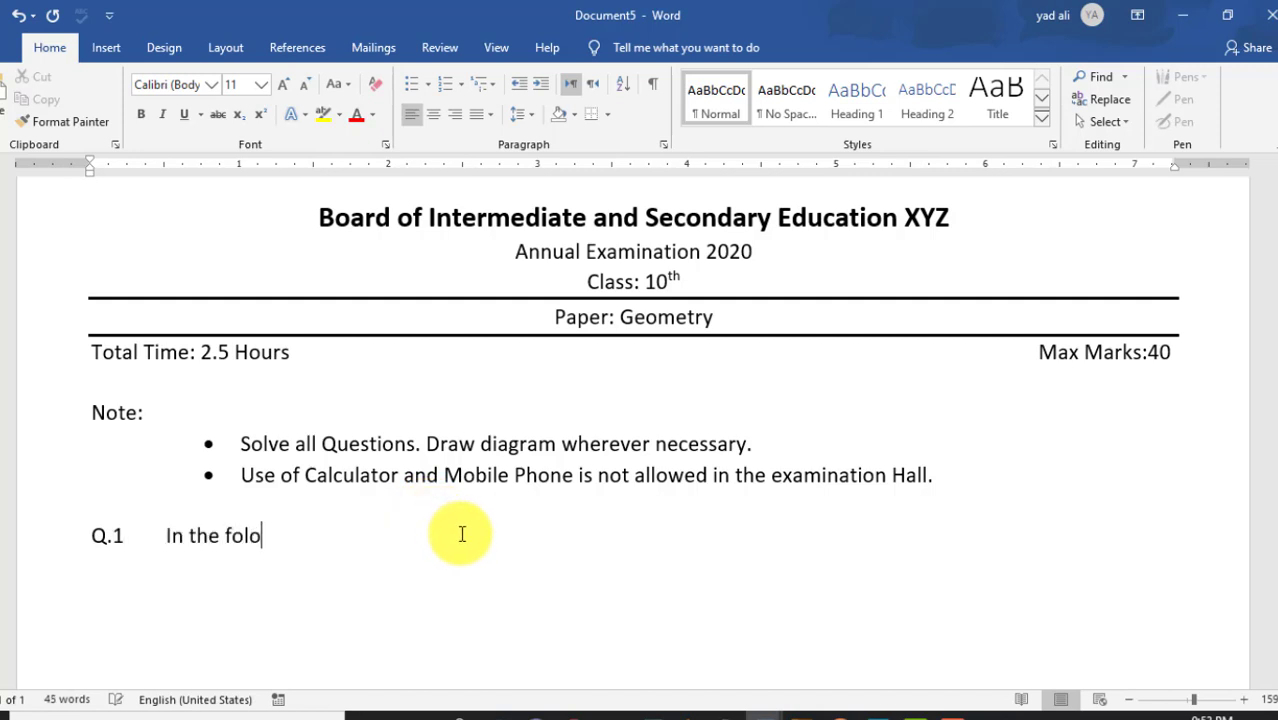
{"action": "type", "text": "Fi"}
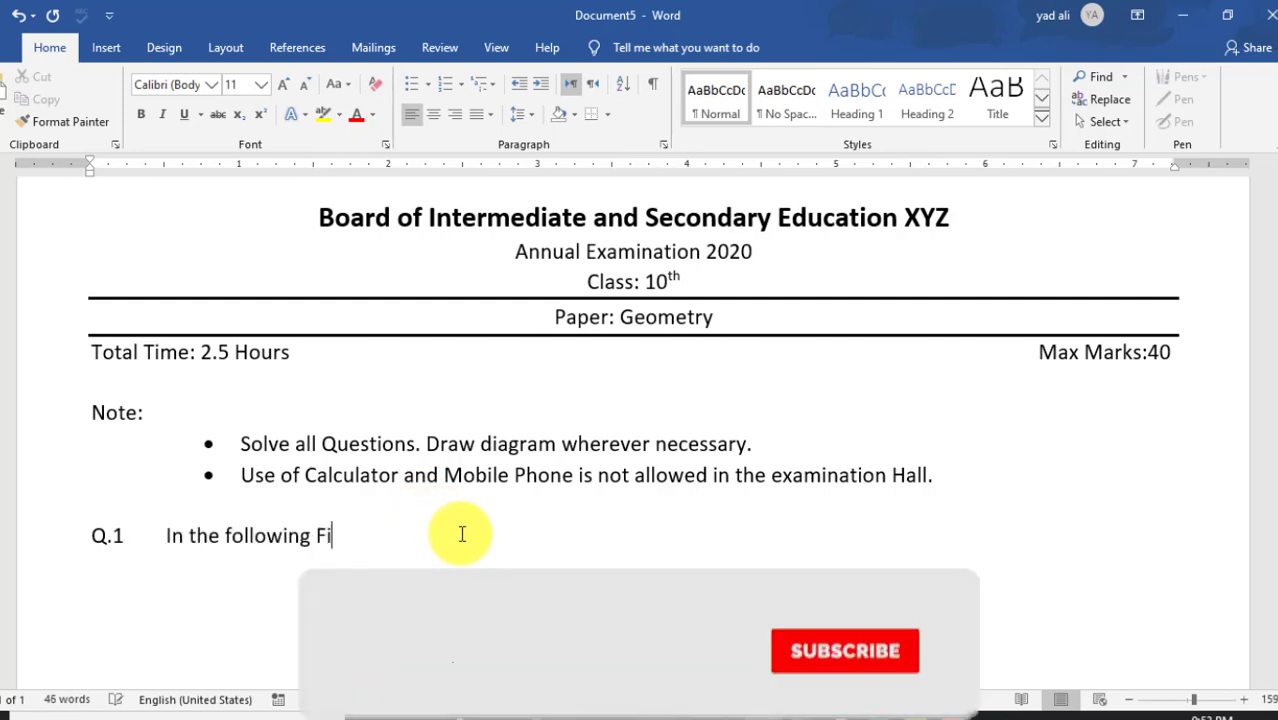
{"action": "type", "text": "gure, in"}
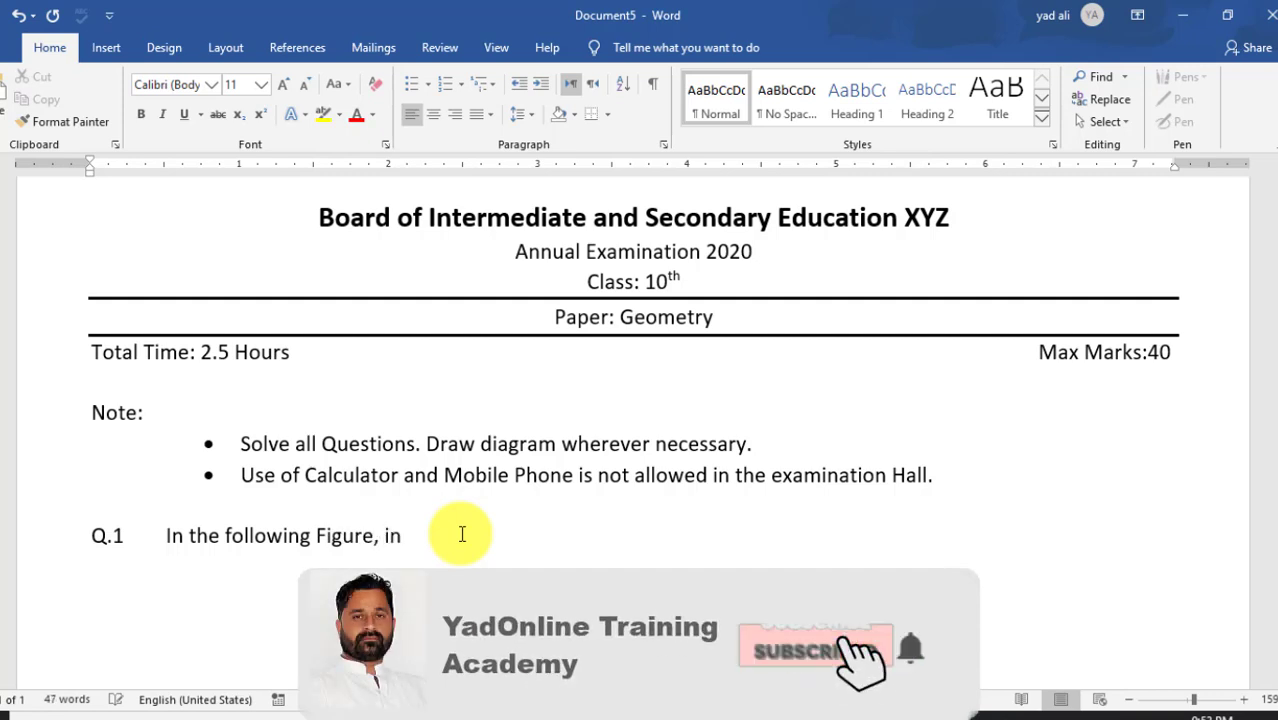
Step: Insert the Δ symbol through an equation to write 'ΔABC'
{"action": "left_click", "coordinate": [108, 48]}
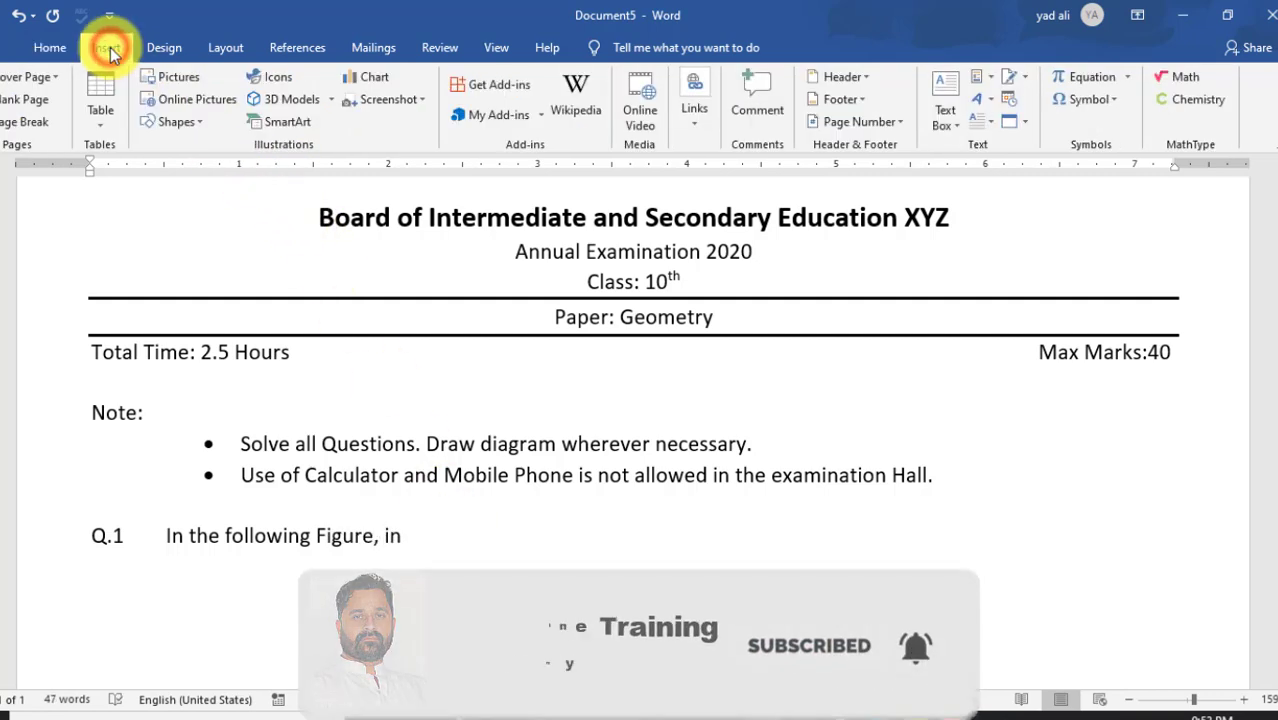
{"action": "left_click", "coordinate": [1070, 80]}
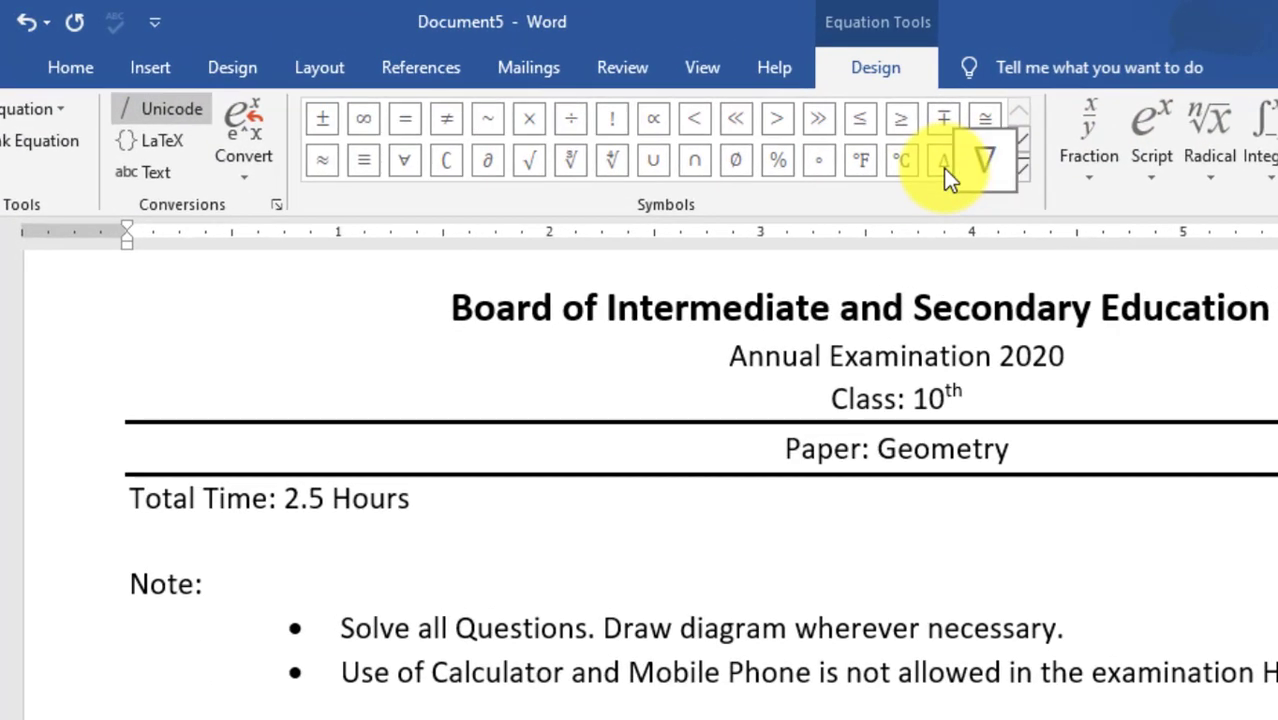
{"action": "left_click", "coordinate": [893, 152]}
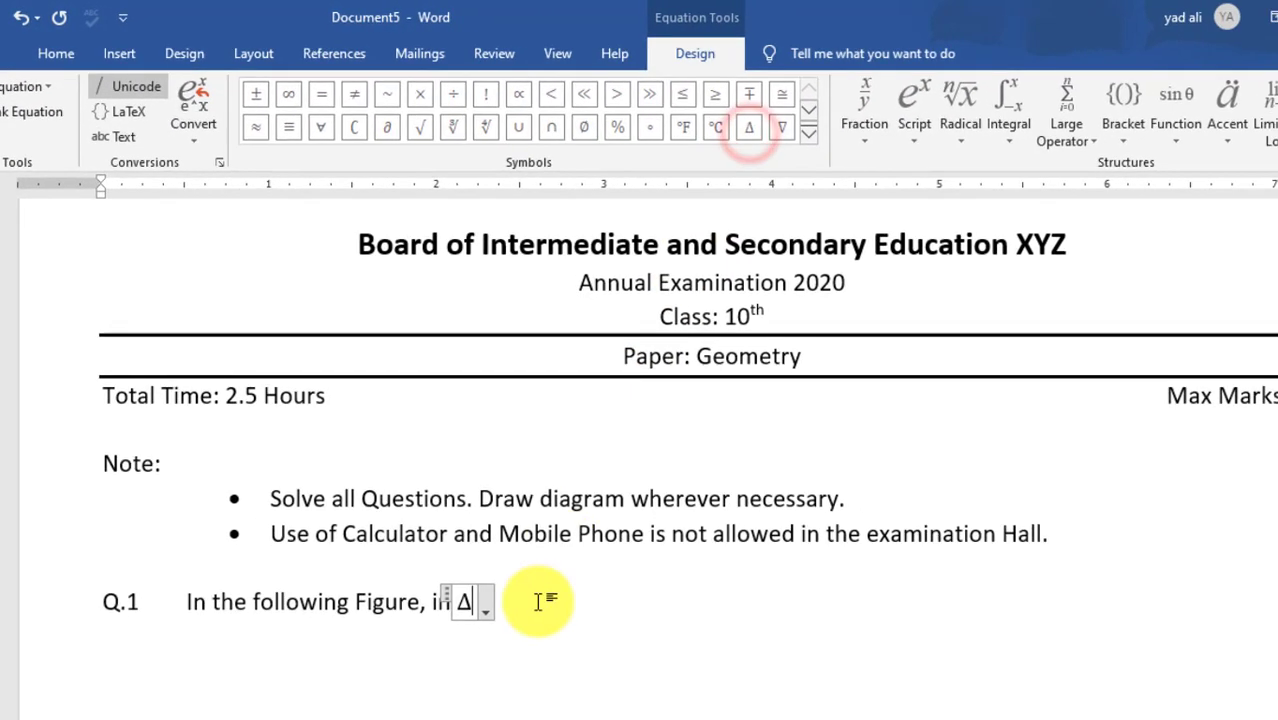
{"action": "left_click", "coordinate": [536, 599]}
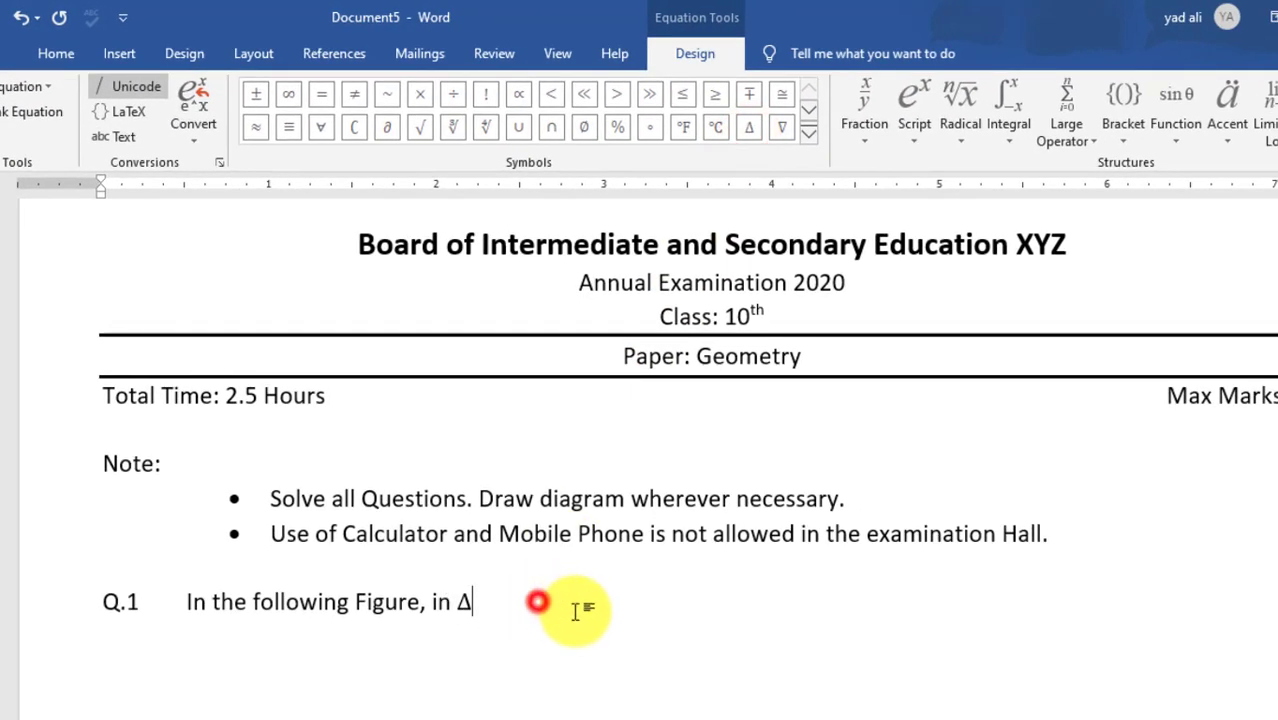
Step: Finish Q.1 with ∠B = 90°, ∠C = 60°, AC = 16cm. Find BC, using angle and degree symbols
{"action": "left_click", "coordinate": [117, 54]}
{"action": "left_click", "coordinate": [1170, 105]}
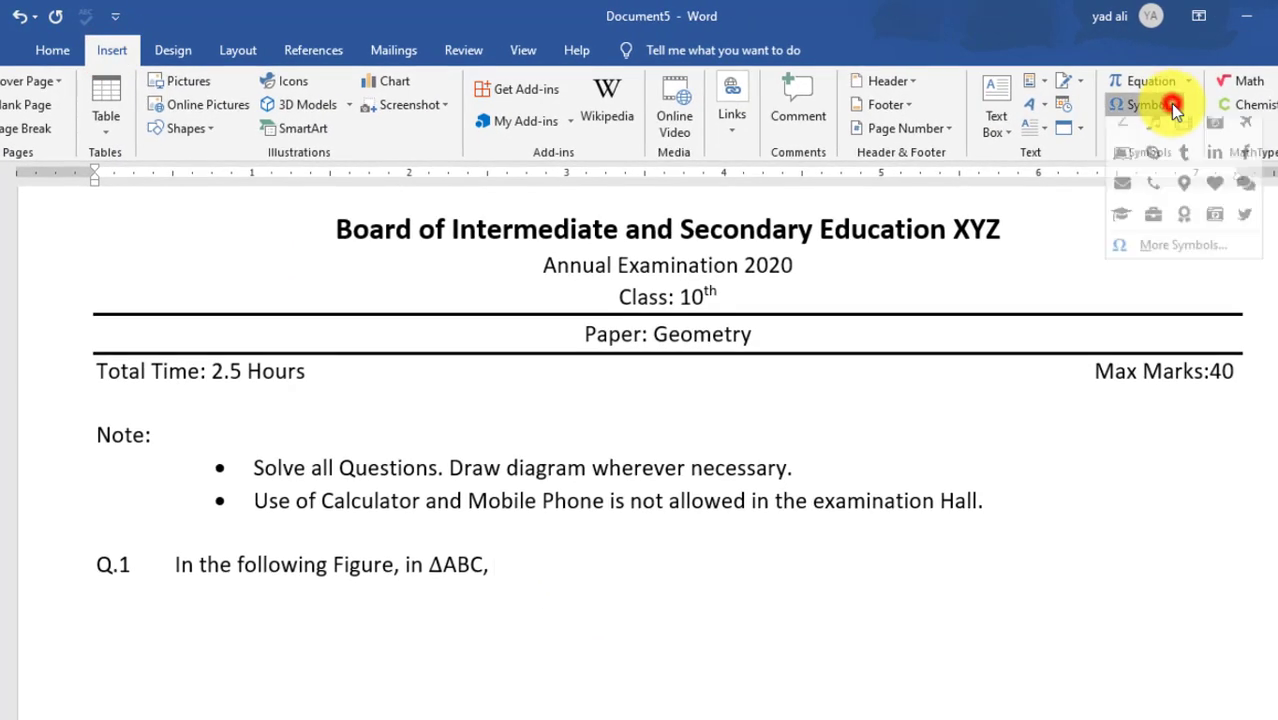
{"action": "left_click", "coordinate": [1122, 133]}
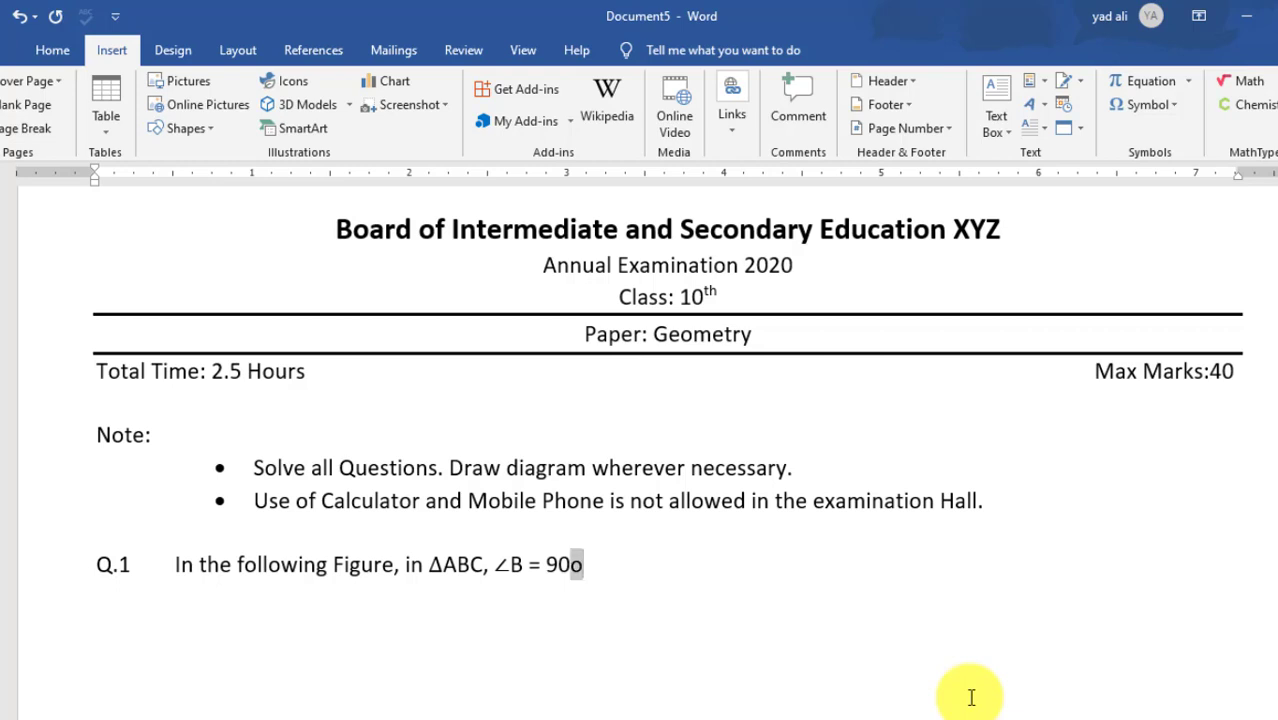
{"action": "key", "text": "ctrl+shift+equal"}
{"action": "left_click", "coordinate": [1176, 102]}
{"action": "left_click", "coordinate": [1122, 133]}
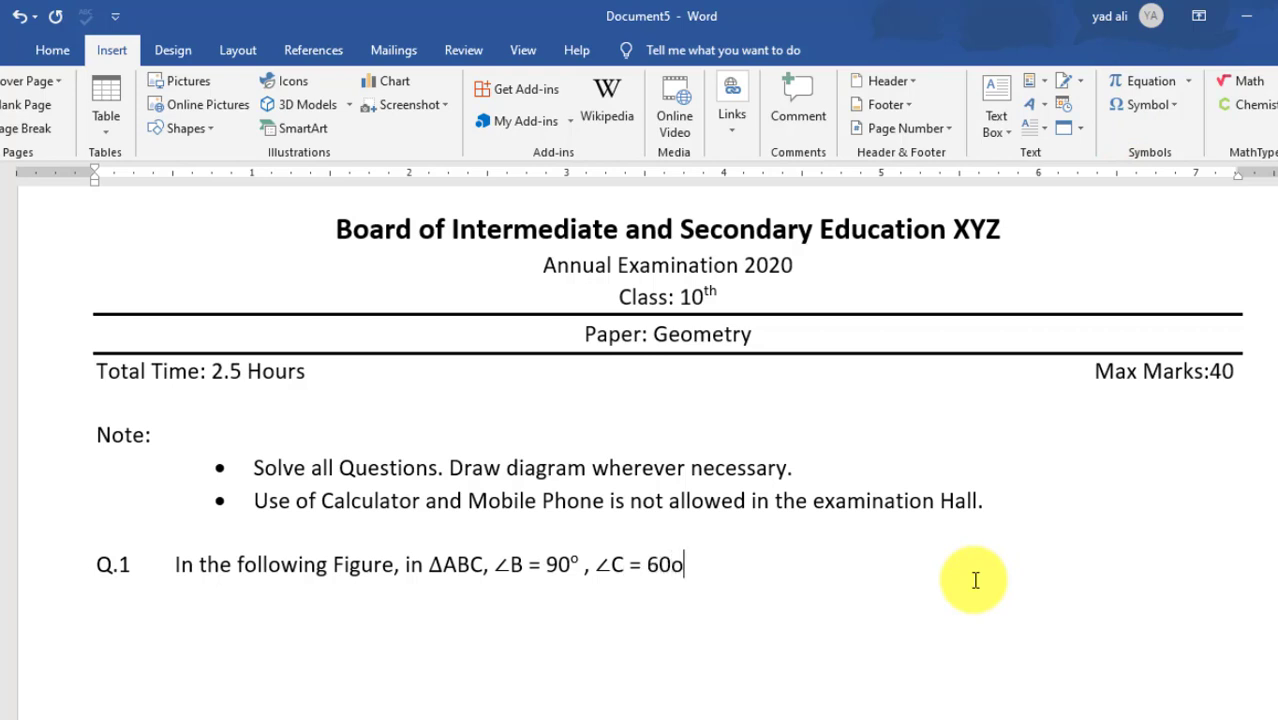
{"action": "key", "text": "ctrl+shift+equal"}
{"action": "type", "text": ", AC = 16cm. Find BC."}
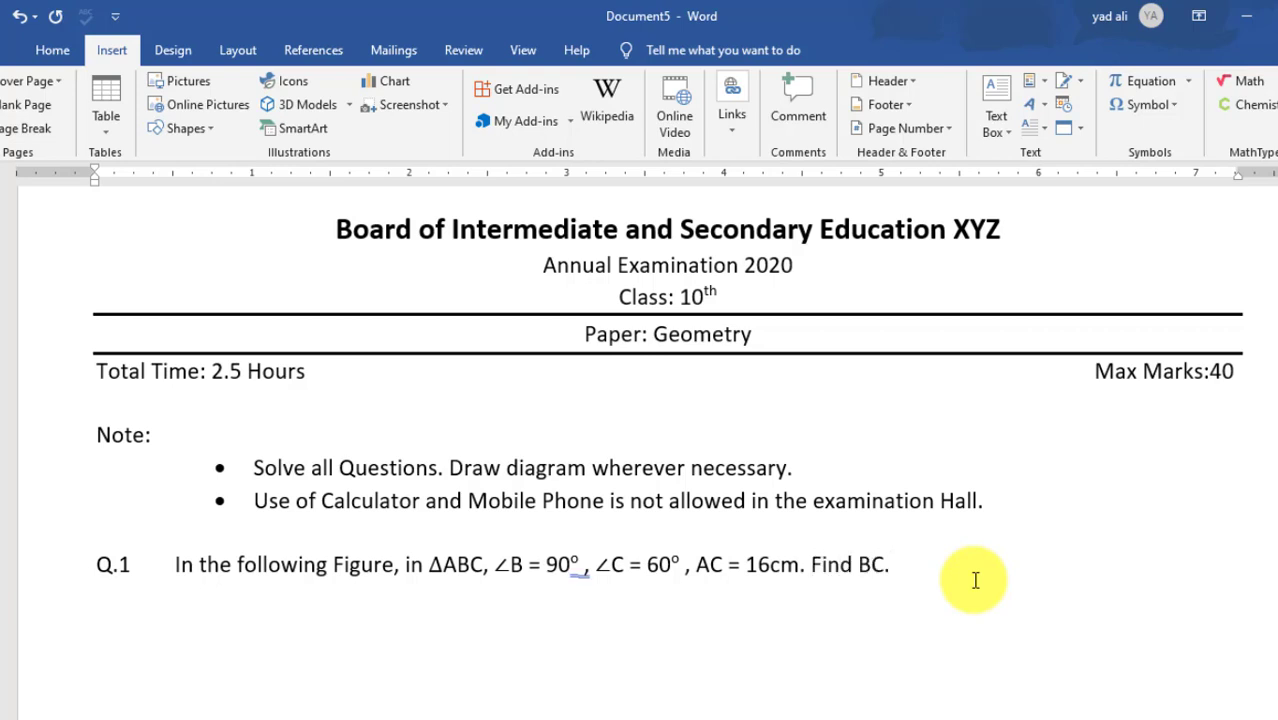
{"action": "scroll", "coordinate": [718, 492], "scroll_direction": "down", "scroll_amount": 3}
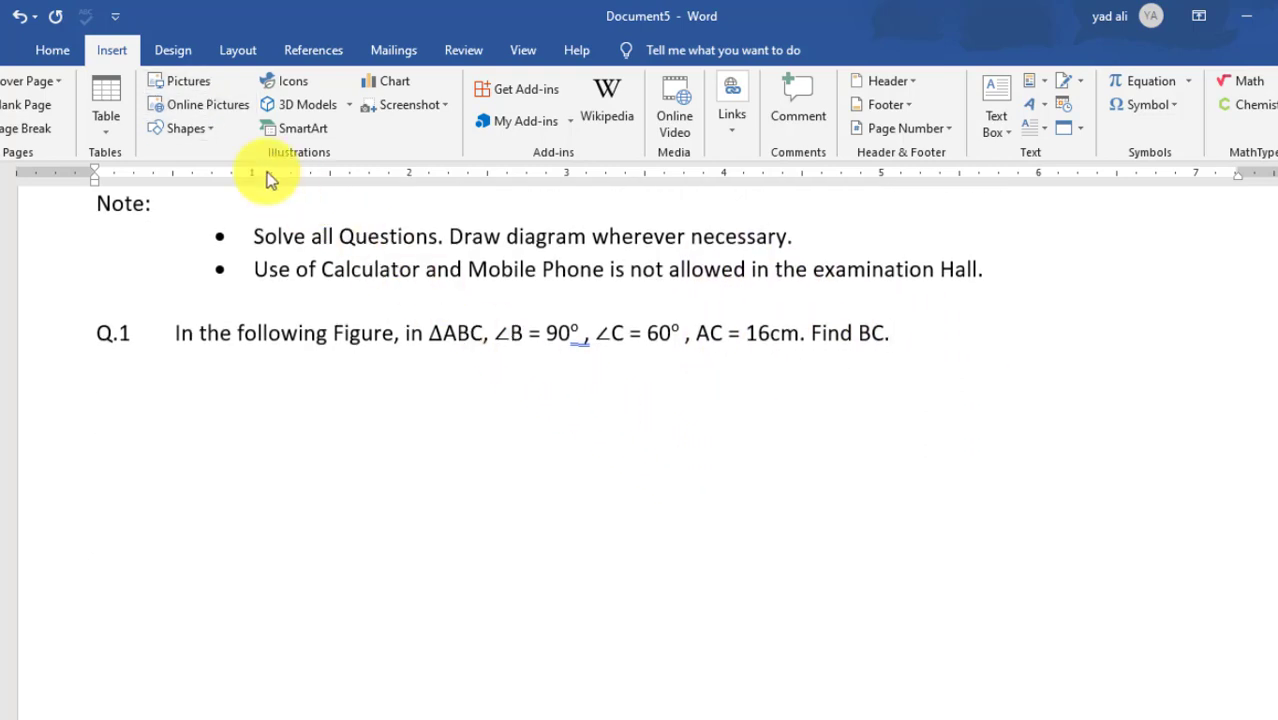
Step: Draw a triangle shape below the Q.1 text
{"action": "left_click", "coordinate": [203, 129]}
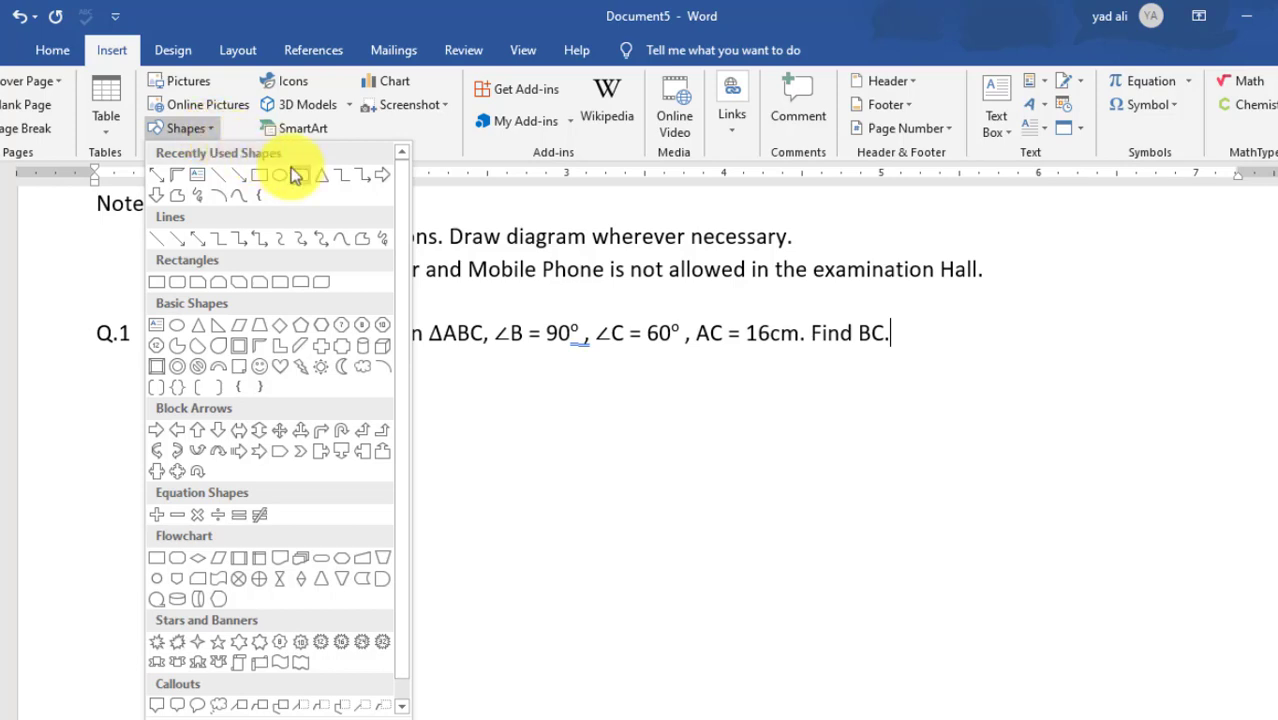
{"action": "left_click", "coordinate": [320, 175]}
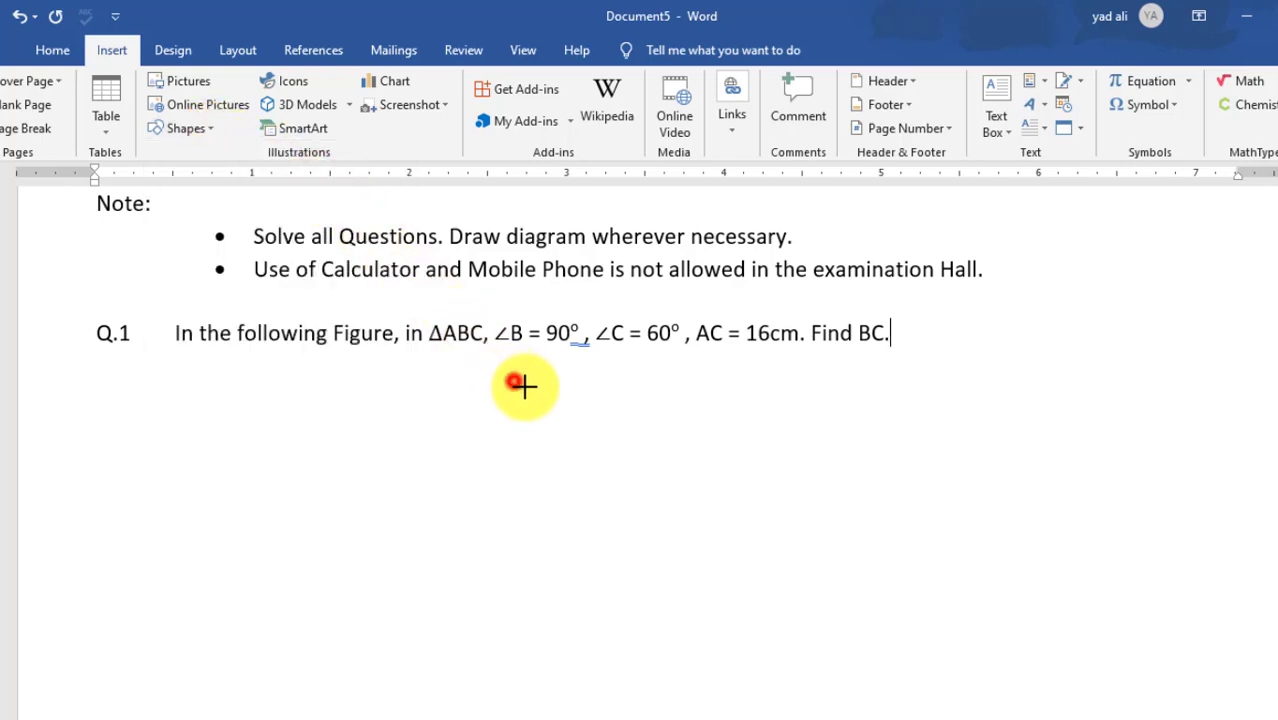
{"action": "left_click_drag", "start_coordinate": [522, 385], "coordinate": [691, 585]}
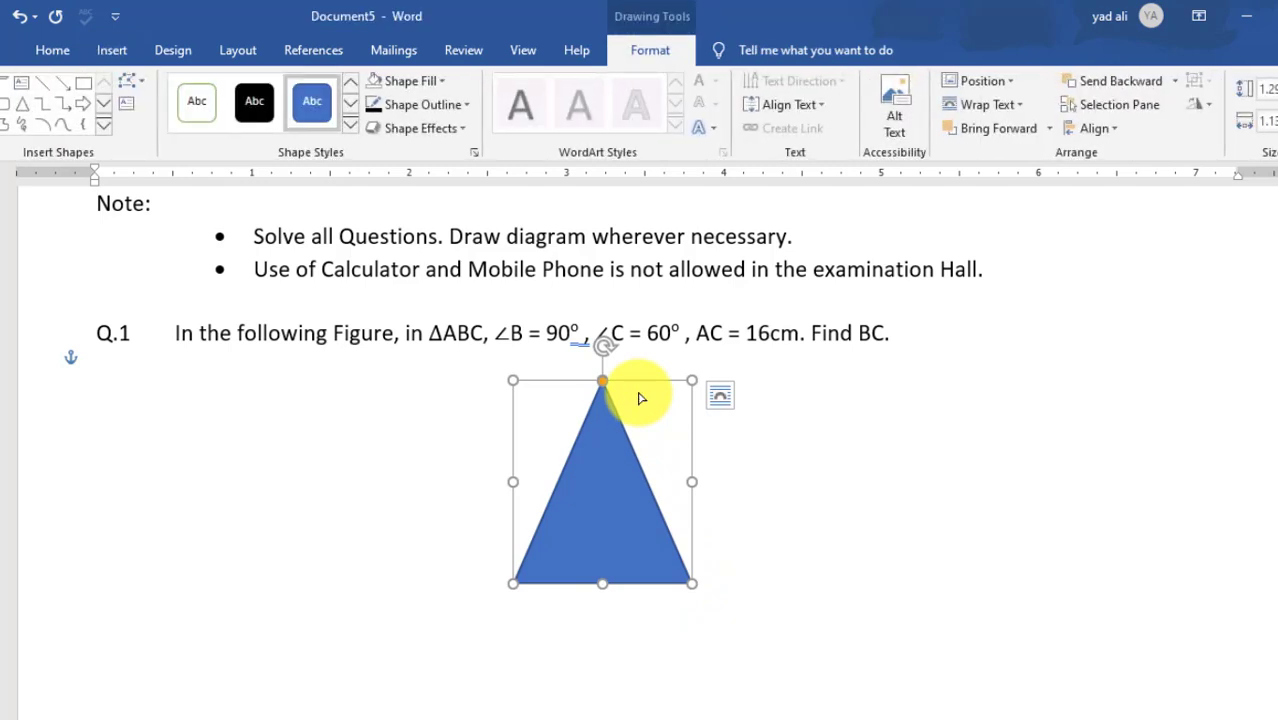
Step: Give the triangle no fill and a black outline, and move its apex to form a right angle
{"action": "left_click", "coordinate": [438, 80]}
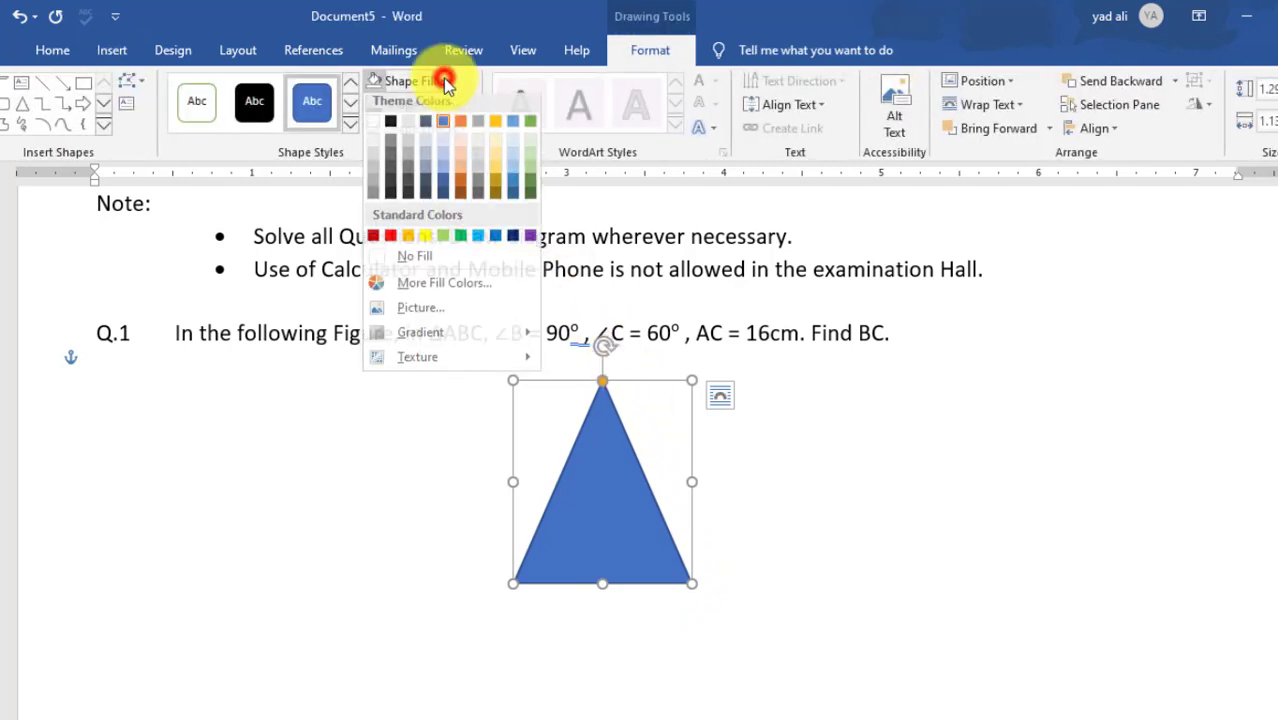
{"action": "left_click", "coordinate": [425, 263]}
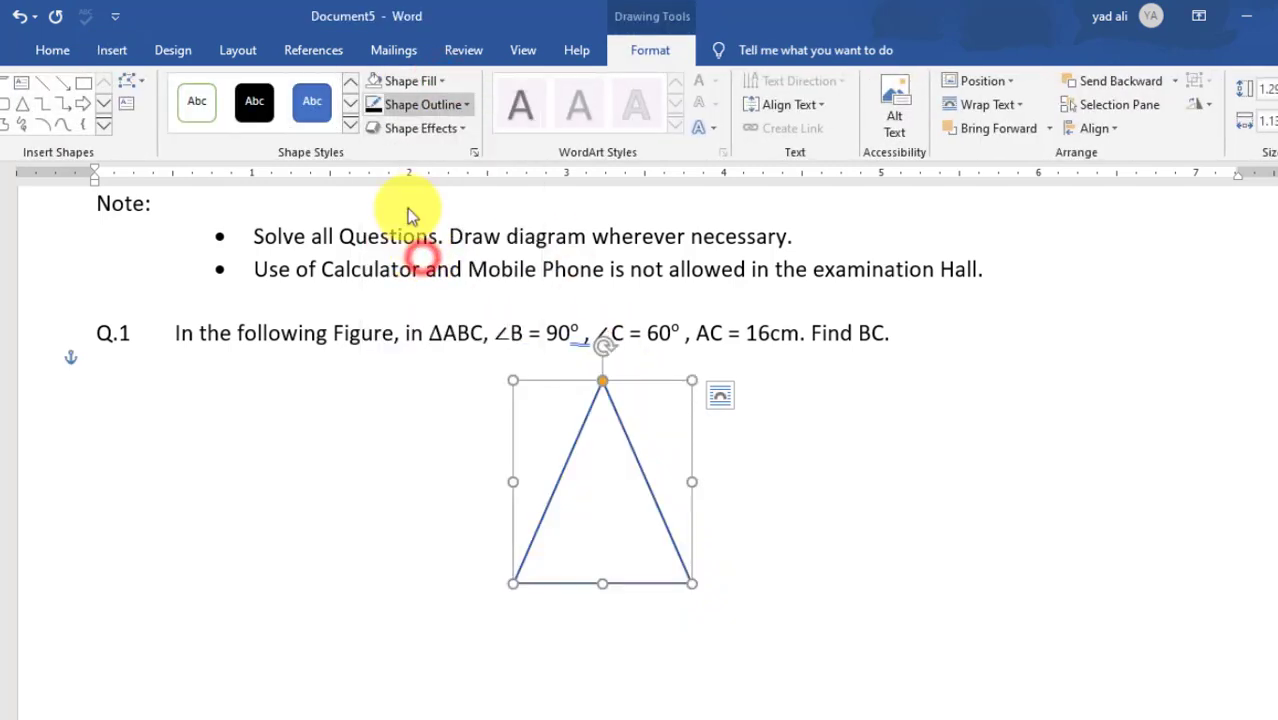
{"action": "left_click", "coordinate": [373, 104]}
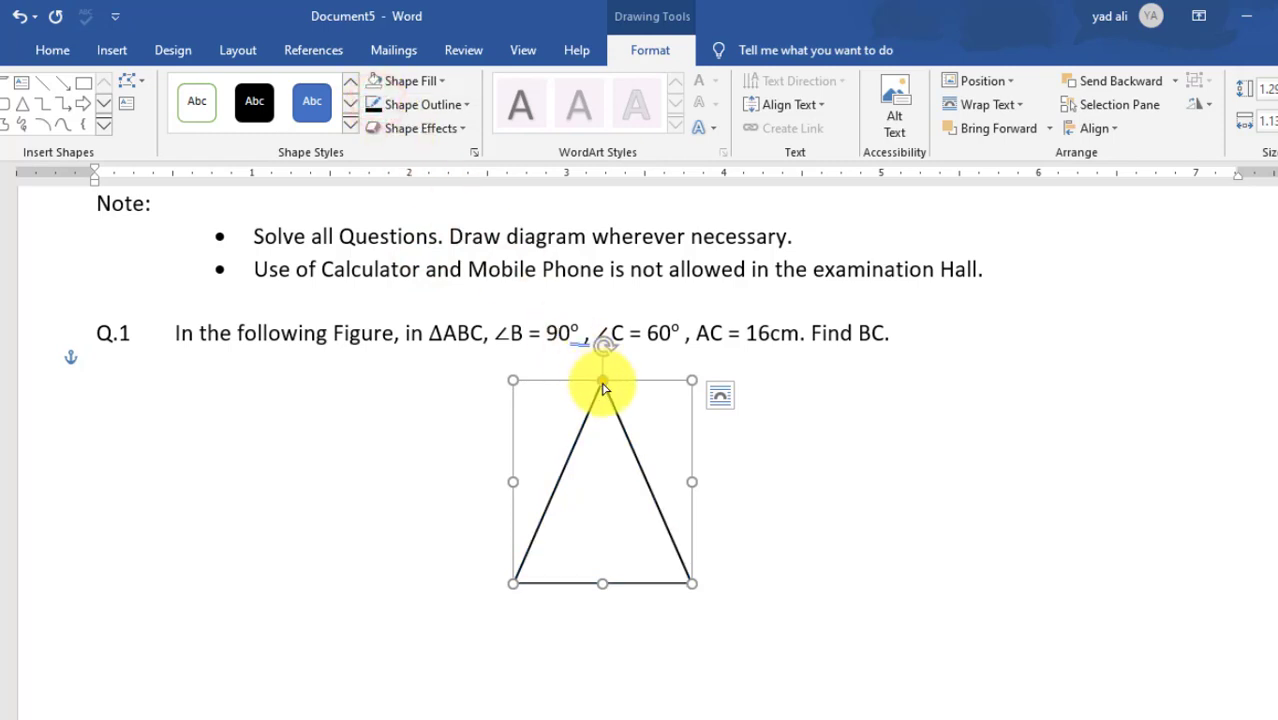
{"action": "left_click_drag", "start_coordinate": [603, 384], "coordinate": [513, 383]}
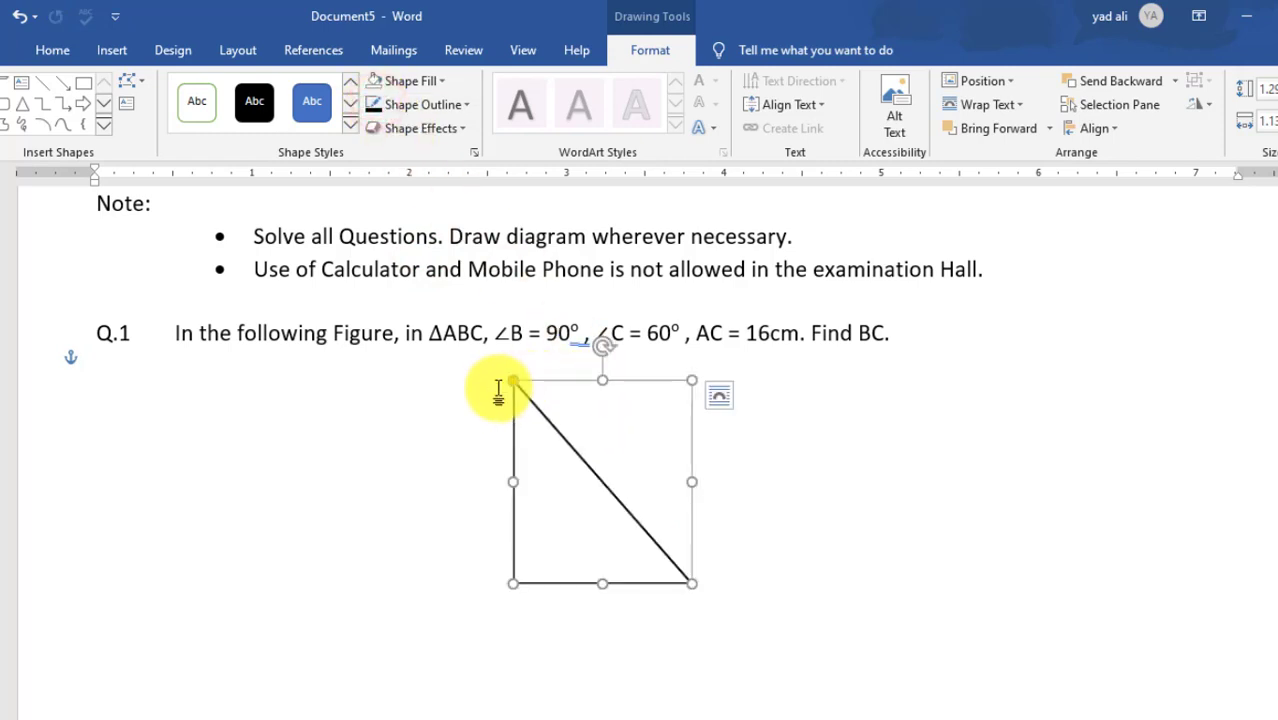
{"action": "left_click", "coordinate": [764, 586]}
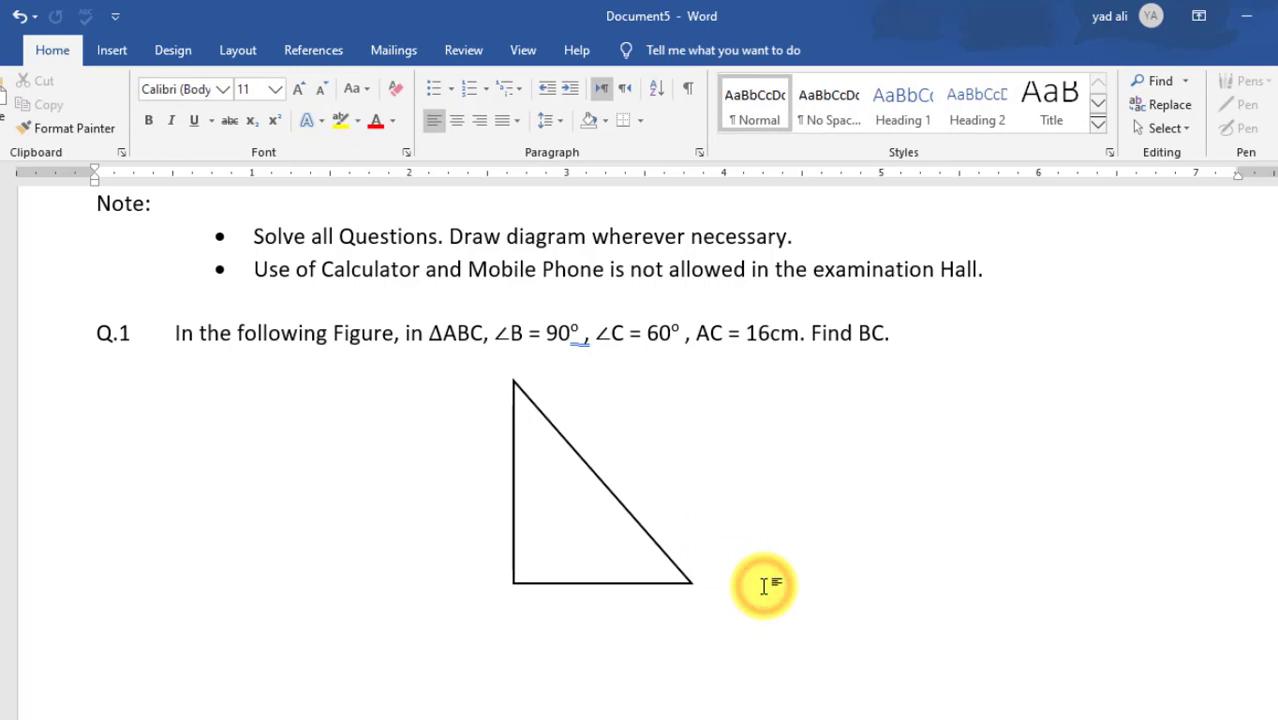
{"action": "scroll", "coordinate": [764, 586], "scroll_direction": "up", "scroll_amount": 1, "text": "ctrl"}
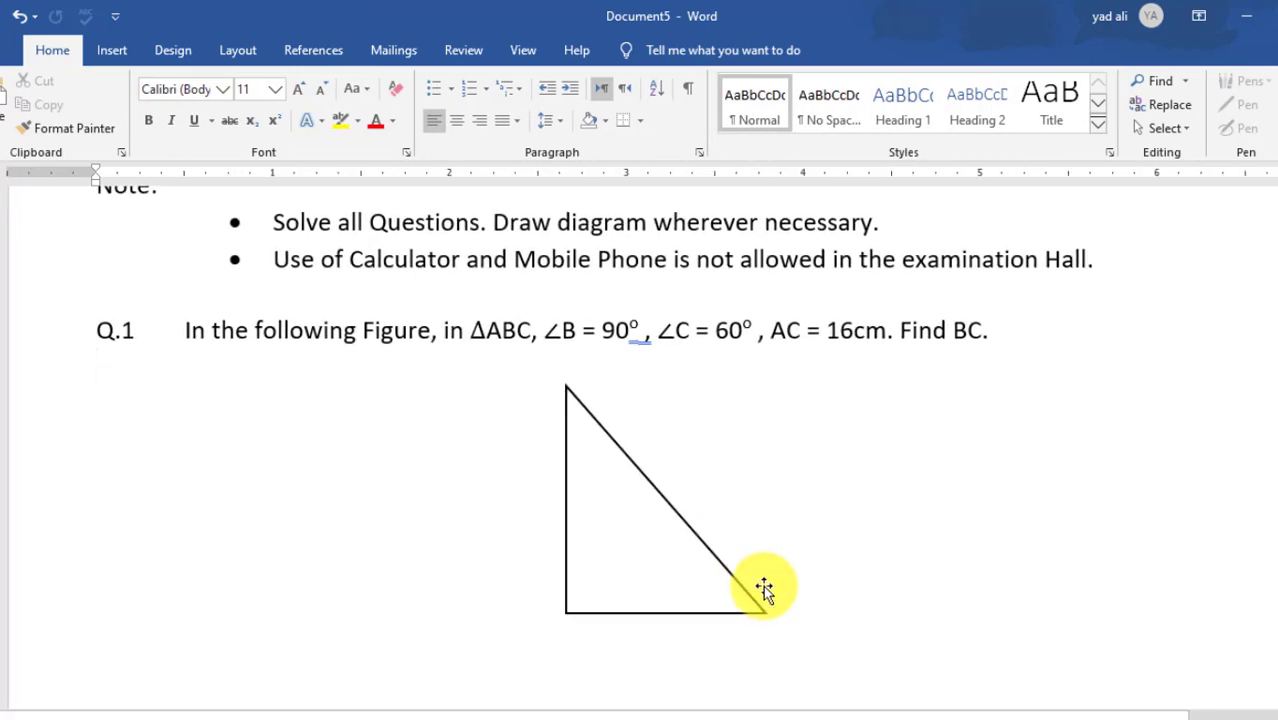
{"action": "scroll", "coordinate": [763, 585], "scroll_direction": "down", "scroll_amount": 2}
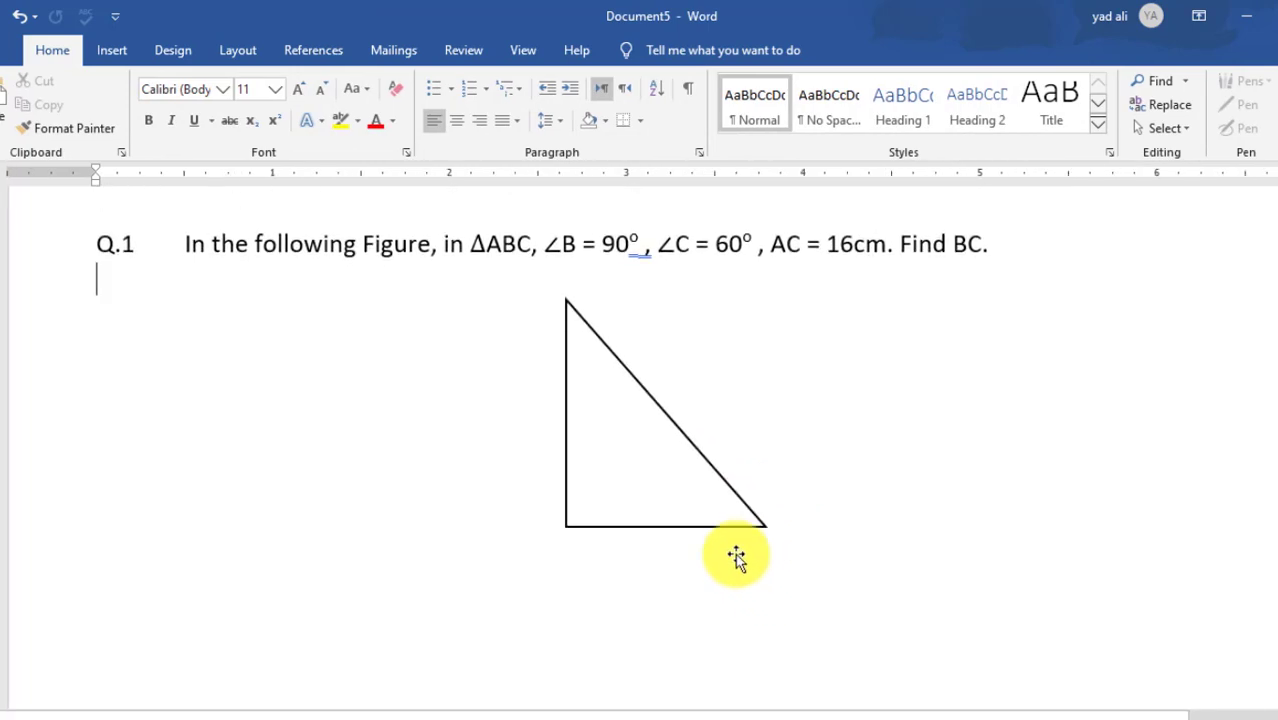
{"action": "left_click", "coordinate": [716, 528]}
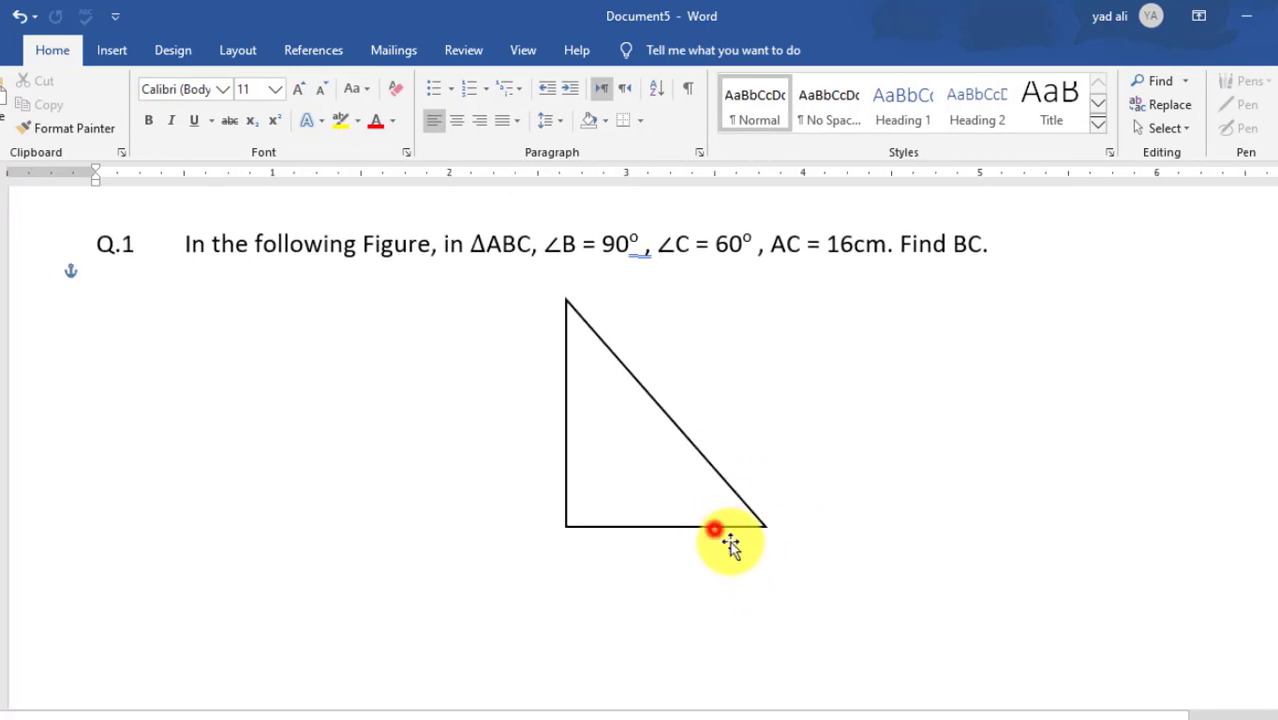
{"action": "left_click", "coordinate": [910, 536]}
Step: Draw a small text box beside the triangle's top vertex
{"action": "left_click", "coordinate": [113, 52]}
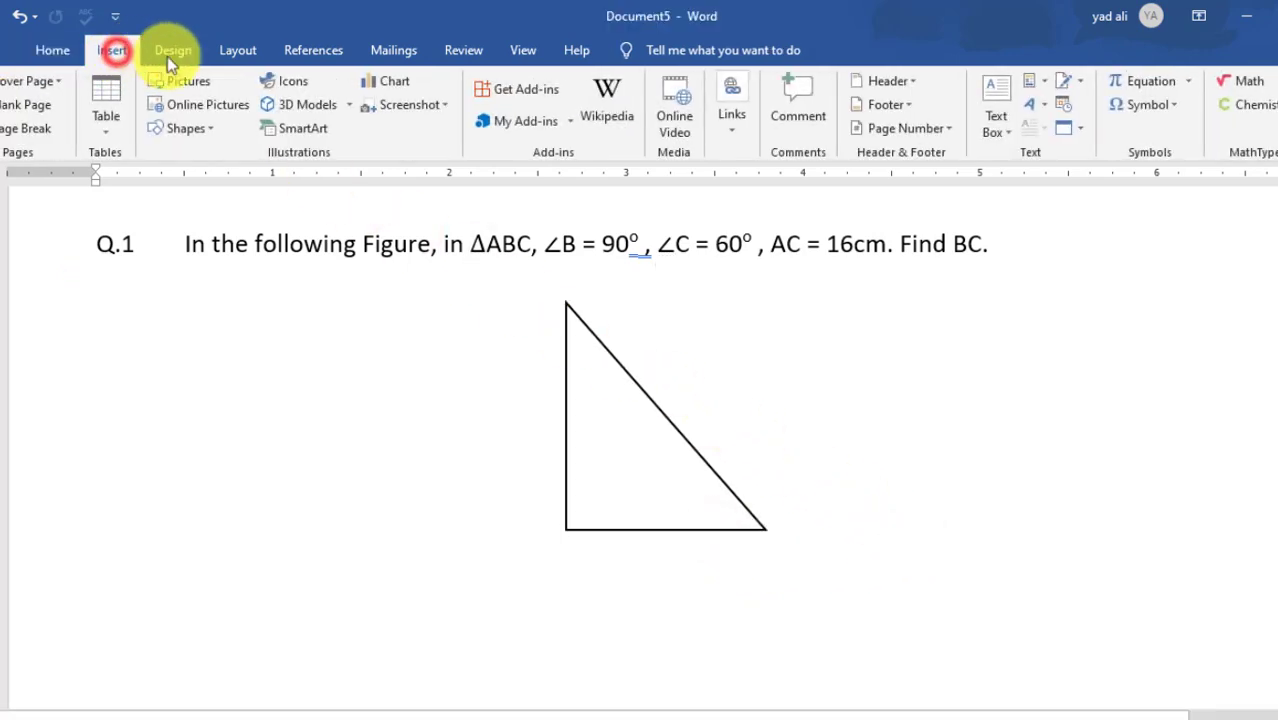
{"action": "left_click", "coordinate": [1014, 128]}
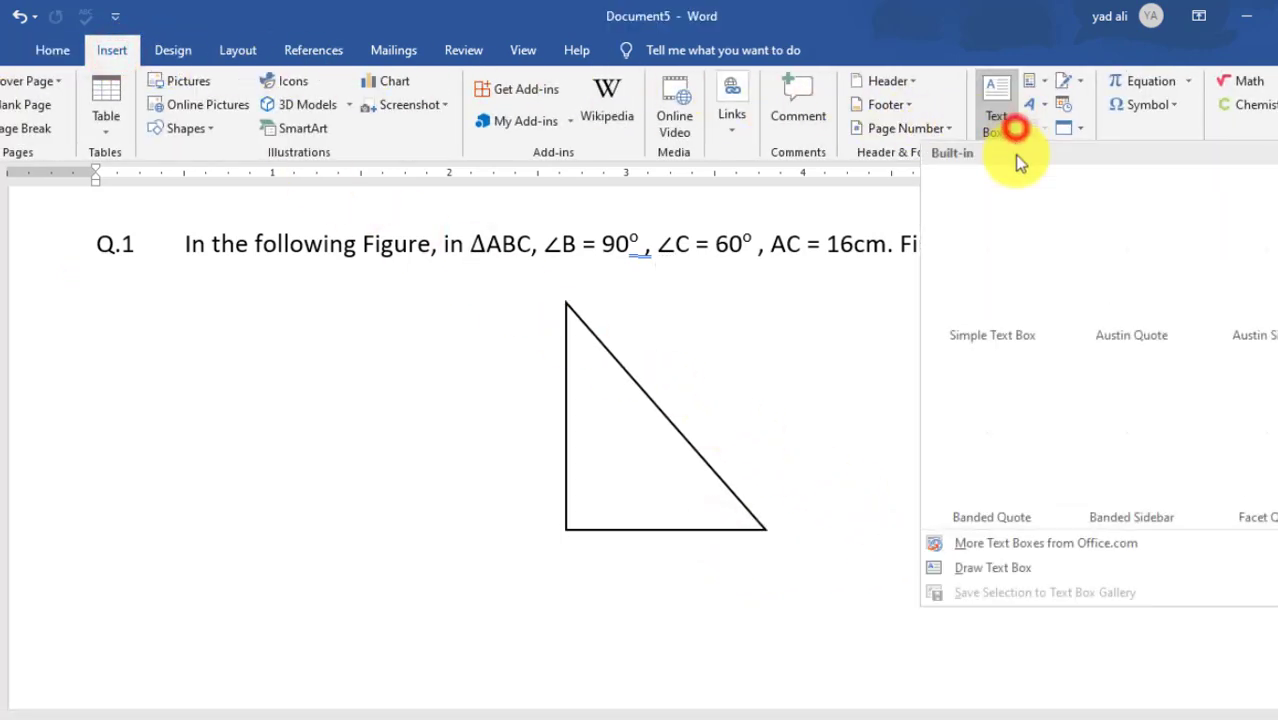
{"action": "left_click", "coordinate": [1020, 566]}
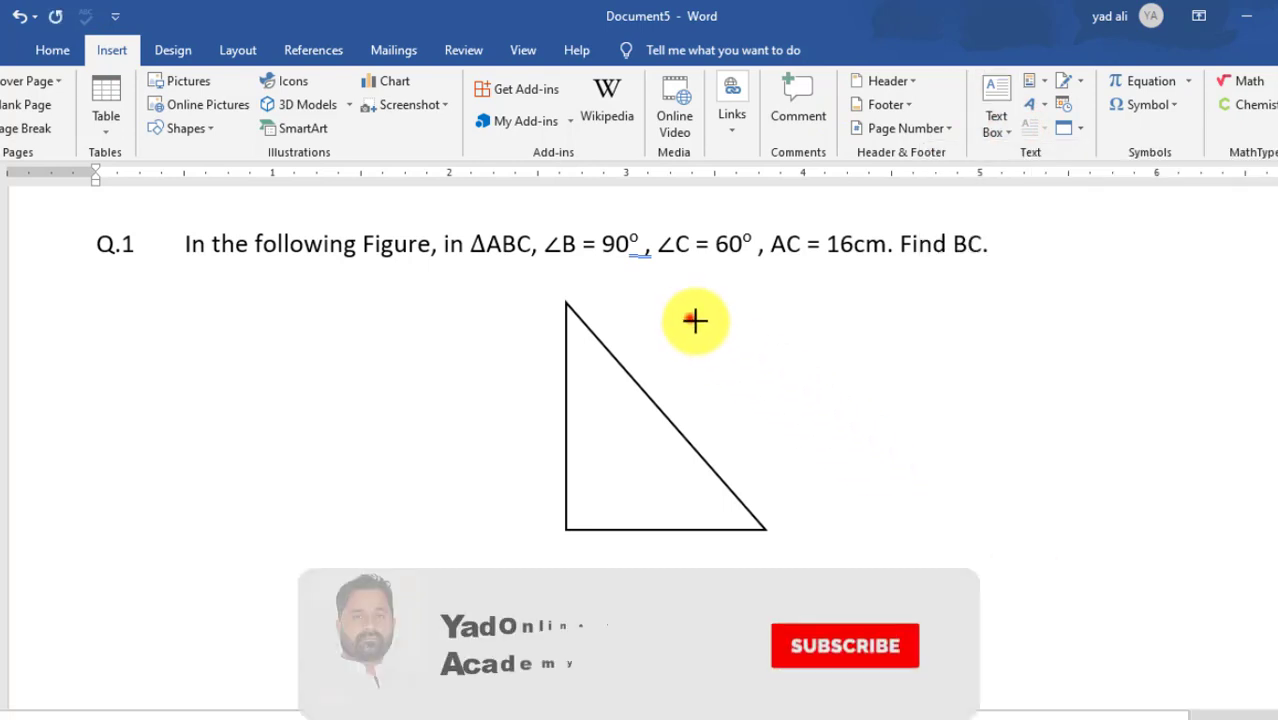
{"action": "left_click_drag", "start_coordinate": [688, 318], "coordinate": [744, 362]}
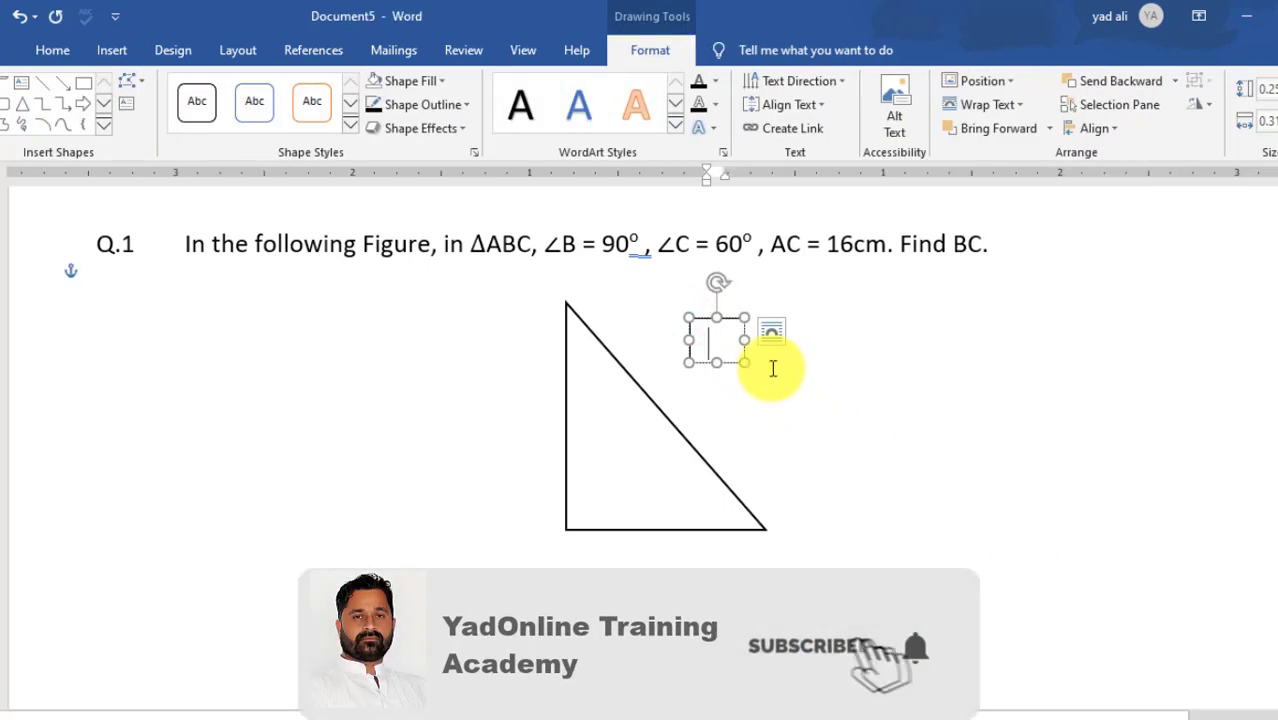
Step: Set the text box's internal margins to 0", put 'A' in it, and shrink its height
{"action": "left_click", "coordinate": [474, 152]}
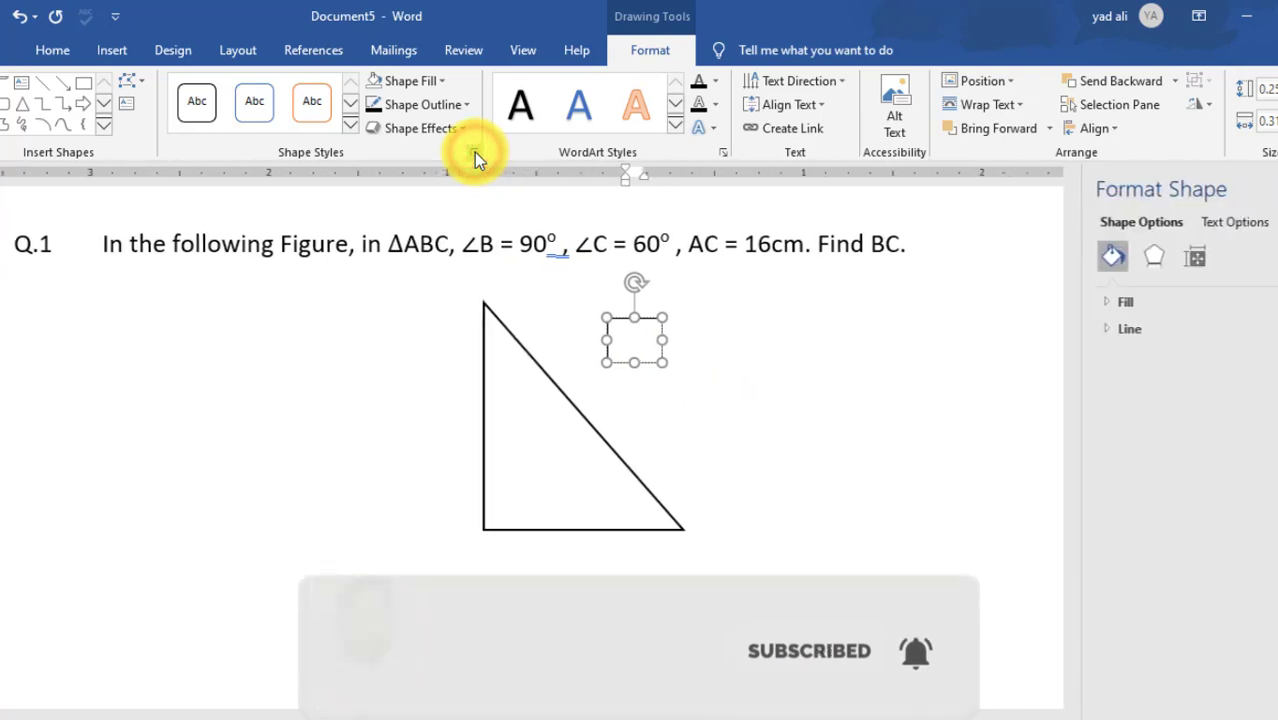
{"action": "left_click", "coordinate": [1180, 258]}
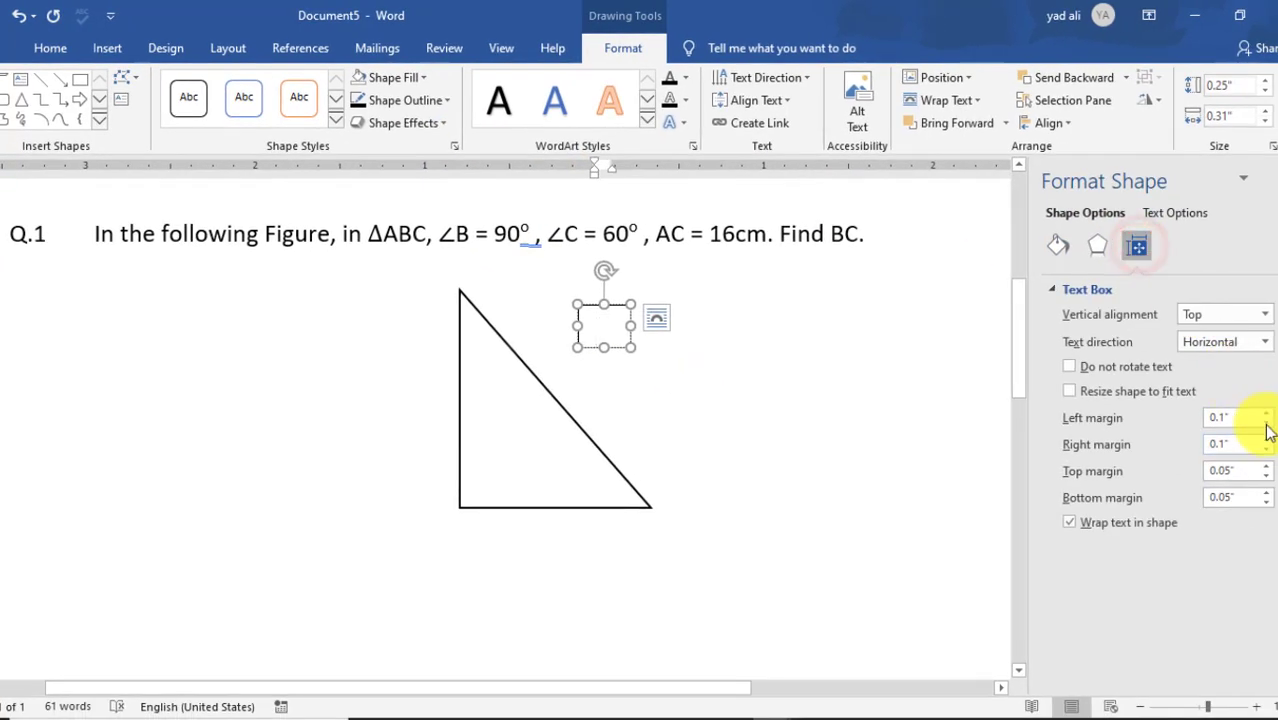
{"action": "left_click", "coordinate": [1265, 422]}
{"action": "left_click", "coordinate": [1265, 449]}
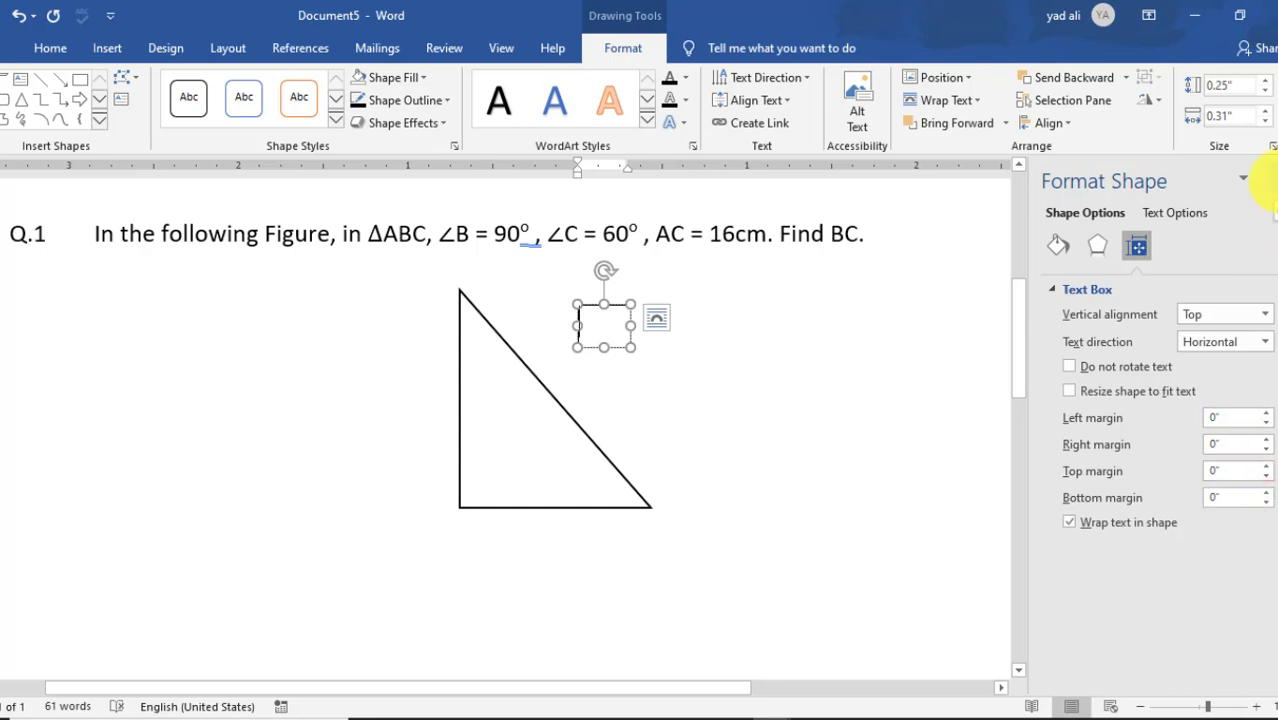
{"action": "left_click", "coordinate": [1268, 180]}
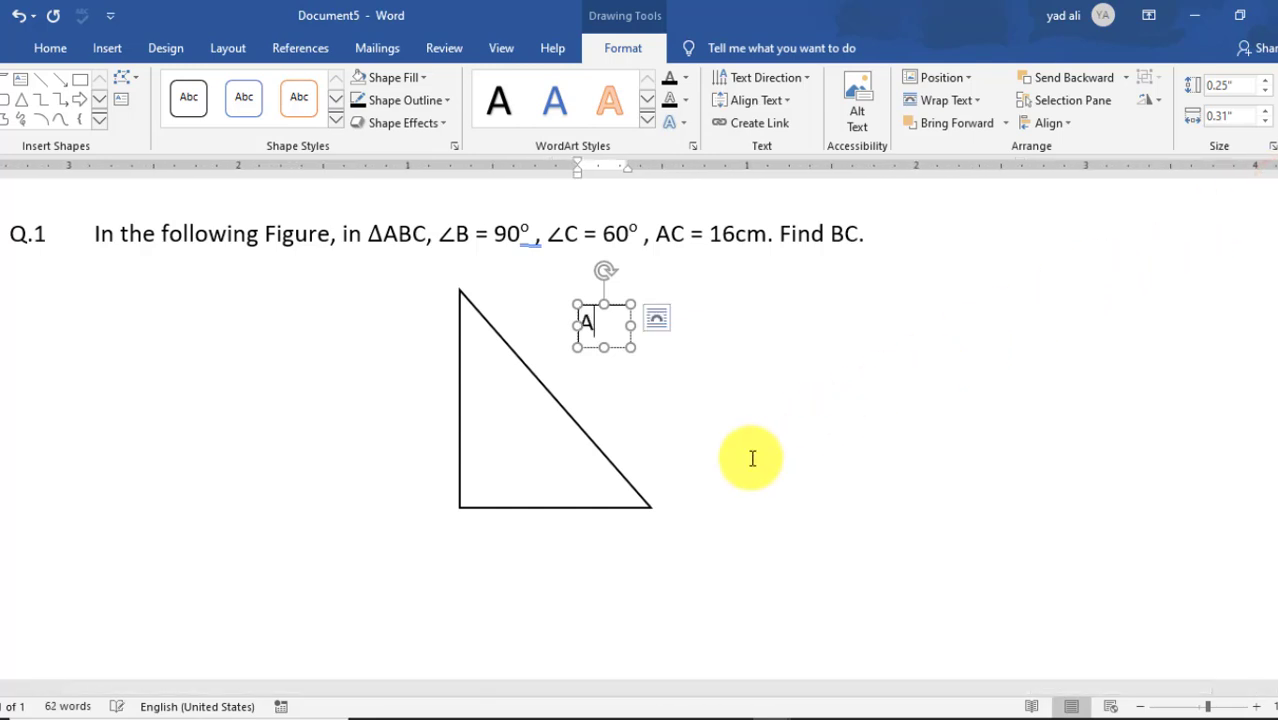
{"action": "left_click", "coordinate": [612, 327]}
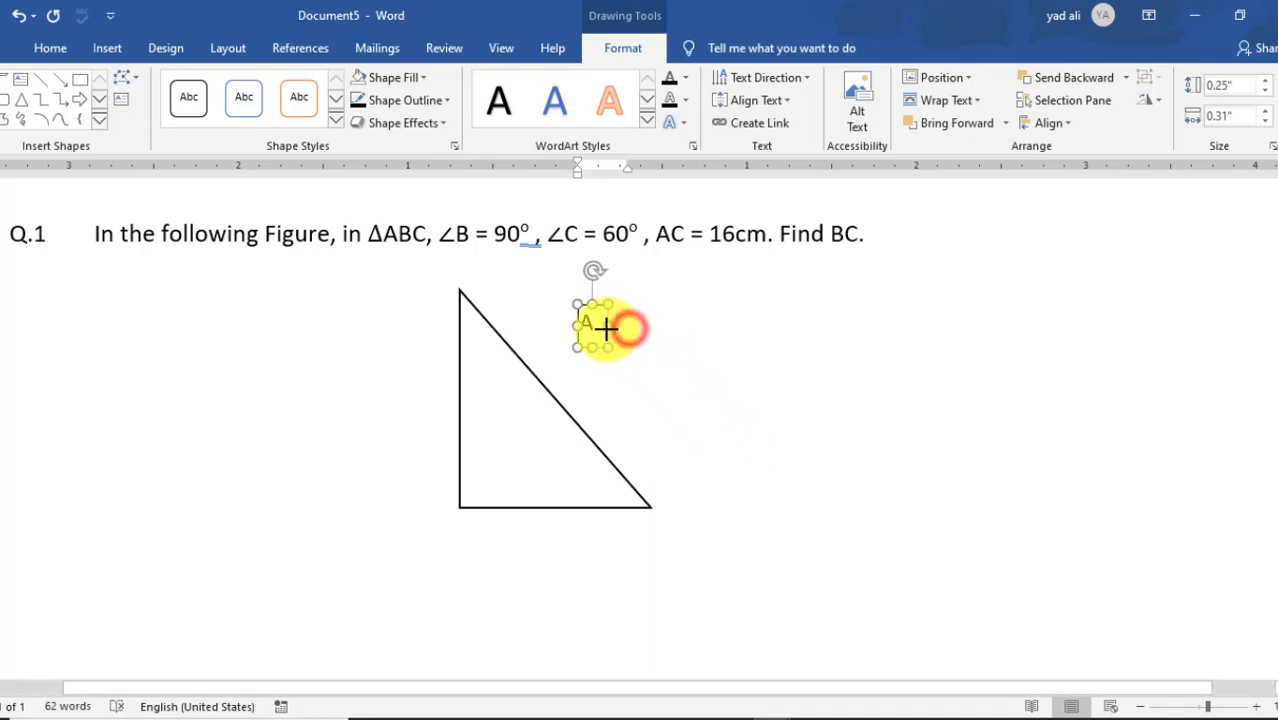
{"action": "left_click", "coordinate": [593, 341]}
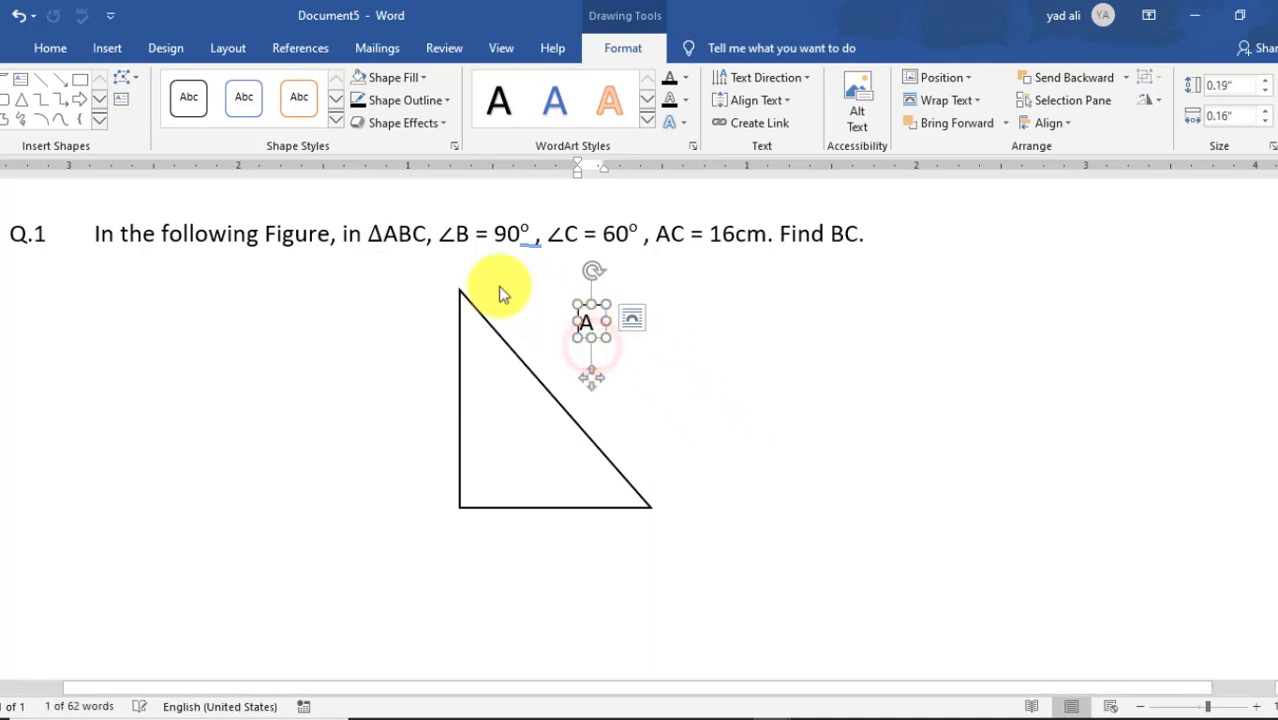
{"action": "left_click", "coordinate": [52, 48]}
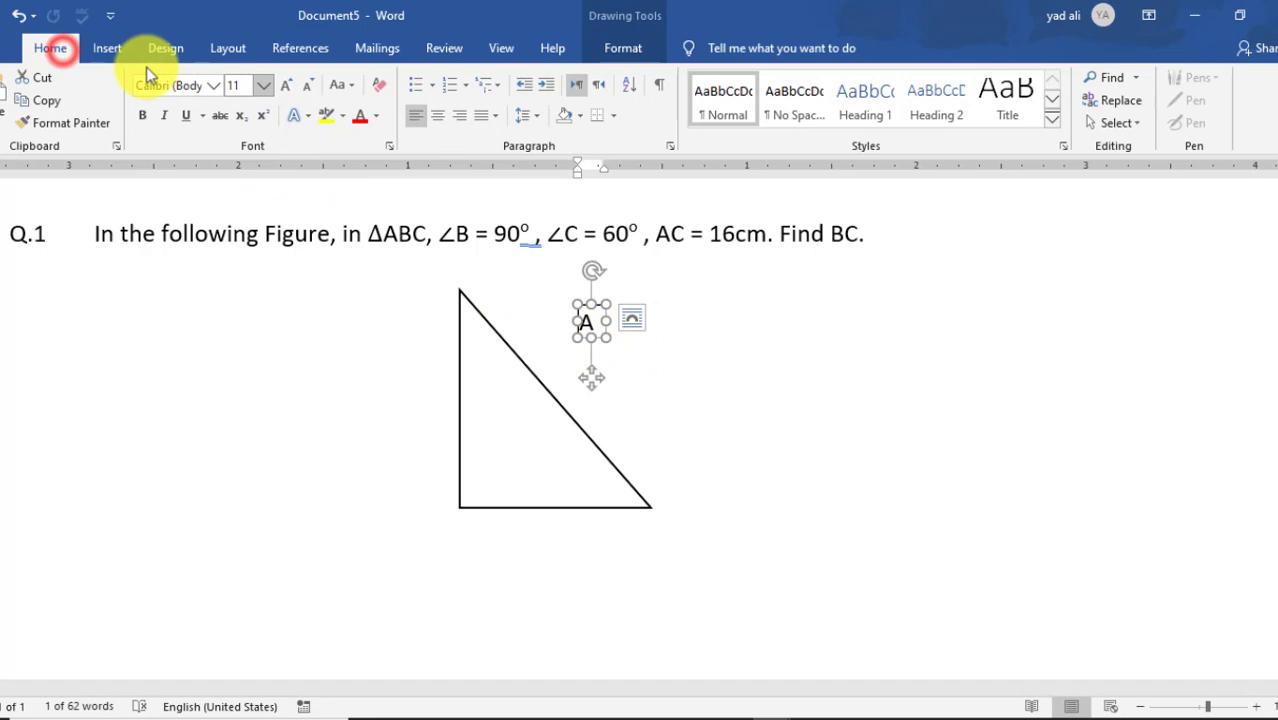
Step: Set the label to font size 9, place it at the top vertex, and copy it to the bottom-left corner
{"action": "left_click", "coordinate": [249, 86]}
{"action": "type", "text": "9"}
{"action": "key", "text": "Return"}
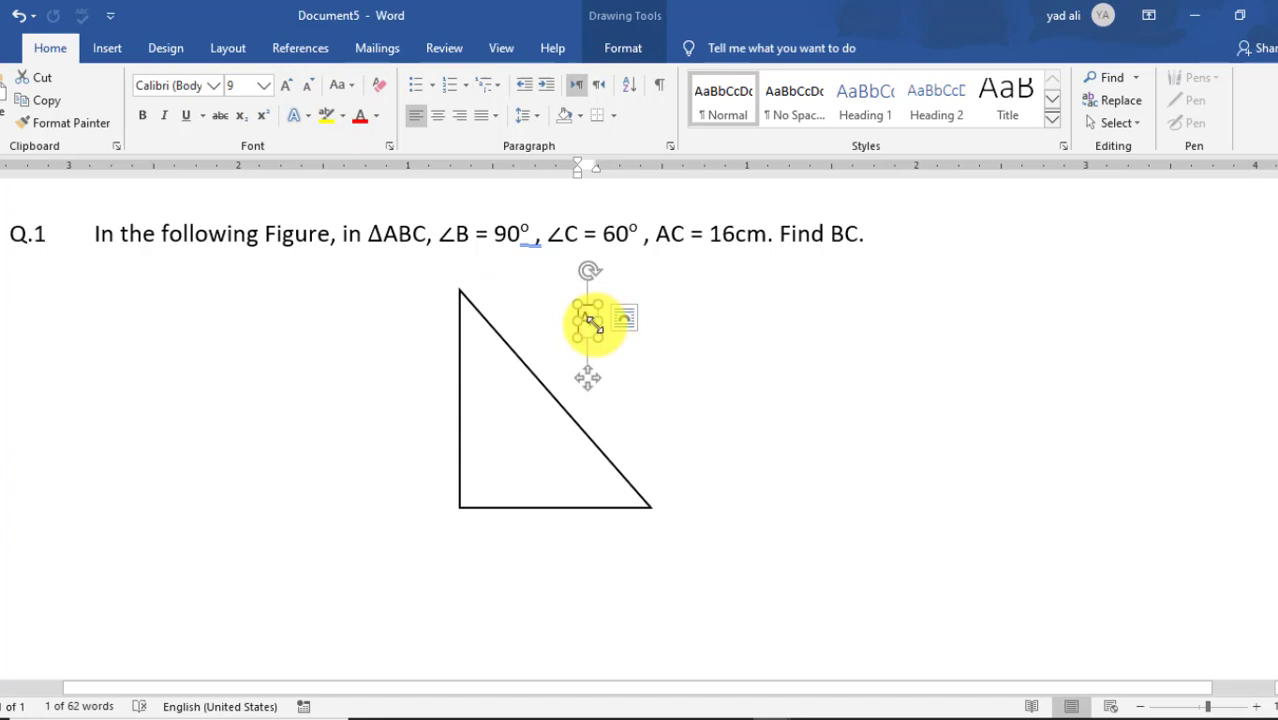
{"action": "scroll", "coordinate": [590, 320], "scroll_direction": "up", "scroll_amount": 2}
{"action": "scroll", "coordinate": [596, 325], "scroll_direction": "up", "scroll_amount": 2}
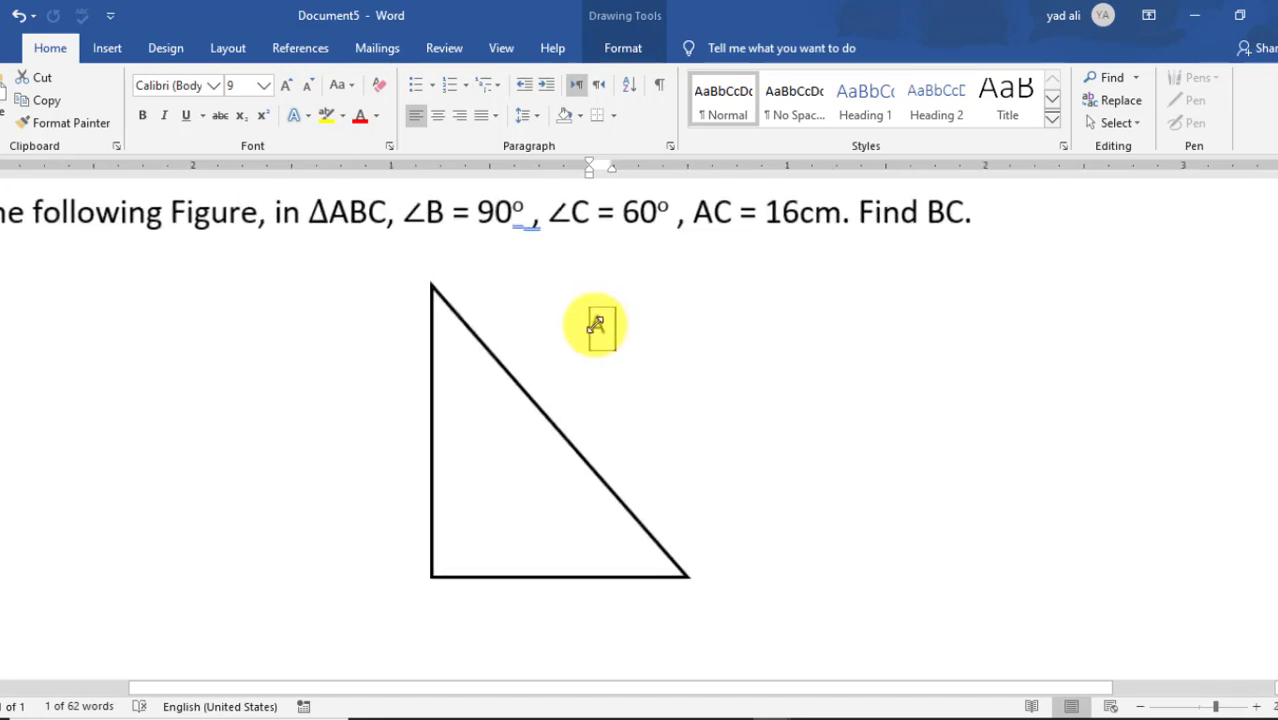
{"action": "scroll", "coordinate": [596, 325], "scroll_direction": "up", "scroll_amount": 1}
{"action": "scroll", "coordinate": [622, 345], "scroll_direction": "up", "scroll_amount": 1}
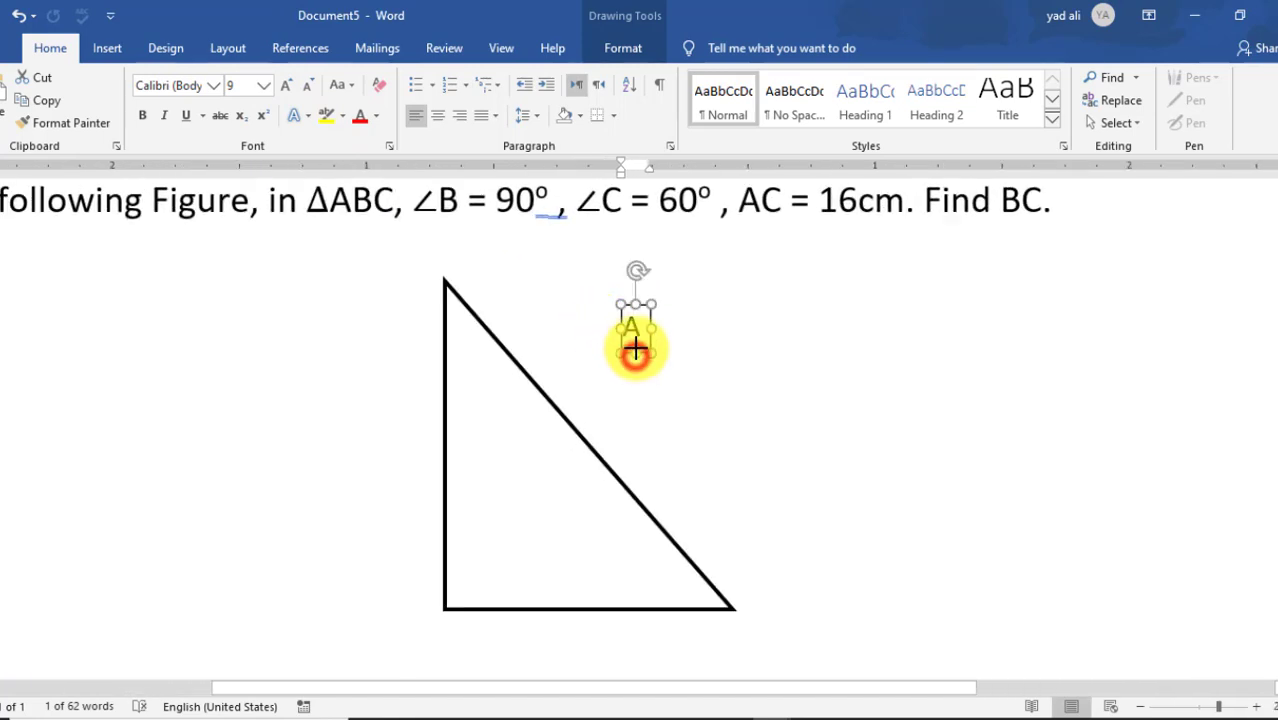
{"action": "left_click_drag", "start_coordinate": [636, 348], "coordinate": [452, 234]}
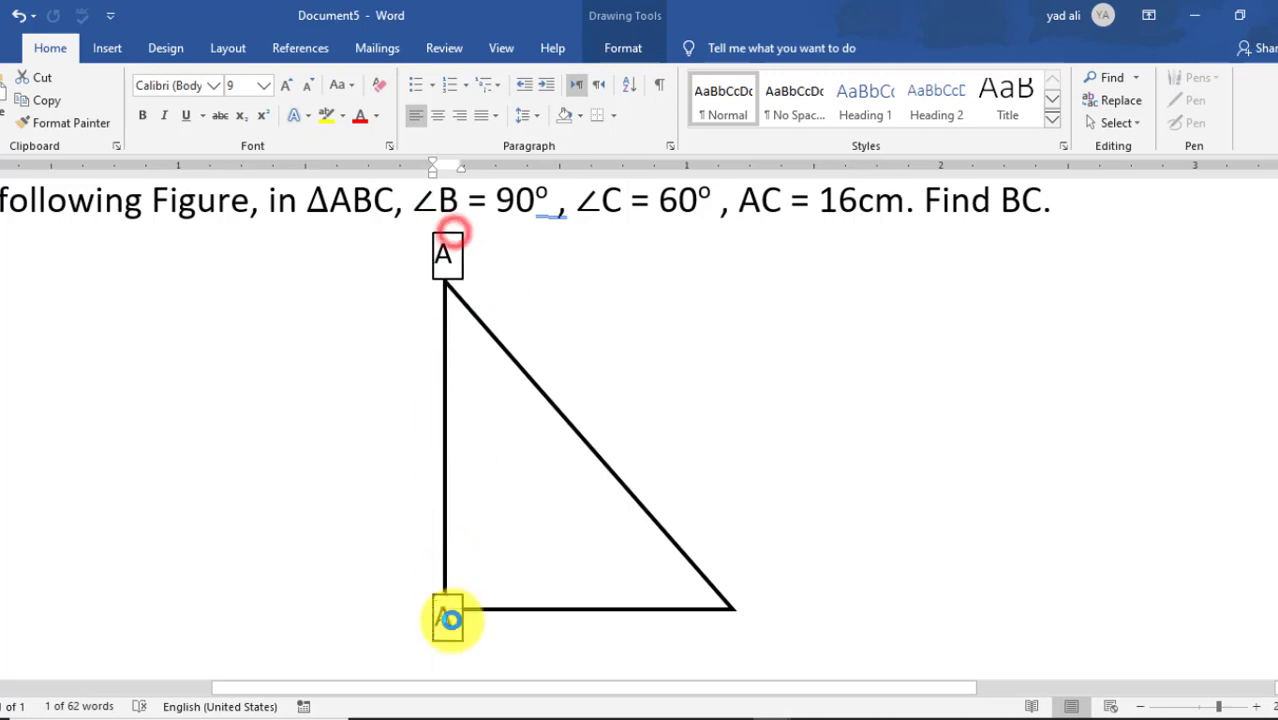
{"action": "left_click_drag", "start_coordinate": [455, 264], "coordinate": [455, 652], "text": "ctrl"}
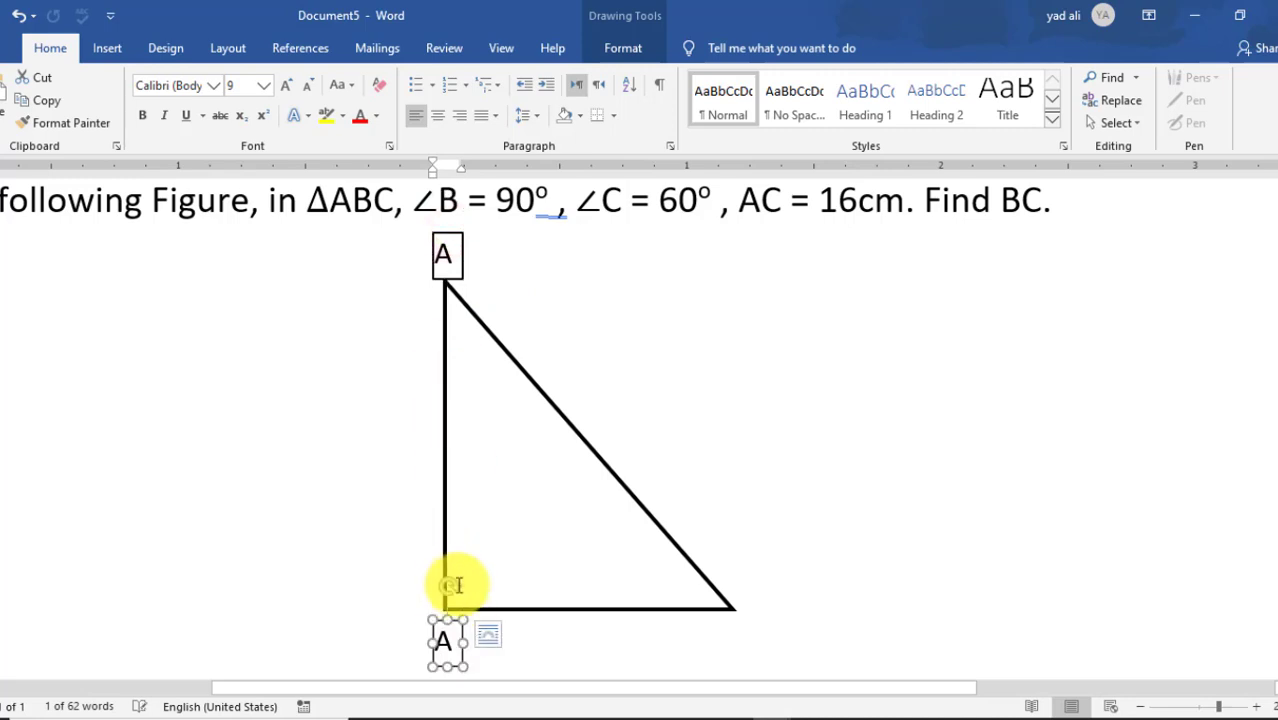
{"action": "left_click", "coordinate": [531, 650]}
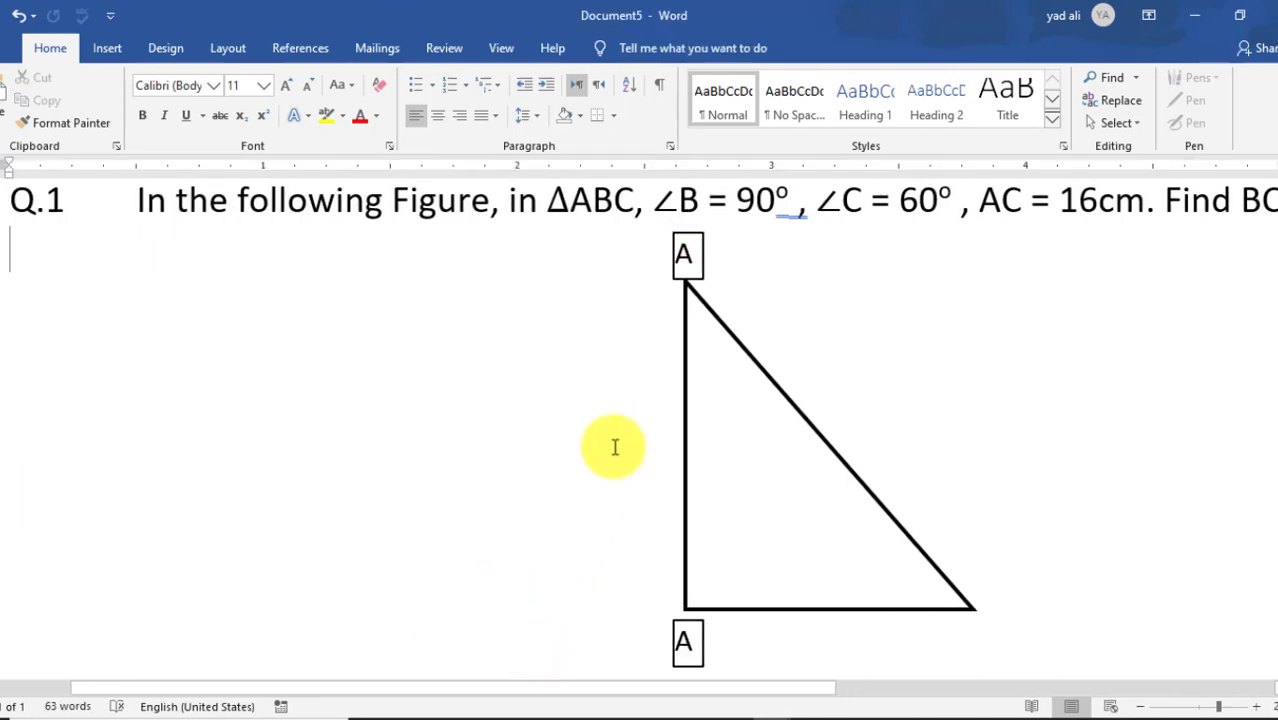
Step: Remove the outline from the top A label and the lower label box
{"action": "left_click", "coordinate": [686, 247]}
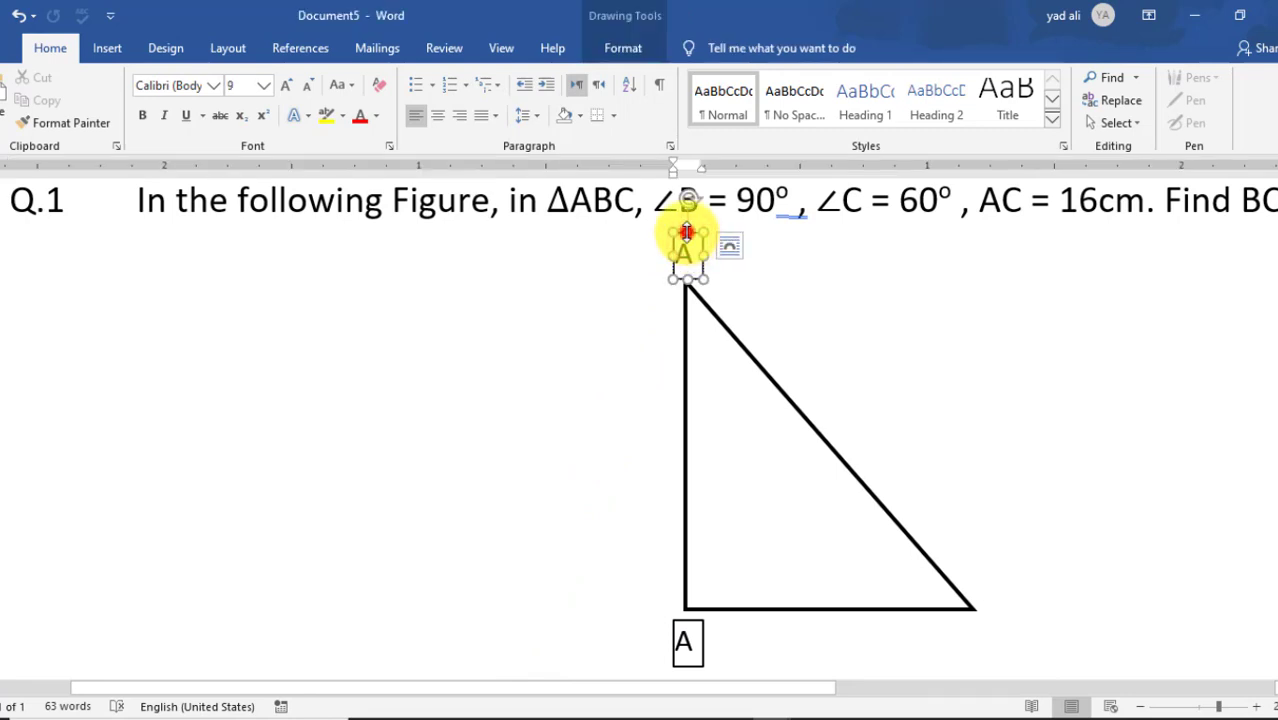
{"action": "left_click", "coordinate": [614, 45]}
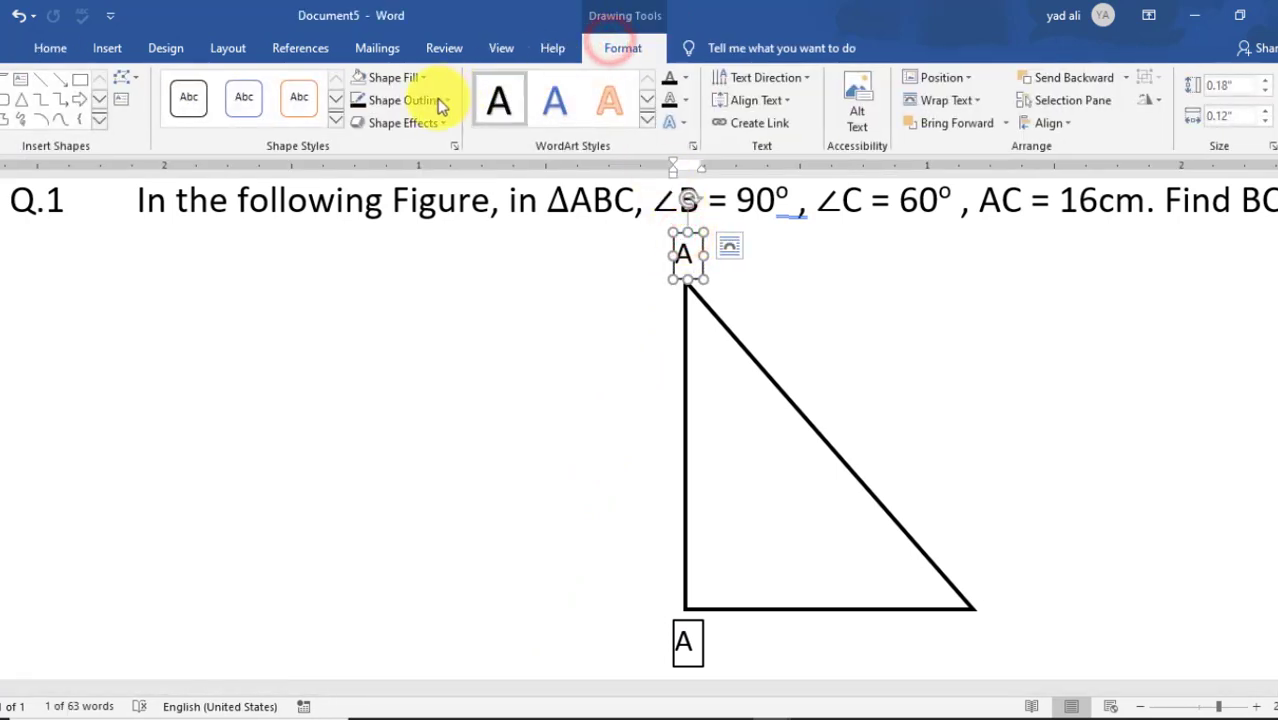
{"action": "left_click", "coordinate": [437, 101]}
{"action": "left_click", "coordinate": [424, 271]}
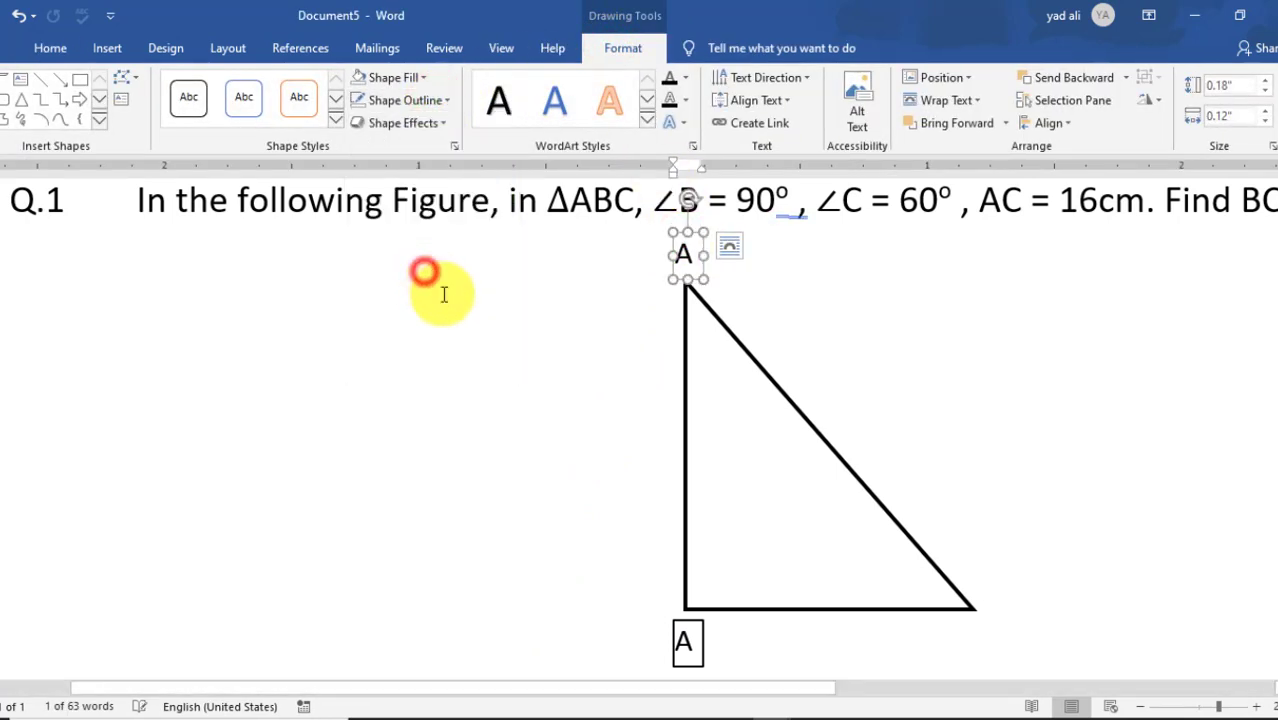
{"action": "left_click", "coordinate": [700, 624]}
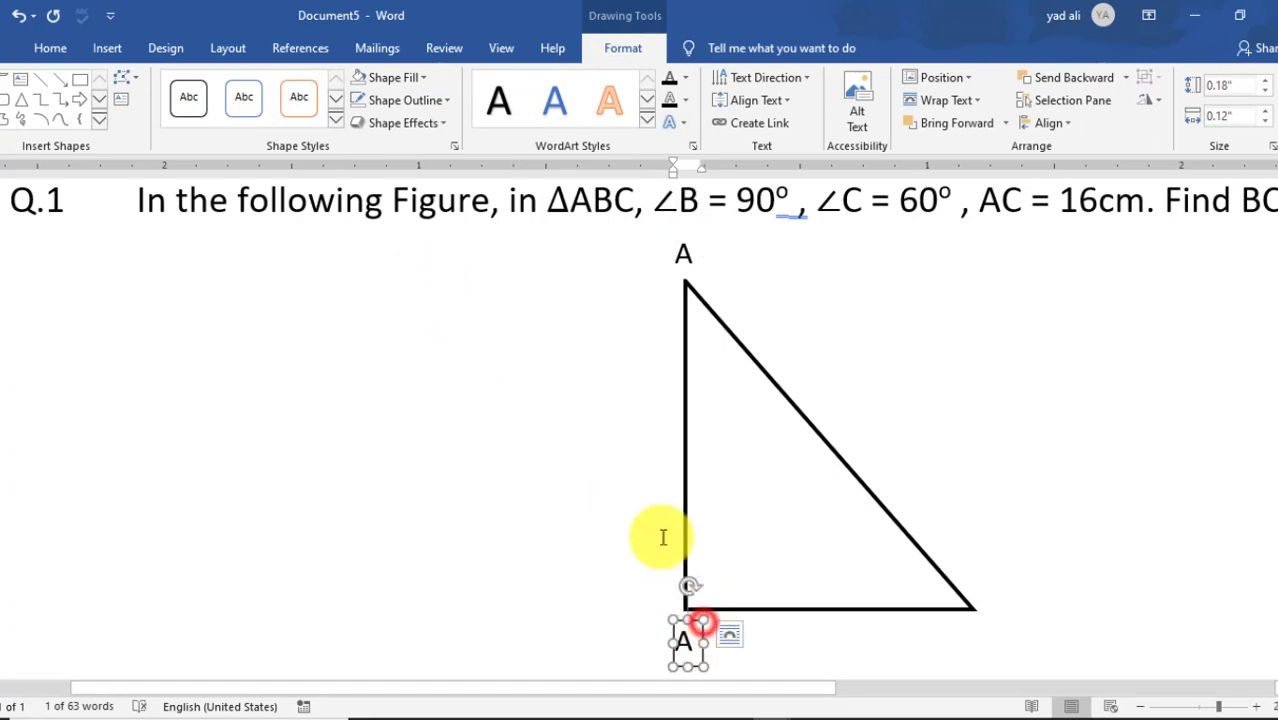
{"action": "left_click", "coordinate": [445, 100]}
{"action": "left_click", "coordinate": [422, 271]}
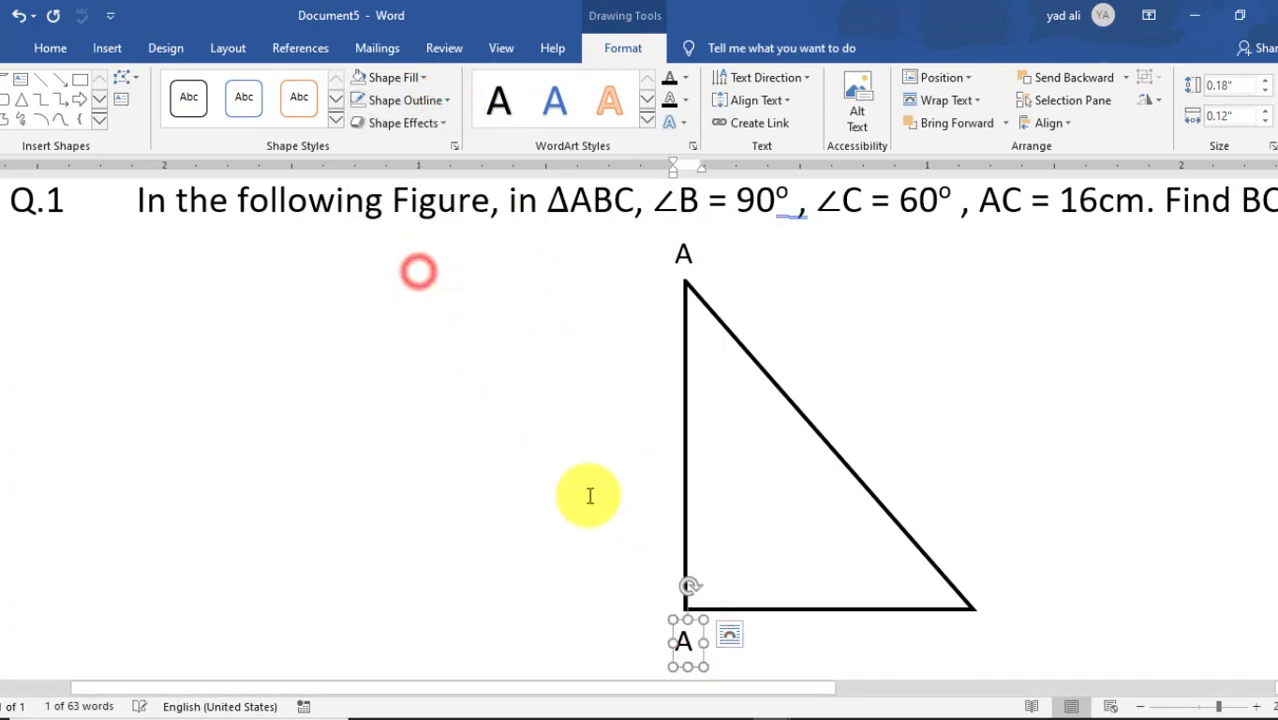
Step: Copy the lower label to the bottom-right vertex and retype it as C
{"action": "double_click", "coordinate": [693, 633]}
{"action": "type", "text": "B"}
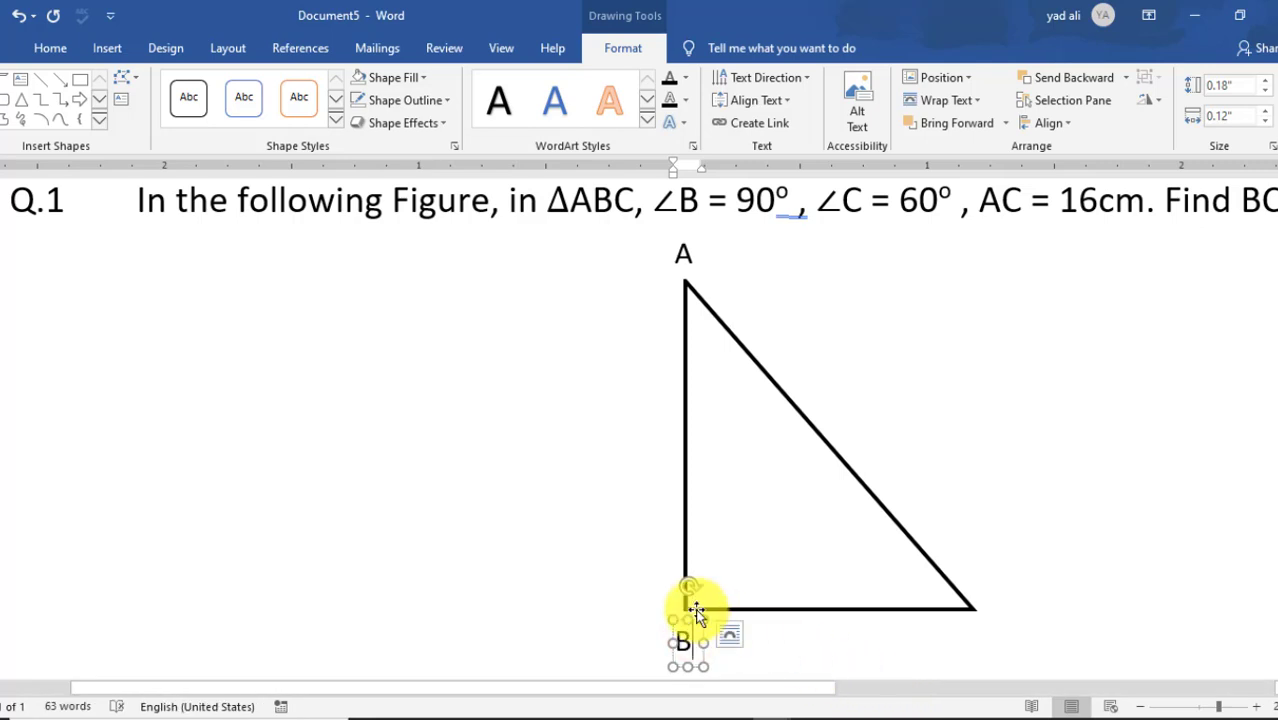
{"action": "scroll", "coordinate": [696, 612], "scroll_direction": "down", "scroll_amount": 3}
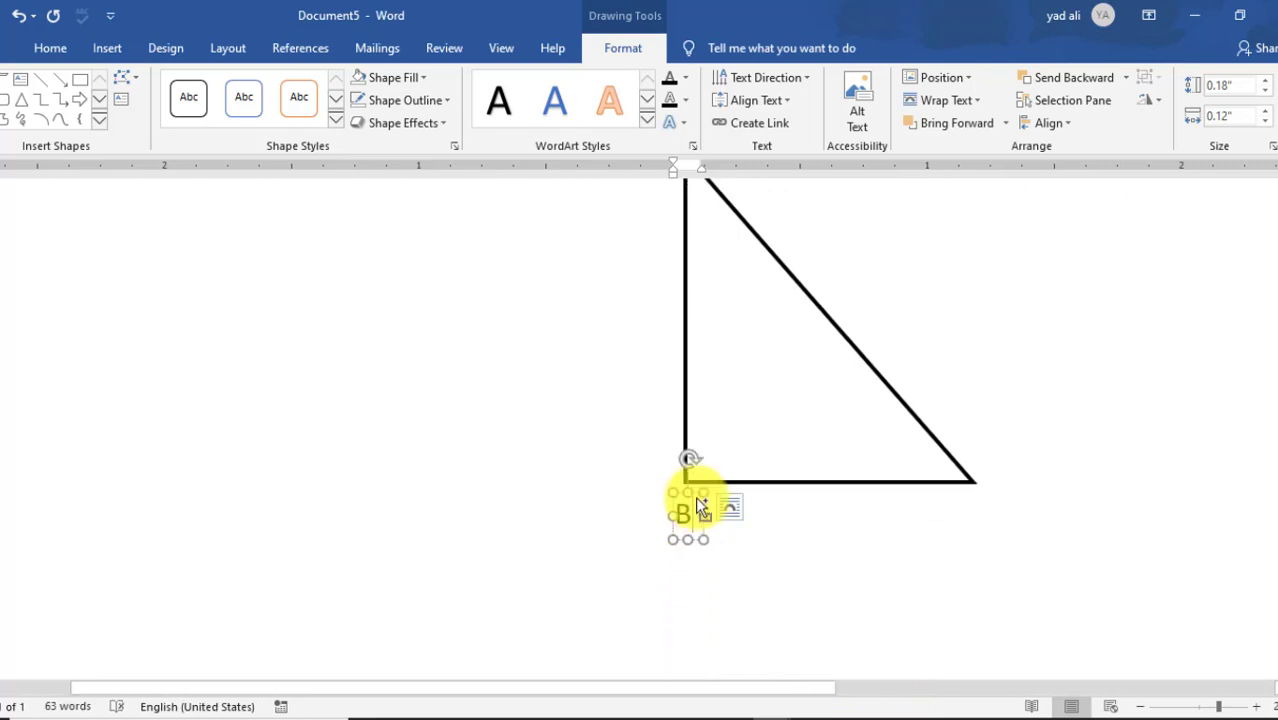
{"action": "left_click_drag", "start_coordinate": [697, 497], "coordinate": [1012, 517]}
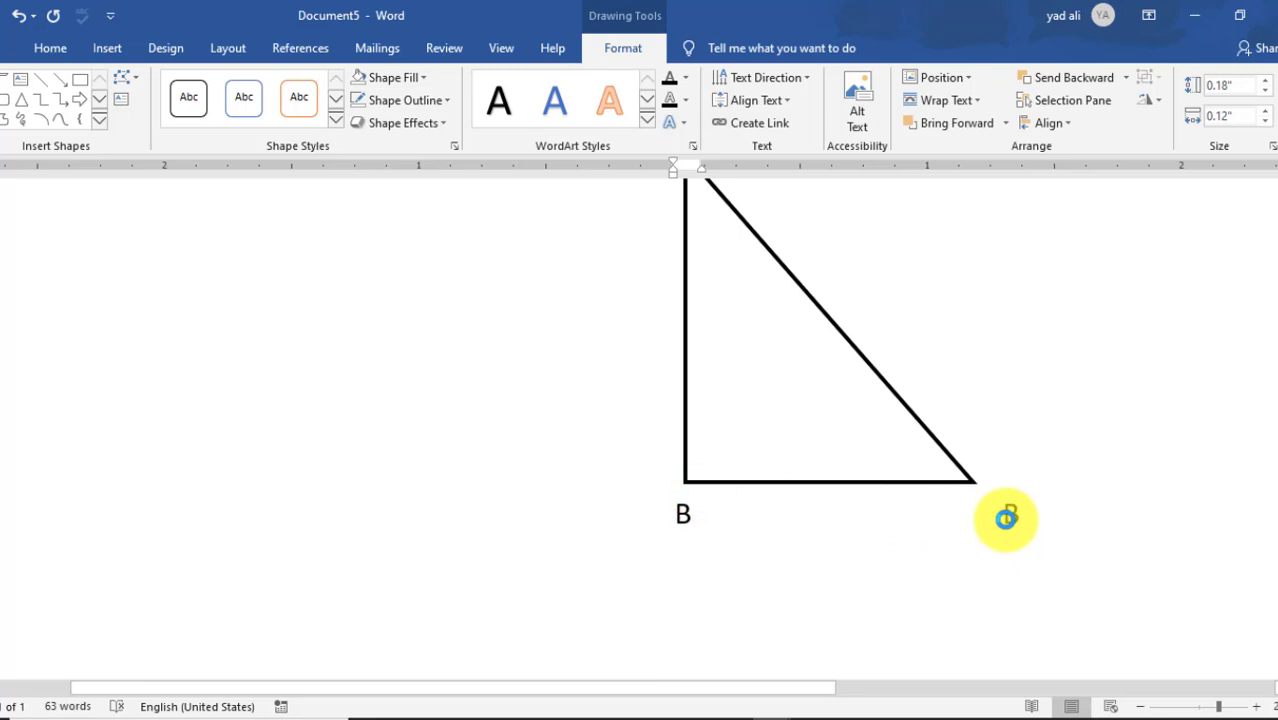
{"action": "double_click", "coordinate": [1011, 517]}
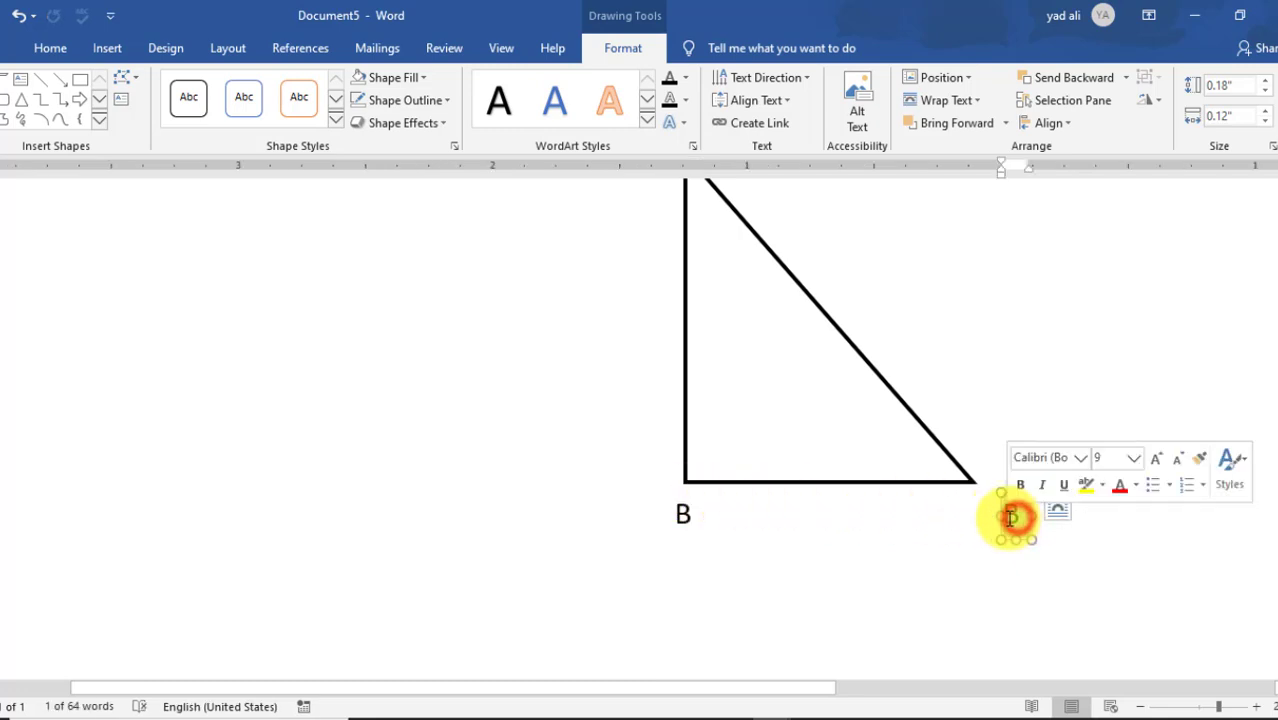
{"action": "type", "text": "C"}
{"action": "scroll", "coordinate": [922, 530], "scroll_direction": "up", "scroll_amount": 3}
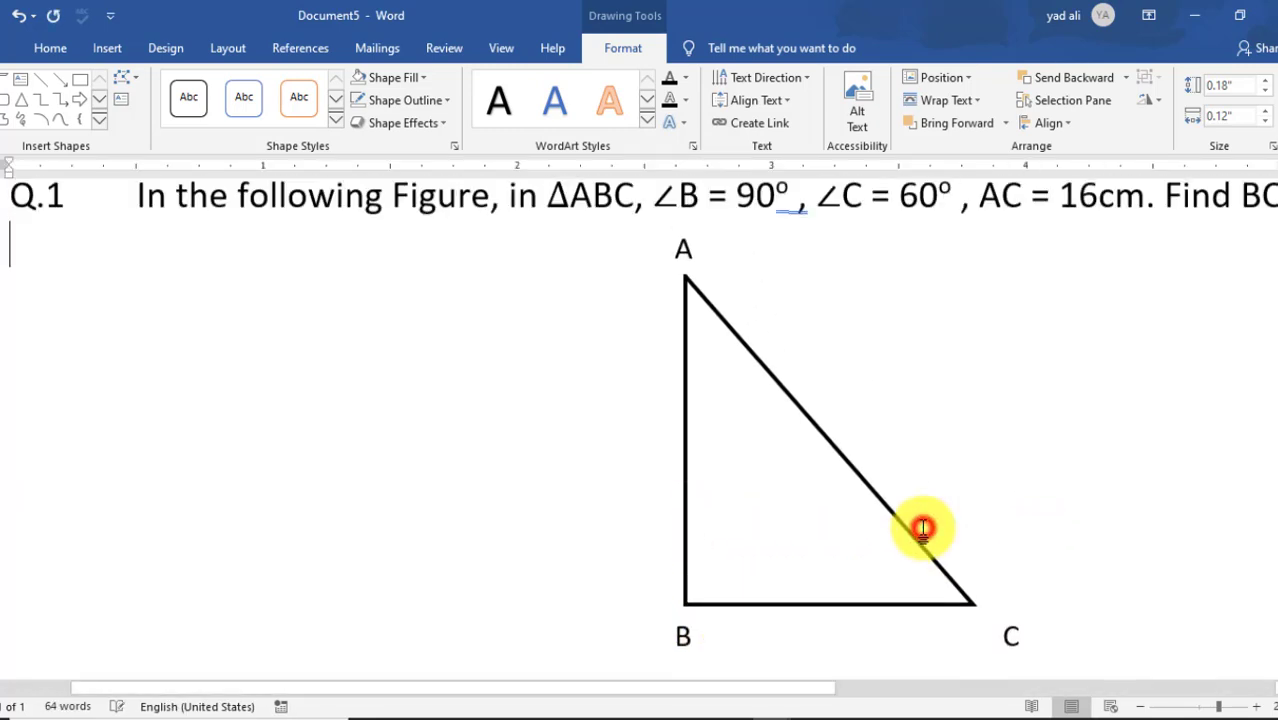
{"action": "left_click", "coordinate": [922, 530]}
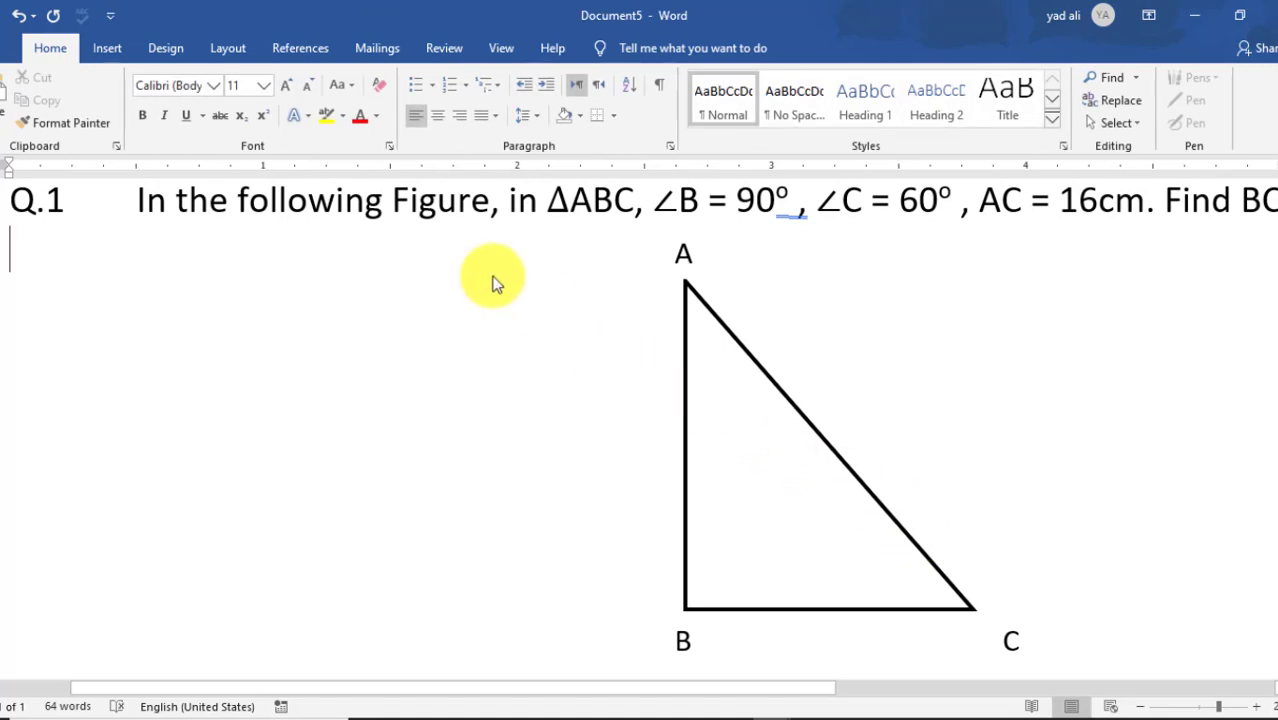
Step: Draw a Half Frame shape near corner B and thin its arms to lines
{"action": "left_click", "coordinate": [118, 57]}
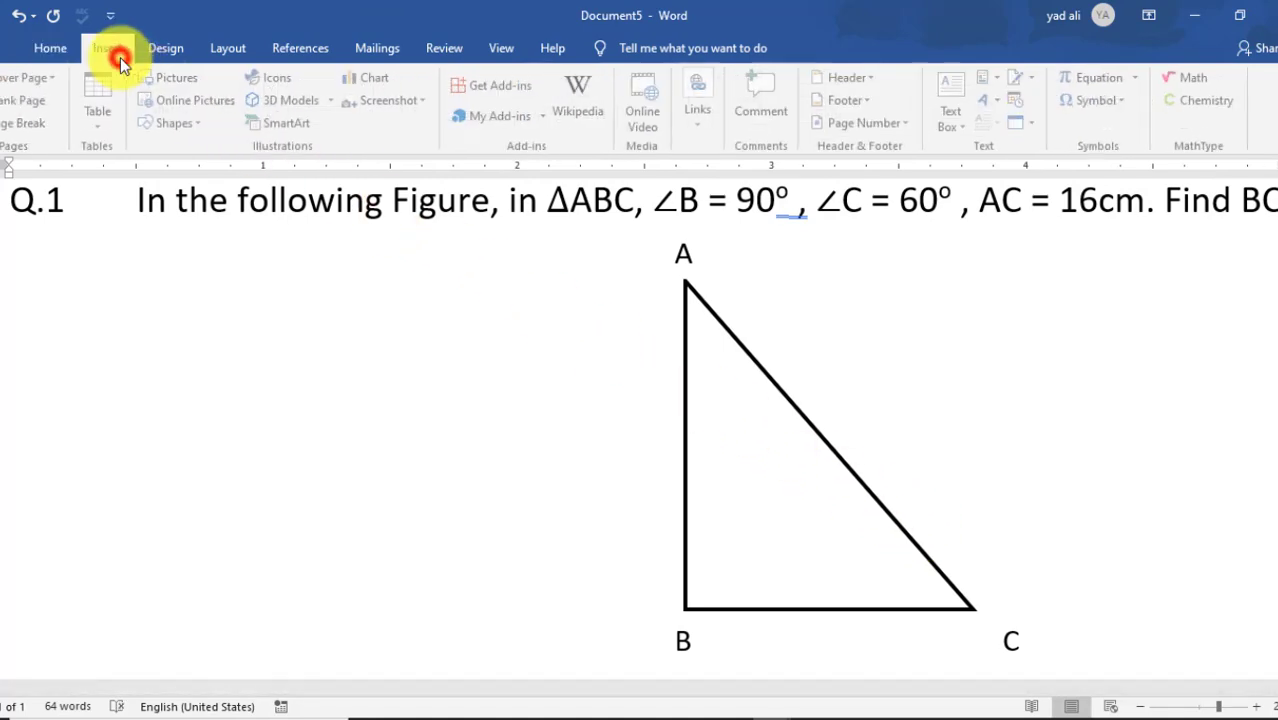
{"action": "left_click", "coordinate": [192, 125]}
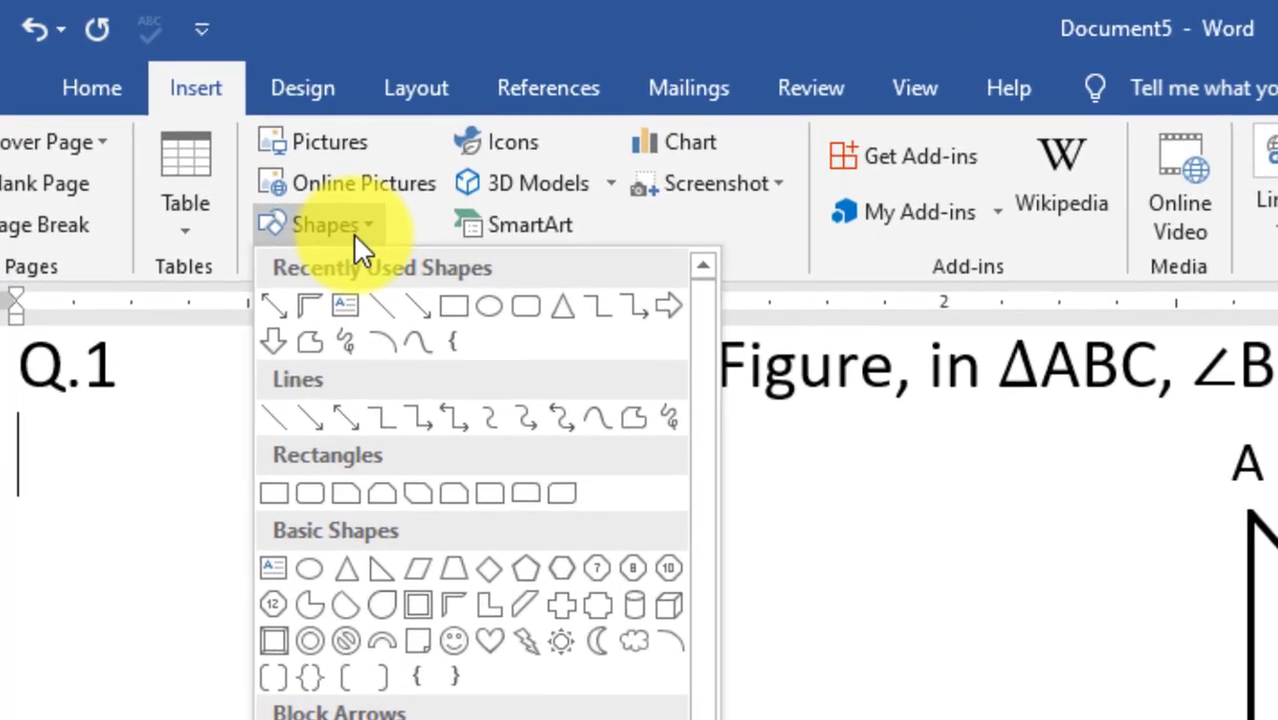
{"action": "left_click", "coordinate": [248, 245]}
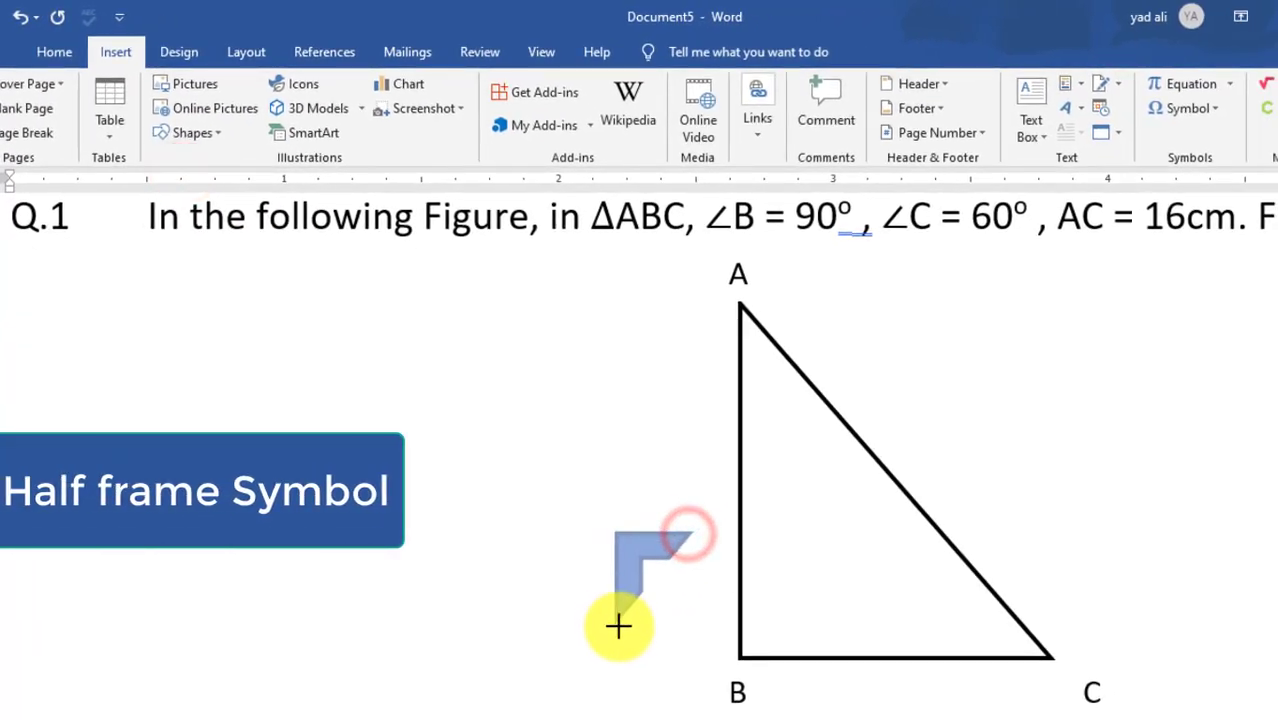
{"action": "left_click_drag", "start_coordinate": [598, 564], "coordinate": [618, 622]}
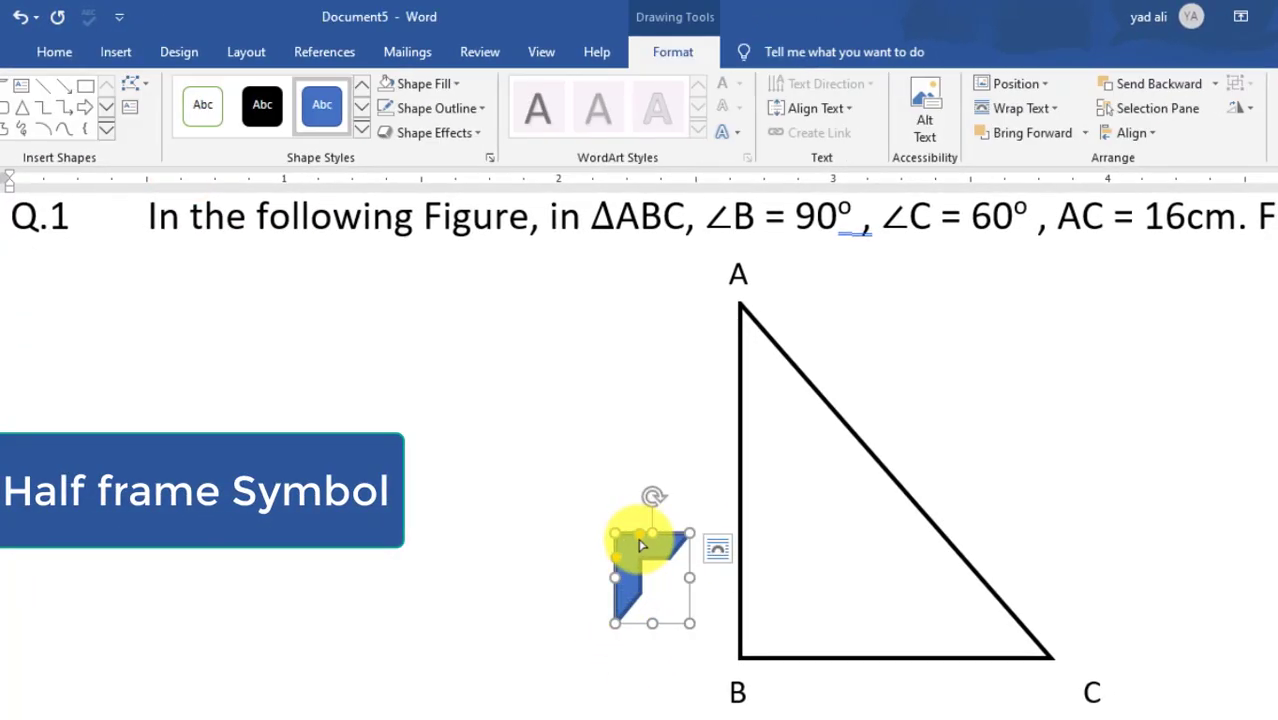
{"action": "left_click_drag", "start_coordinate": [640, 534], "coordinate": [617, 516]}
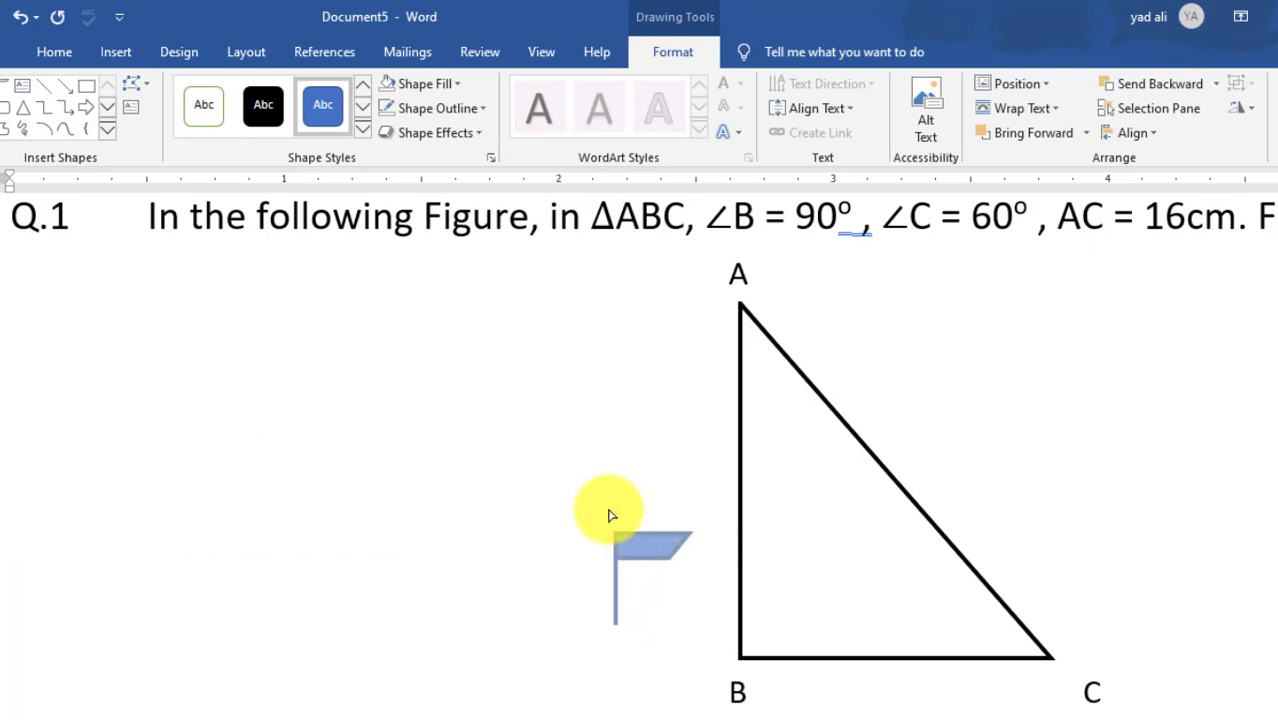
{"action": "mouse_move", "coordinate": [616, 557]}
{"action": "left_mouse_down"}
{"action": "mouse_move", "coordinate": [645, 532]}
{"action": "mouse_move", "coordinate": [793, 576]}
{"action": "left_mouse_up"}
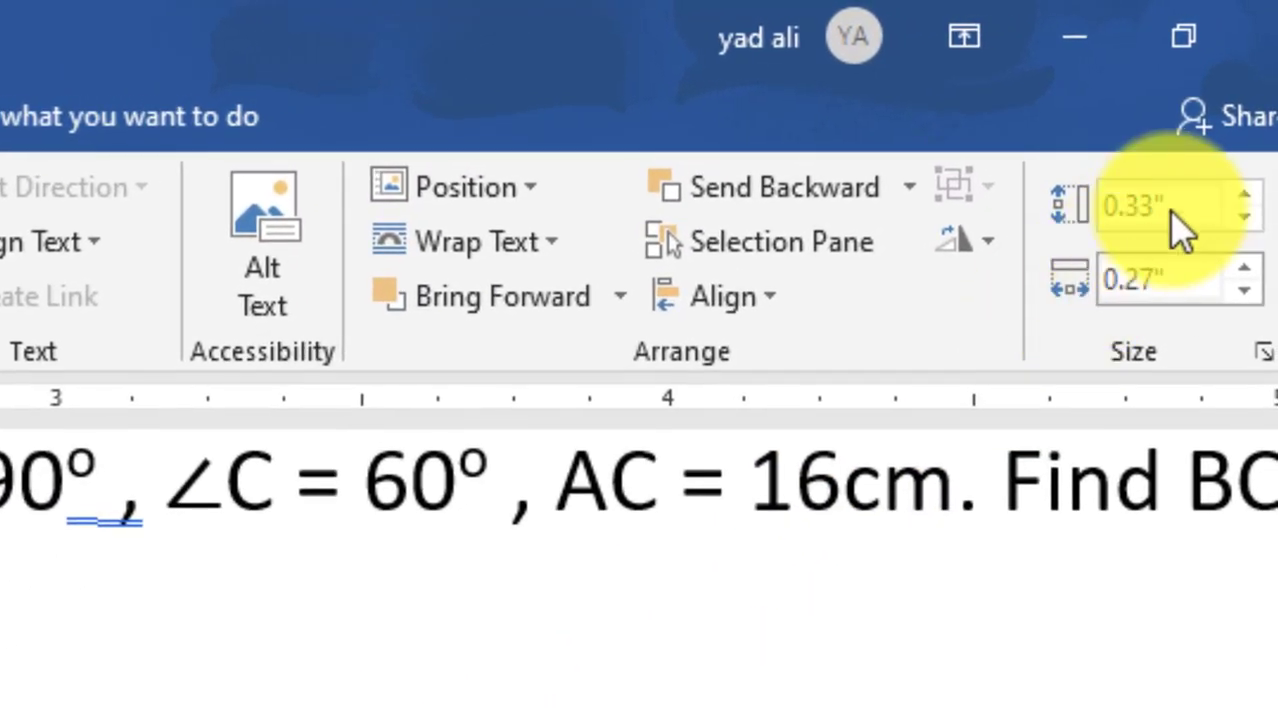
Step: Size the marker to 0.15" by 0.15"
{"action": "left_click", "coordinate": [1182, 228]}
{"action": "type", "text": ".15"}
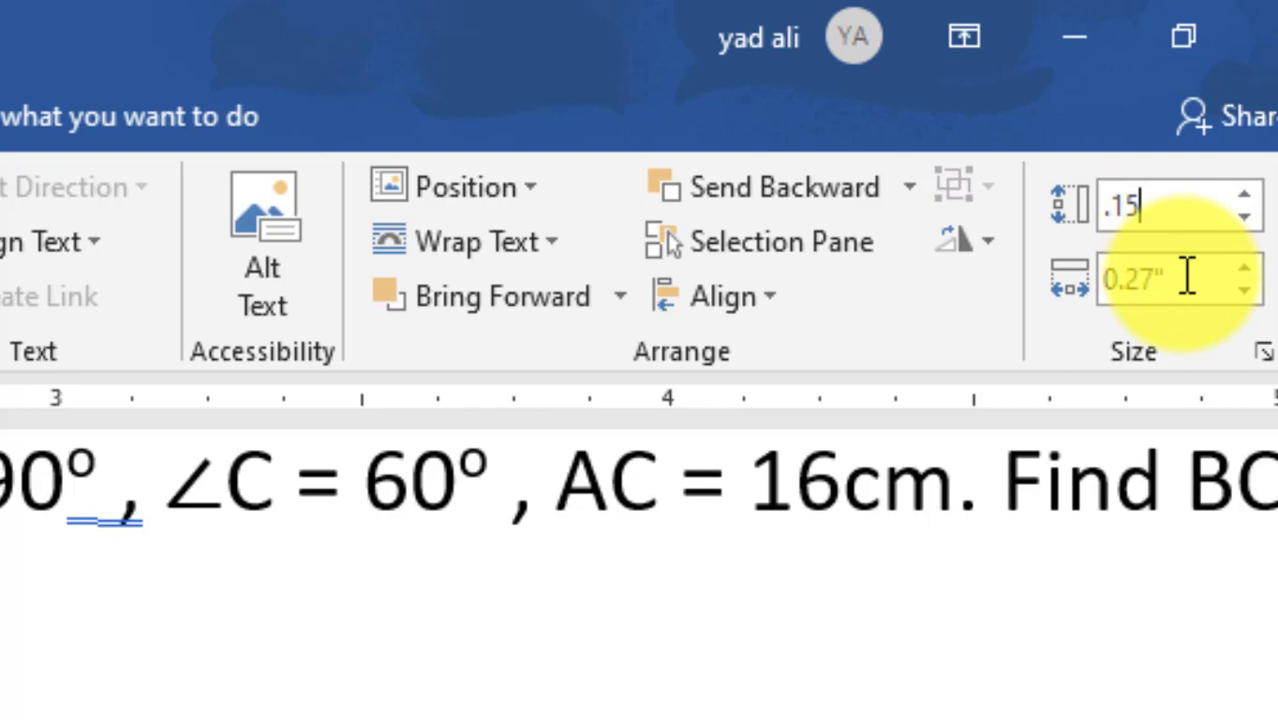
{"action": "left_click", "coordinate": [1186, 274]}
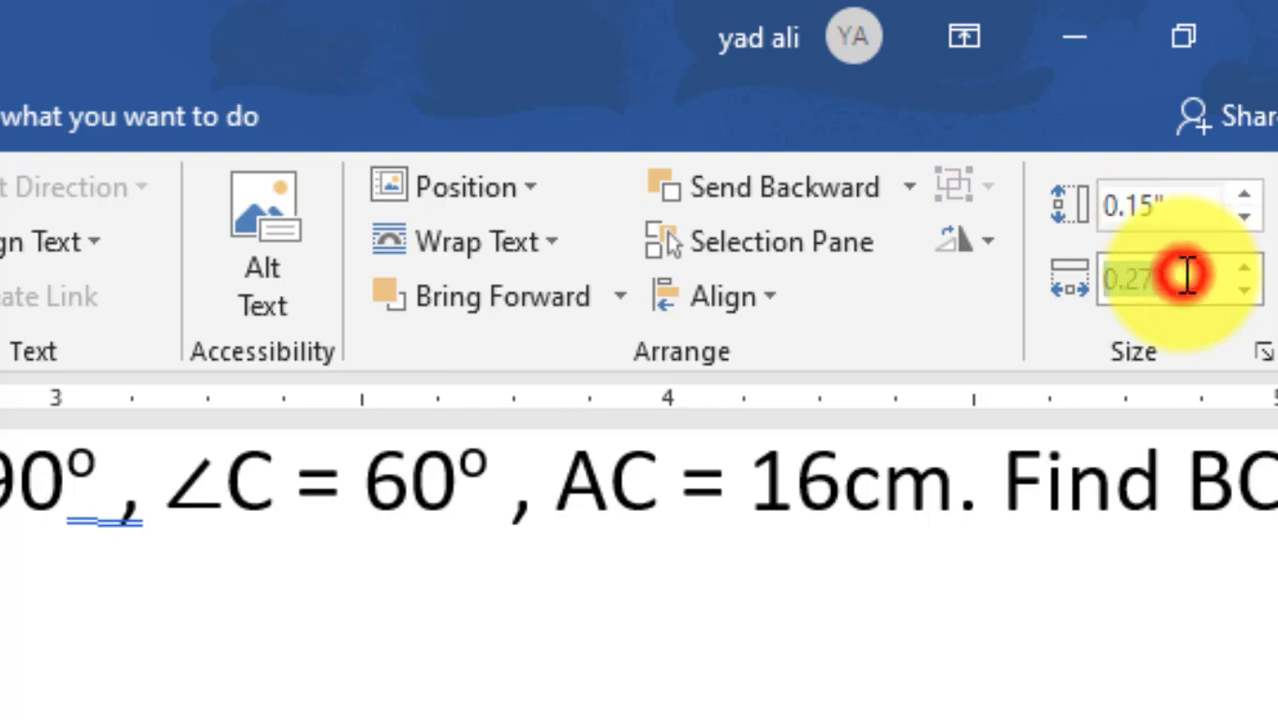
{"action": "type", "text": ".15"}
{"action": "key", "text": "Return"}
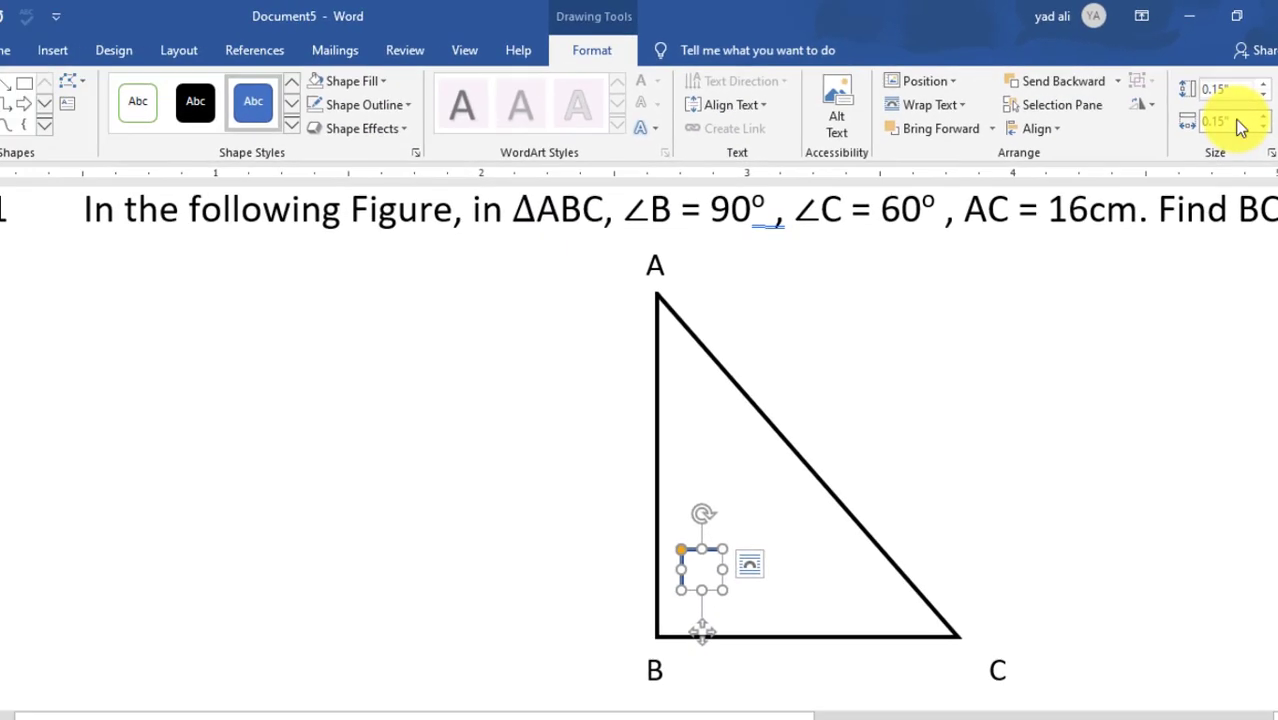
Step: Give the marker a black outline, flip it horizontally, and move it into corner B
{"action": "left_click", "coordinate": [407, 105]}
{"action": "left_click", "coordinate": [329, 153]}
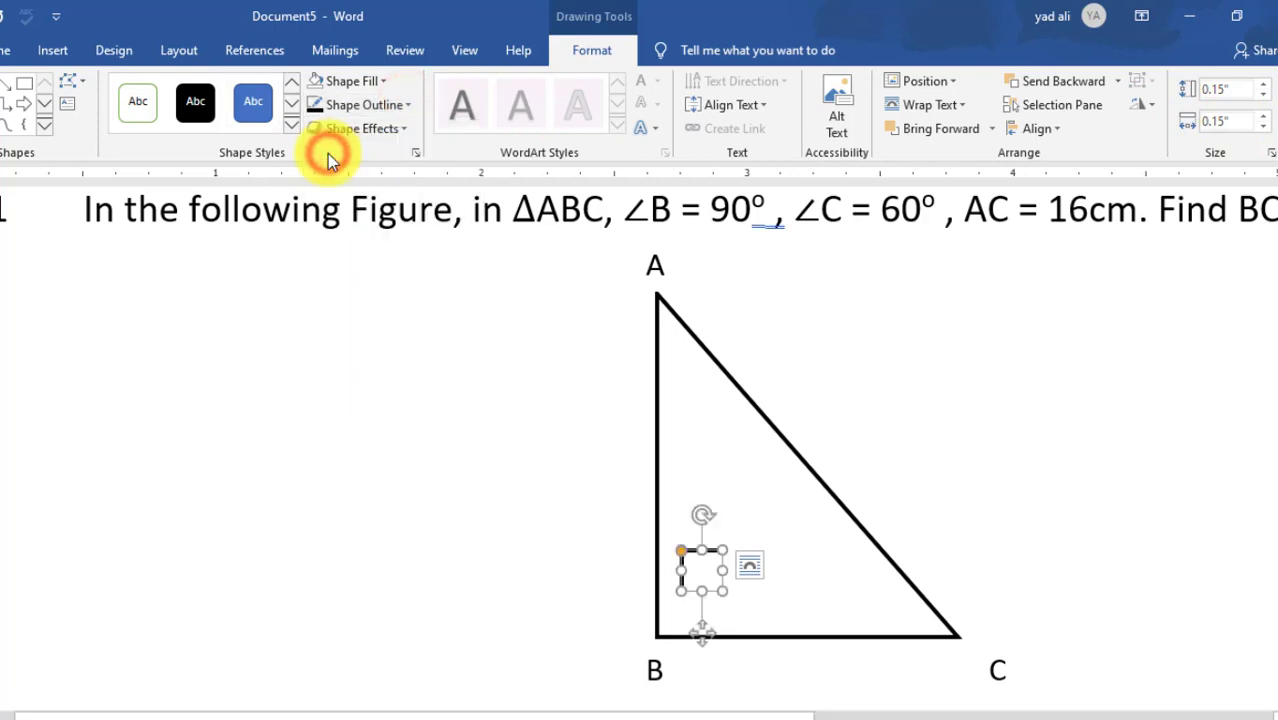
{"action": "left_click", "coordinate": [1146, 104]}
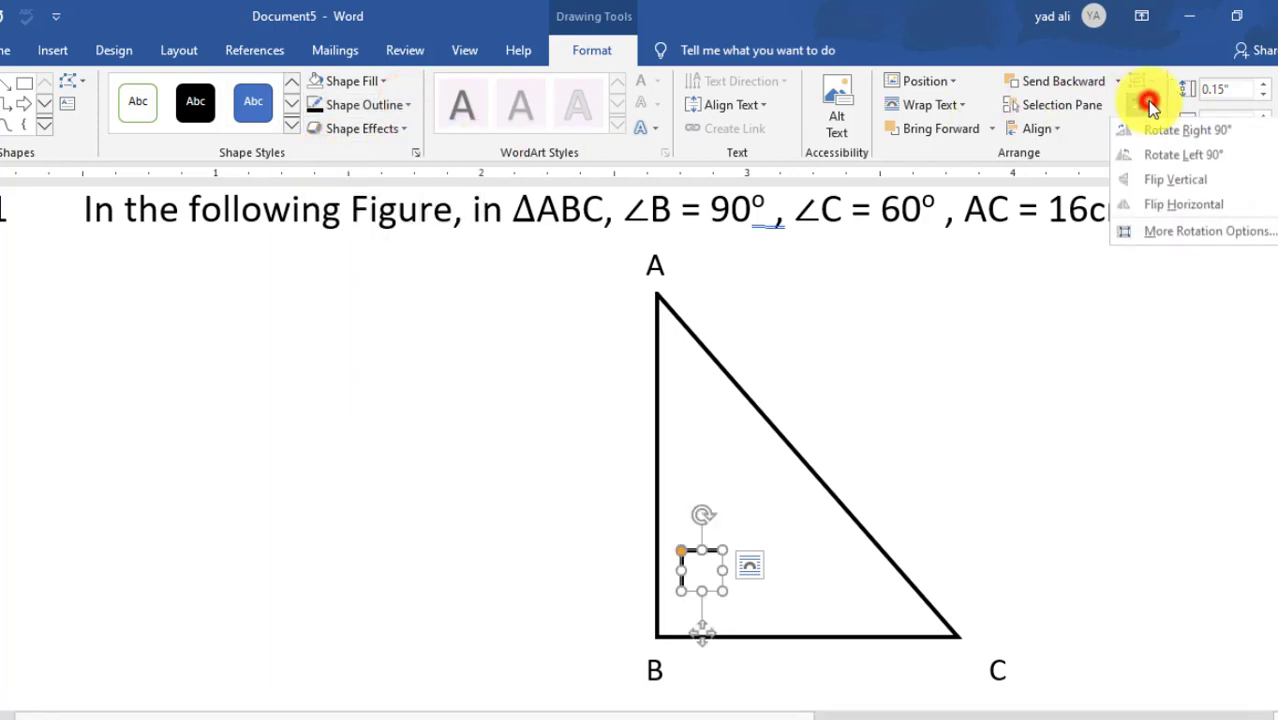
{"action": "left_click", "coordinate": [1165, 206]}
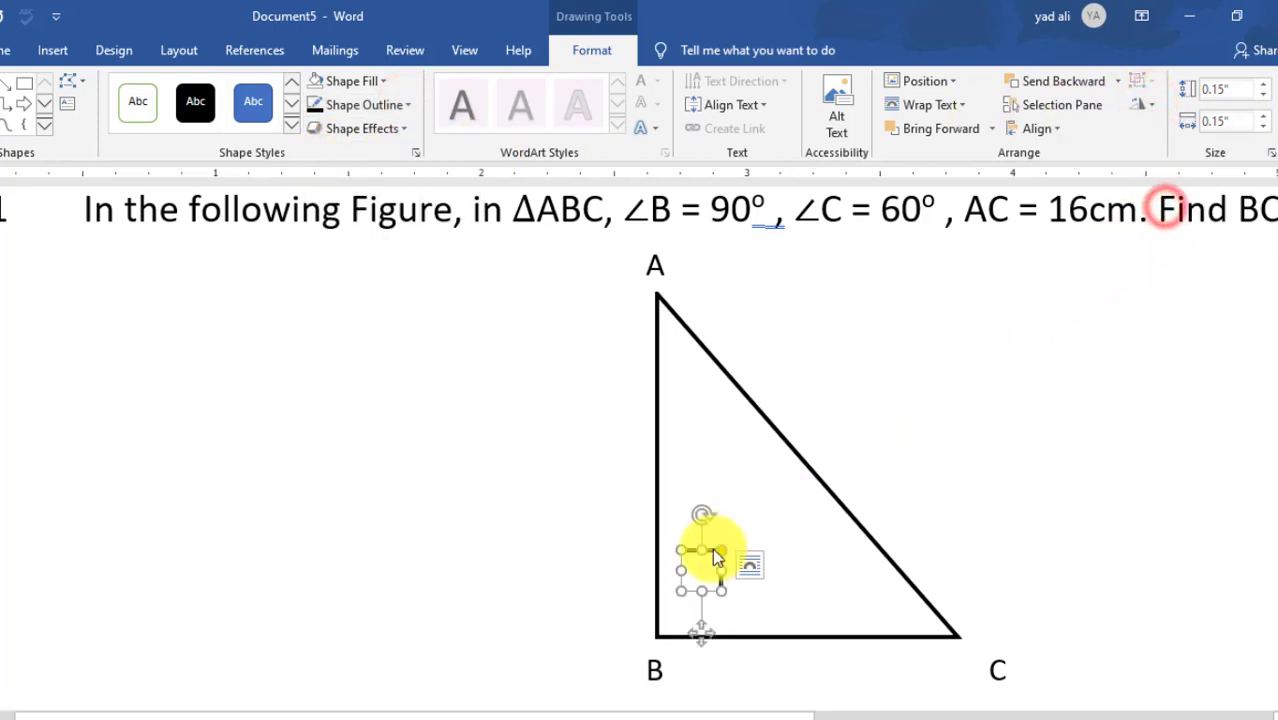
{"action": "left_click_drag", "start_coordinate": [712, 549], "coordinate": [690, 594]}
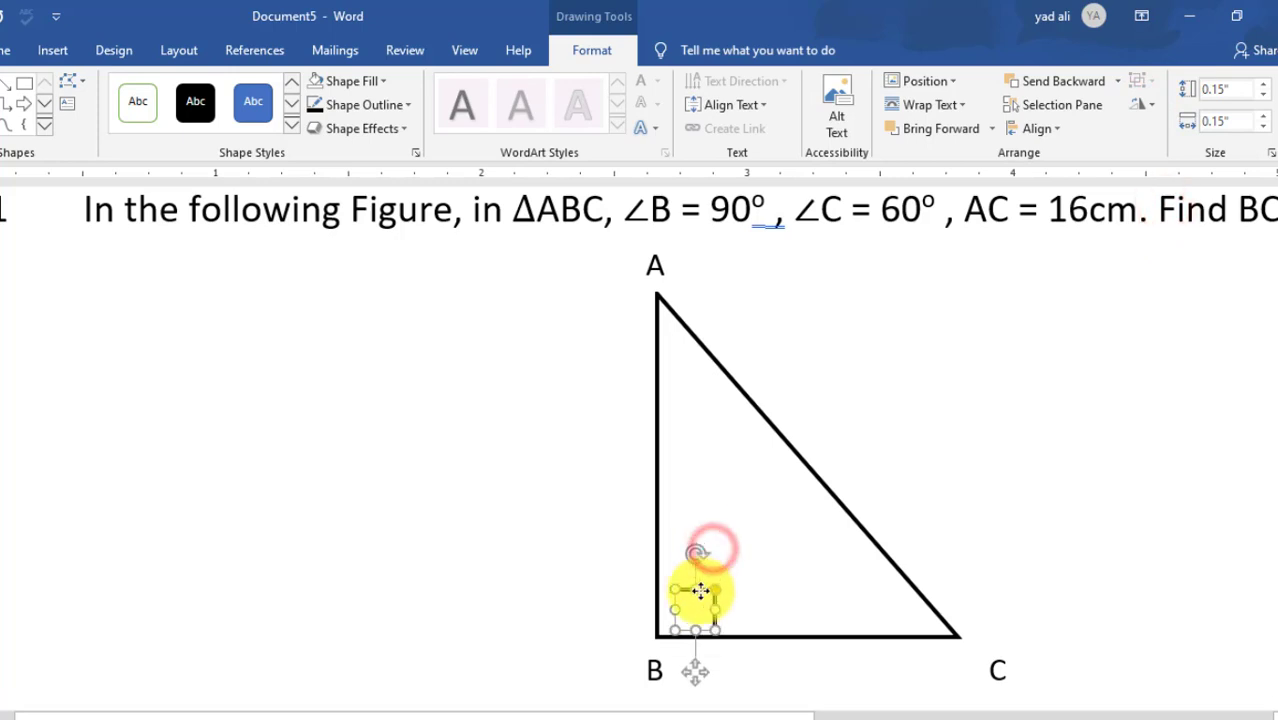
{"action": "left_click", "coordinate": [619, 569]}
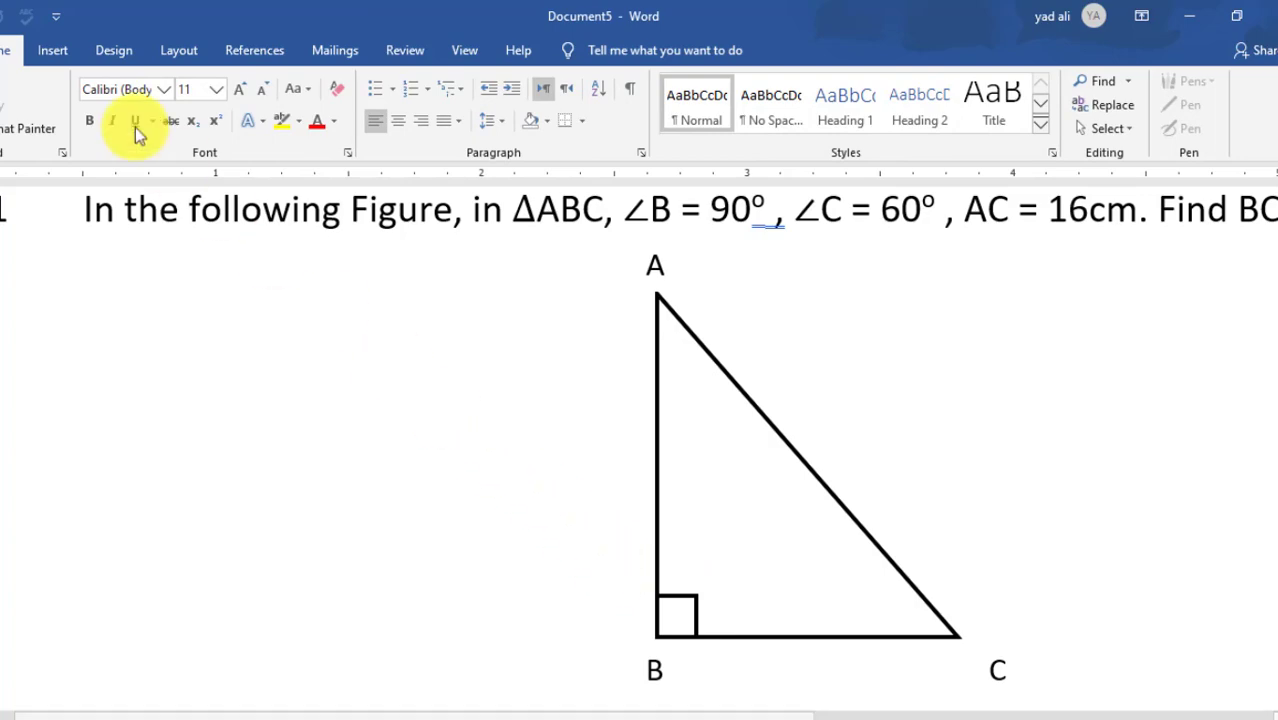
{"action": "left_click", "coordinate": [50, 50]}
Step: Draw a black arc beside corner C and flip it horizontally
{"action": "left_click", "coordinate": [145, 132]}
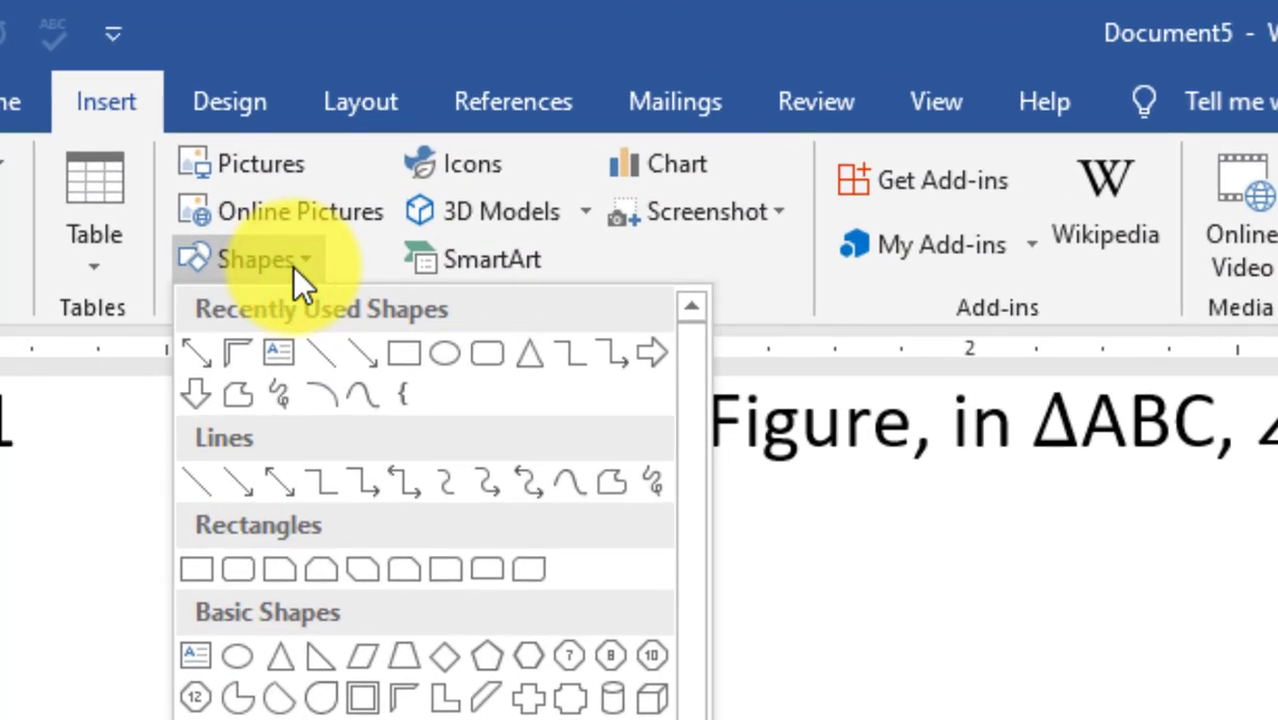
{"action": "left_click", "coordinate": [318, 392]}
{"action": "mouse_move", "coordinate": [952, 596]}
{"action": "left_mouse_down"}
{"action": "mouse_move", "coordinate": [1080, 681]}
{"action": "mouse_move", "coordinate": [1079, 701]}
{"action": "left_mouse_up"}
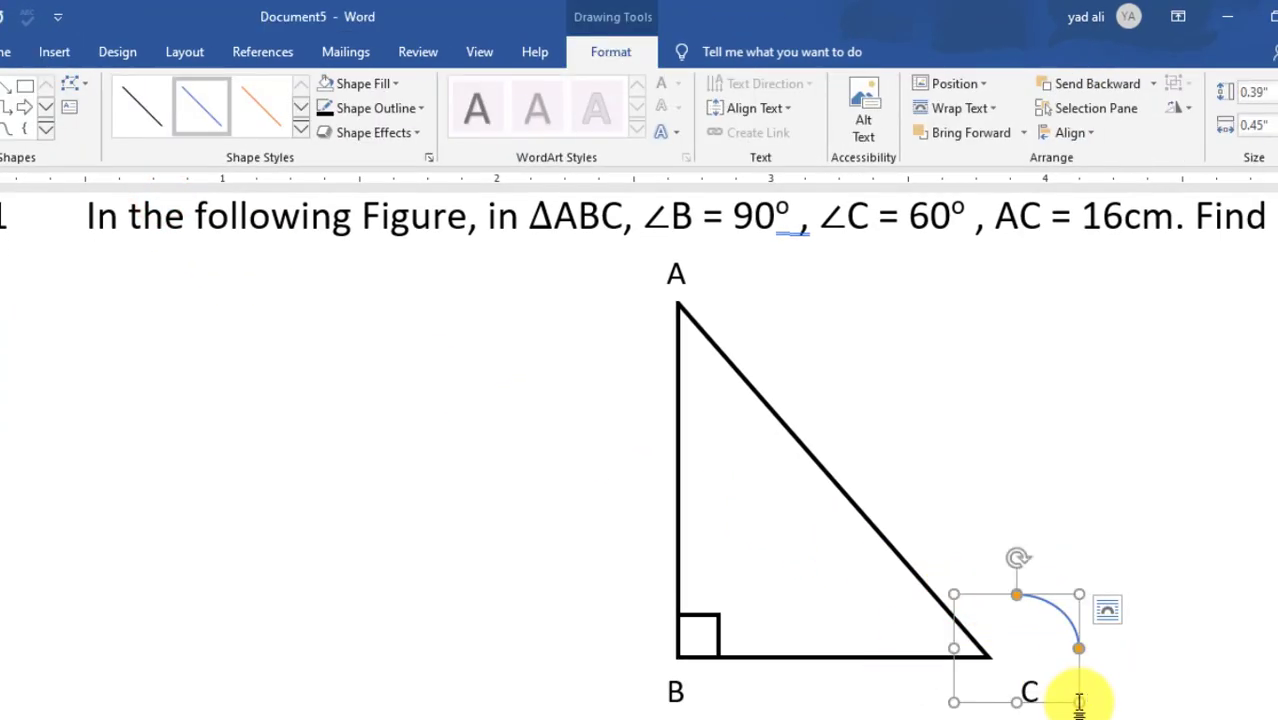
{"action": "left_click", "coordinate": [327, 110]}
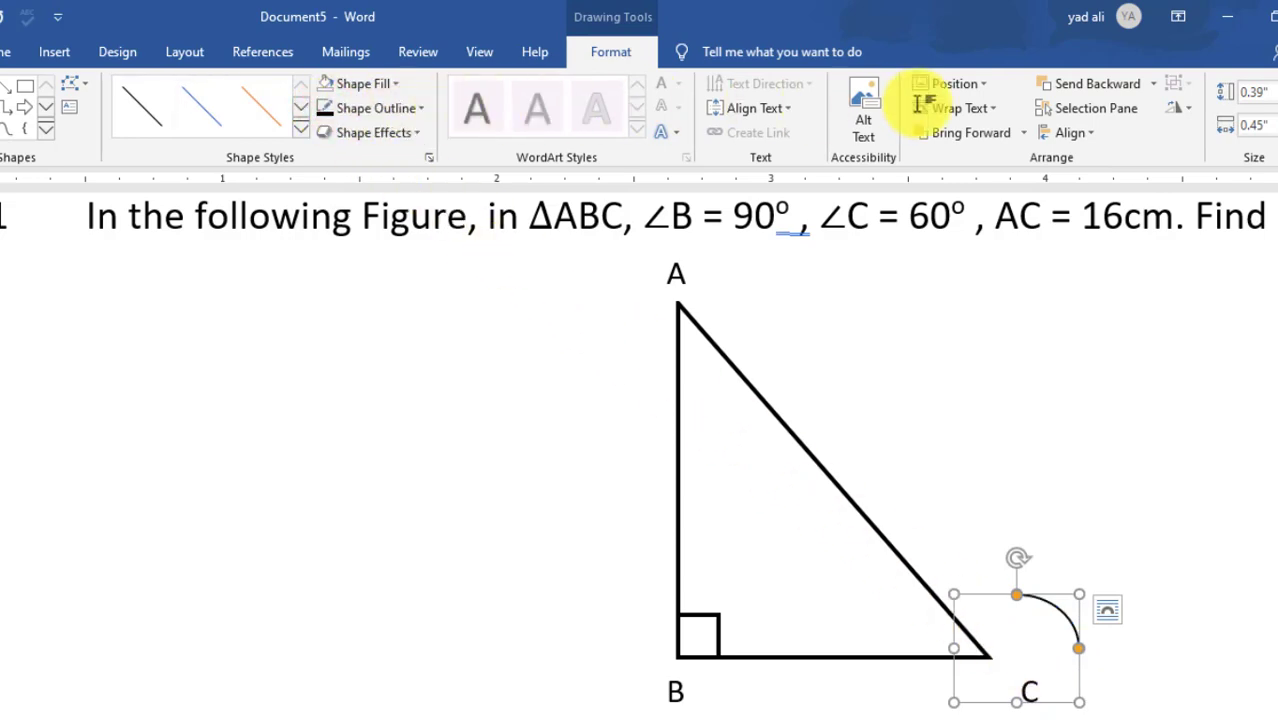
{"action": "left_click", "coordinate": [1183, 108]}
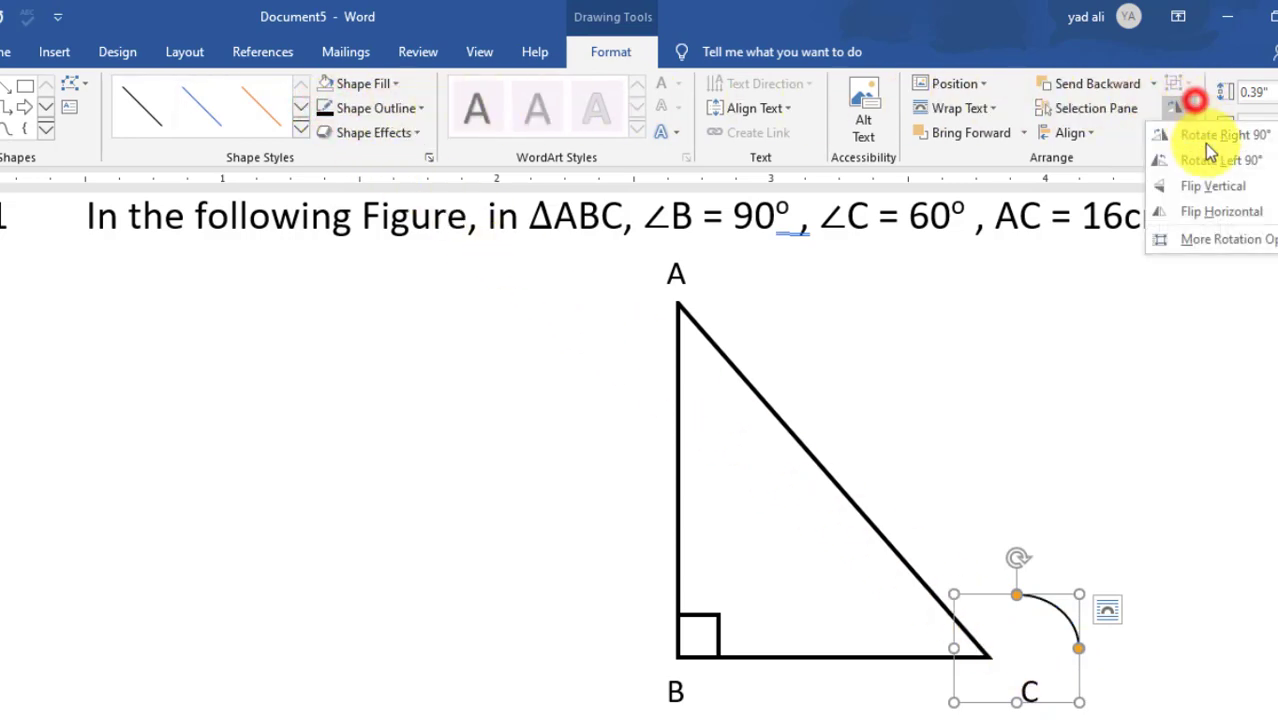
{"action": "left_click", "coordinate": [1225, 213]}
Step: Rotate and position the arc inside angle C ending on side BC, then copy it near vertex A
{"action": "left_click_drag", "start_coordinate": [983, 600], "coordinate": [930, 610]}
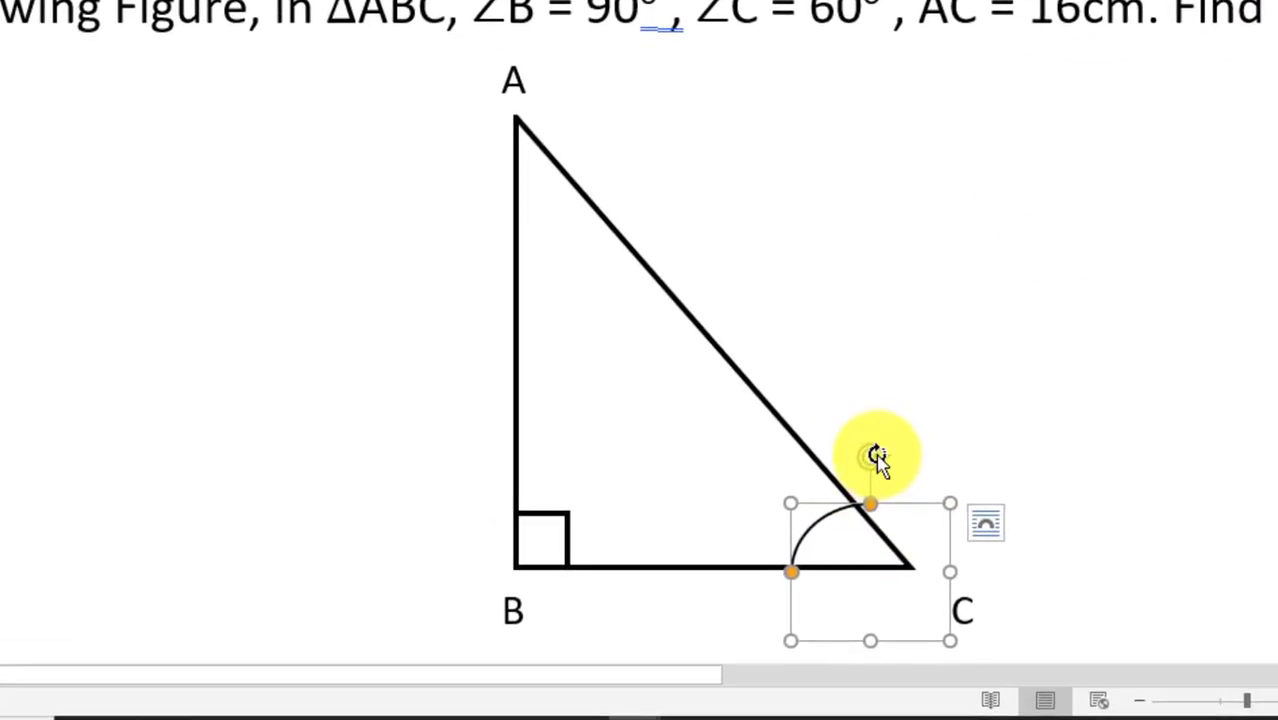
{"action": "left_click_drag", "start_coordinate": [876, 455], "coordinate": [842, 462]}
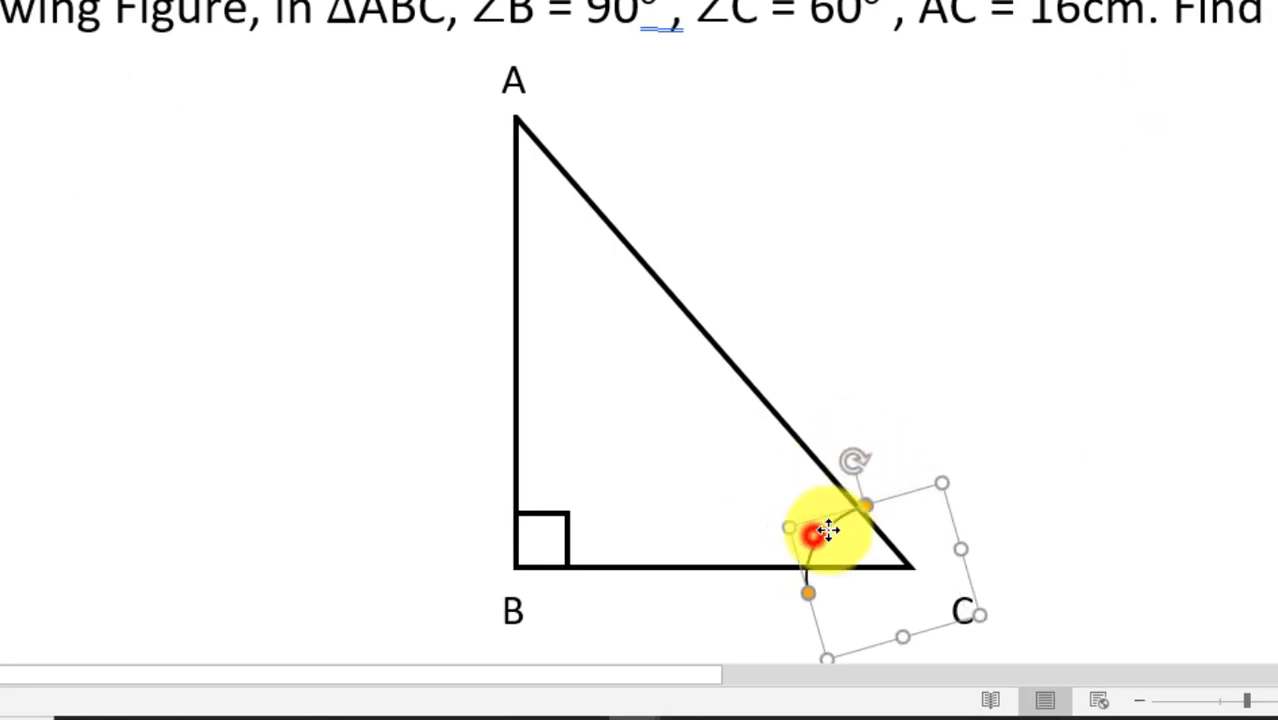
{"action": "left_click_drag", "start_coordinate": [815, 535], "coordinate": [858, 500]}
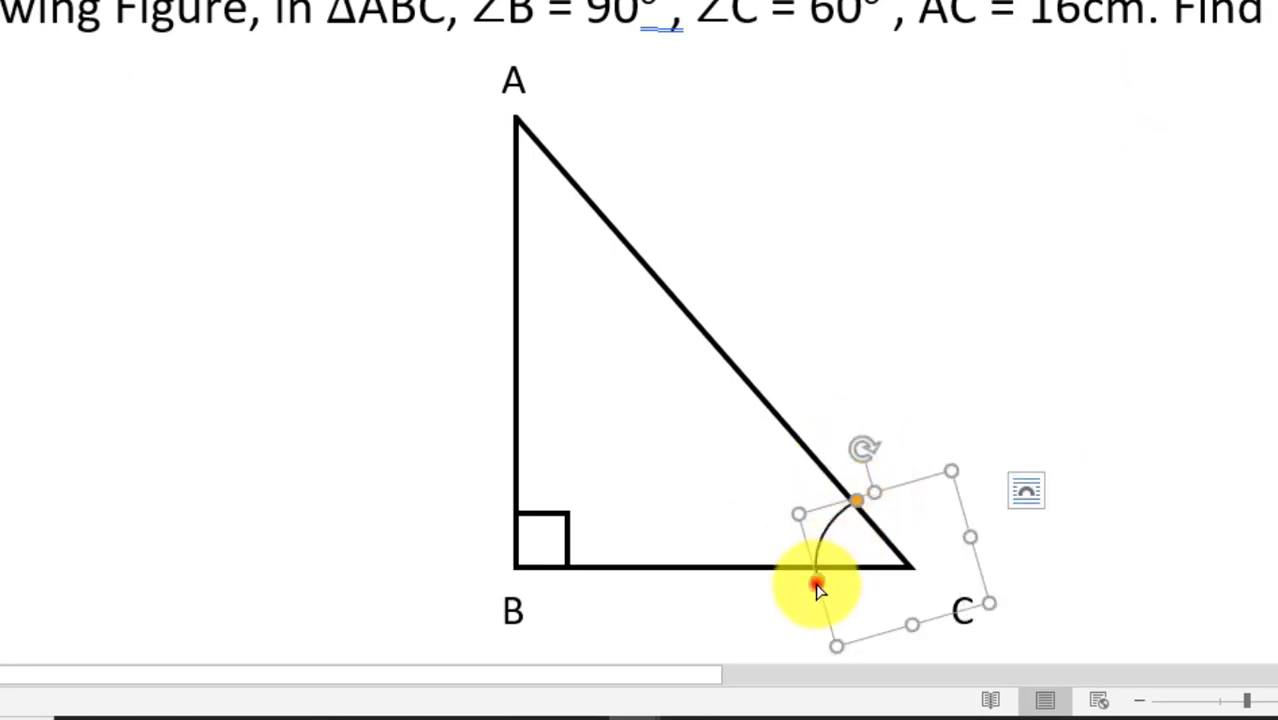
{"action": "left_click_drag", "start_coordinate": [818, 580], "coordinate": [816, 568]}
{"action": "left_click", "coordinate": [1011, 423]}
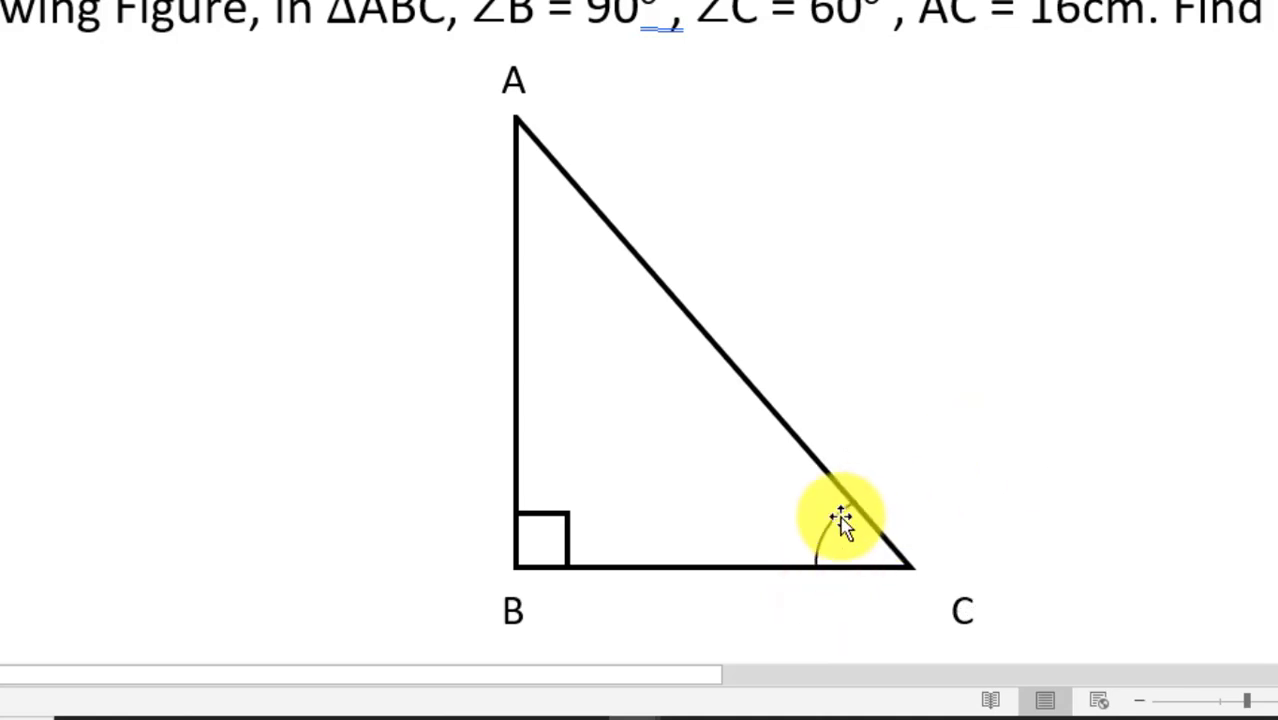
{"action": "left_click_drag", "start_coordinate": [841, 518], "coordinate": [637, 278]}
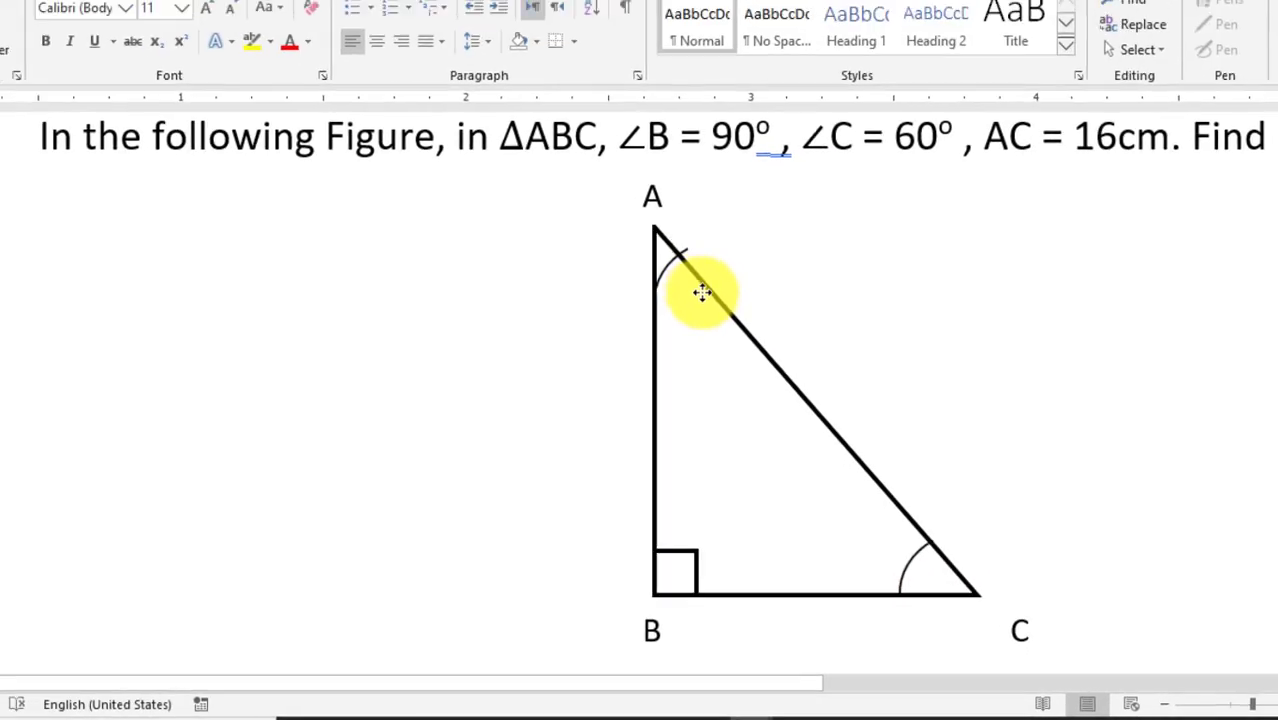
Step: Flip the copied arc near vertex A horizontally
{"action": "left_click", "coordinate": [742, 325]}
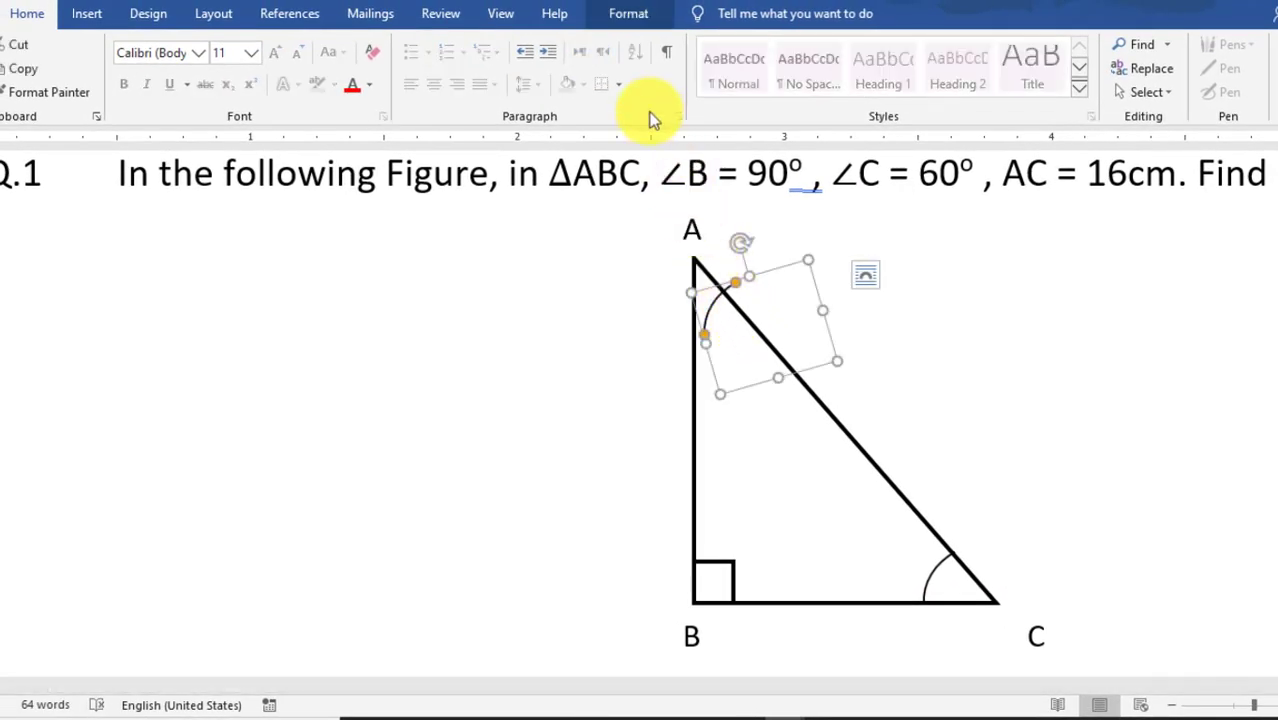
{"action": "left_click", "coordinate": [608, 14]}
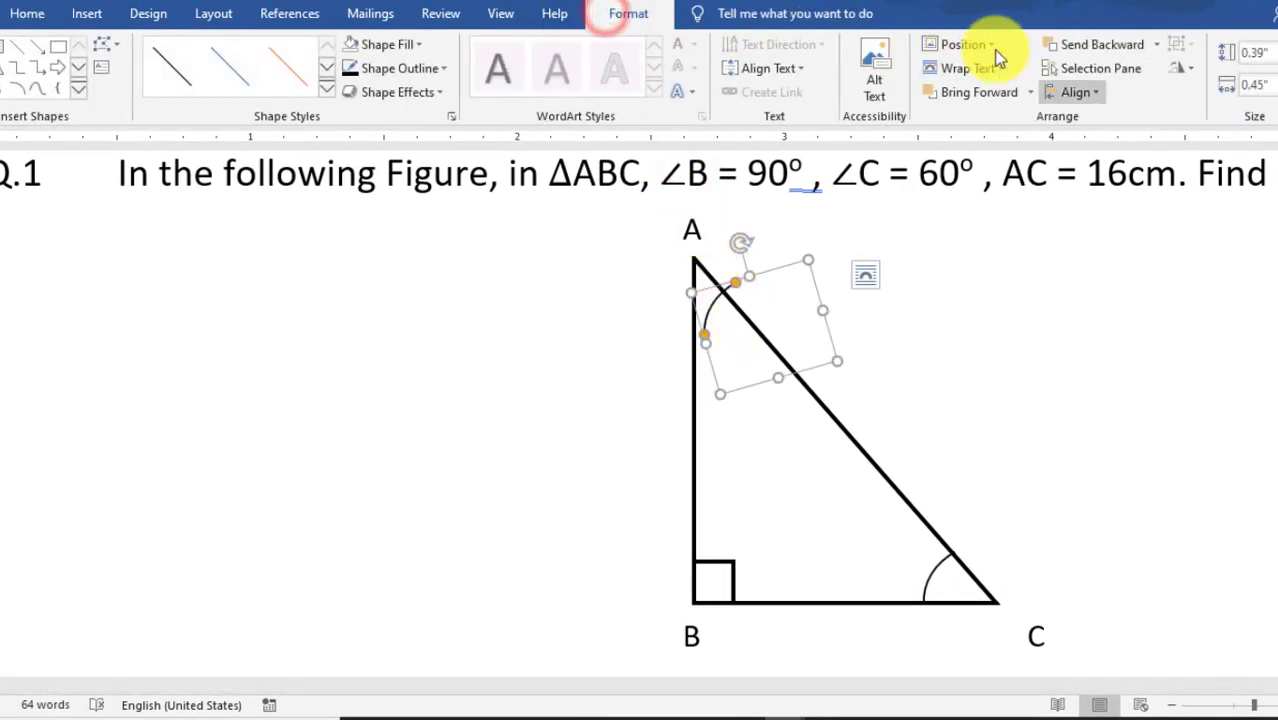
{"action": "left_click", "coordinate": [1183, 68]}
{"action": "left_click", "coordinate": [1205, 170]}
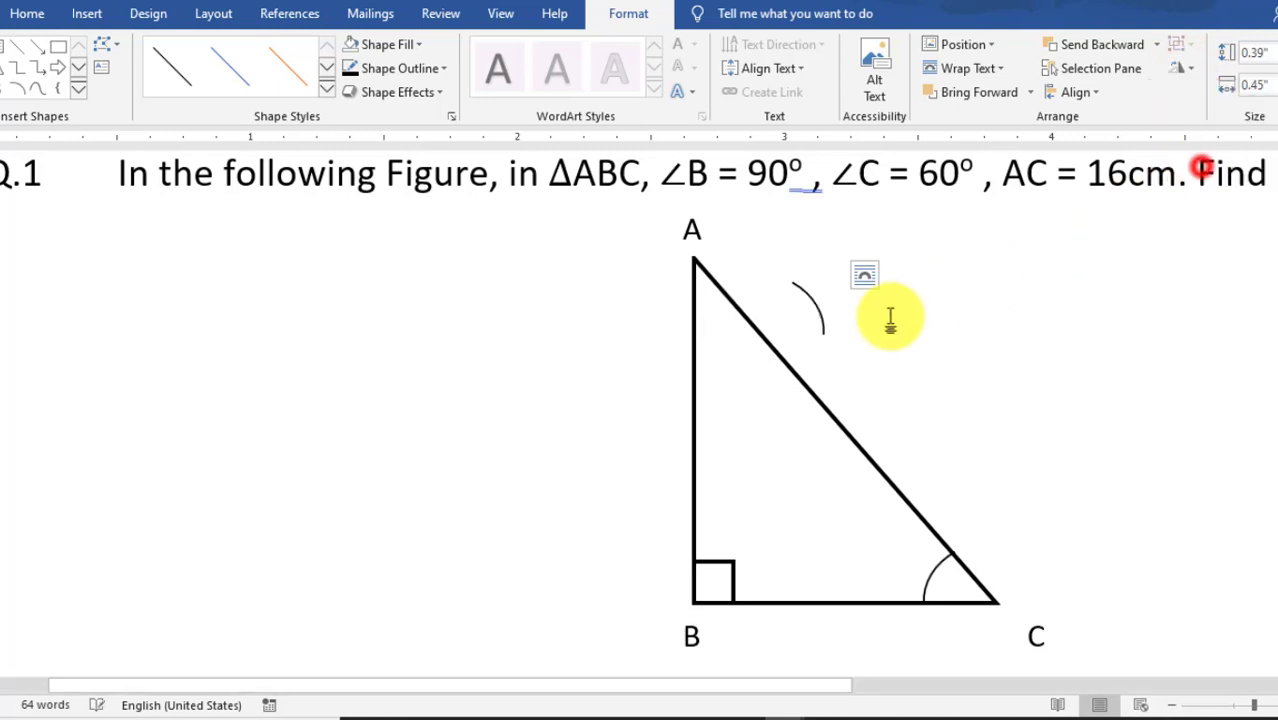
Step: Rotate and nudge the arc into vertex A between sides AB and AC
{"action": "left_click_drag", "start_coordinate": [836, 345], "coordinate": [776, 363]}
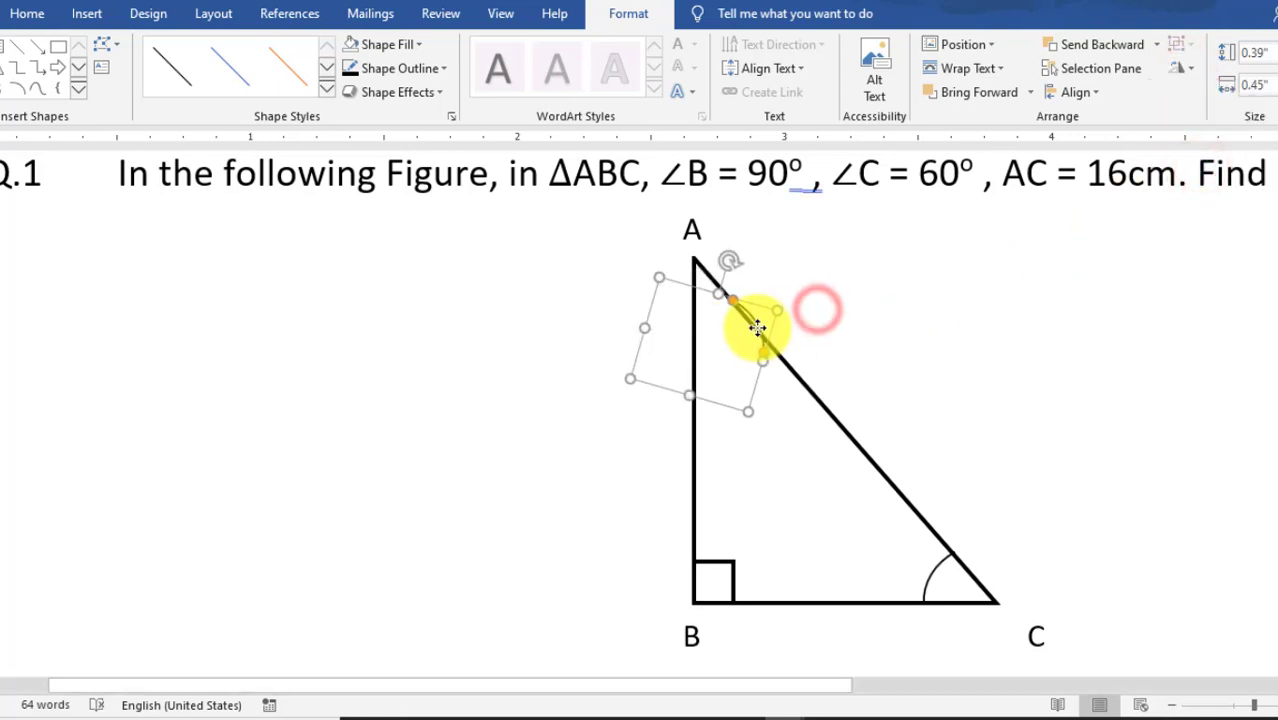
{"action": "left_click_drag", "start_coordinate": [729, 261], "coordinate": [745, 260]}
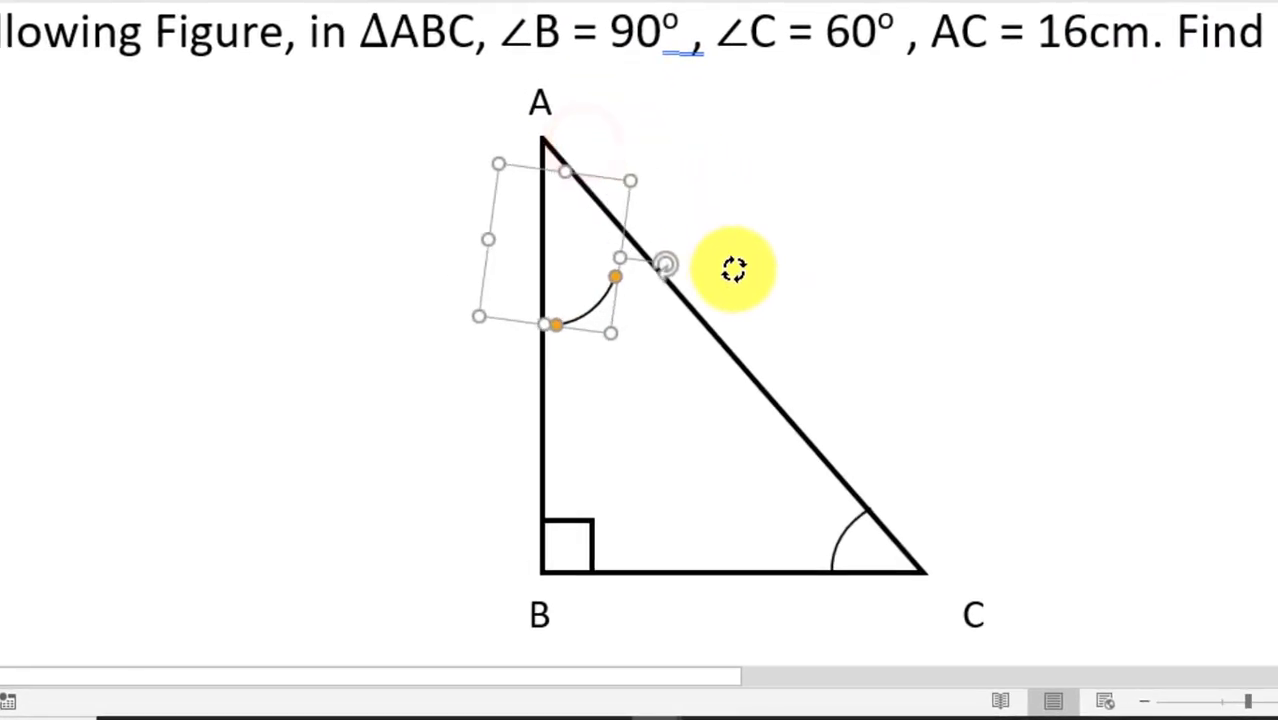
{"action": "left_click_drag", "start_coordinate": [618, 150], "coordinate": [736, 280]}
{"action": "left_click_drag", "start_coordinate": [590, 316], "coordinate": [580, 225]}
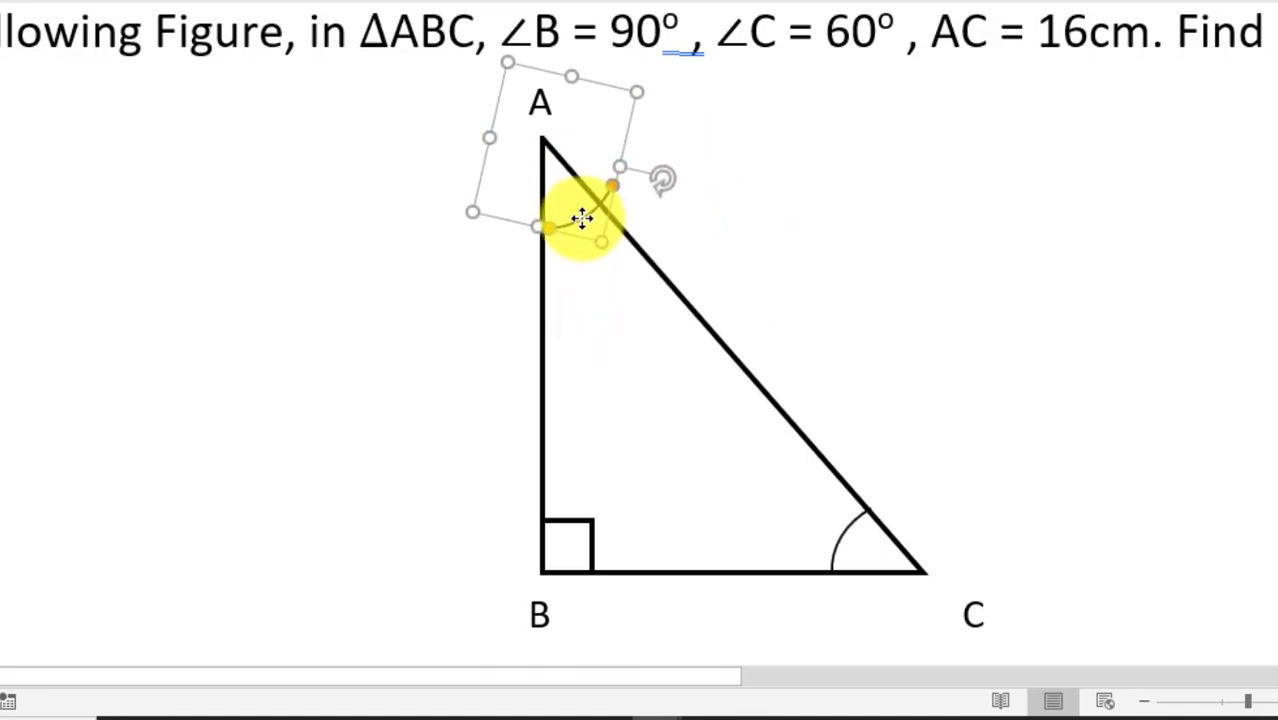
{"action": "left_click_drag", "start_coordinate": [580, 225], "coordinate": [586, 215]}
{"action": "mouse_move", "coordinate": [645, 186]}
{"action": "left_mouse_down"}
{"action": "mouse_move", "coordinate": [652, 200]}
{"action": "mouse_move", "coordinate": [584, 208]}
{"action": "left_mouse_up"}
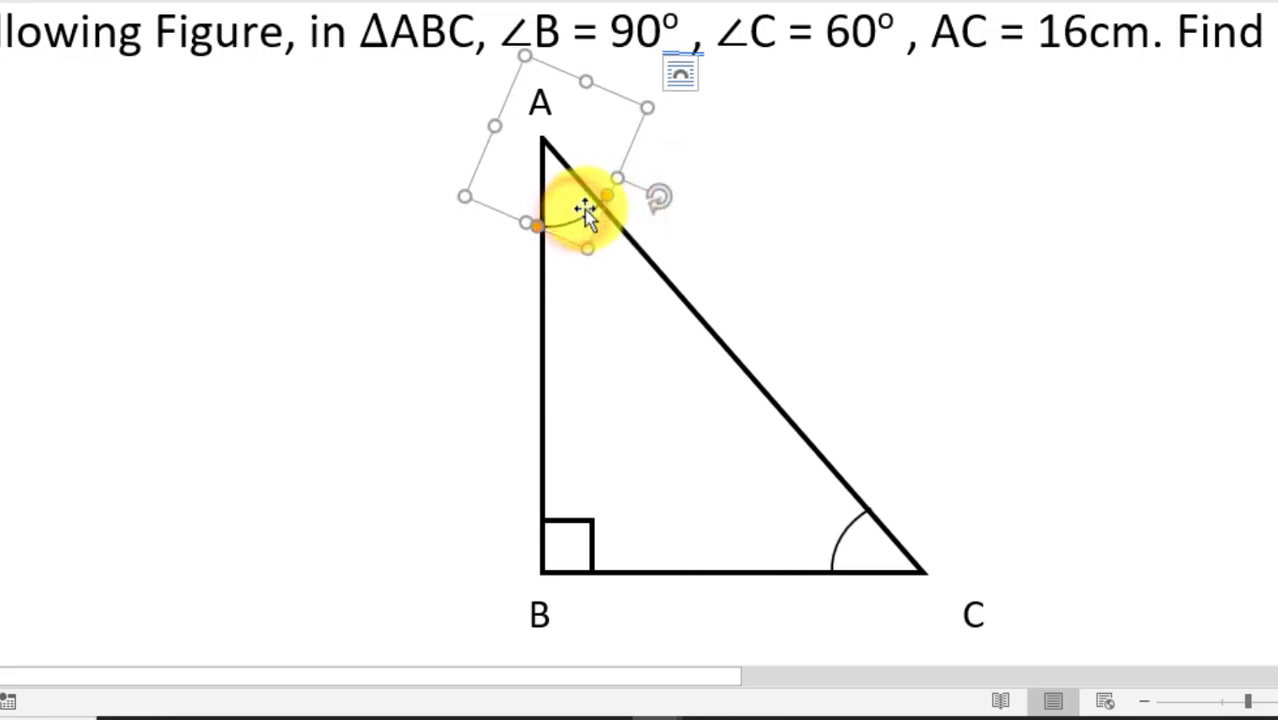
{"action": "left_click", "coordinate": [610, 204]}
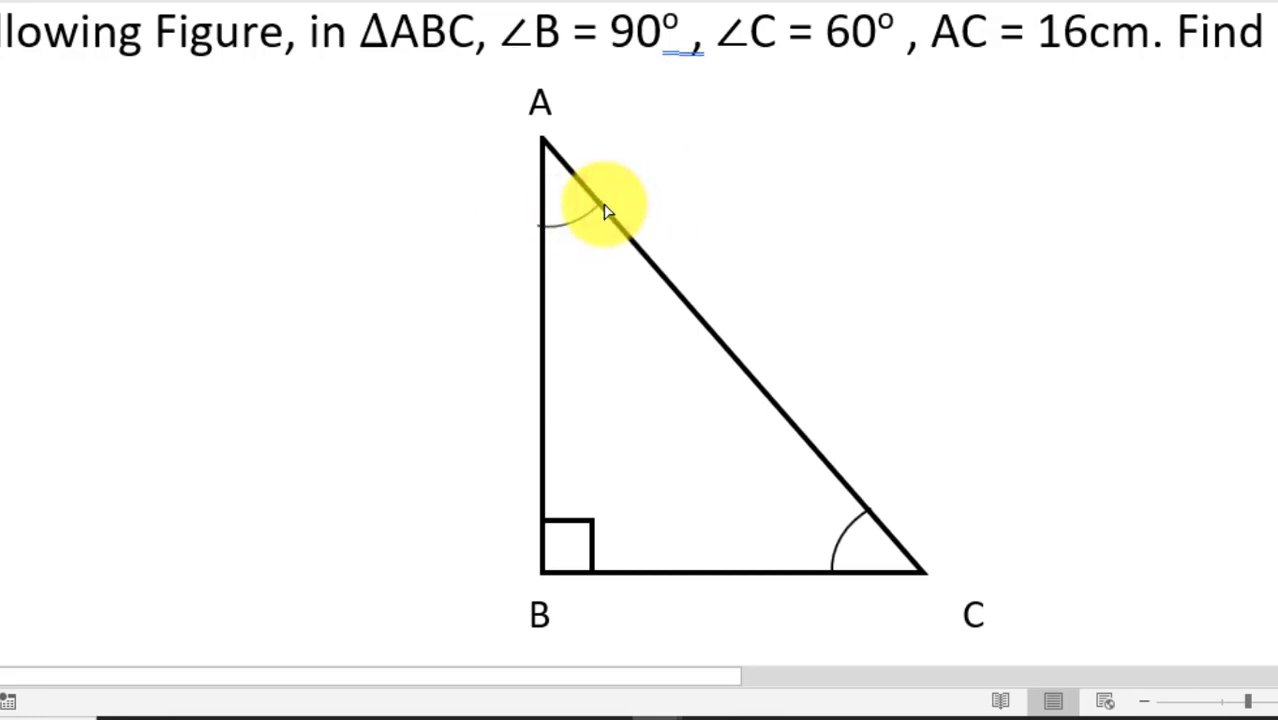
{"action": "left_click", "coordinate": [601, 211]}
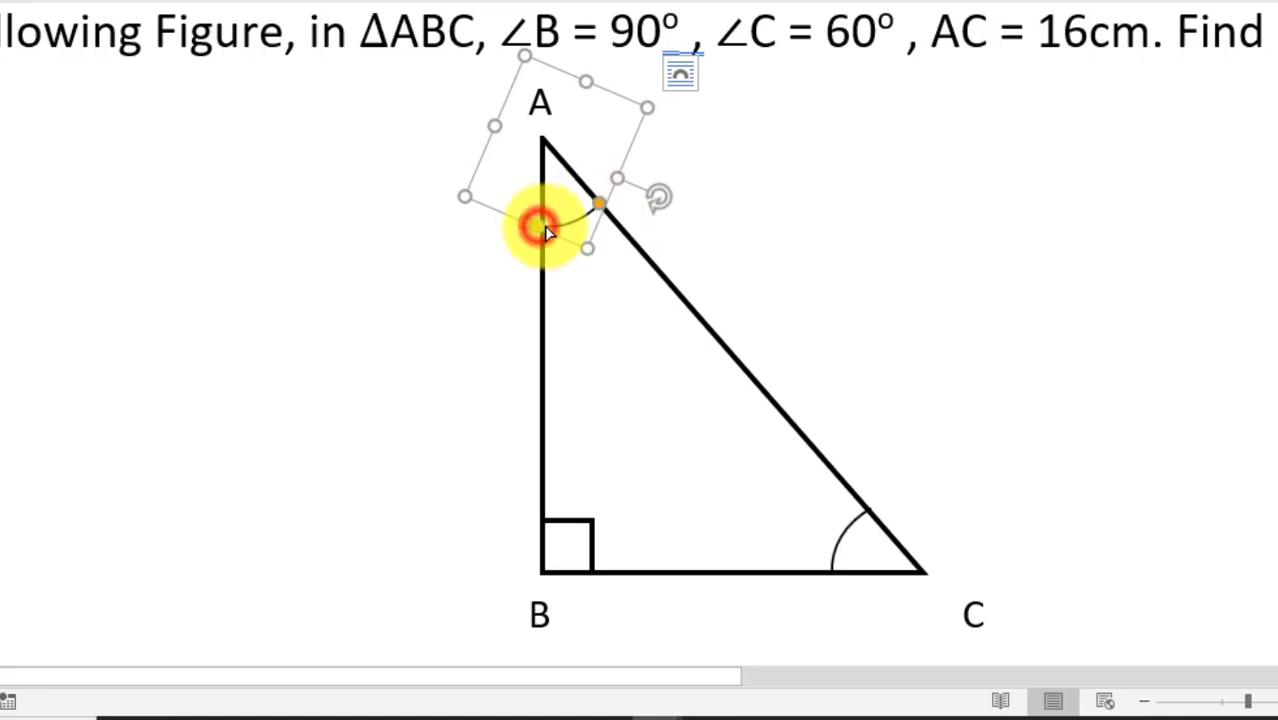
{"action": "left_click", "coordinate": [794, 219]}
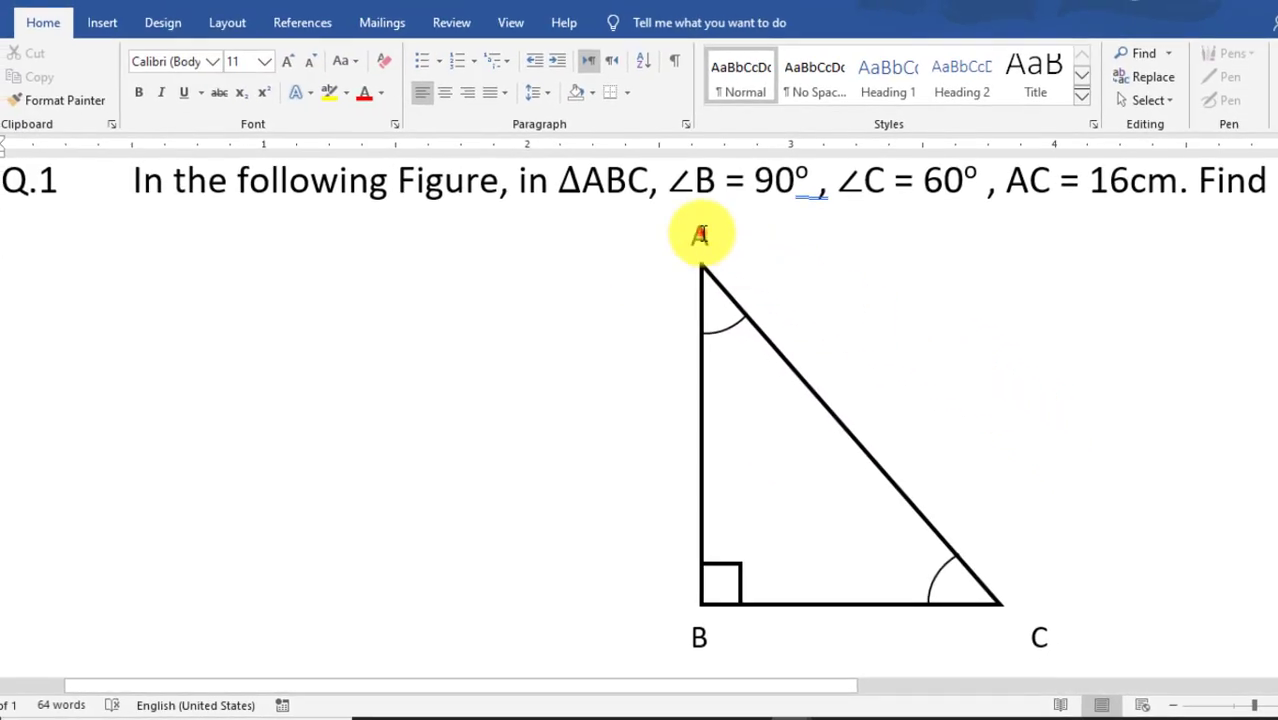
Step: Duplicate the A label beside the hypotenuse and set it to No Fill
{"action": "left_click", "coordinate": [701, 234]}
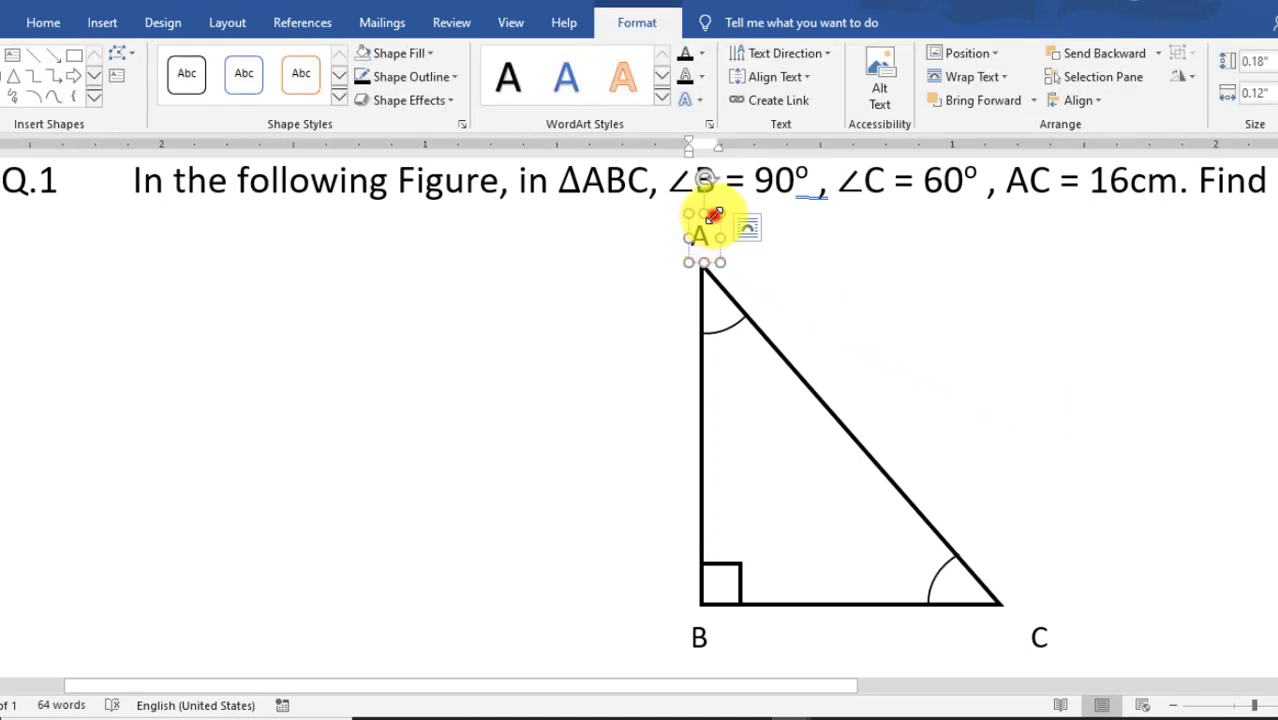
{"action": "left_click_drag", "start_coordinate": [718, 225], "coordinate": [723, 308]}
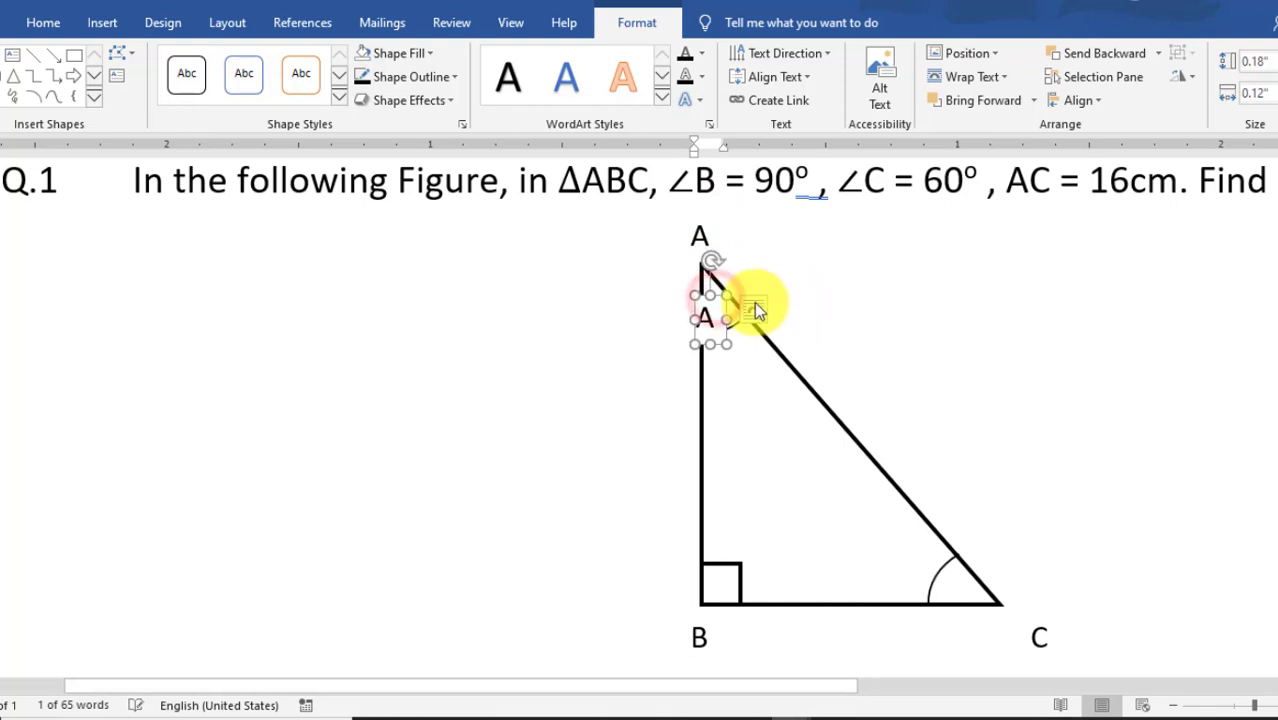
{"action": "left_click_drag", "start_coordinate": [722, 305], "coordinate": [843, 330]}
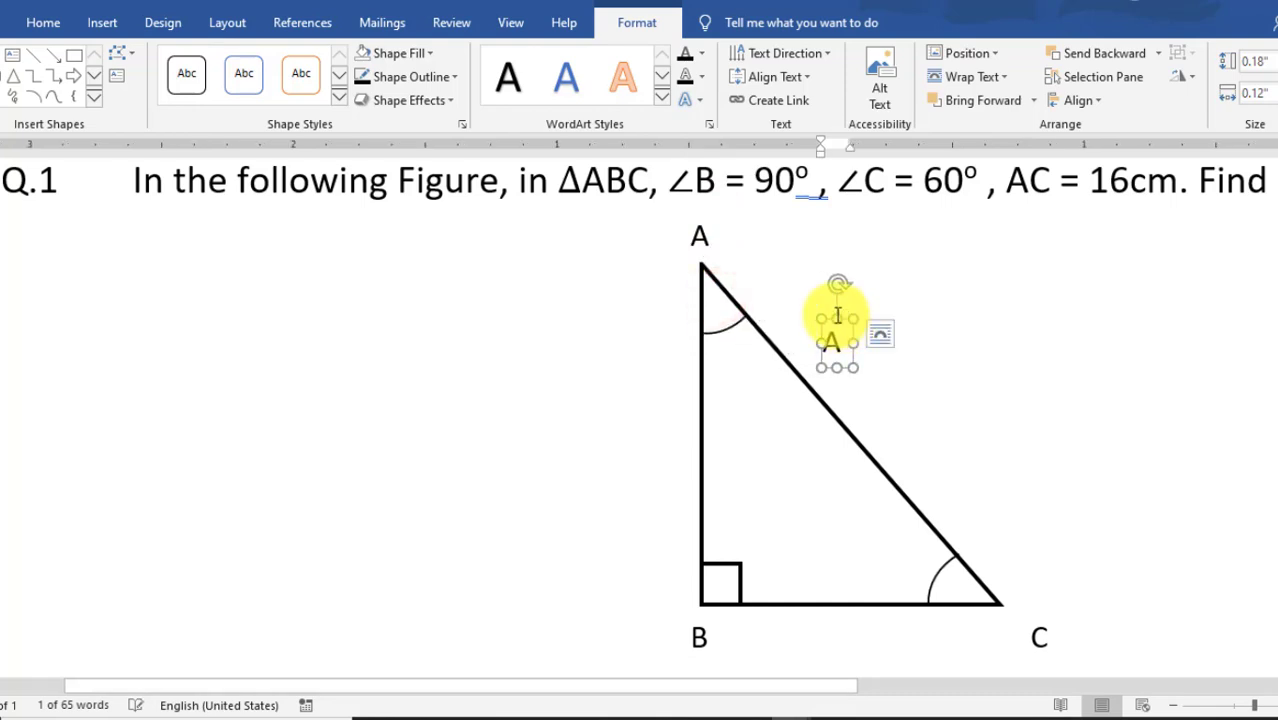
{"action": "left_click", "coordinate": [430, 53]}
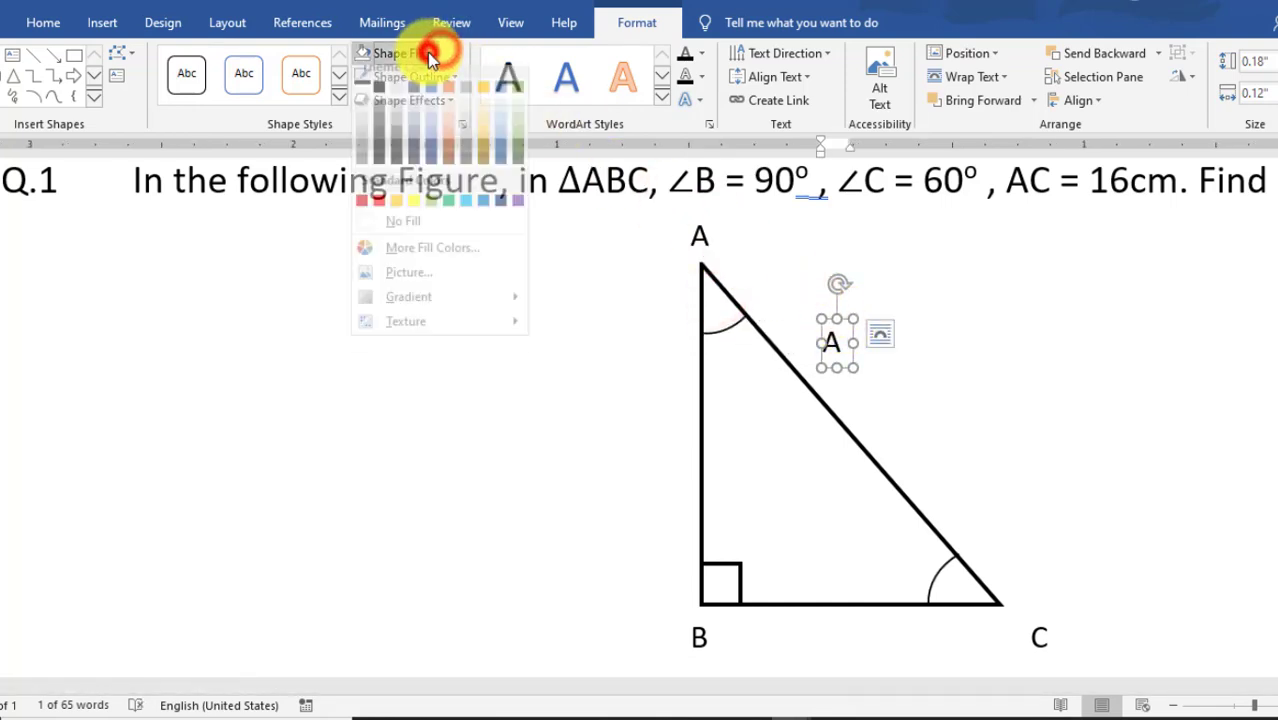
{"action": "left_click", "coordinate": [400, 230]}
Step: Change the copy's text to 16cm at font size 7 and shorten its box
{"action": "left_click", "coordinate": [836, 341]}
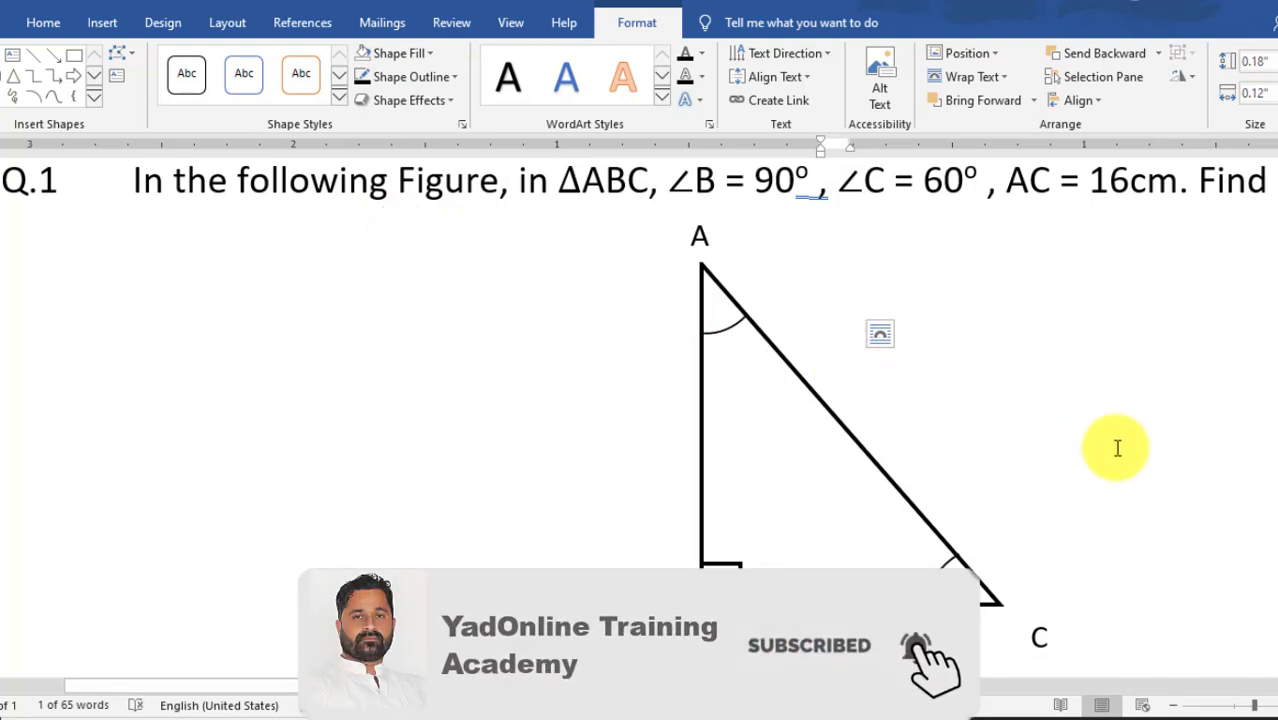
{"action": "type", "text": "1"}
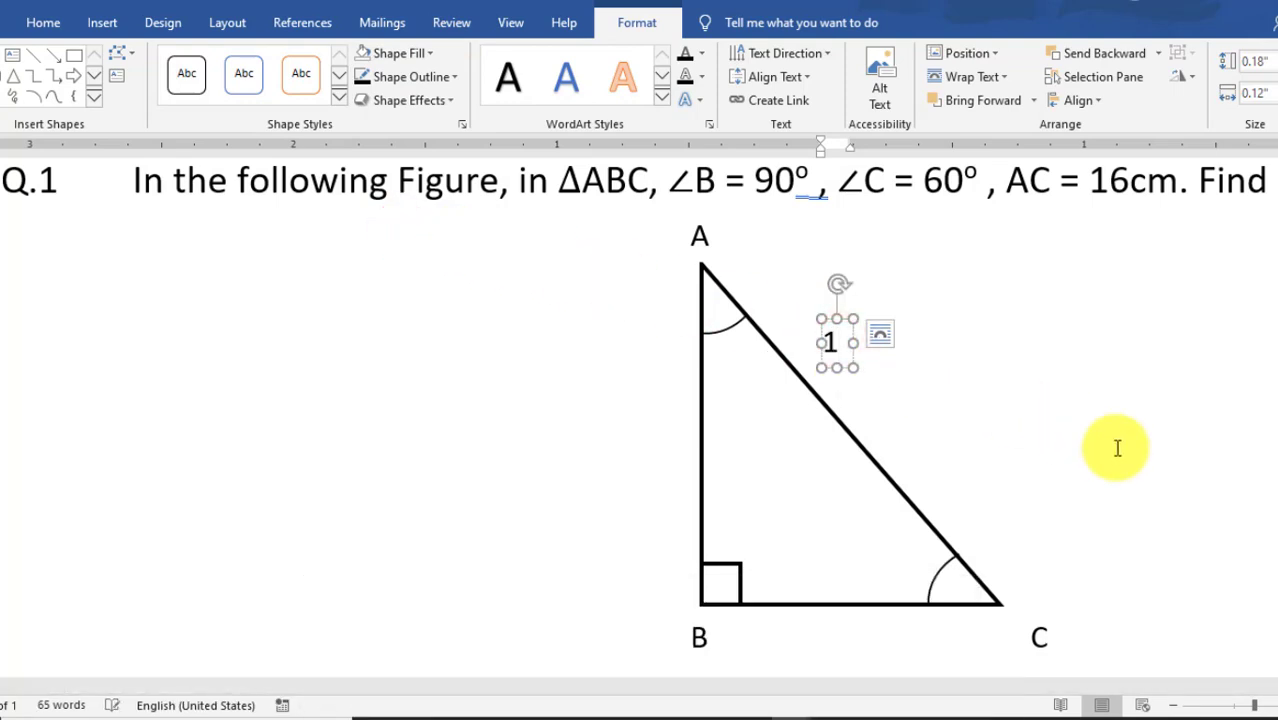
{"action": "left_click", "coordinate": [843, 322]}
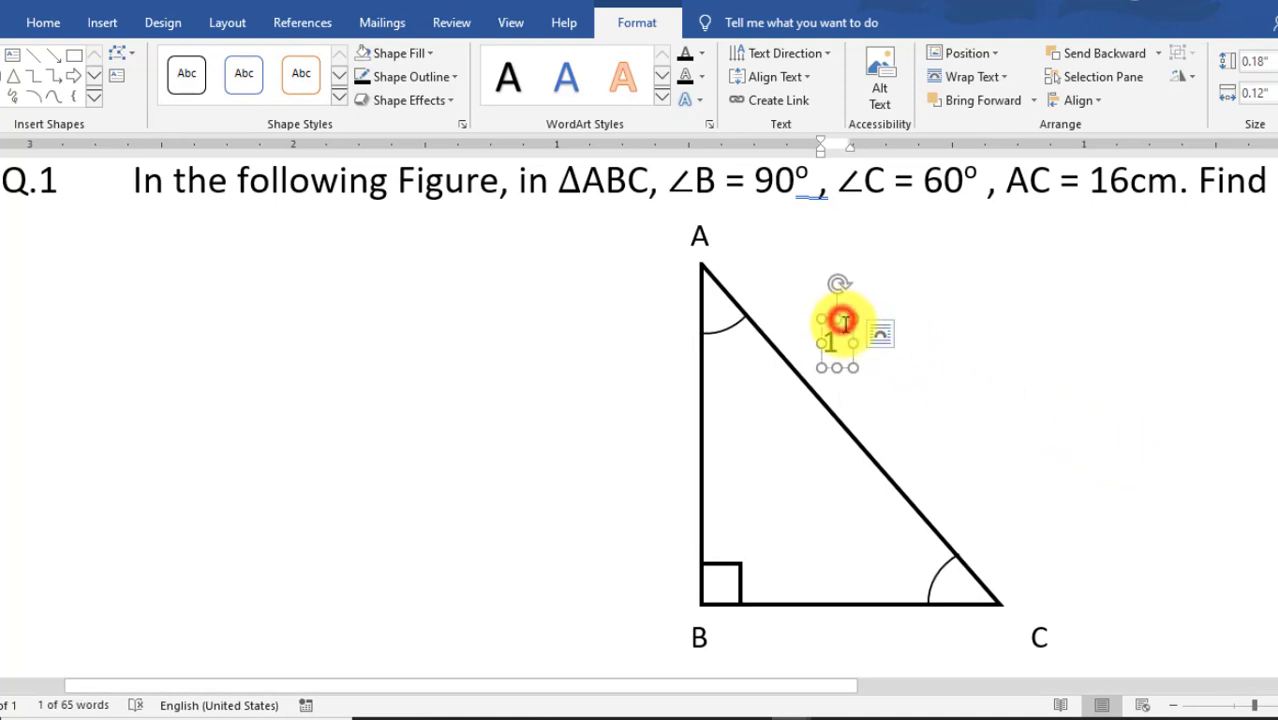
{"action": "type", "text": "6cm"}
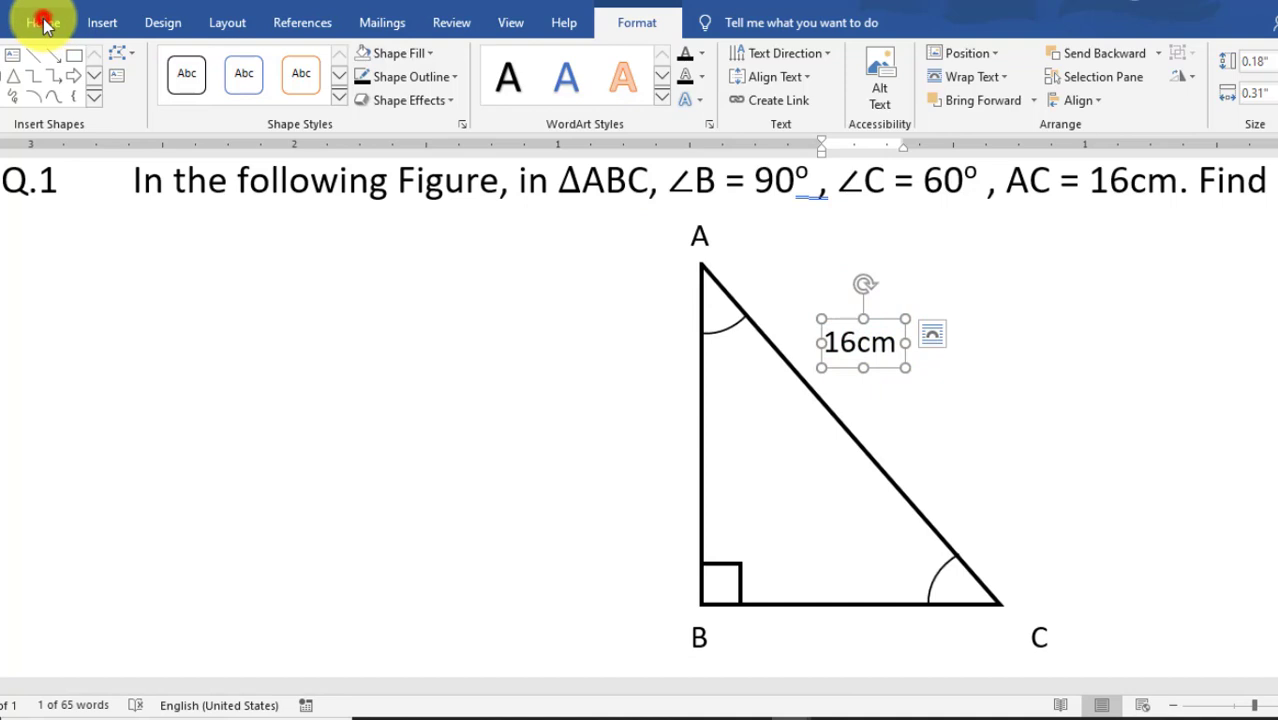
{"action": "left_click", "coordinate": [44, 22]}
{"action": "left_click", "coordinate": [237, 61]}
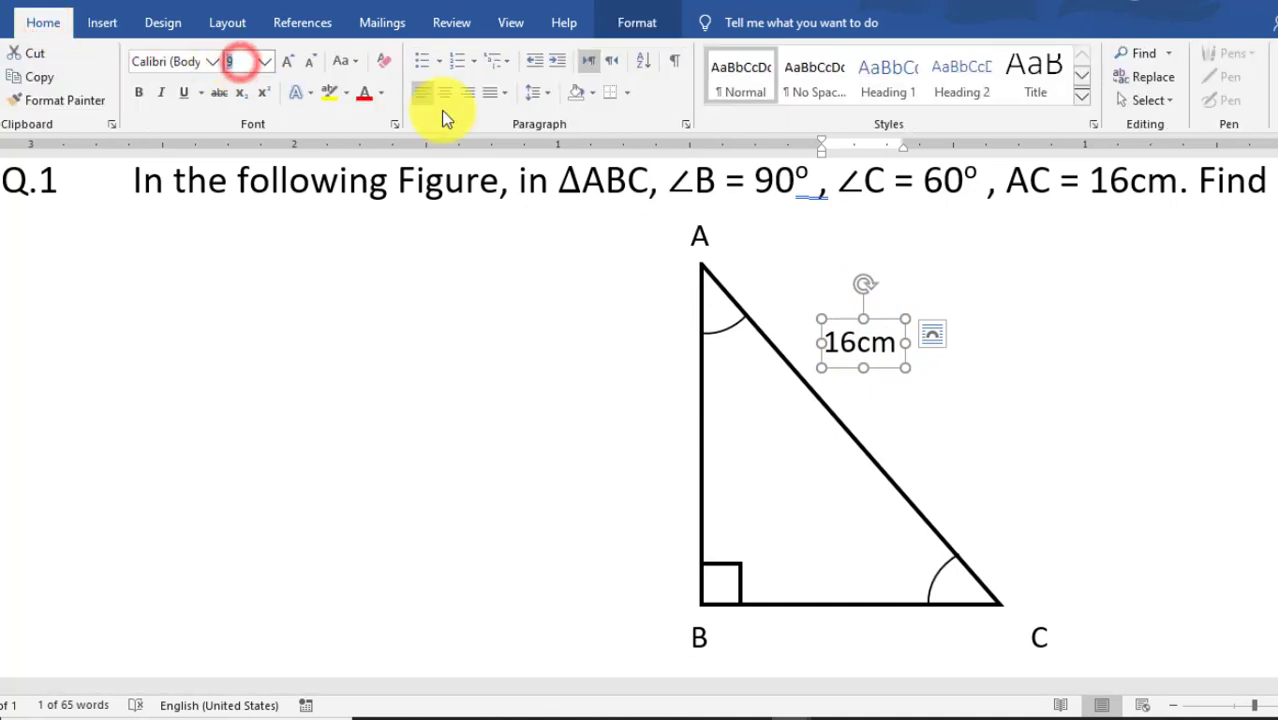
{"action": "type", "text": "7"}
{"action": "key", "text": "Return"}
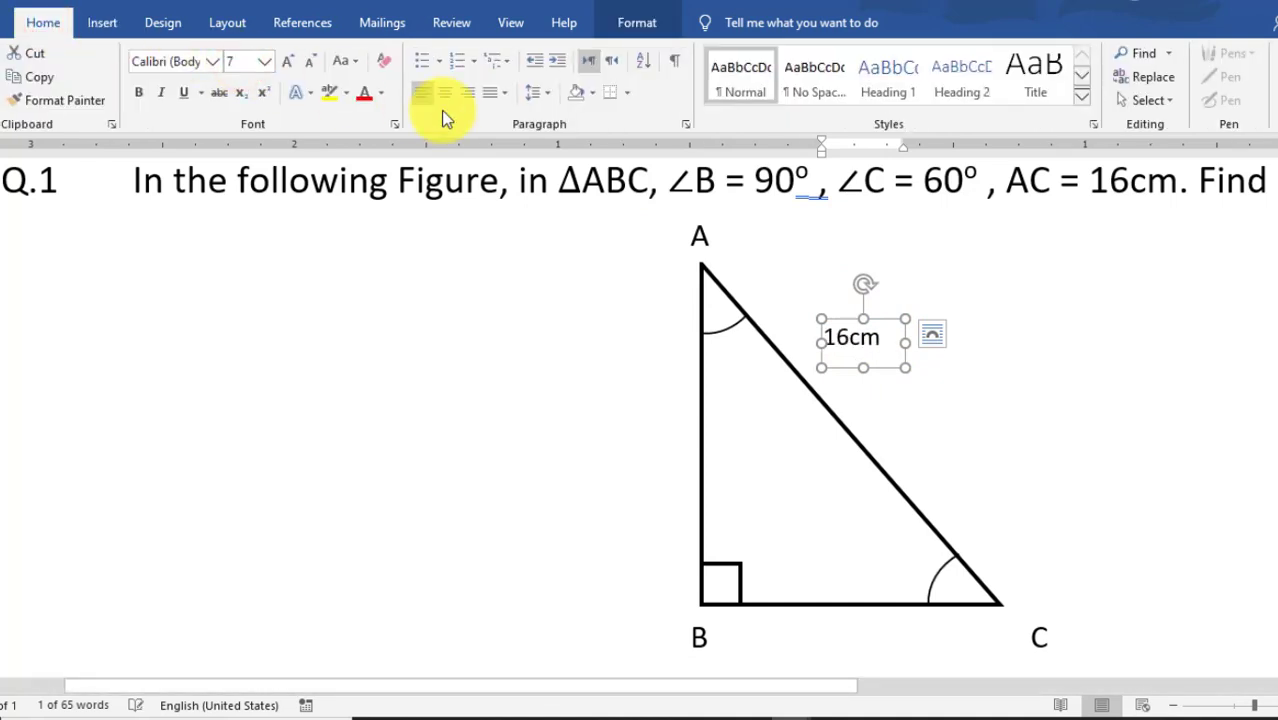
{"action": "mouse_move", "coordinate": [862, 366]}
{"action": "left_mouse_down"}
{"action": "mouse_move", "coordinate": [889, 338]}
{"action": "mouse_move", "coordinate": [922, 421]}
{"action": "left_mouse_up"}
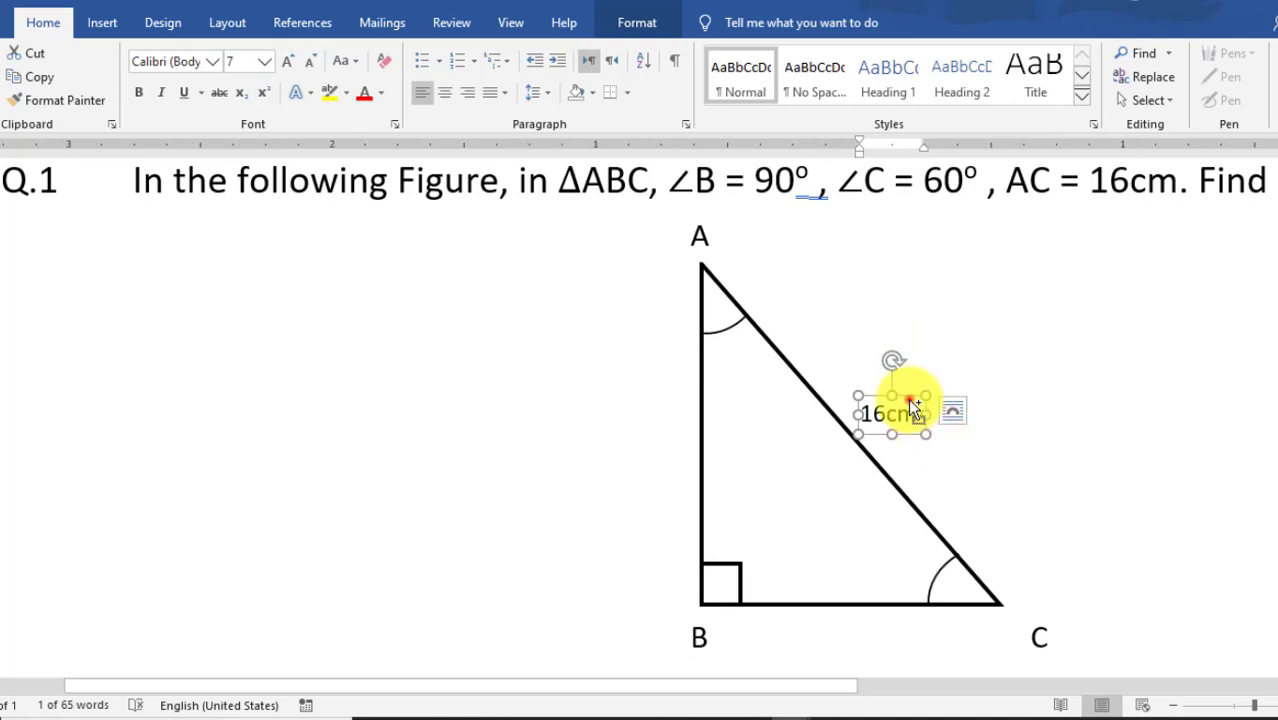
Step: Copy the 16cm label near angle A and clear its text
{"action": "mouse_move", "coordinate": [912, 407]}
{"action": "left_mouse_down"}
{"action": "mouse_move", "coordinate": [790, 408]}
{"action": "mouse_move", "coordinate": [765, 357]}
{"action": "left_mouse_up"}
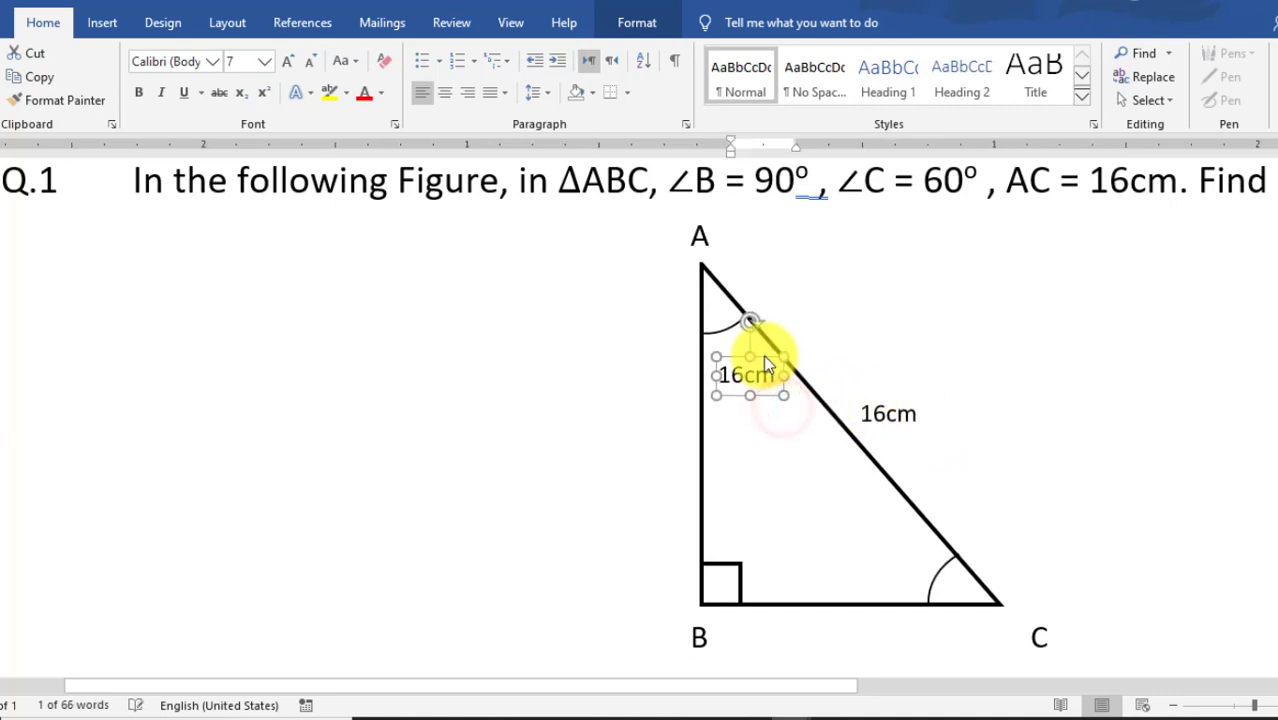
{"action": "double_click", "coordinate": [773, 375]}
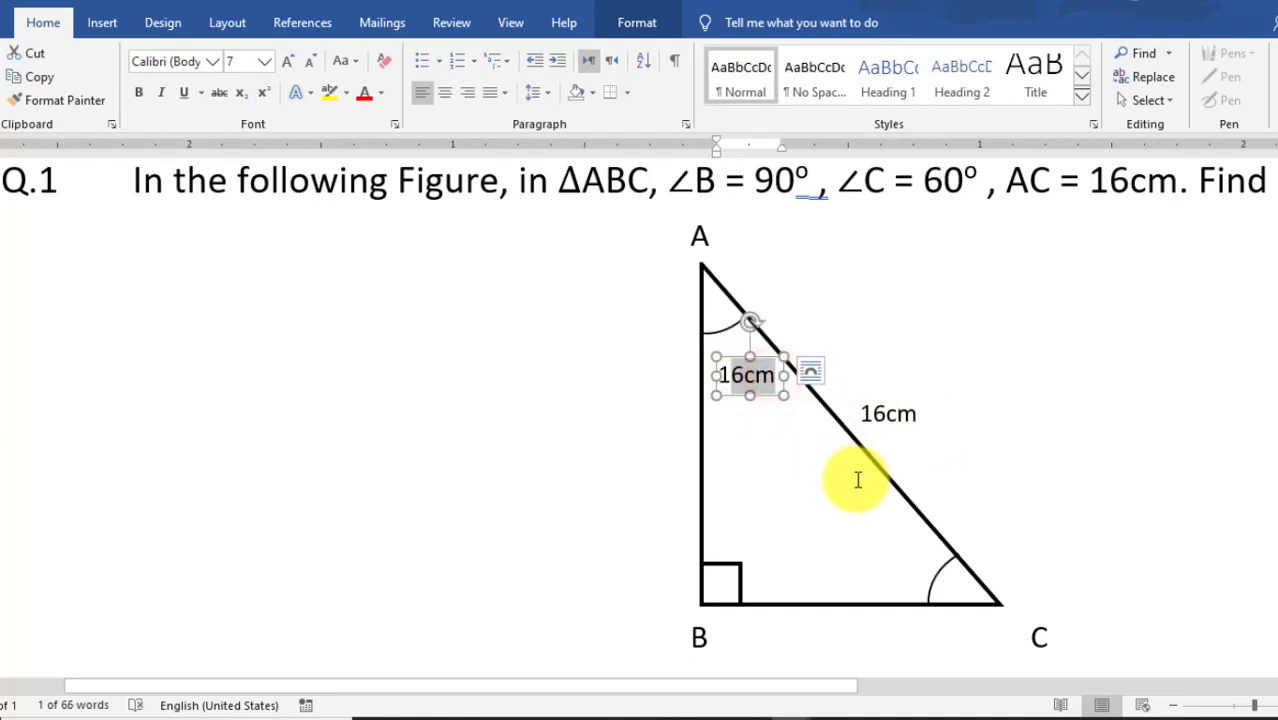
{"action": "key", "text": "Delete"}
{"action": "type", "text": "30o"}
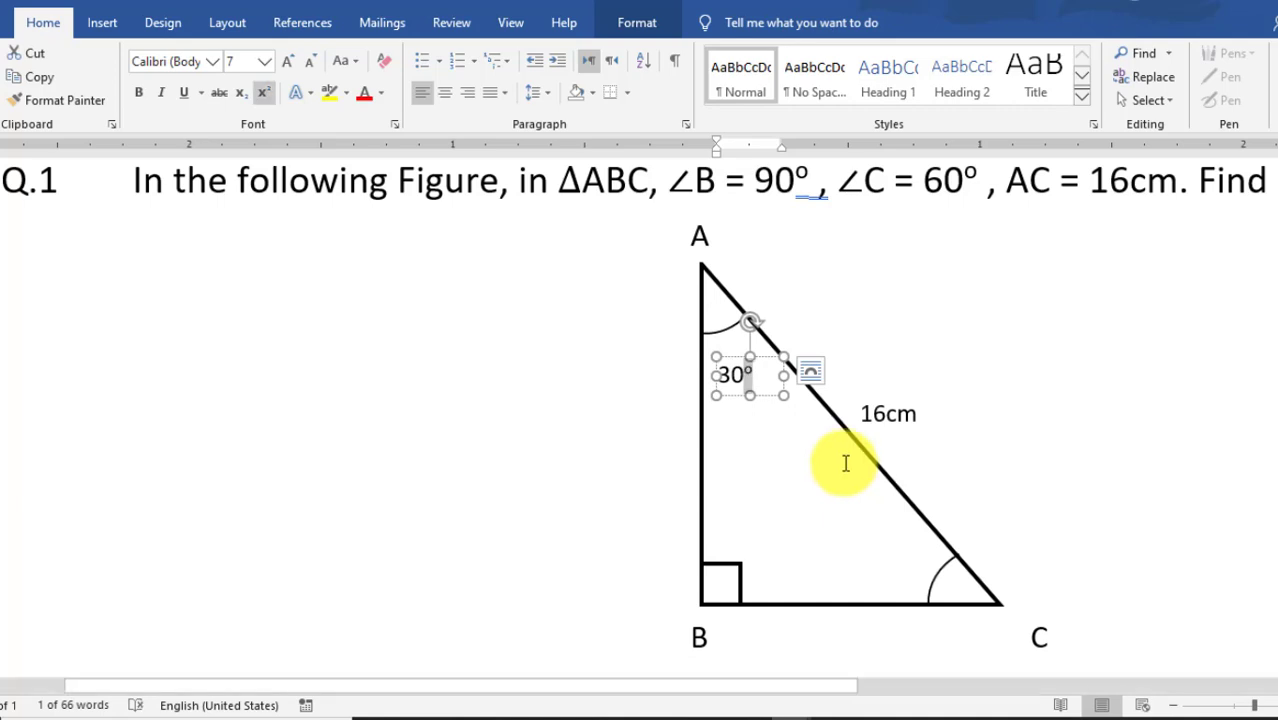
Step: Narrow the 30° label and change the copy at angle C to read 60°
{"action": "mouse_move", "coordinate": [781, 377]}
{"action": "left_mouse_down"}
{"action": "mouse_move", "coordinate": [764, 376]}
{"action": "mouse_move", "coordinate": [752, 342]}
{"action": "mouse_move", "coordinate": [755, 505]}
{"action": "mouse_move", "coordinate": [922, 541]}
{"action": "left_mouse_up"}
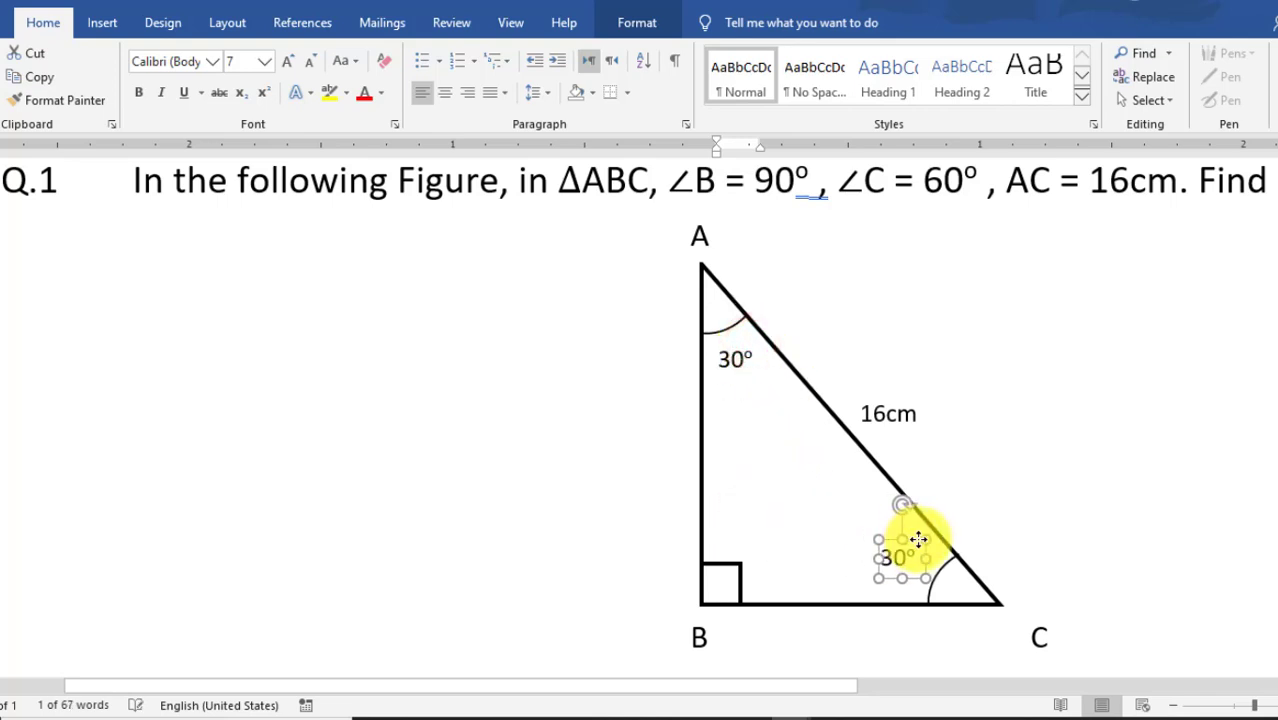
{"action": "double_click", "coordinate": [892, 553]}
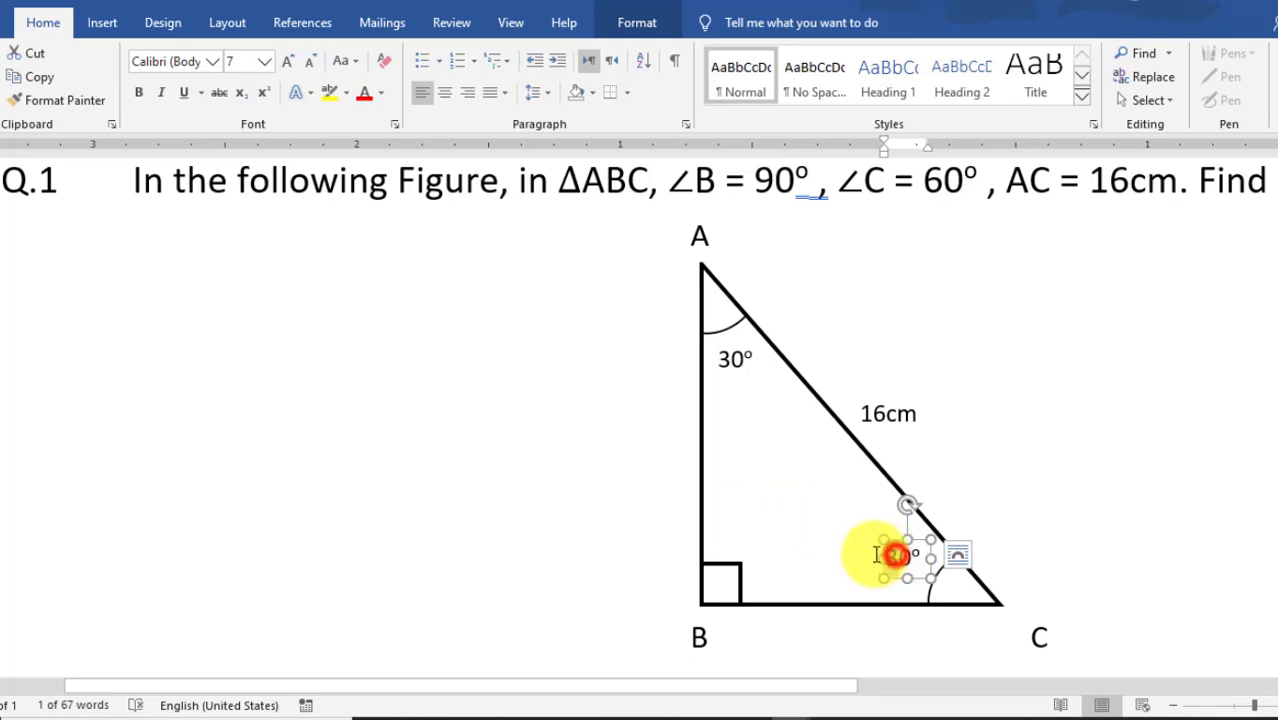
{"action": "type", "text": "60"}
{"action": "left_click", "coordinate": [1097, 503]}
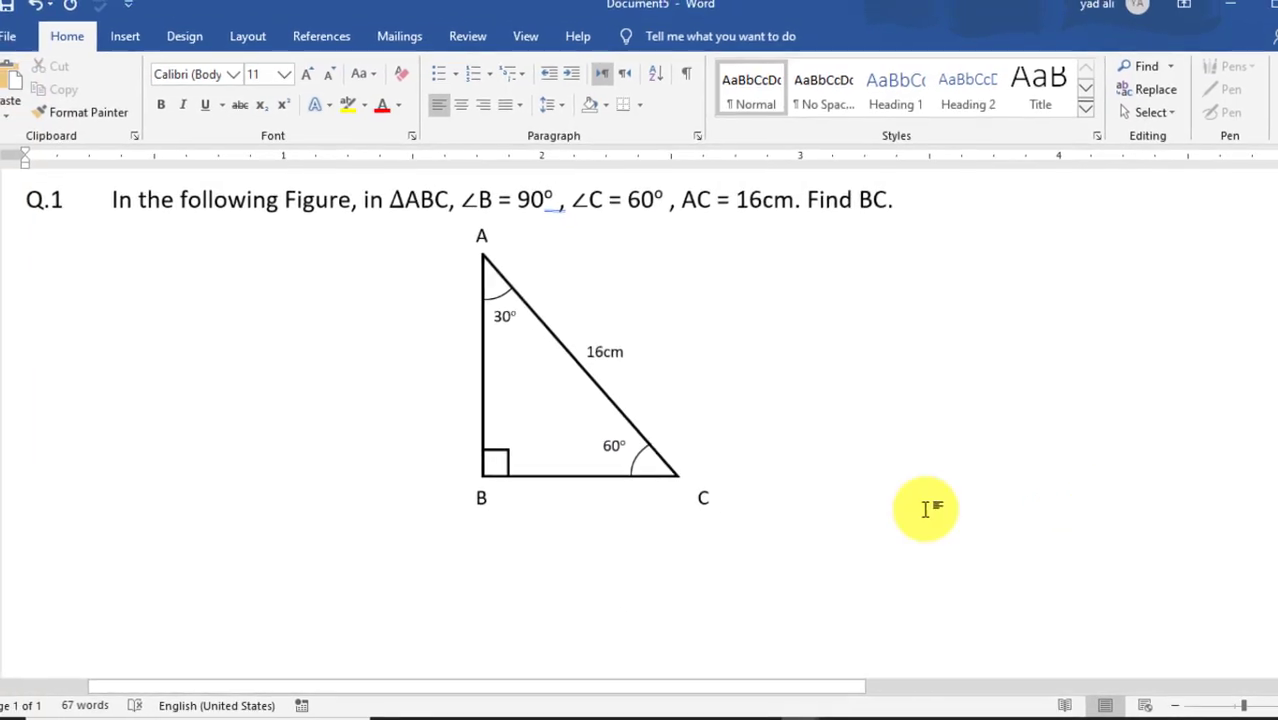
{"action": "scroll", "coordinate": [926, 510], "scroll_direction": "down", "scroll_amount": 3}
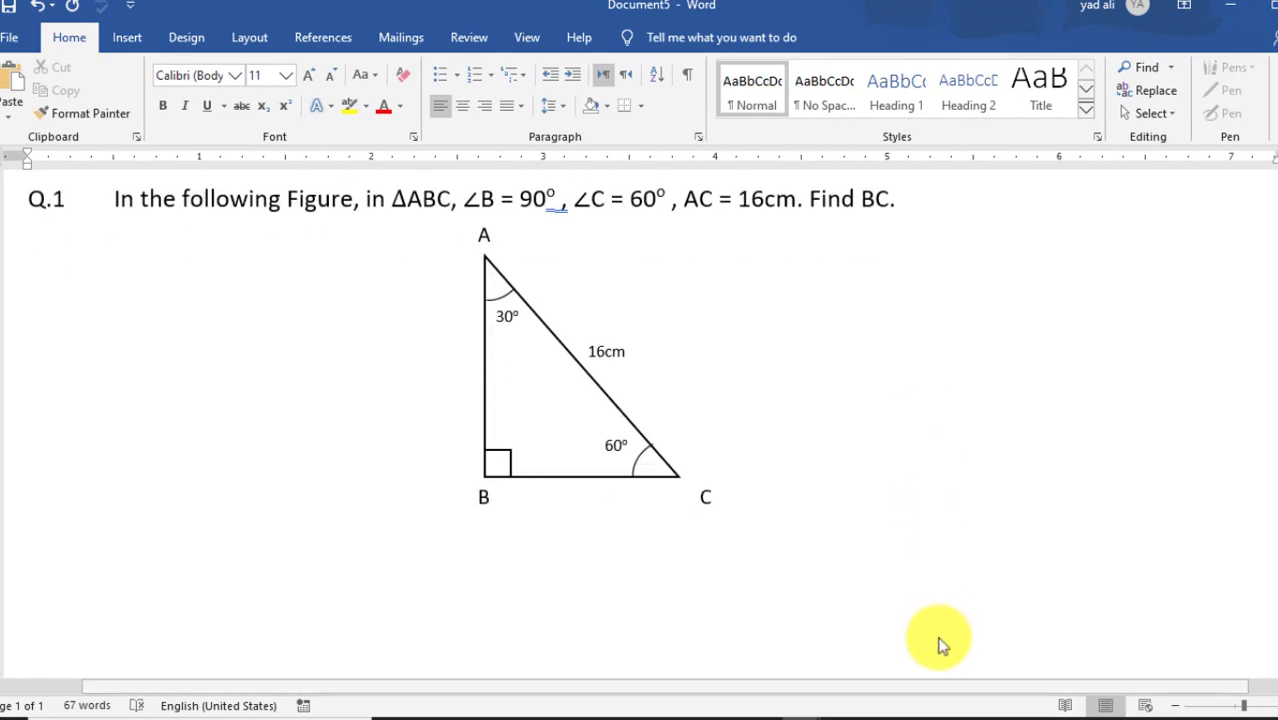
Step: Select all the triangle's shapes, arcs and labels with Select Objects and group them
{"action": "left_click_drag", "start_coordinate": [941, 686], "coordinate": [856, 686]}
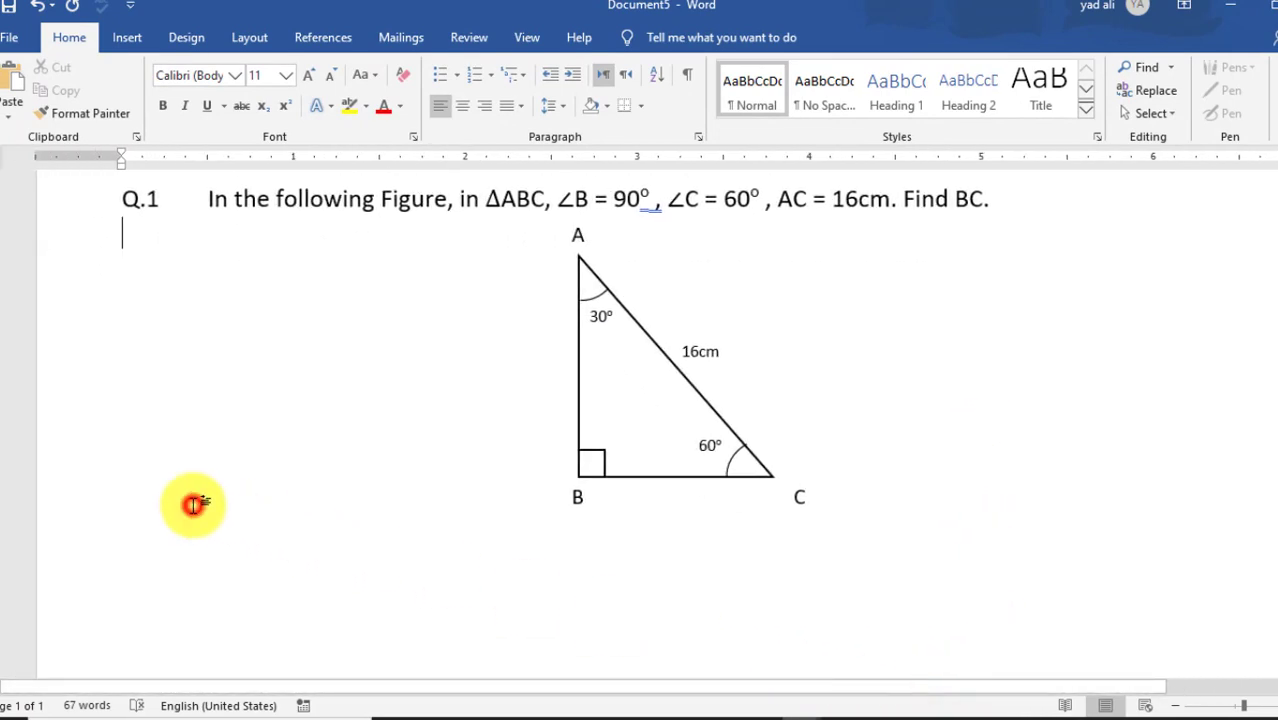
{"action": "left_click", "coordinate": [1152, 113]}
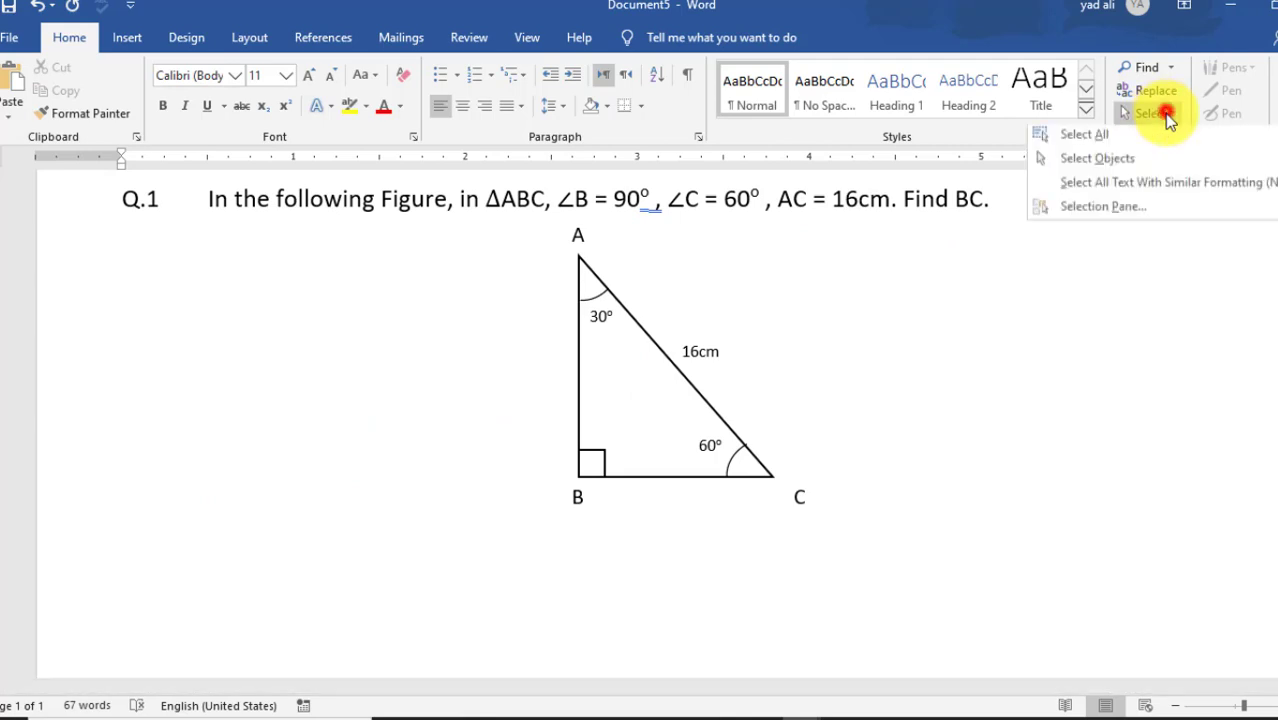
{"action": "left_click", "coordinate": [1142, 162]}
{"action": "mouse_move", "coordinate": [918, 558]}
{"action": "left_mouse_down"}
{"action": "mouse_move", "coordinate": [346, 205]}
{"action": "mouse_move", "coordinate": [352, 221]}
{"action": "left_mouse_up"}
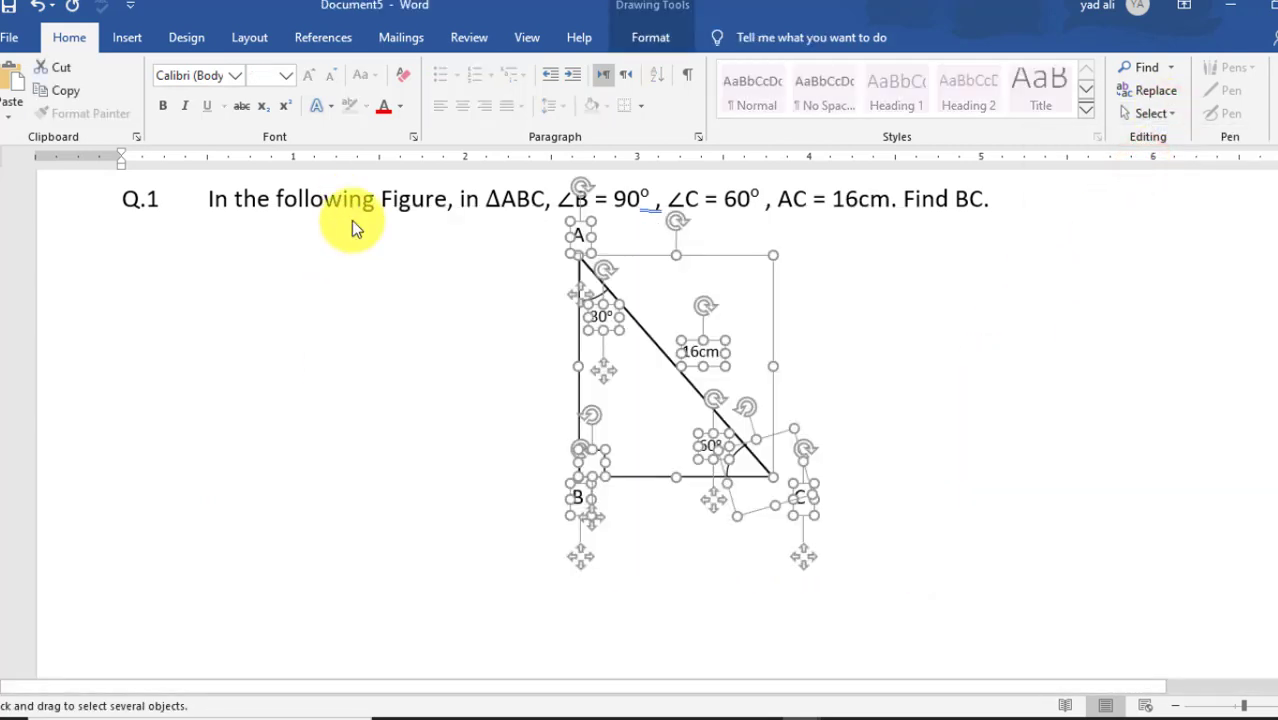
{"action": "left_click", "coordinate": [650, 38]}
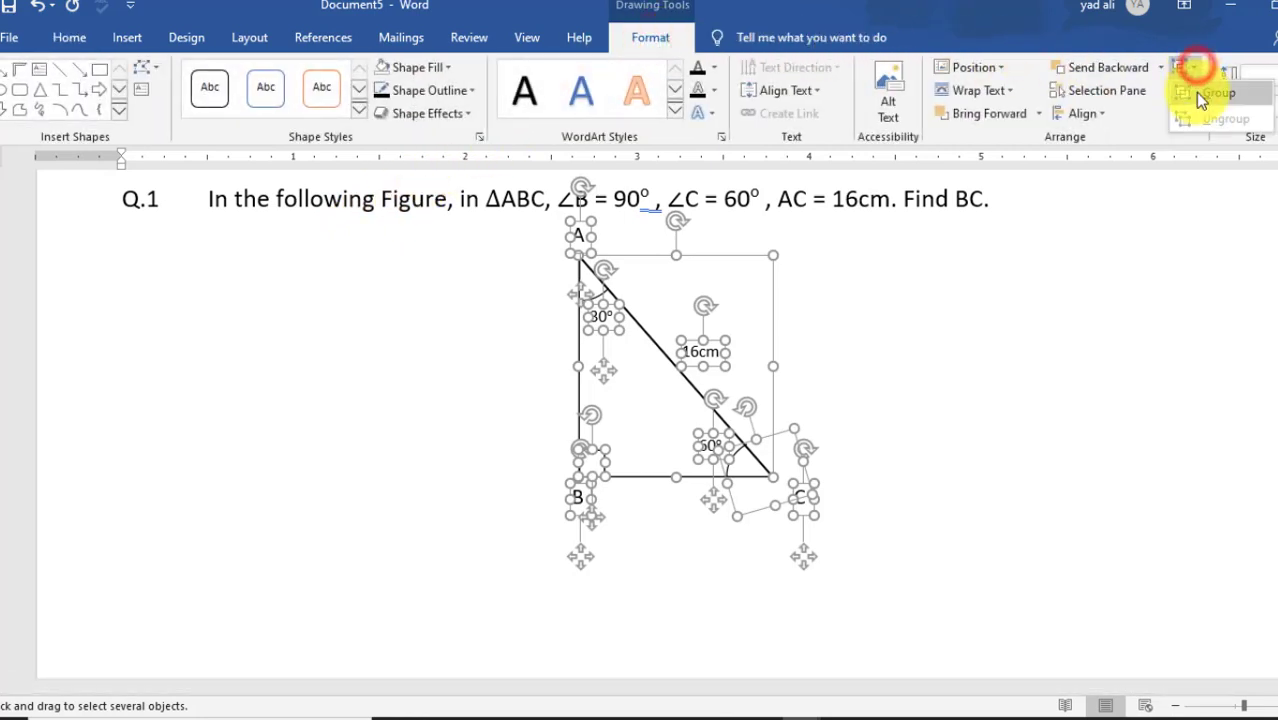
{"action": "left_click", "coordinate": [1205, 94]}
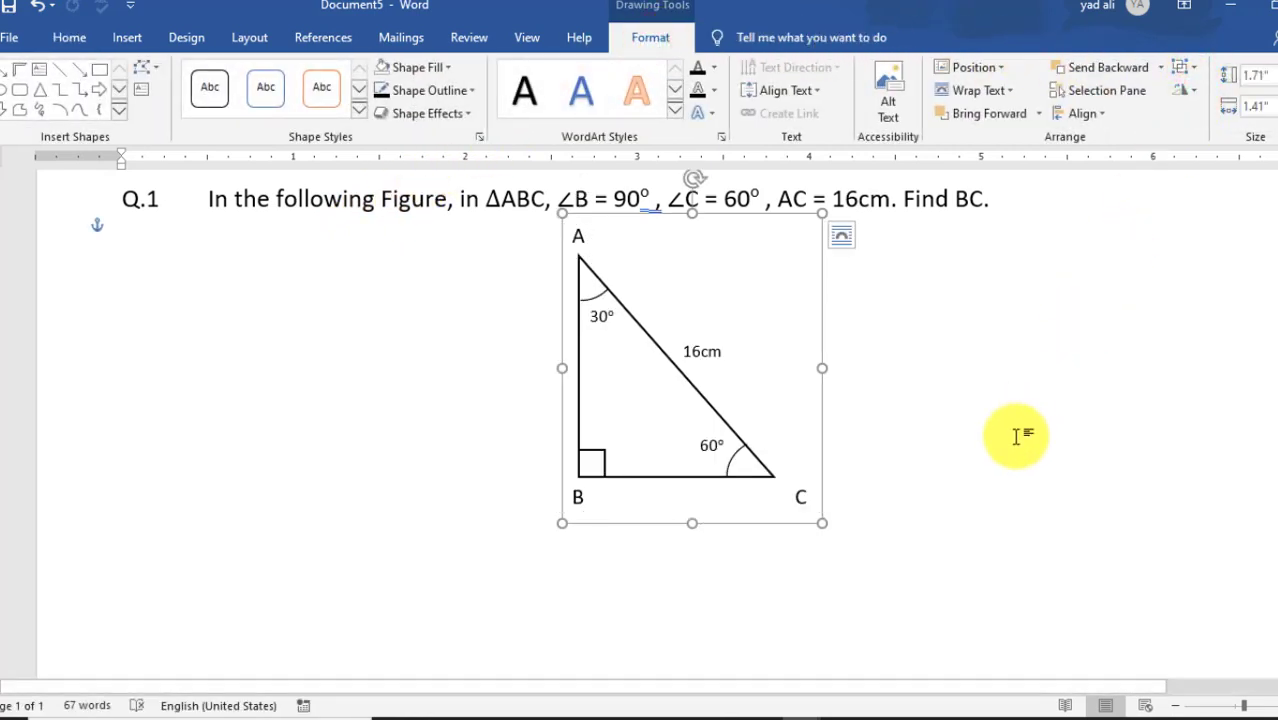
{"action": "left_click", "coordinate": [288, 422]}
{"action": "type", "text": "Q.2 In the following Figure, m(arc PMQ) = 110º, Find"}
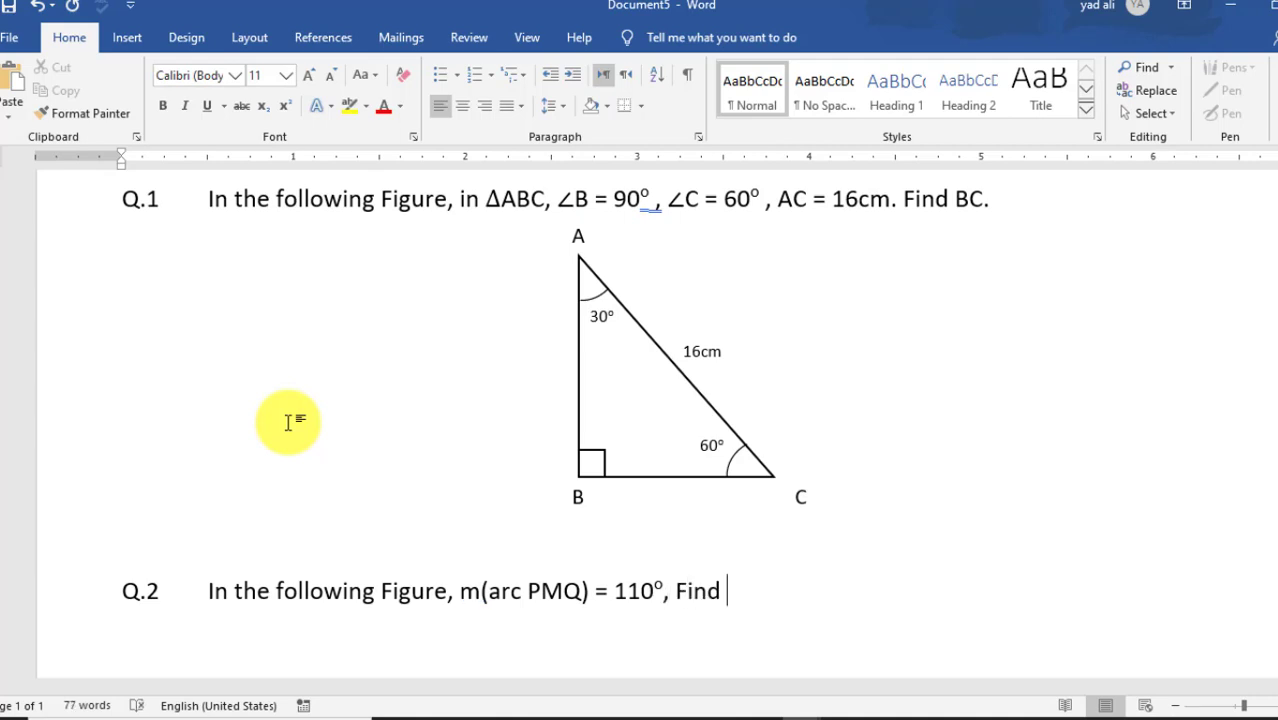
Step: Insert the ∠ symbol after 'Find' and begin typing PQS
{"action": "left_click", "coordinate": [121, 42]}
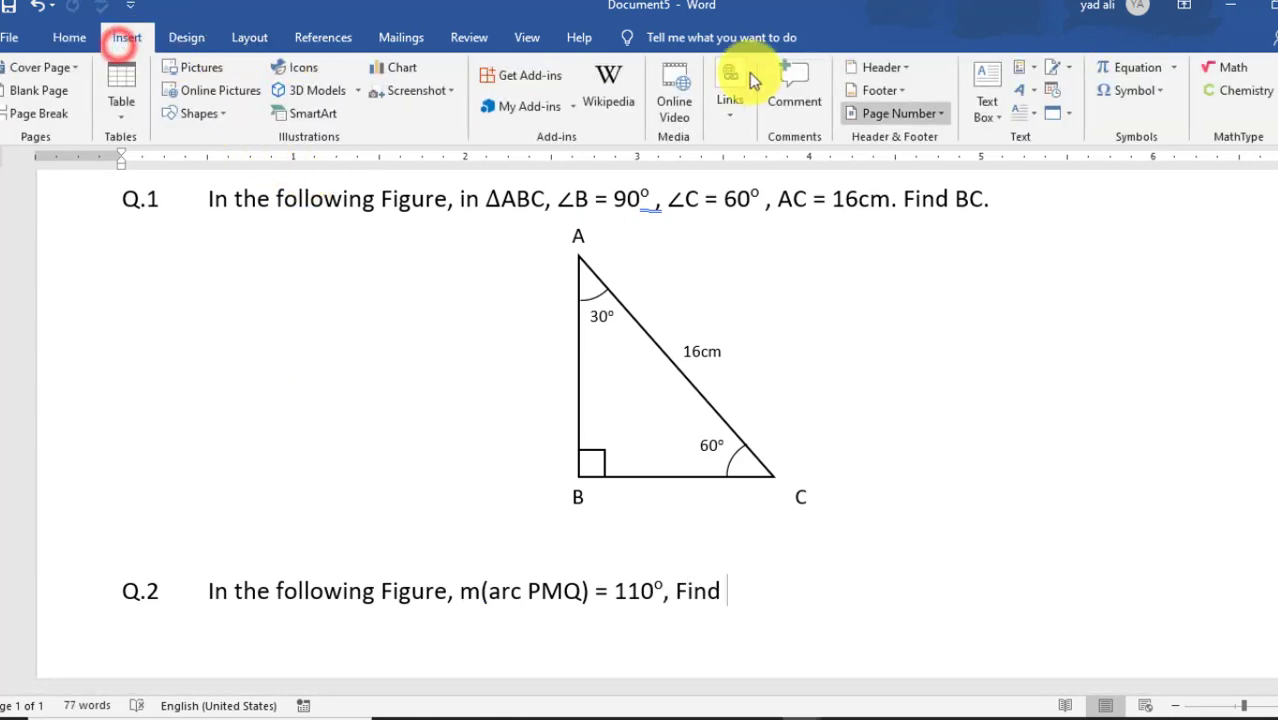
{"action": "left_click", "coordinate": [1150, 92]}
{"action": "left_click", "coordinate": [1109, 120]}
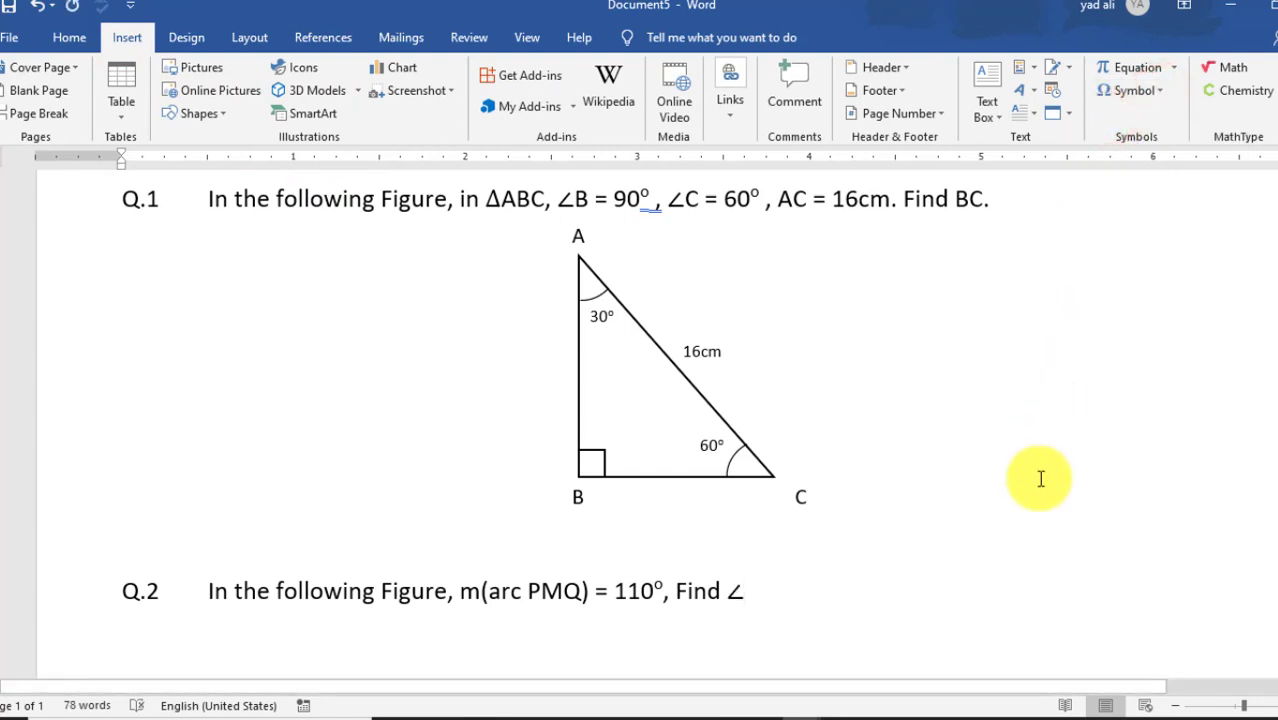
{"action": "type", "text": "PQS."}
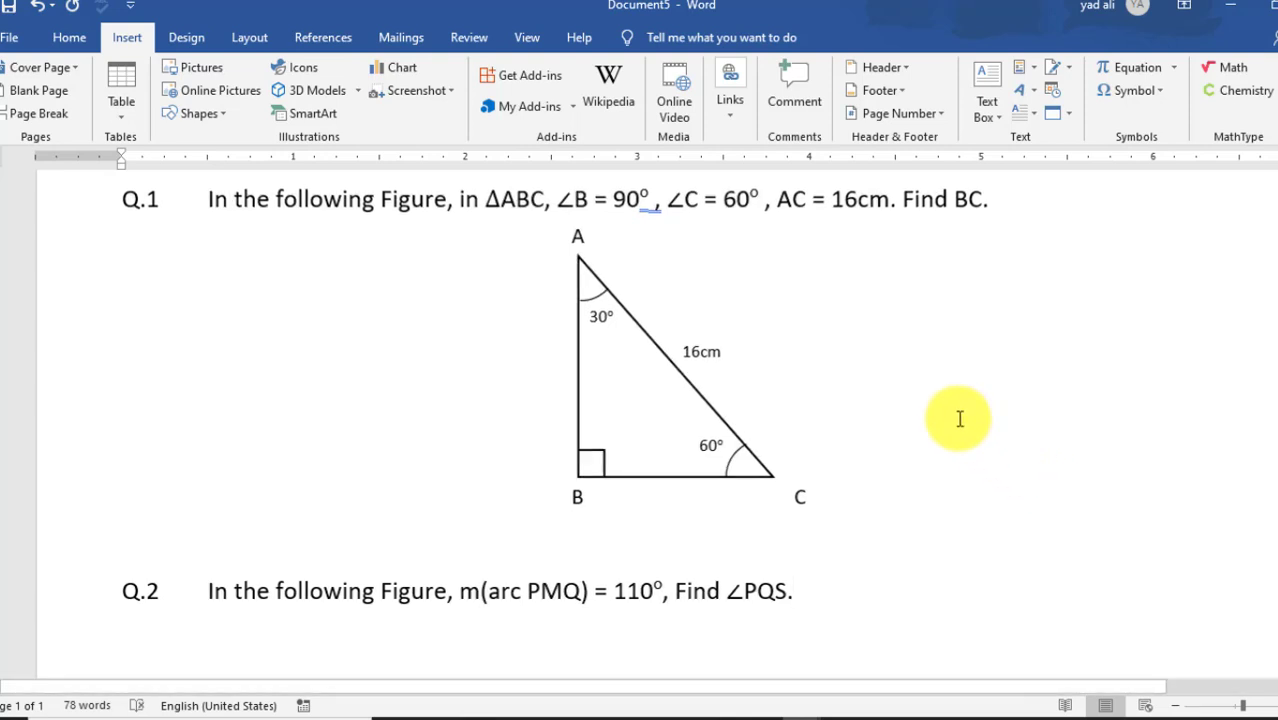
{"action": "scroll", "coordinate": [955, 425], "scroll_direction": "down", "scroll_amount": 4}
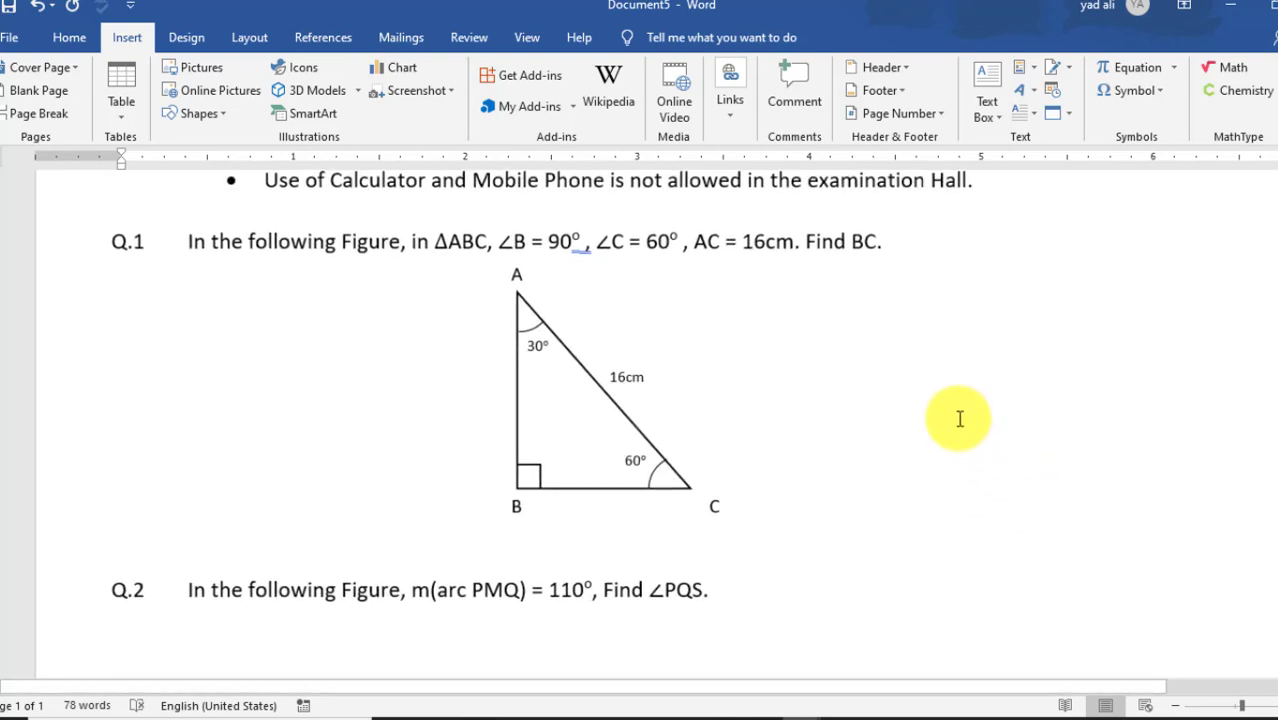
{"action": "scroll", "coordinate": [884, 460], "scroll_direction": "down", "scroll_amount": 5}
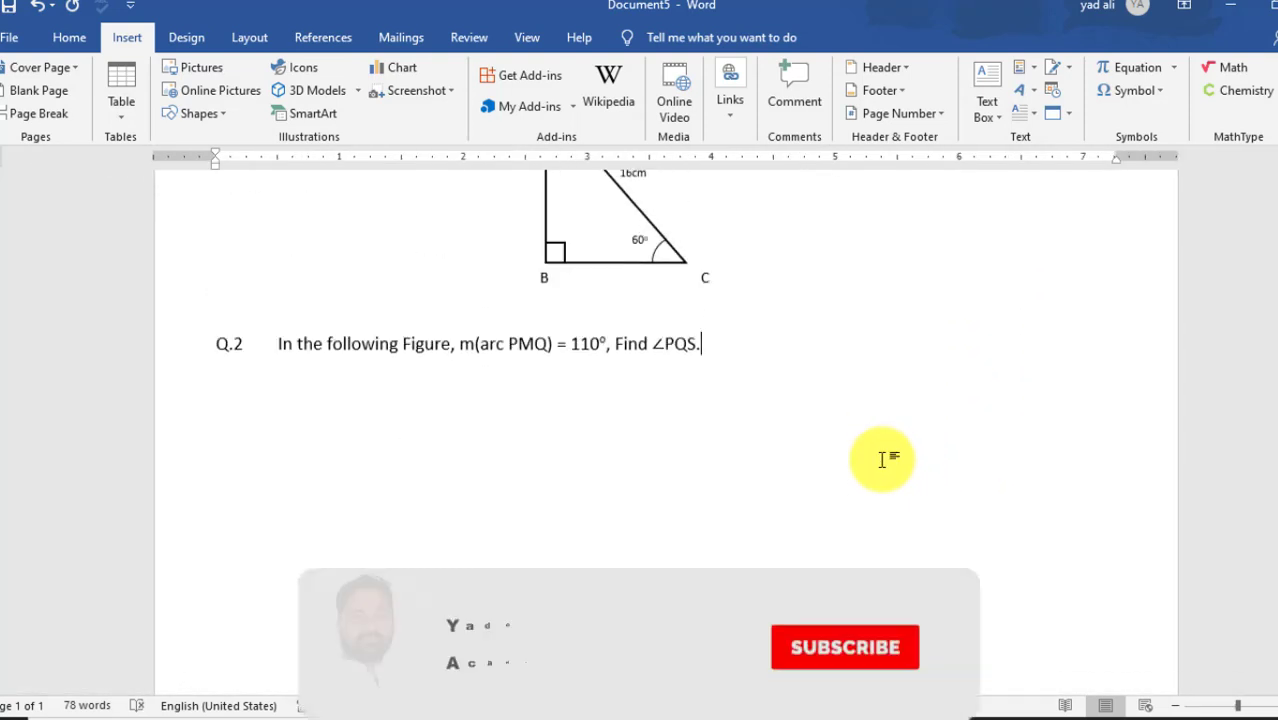
{"action": "scroll", "coordinate": [884, 460], "scroll_direction": "up", "scroll_amount": 2}
{"action": "scroll", "coordinate": [884, 460], "scroll_direction": "up", "scroll_amount": 1}
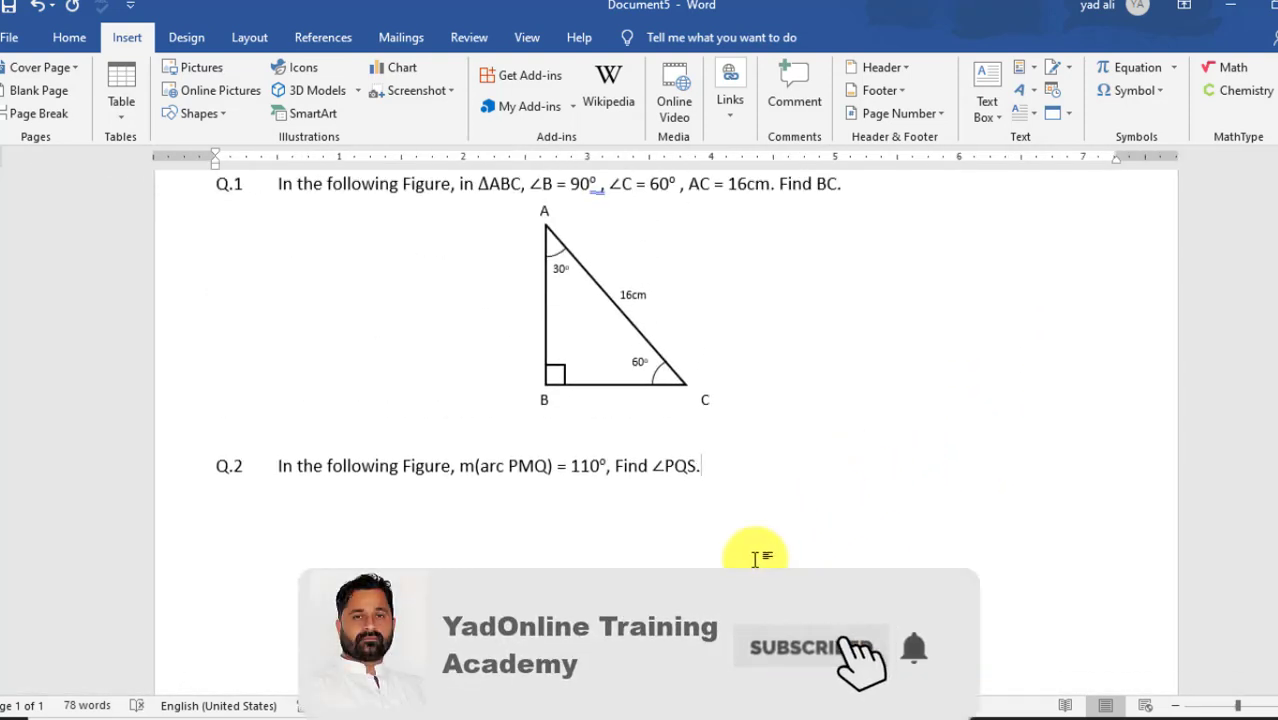
{"action": "scroll", "coordinate": [755, 558], "scroll_direction": "down", "scroll_amount": 2}
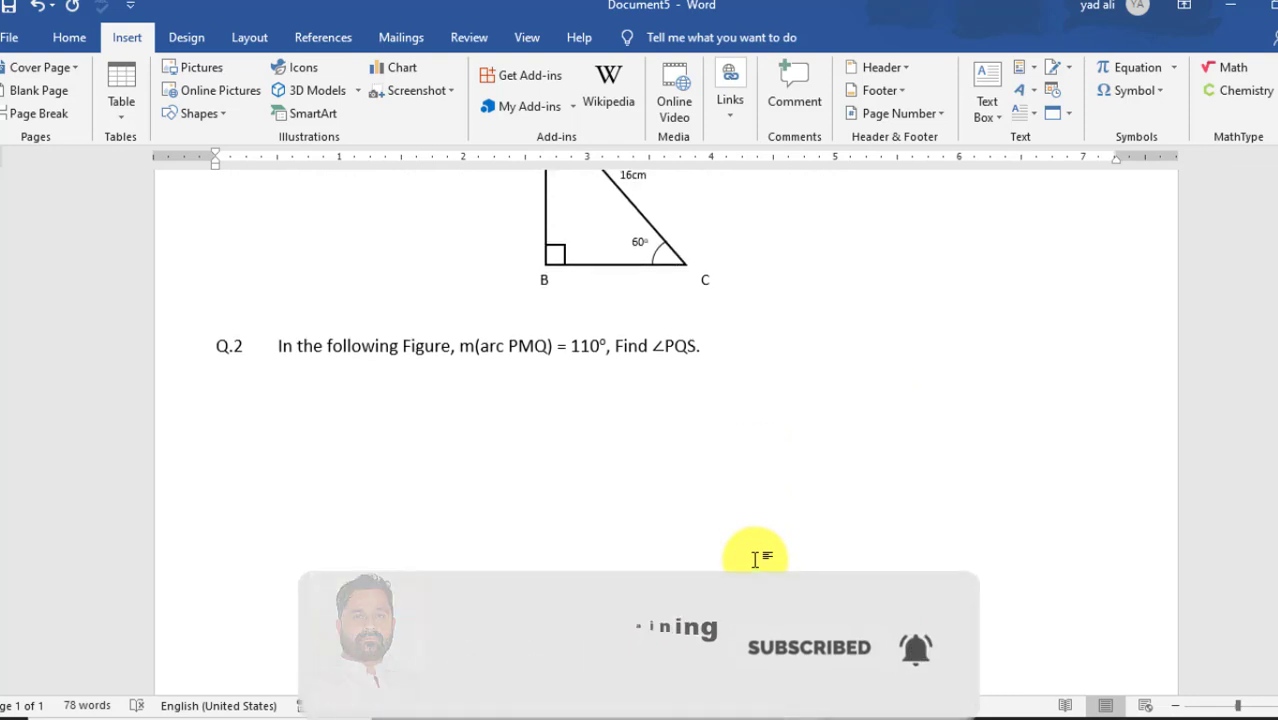
Step: Draw a circle with the Oval shape below the Q.2 text
{"action": "left_click", "coordinate": [221, 117]}
{"action": "left_click", "coordinate": [288, 158]}
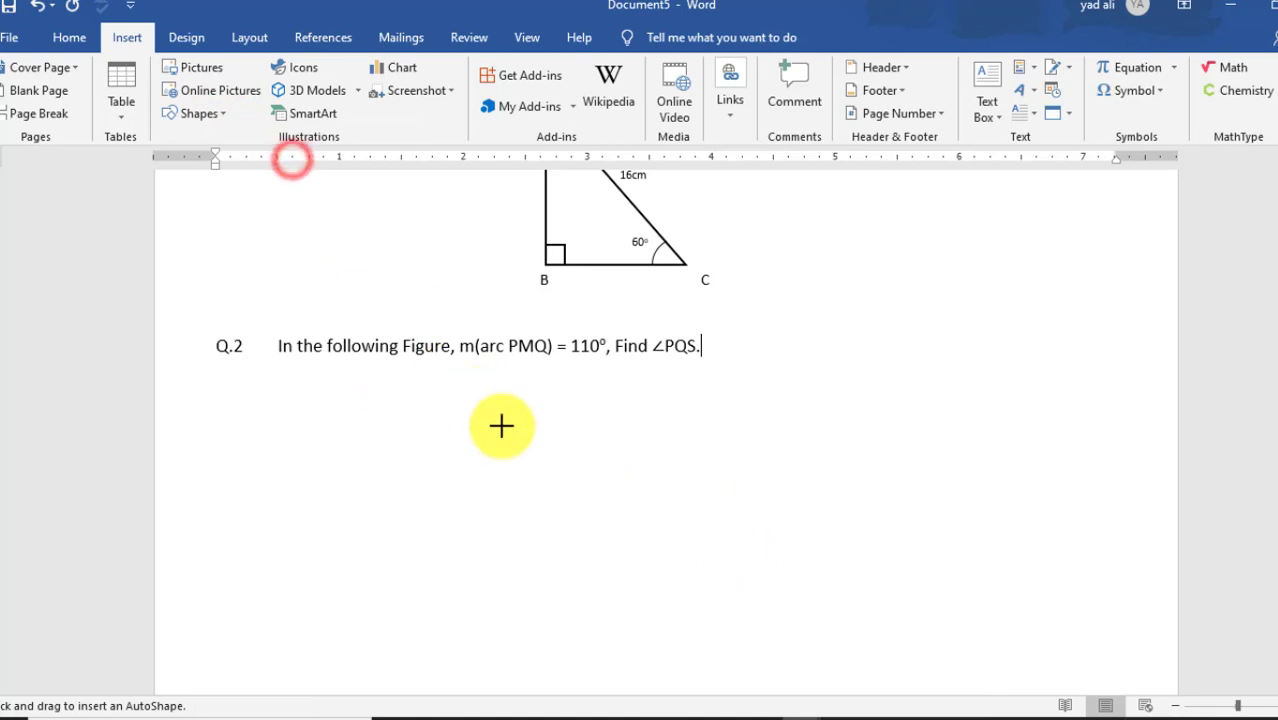
{"action": "left_click_drag", "start_coordinate": [503, 432], "coordinate": [588, 513]}
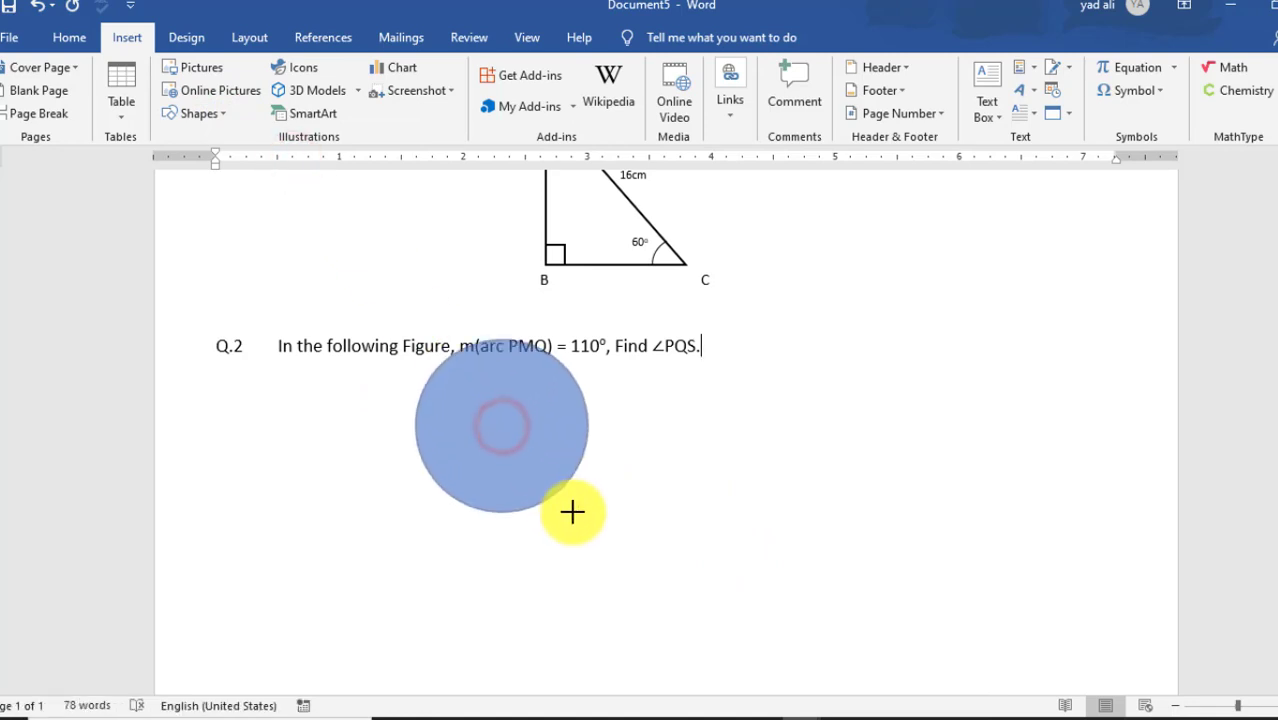
{"action": "mouse_move", "coordinate": [516, 446]}
{"action": "left_mouse_down"}
{"action": "mouse_move", "coordinate": [577, 515]}
{"action": "mouse_move", "coordinate": [626, 505]}
{"action": "left_mouse_up"}
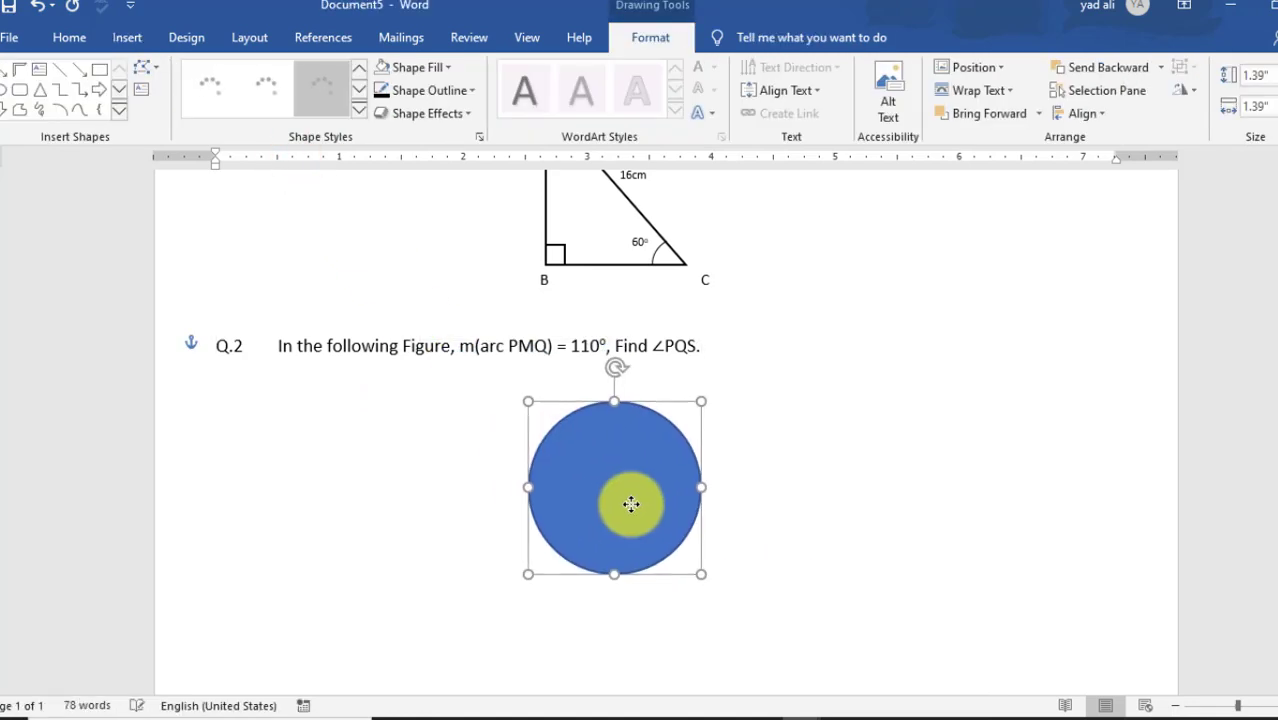
Step: Remove the circle's fill and give it a black 1 pt outline
{"action": "left_click", "coordinate": [425, 66]}
{"action": "left_click", "coordinate": [428, 248]}
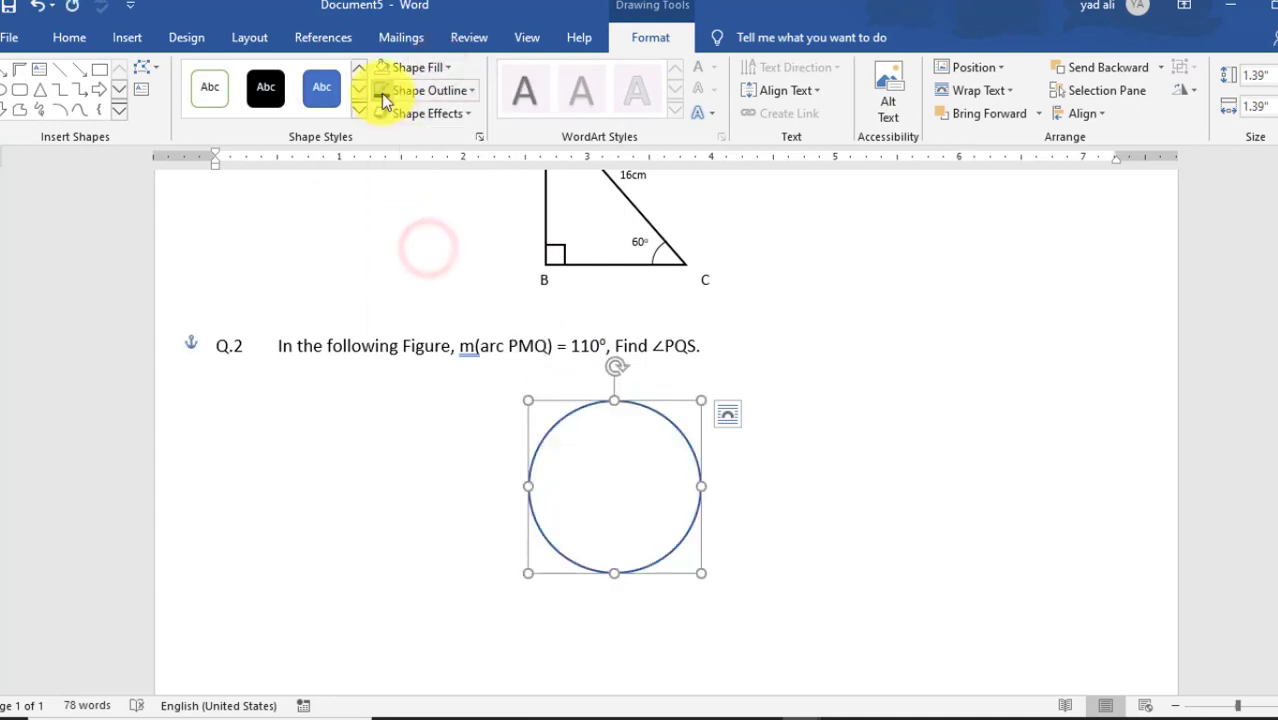
{"action": "left_click", "coordinate": [477, 89]}
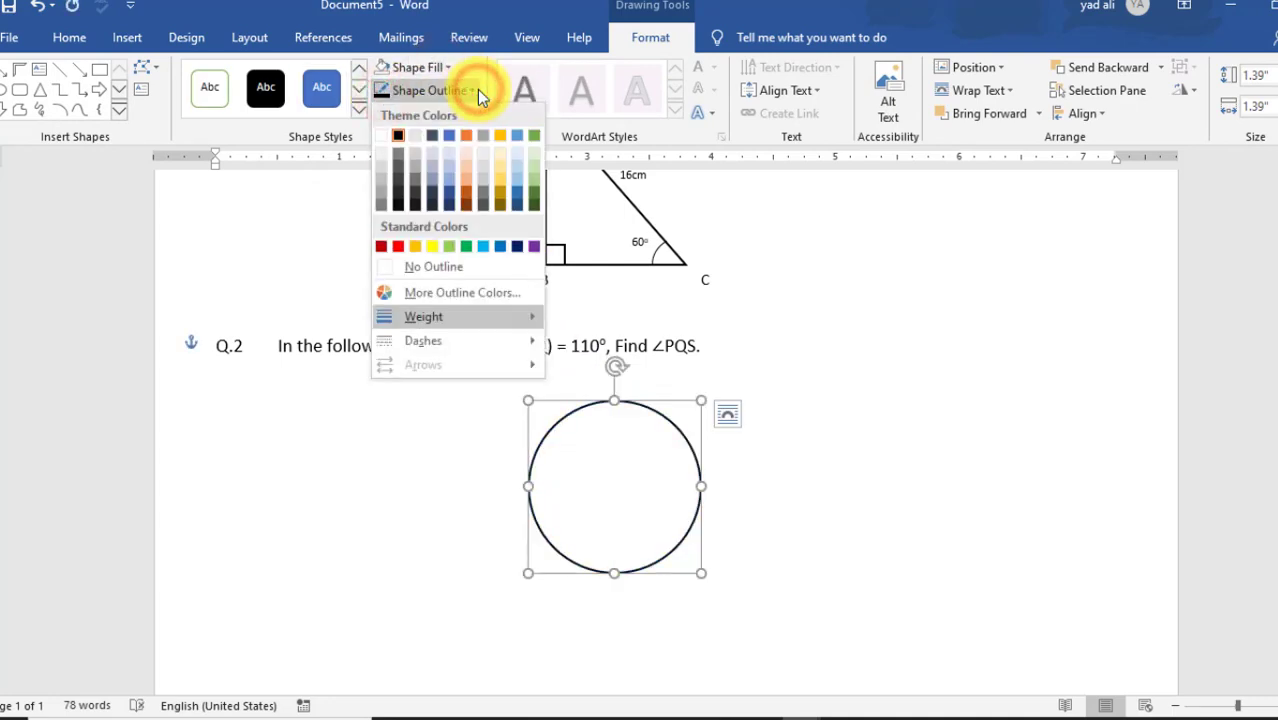
{"action": "mouse_move", "coordinate": [450, 316]}
{"action": "left_click", "coordinate": [625, 384]}
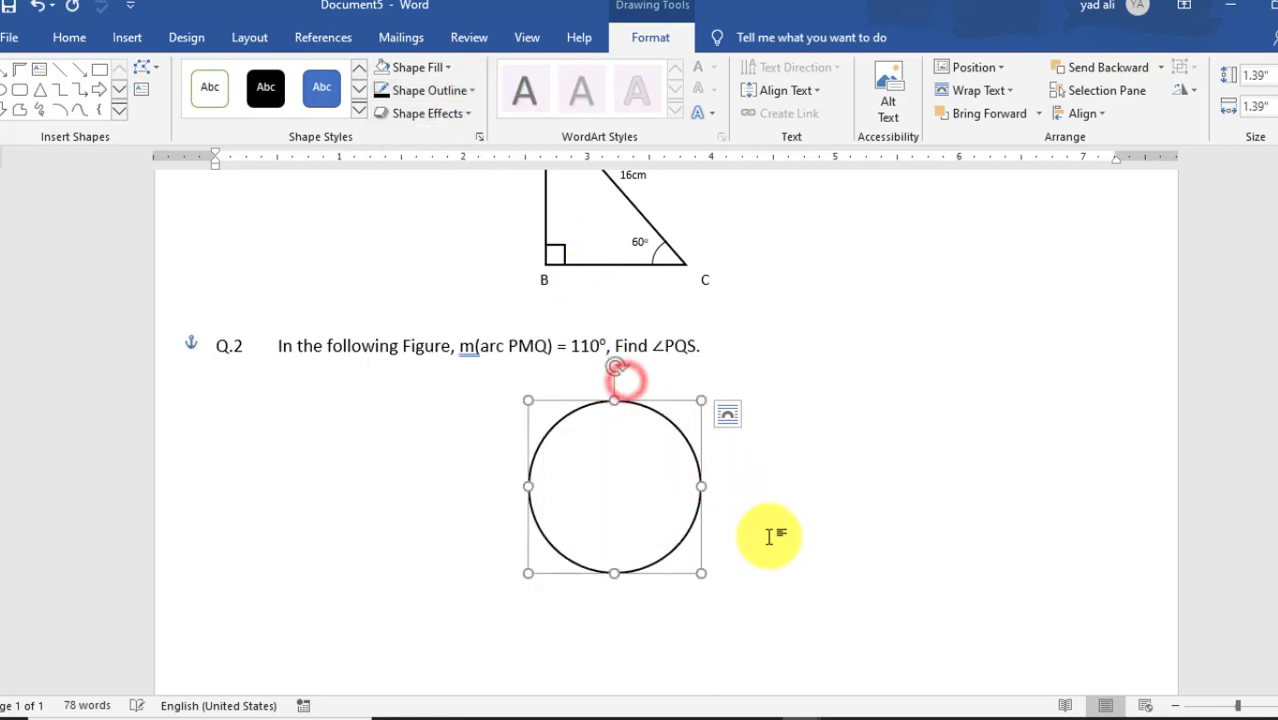
{"action": "scroll", "coordinate": [770, 537], "scroll_direction": "up", "scroll_amount": 1}
{"action": "scroll", "coordinate": [770, 537], "scroll_direction": "up", "scroll_amount": 1}
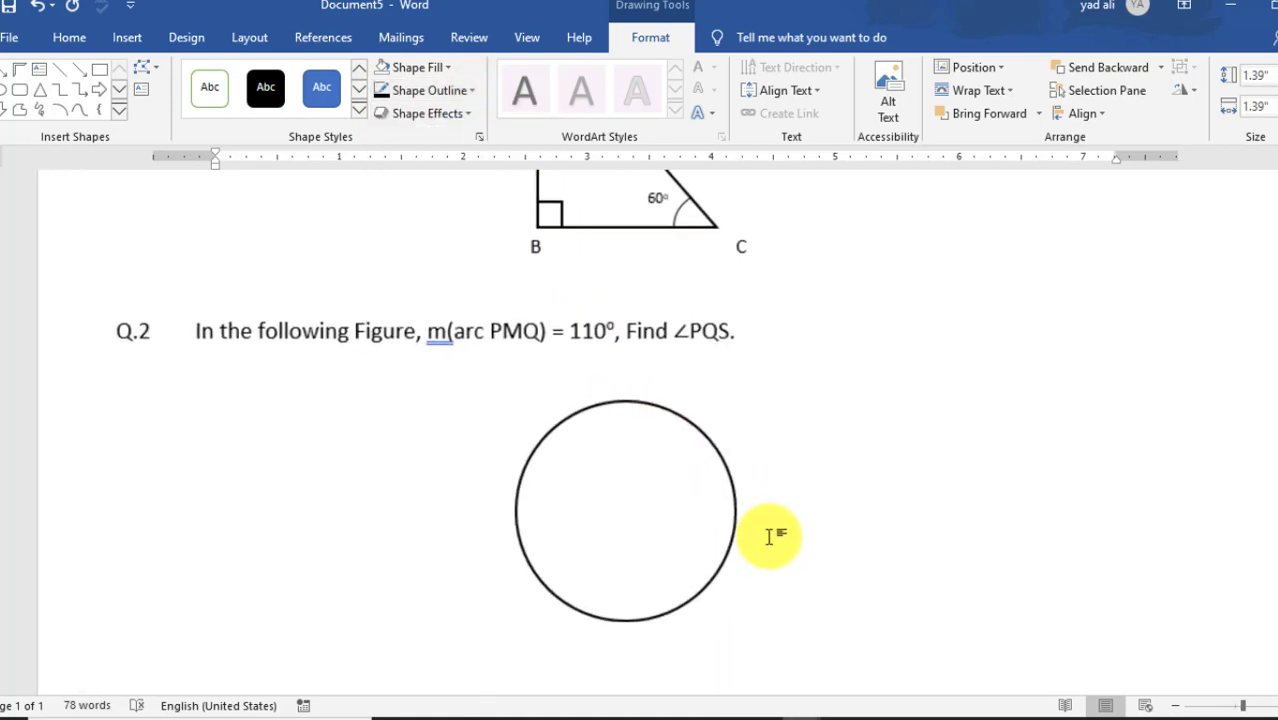
{"action": "scroll", "coordinate": [770, 537], "scroll_direction": "up", "scroll_amount": 1}
{"action": "scroll", "coordinate": [770, 537], "scroll_direction": "up", "scroll_amount": 1}
{"action": "scroll", "coordinate": [770, 537], "scroll_direction": "up", "scroll_amount": 1}
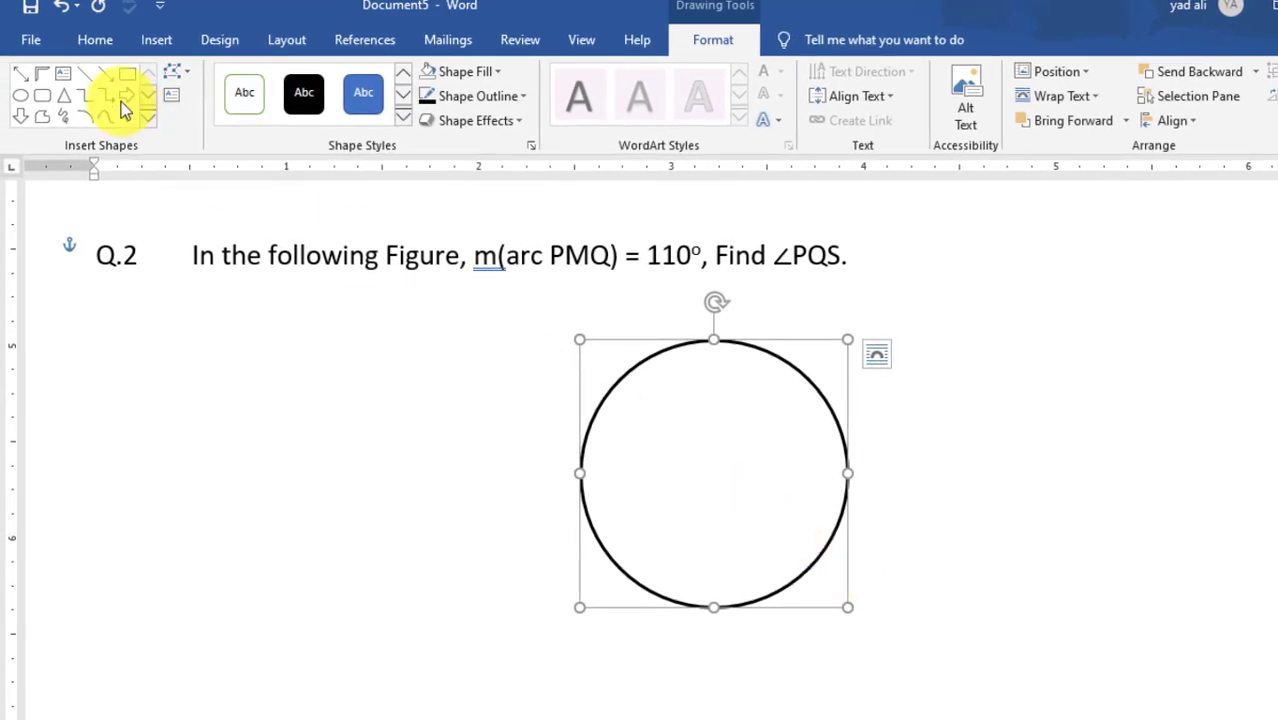
Step: Draw a vertical double-arrow line, make it black 1 pt, and set it against the circle's right side
{"action": "left_click", "coordinate": [22, 72]}
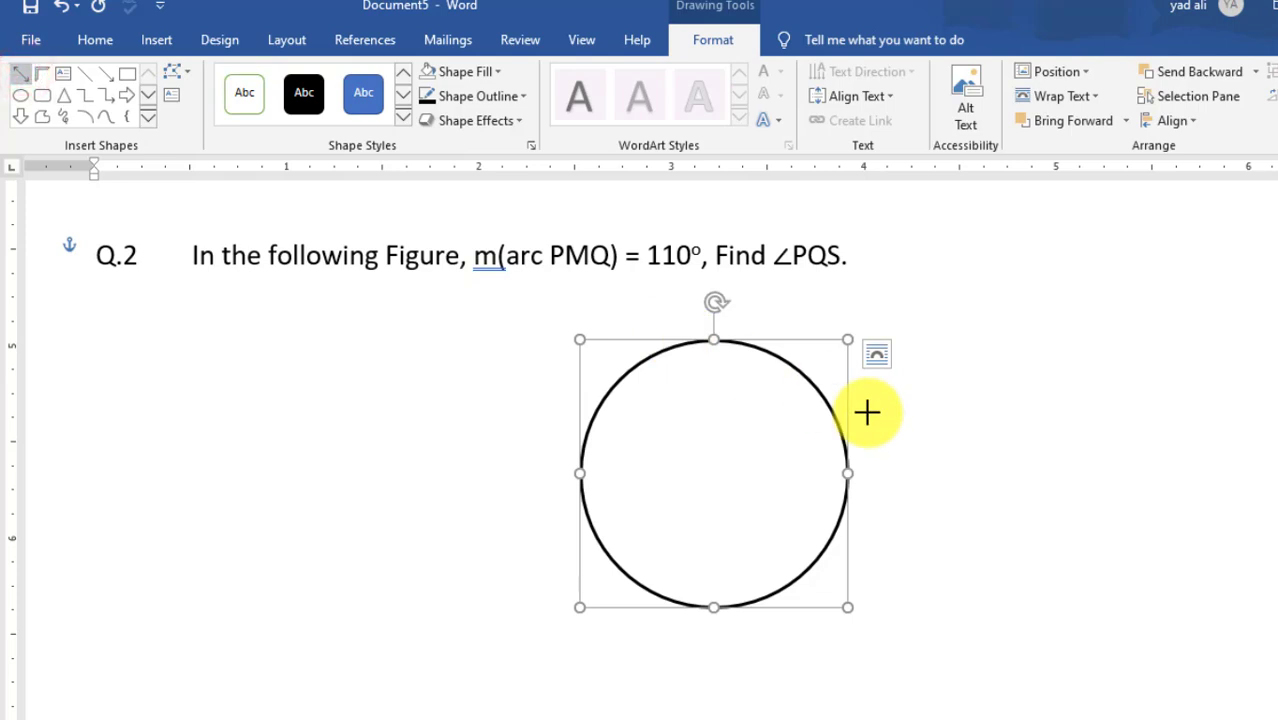
{"action": "left_click_drag", "start_coordinate": [908, 316], "coordinate": [916, 650]}
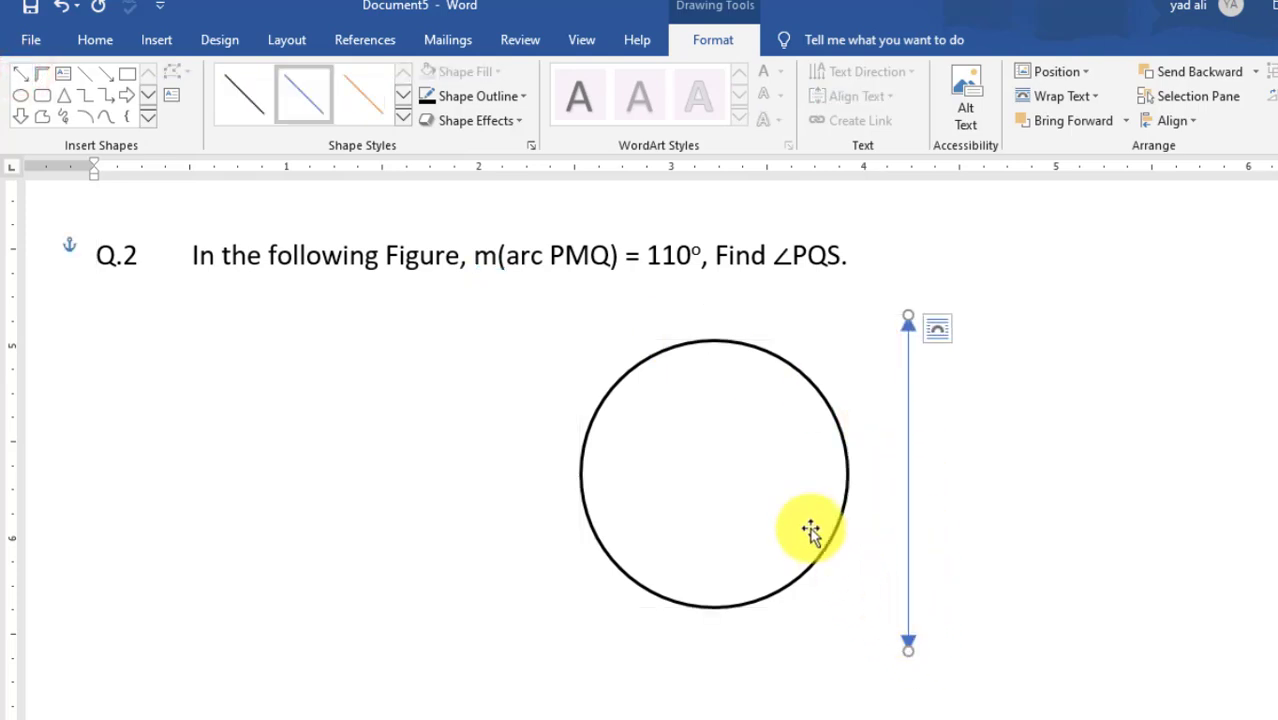
{"action": "left_click", "coordinate": [427, 100]}
{"action": "left_click", "coordinate": [490, 97]}
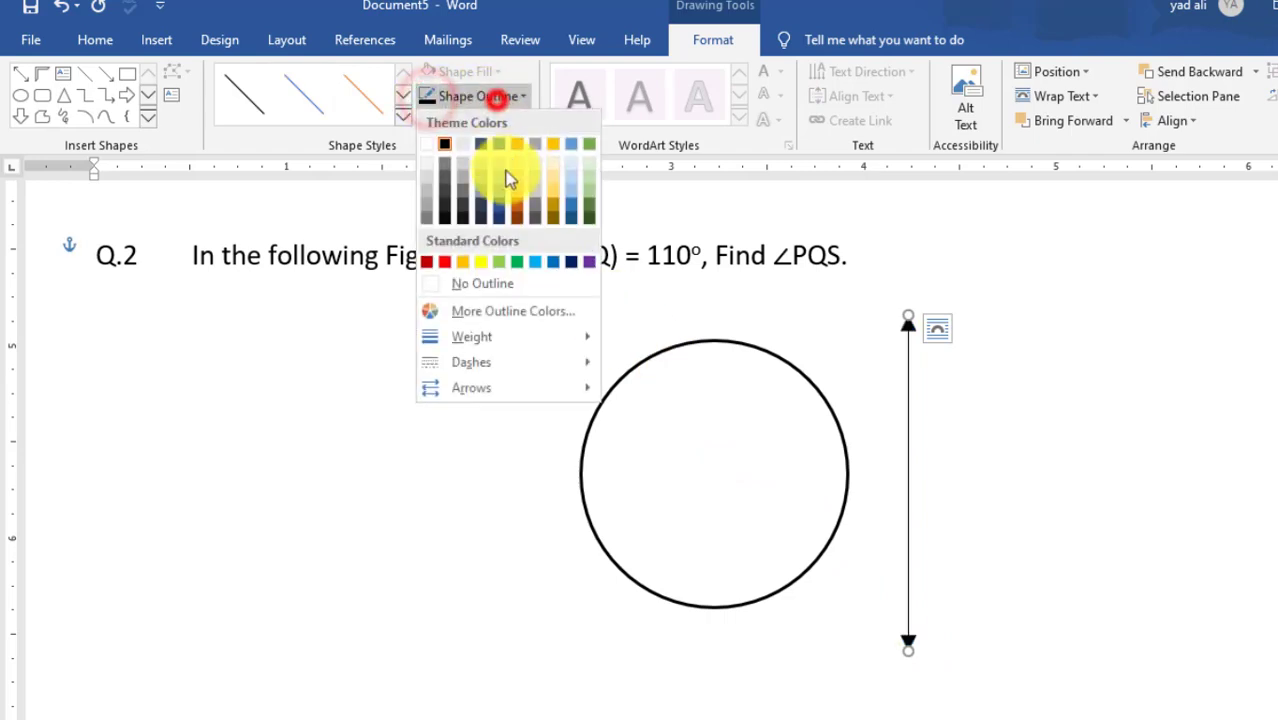
{"action": "mouse_move", "coordinate": [527, 330]}
{"action": "left_click", "coordinate": [706, 408]}
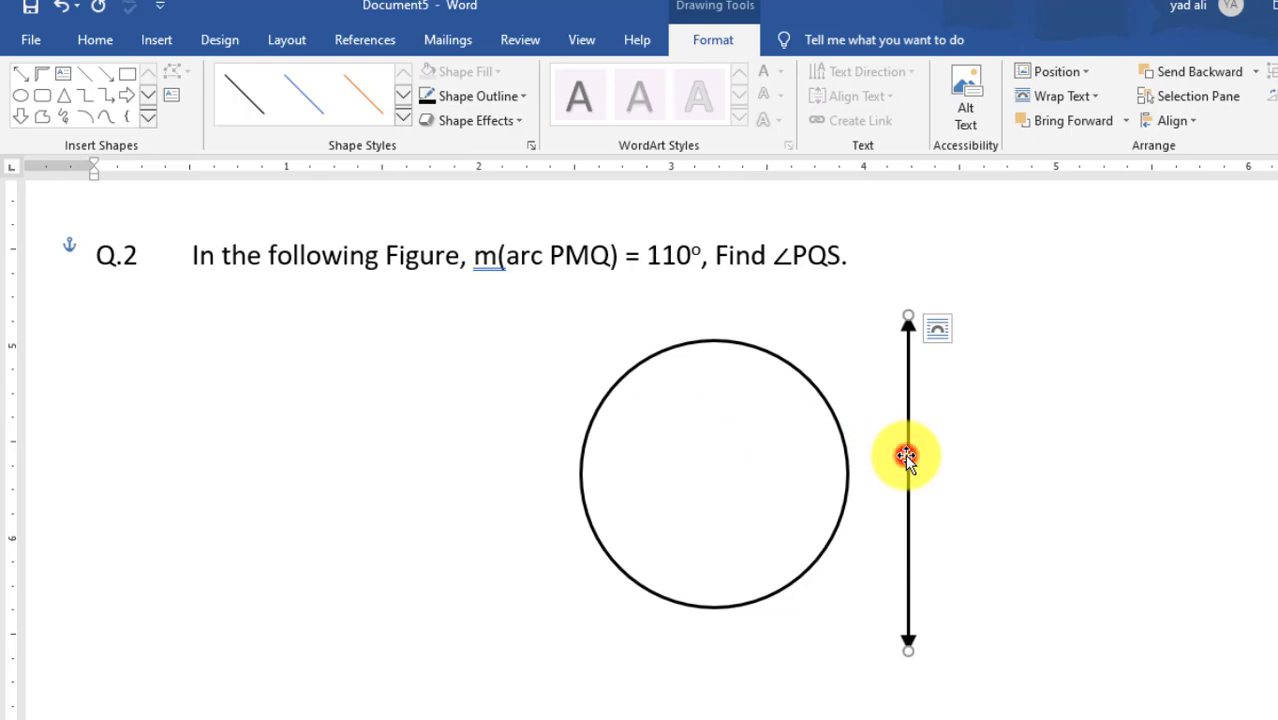
{"action": "left_click_drag", "start_coordinate": [906, 457], "coordinate": [852, 452]}
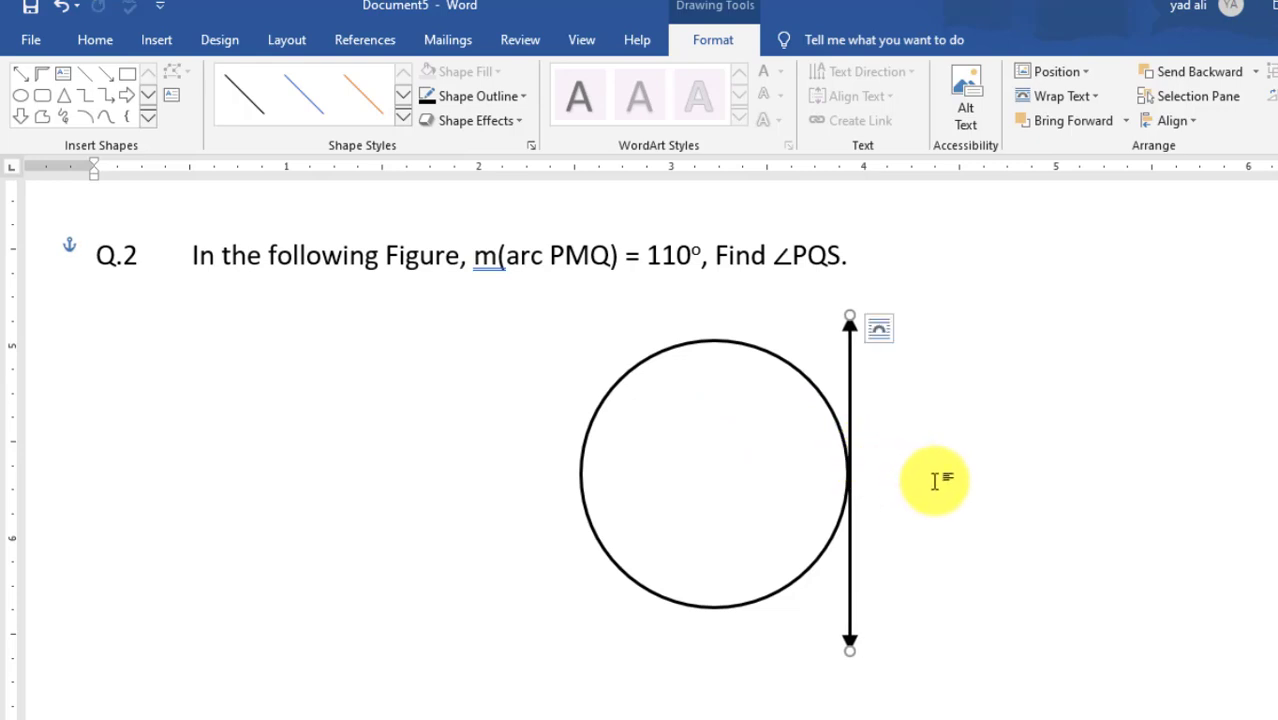
{"action": "left_click", "coordinate": [935, 481]}
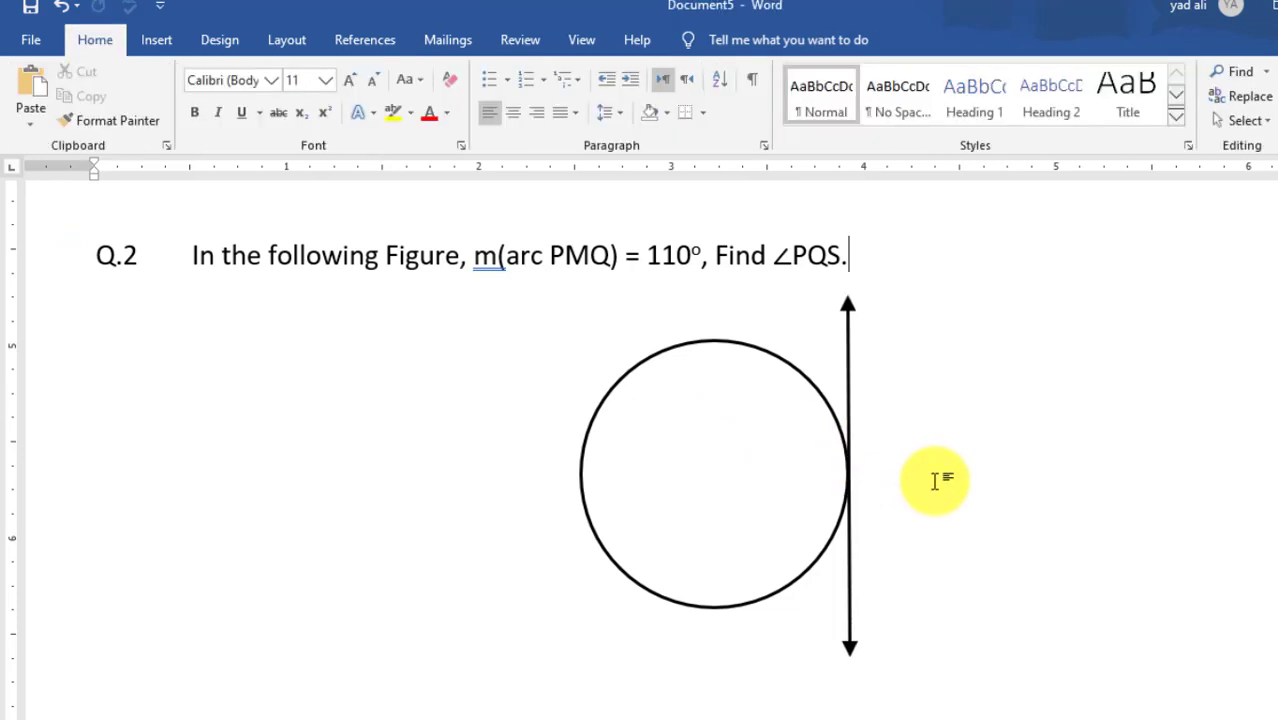
{"action": "left_click", "coordinate": [156, 40]}
Step: Draw a straight 1 pt line from the tangent point to the circle's upper-left edge
{"action": "left_click", "coordinate": [255, 122]}
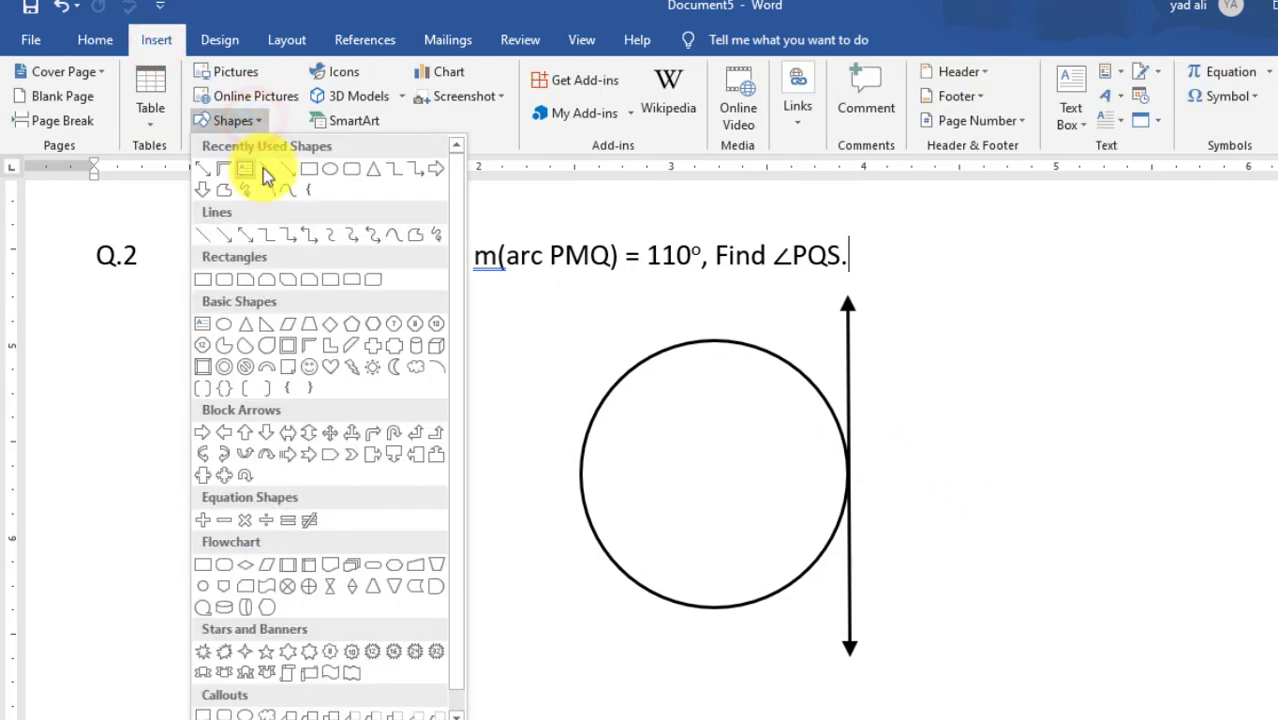
{"action": "left_click", "coordinate": [264, 172]}
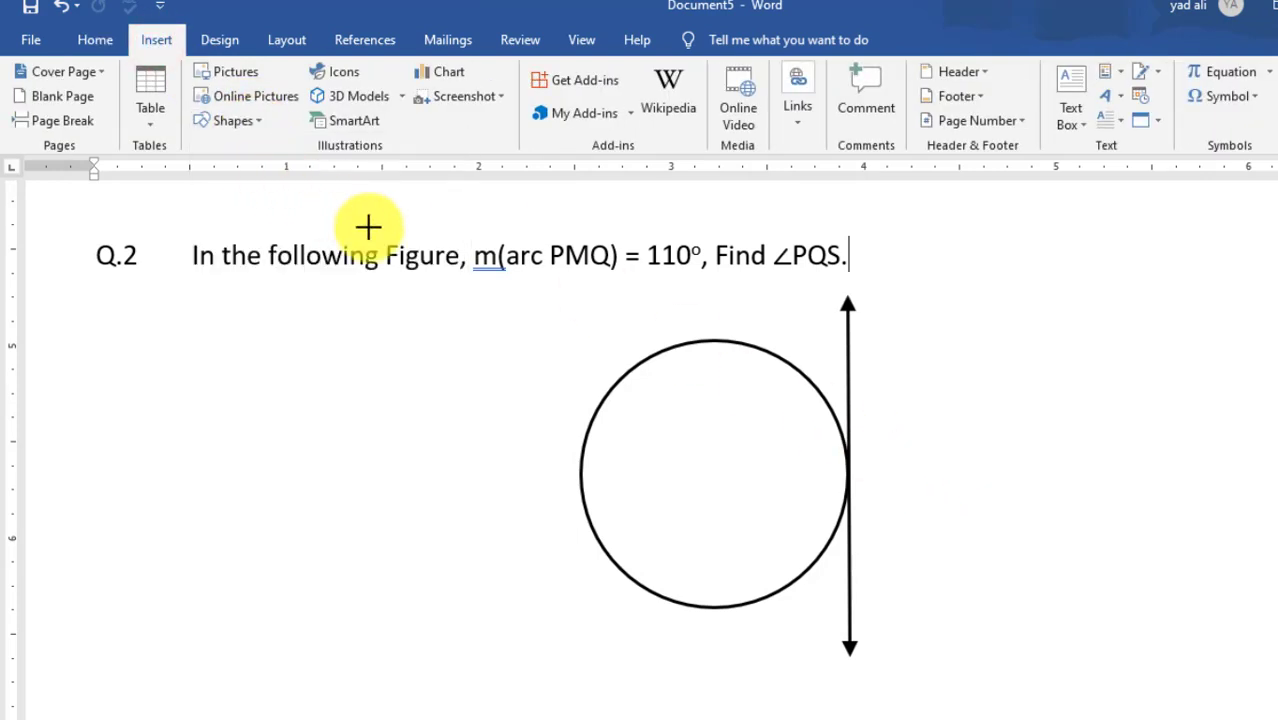
{"action": "left_click_drag", "start_coordinate": [848, 476], "coordinate": [651, 364]}
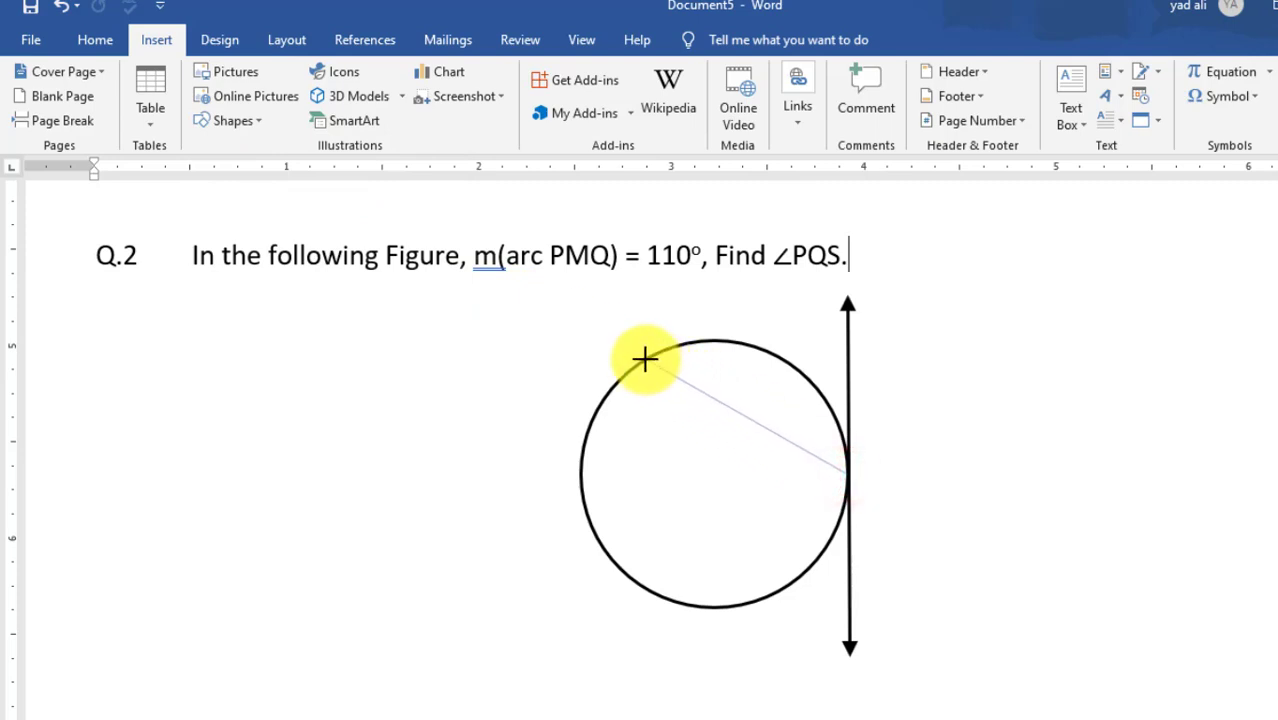
{"action": "left_click_drag", "start_coordinate": [645, 361], "coordinate": [645, 359]}
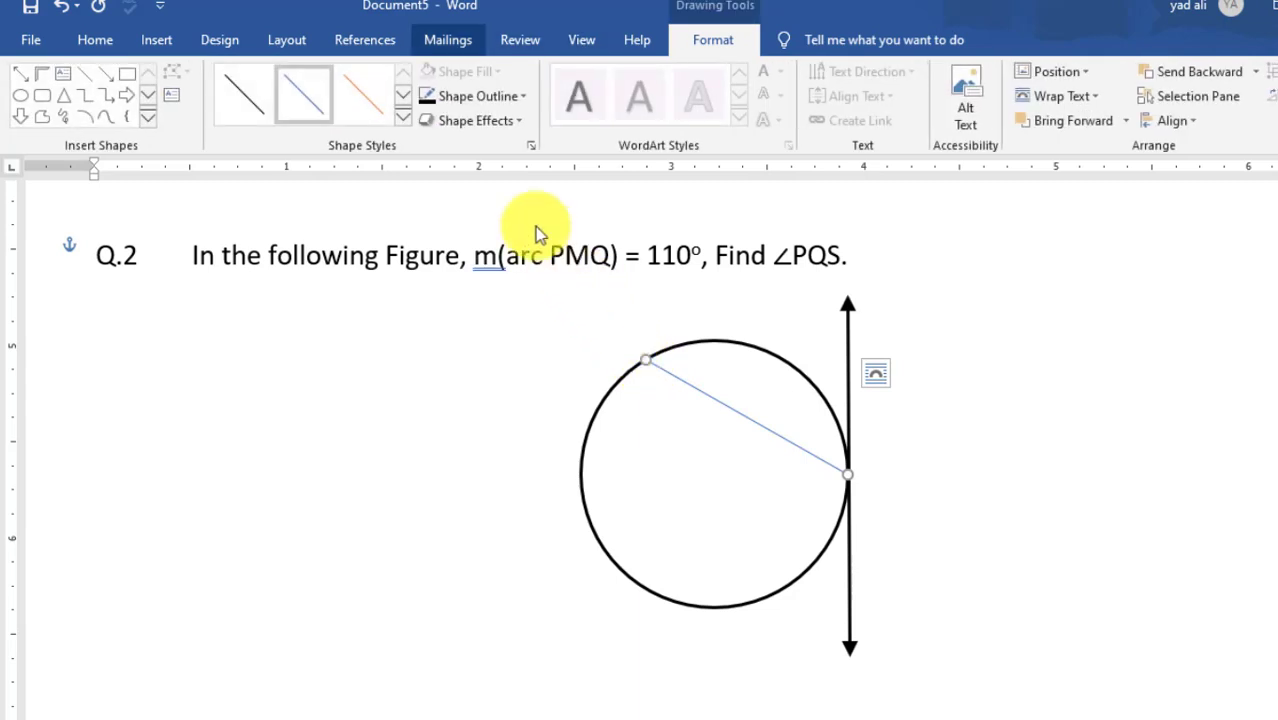
{"action": "left_click", "coordinate": [518, 96]}
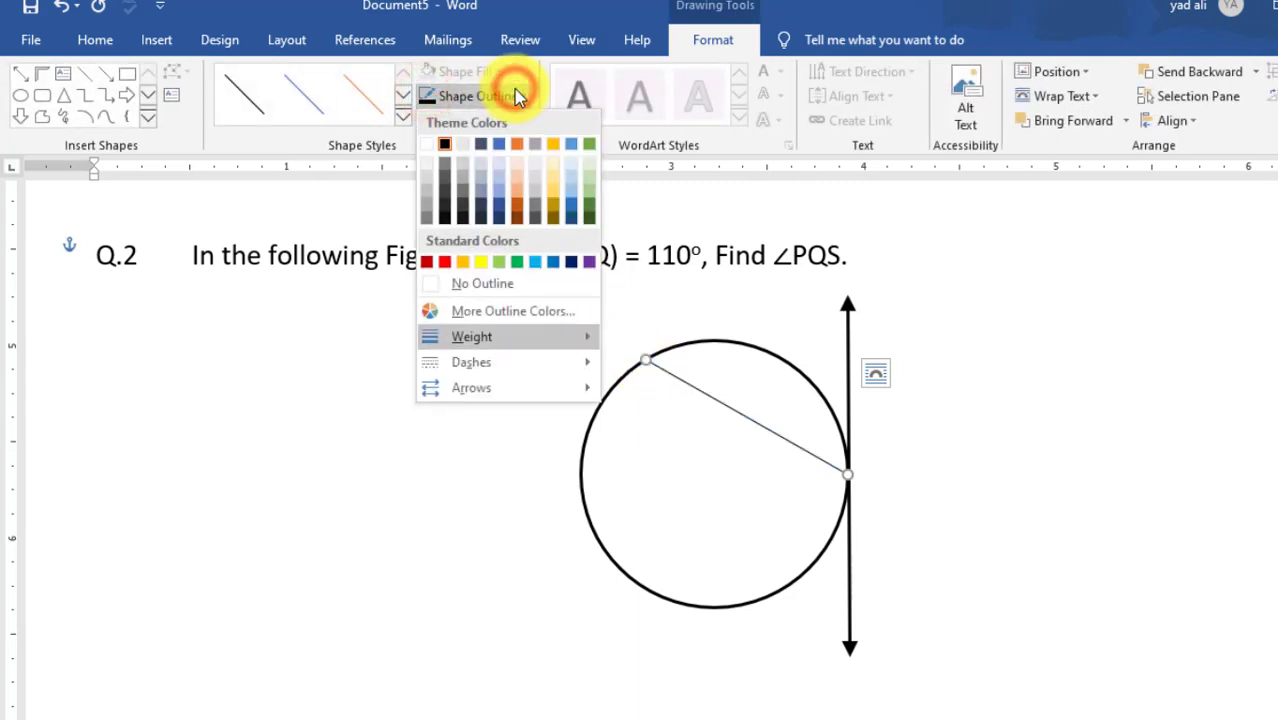
{"action": "mouse_move", "coordinate": [480, 337]}
{"action": "left_click", "coordinate": [689, 409]}
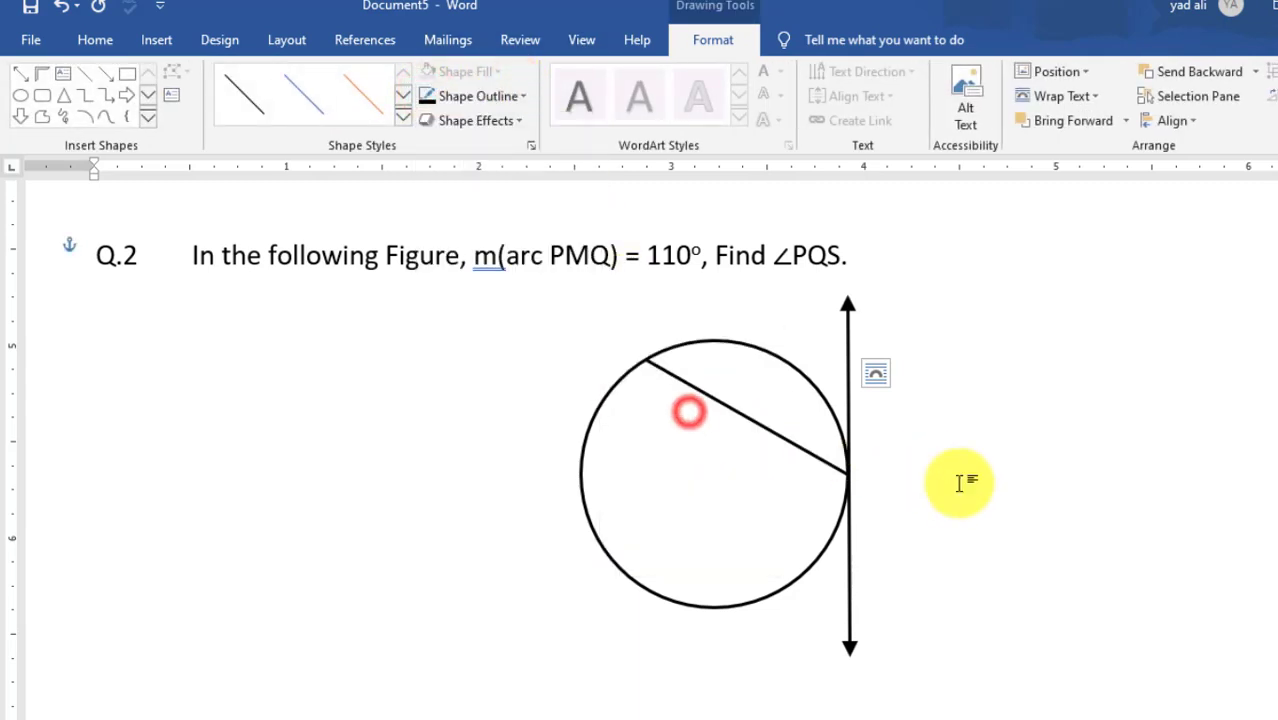
{"action": "left_click", "coordinate": [959, 483]}
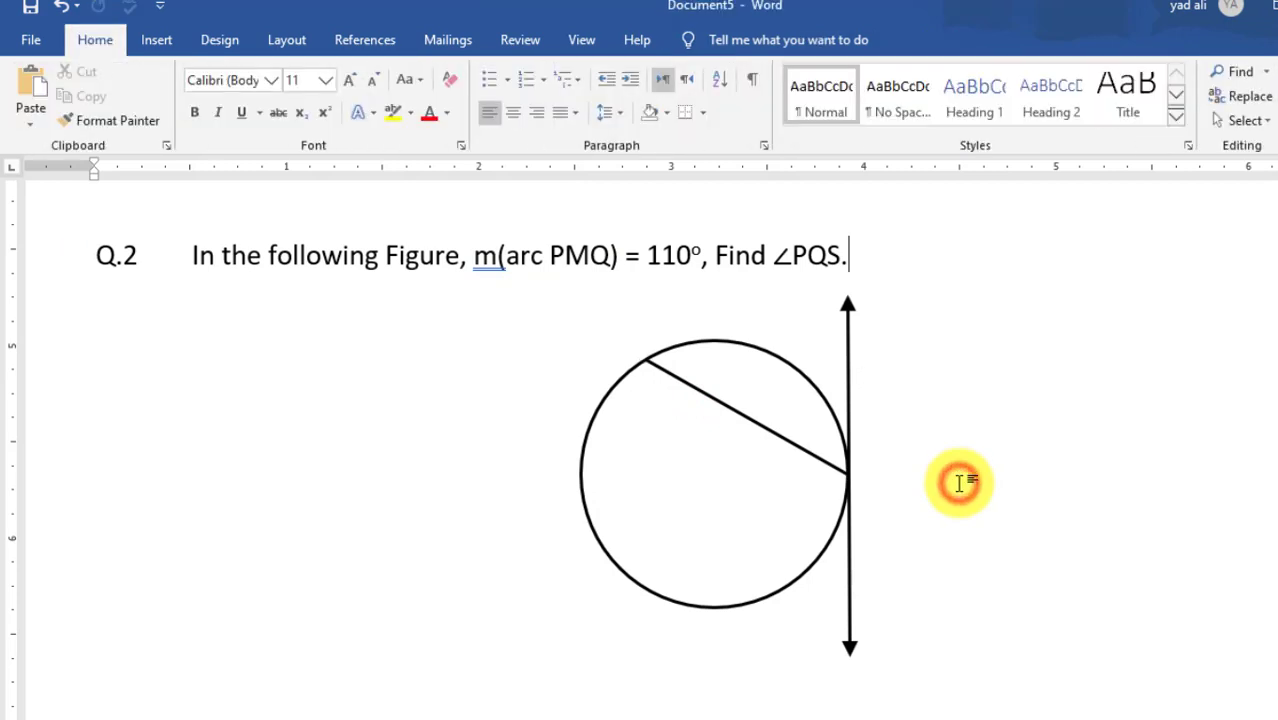
Step: Copy a letter label box from the Q.1 triangle down to the Q.2 figure
{"action": "scroll", "coordinate": [959, 483], "scroll_direction": "up", "scroll_amount": 2}
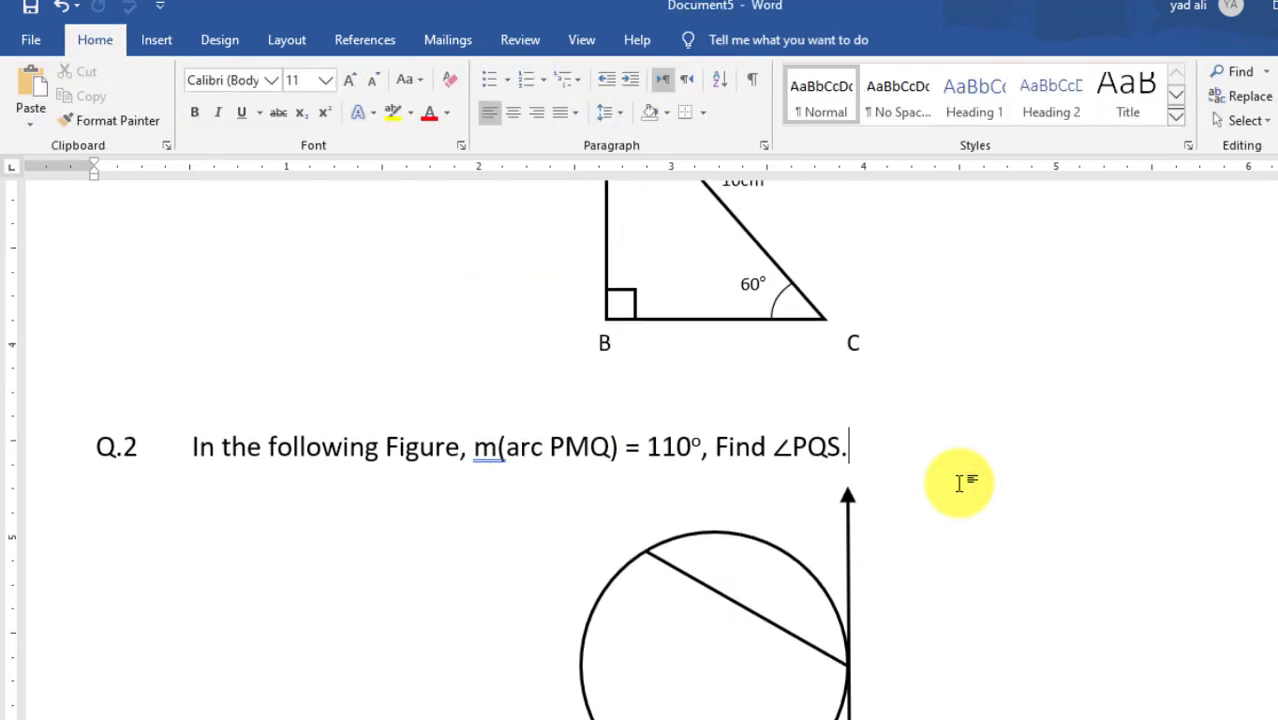
{"action": "left_click", "coordinate": [852, 340]}
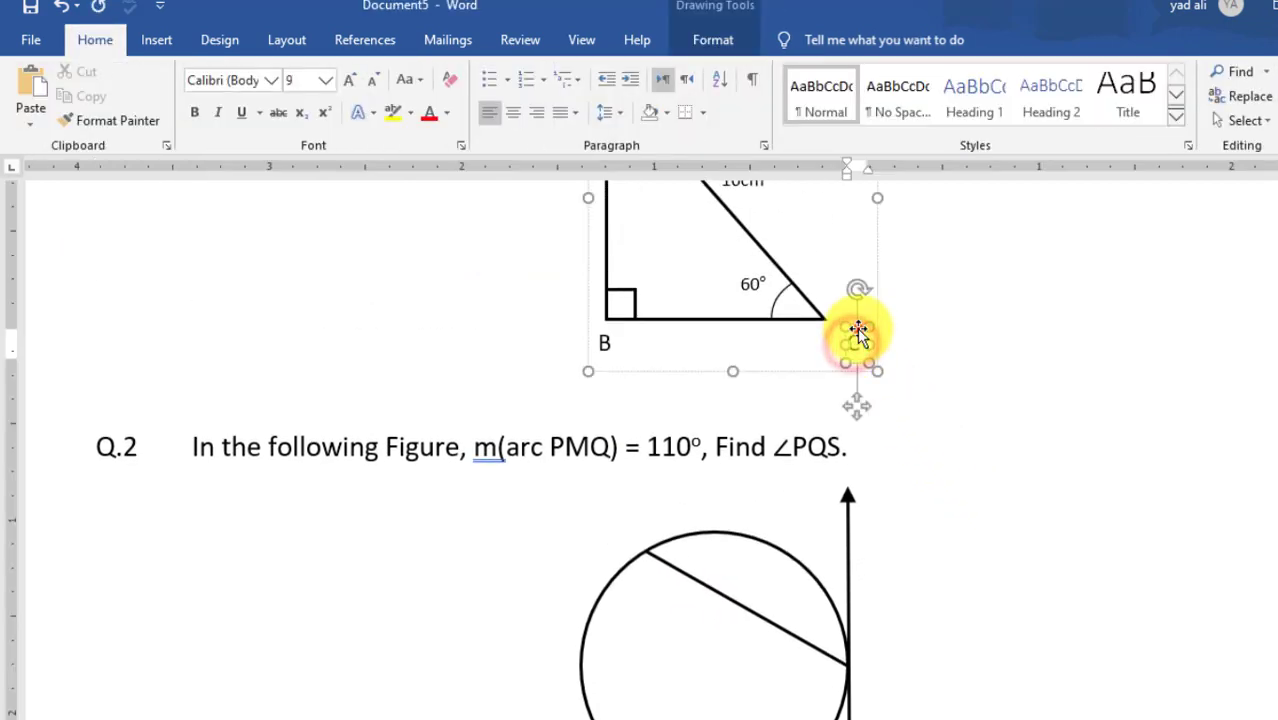
{"action": "left_click", "coordinate": [857, 330]}
{"action": "left_click", "coordinate": [1002, 378]}
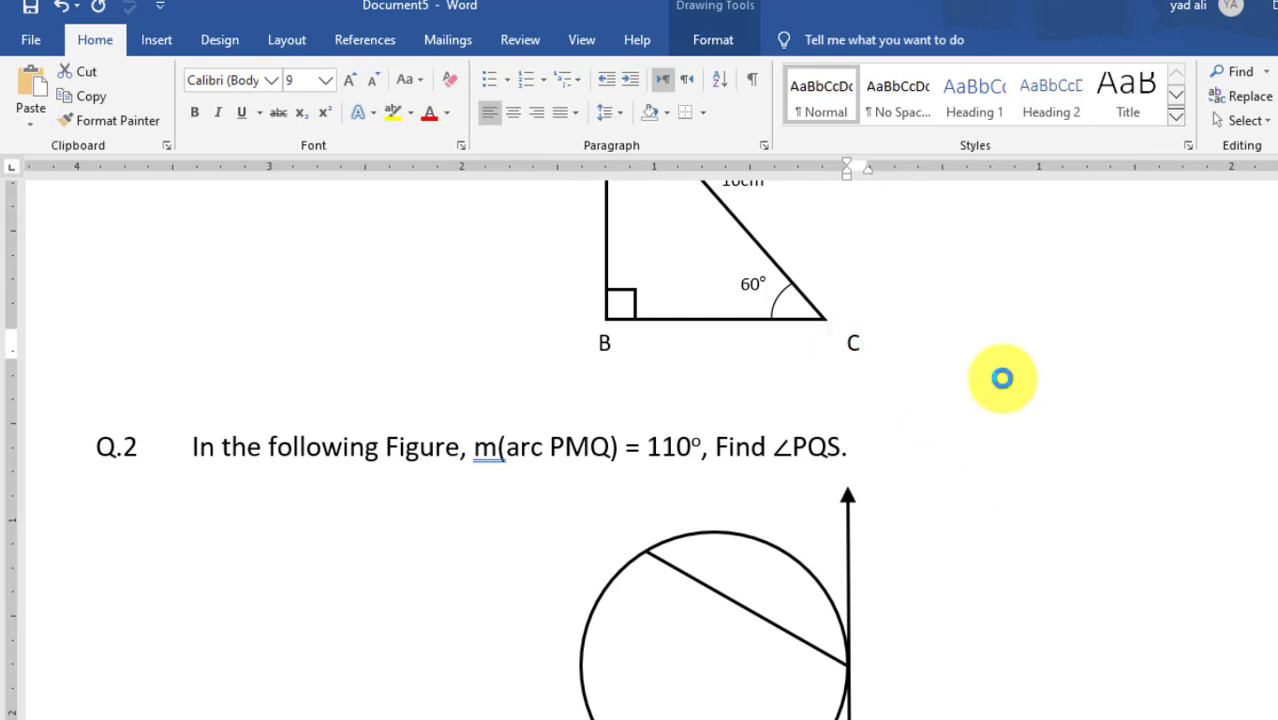
{"action": "scroll", "coordinate": [1004, 378], "scroll_direction": "up", "scroll_amount": 7}
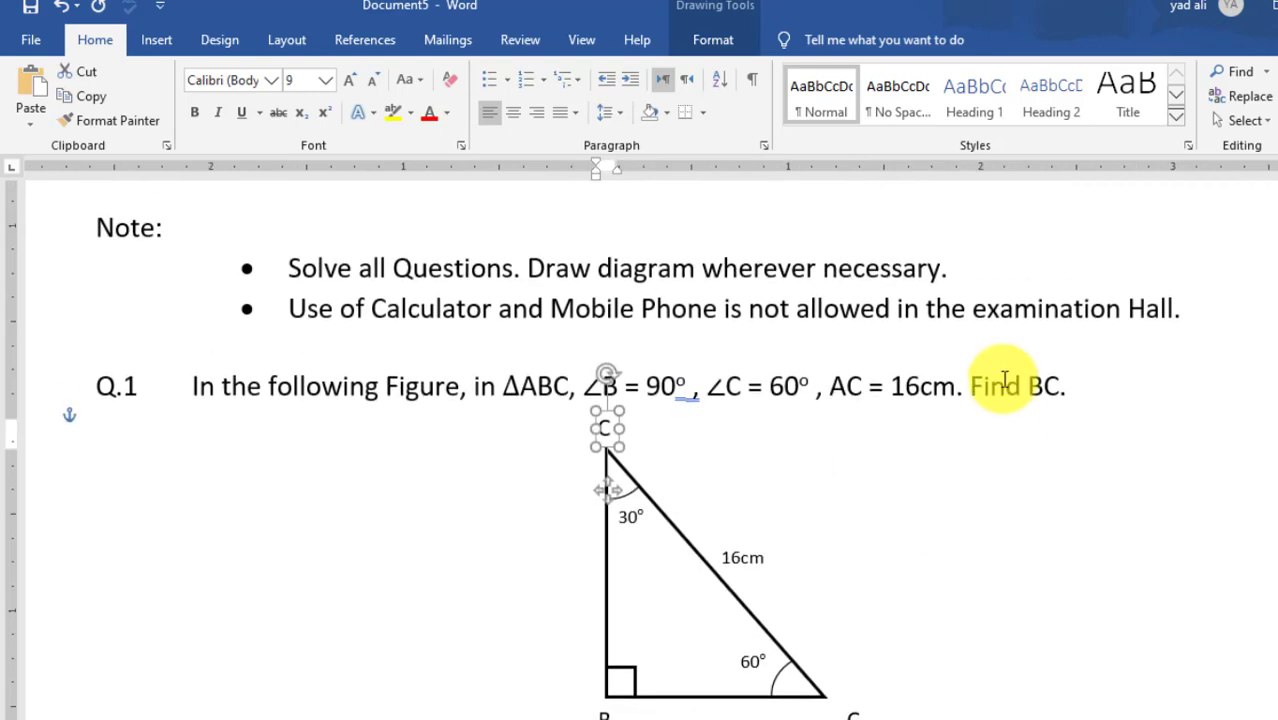
{"action": "left_click", "coordinate": [607, 420]}
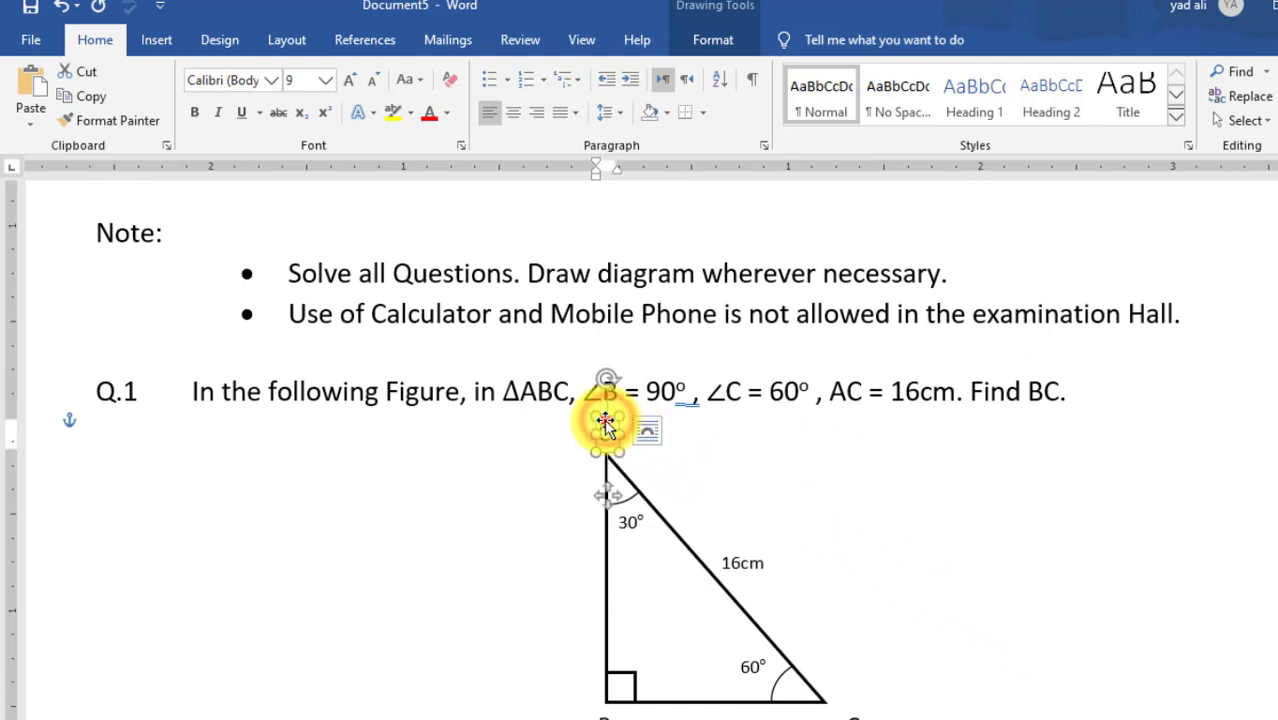
{"action": "left_click_drag", "start_coordinate": [607, 420], "coordinate": [985, 610]}
{"action": "scroll", "coordinate": [1068, 620], "scroll_direction": "down", "scroll_amount": 8}
{"action": "scroll", "coordinate": [1065, 618], "scroll_direction": "up", "scroll_amount": 4}
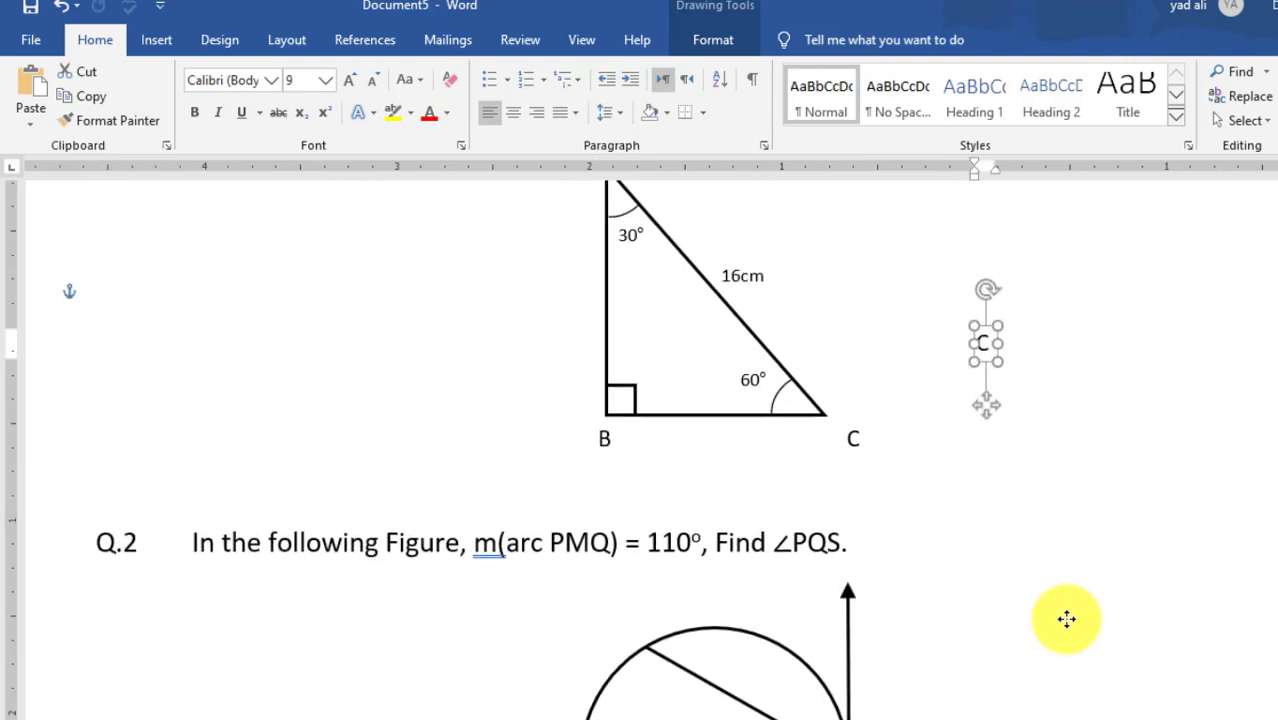
{"action": "left_click_drag", "start_coordinate": [987, 327], "coordinate": [970, 636]}
{"action": "scroll", "coordinate": [970, 634], "scroll_direction": "down", "scroll_amount": 5}
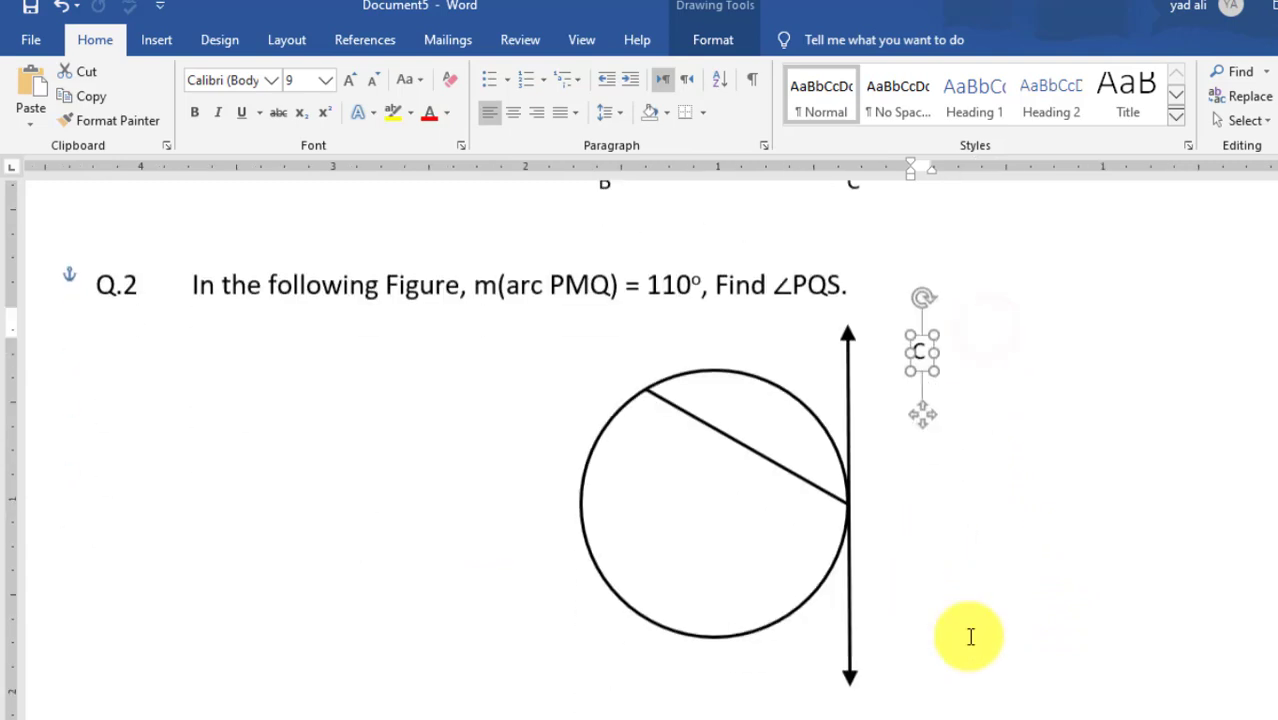
{"action": "scroll", "coordinate": [970, 634], "scroll_direction": "up", "scroll_amount": 1}
Step: Label the tangent point Q and the chord's upper end P
{"action": "left_click_drag", "start_coordinate": [921, 405], "coordinate": [886, 570]}
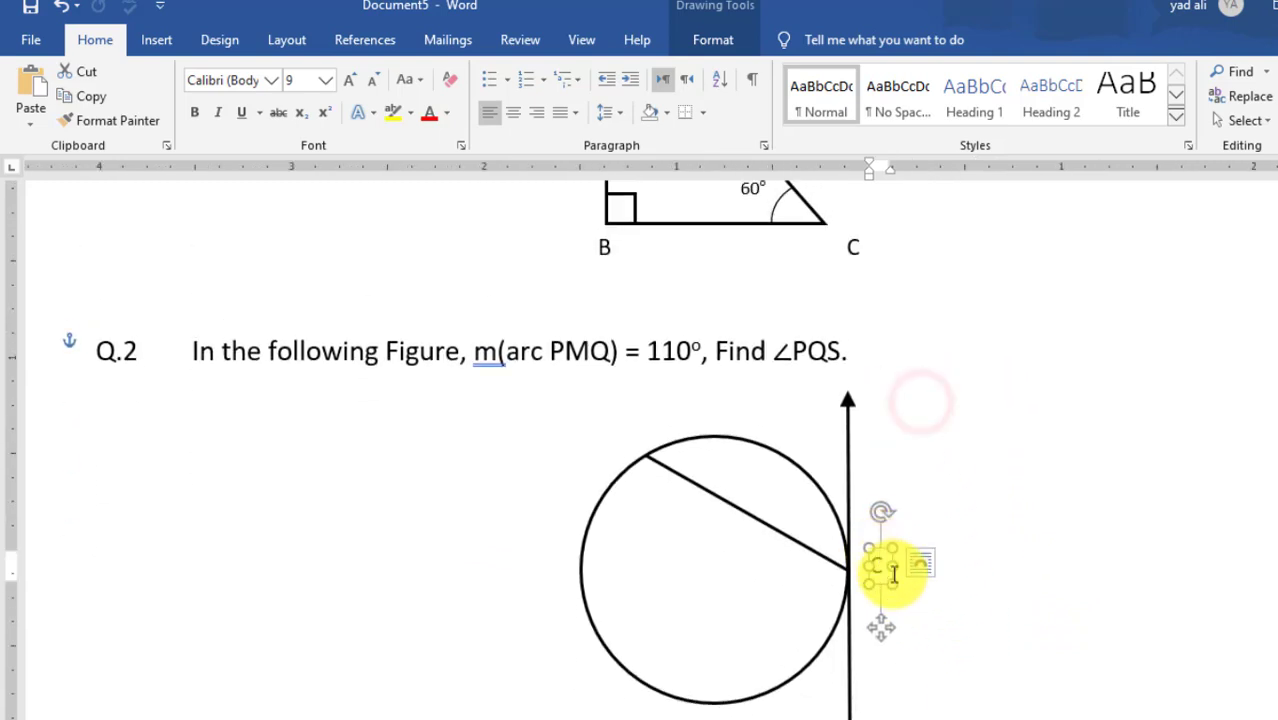
{"action": "double_click", "coordinate": [894, 571]}
{"action": "type", "text": "Q"}
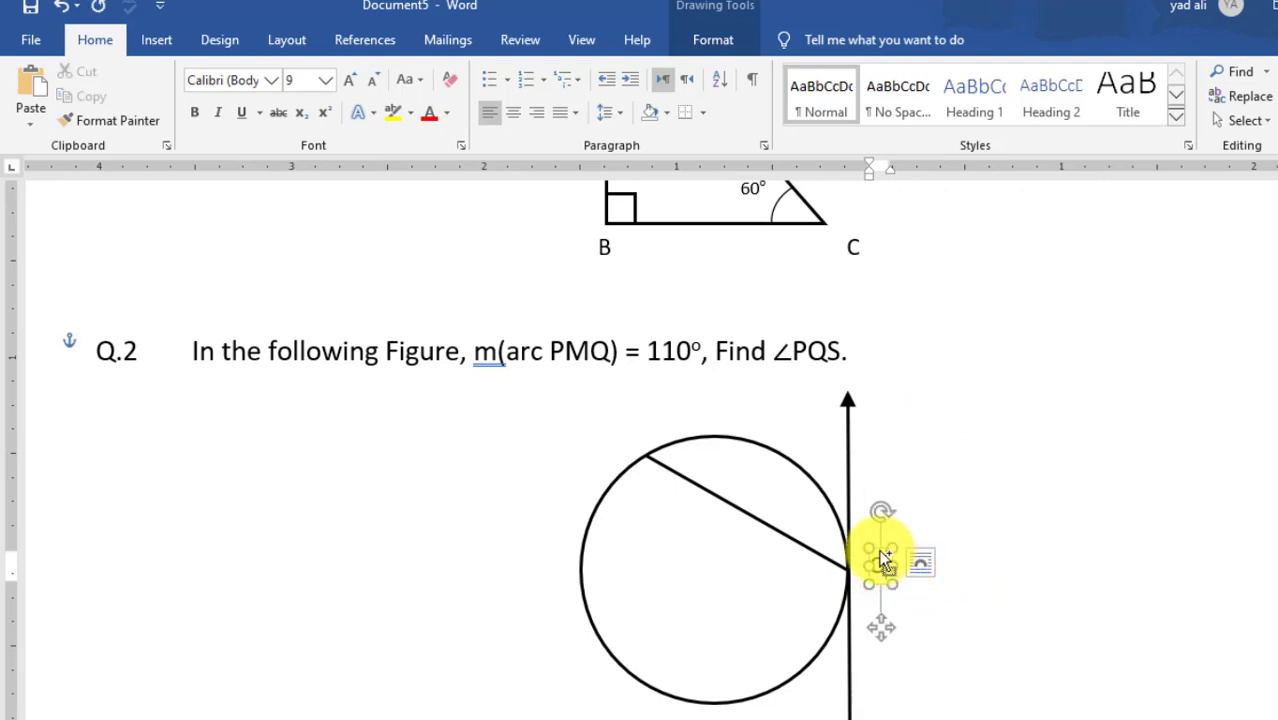
{"action": "left_click_drag", "start_coordinate": [897, 560], "coordinate": [642, 414]}
{"action": "double_click", "coordinate": [633, 427]}
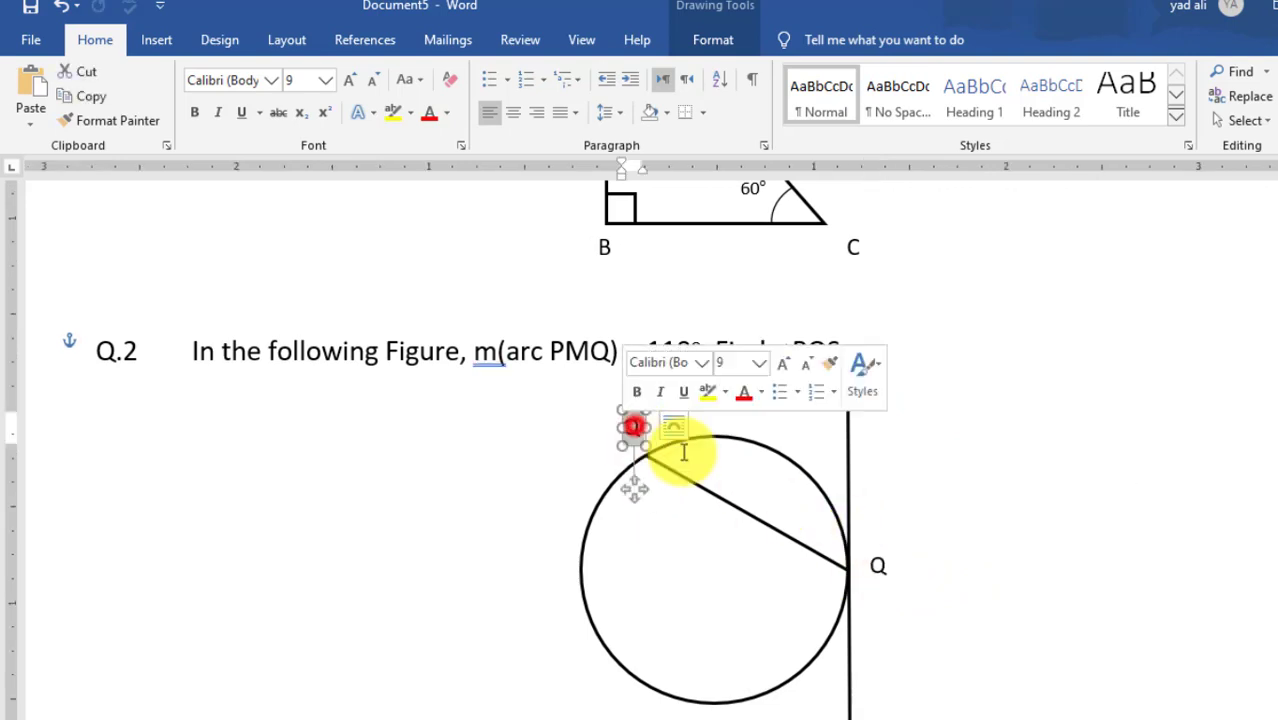
{"action": "type", "text": "P"}
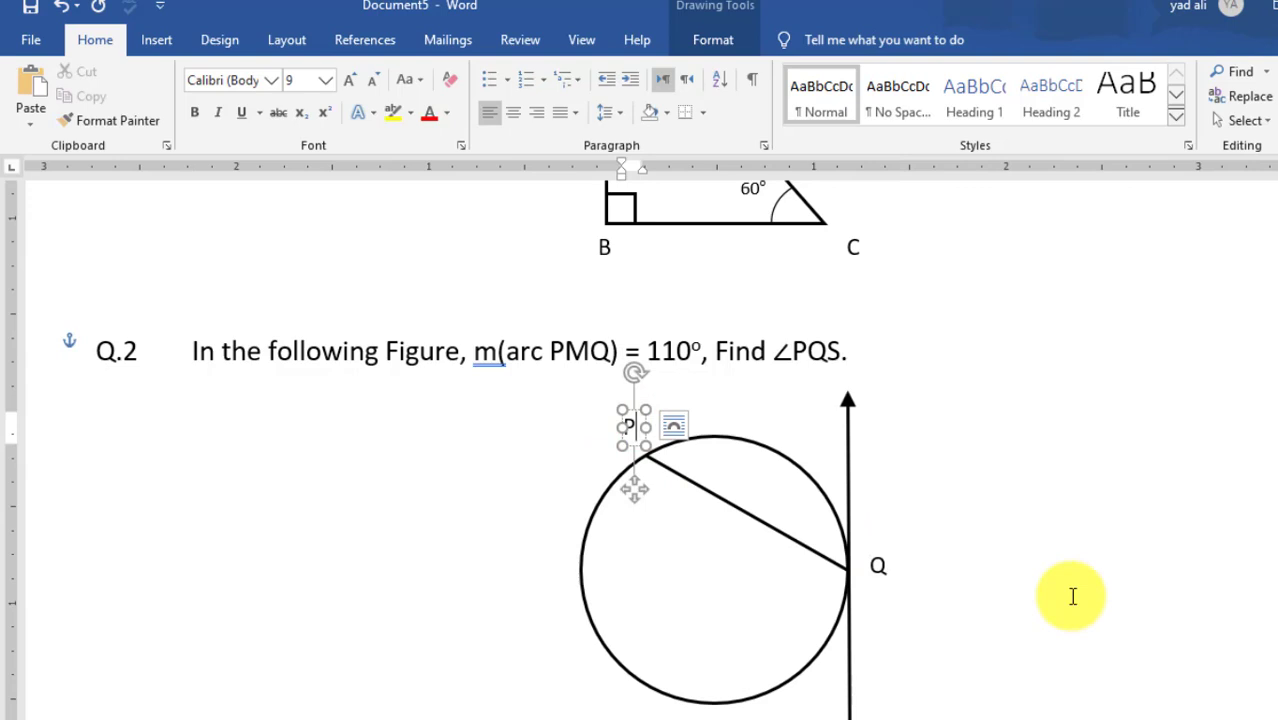
Step: Add label M at the top of the arc and S beside the line's top
{"action": "left_click_drag", "start_coordinate": [633, 414], "coordinate": [775, 427]}
{"action": "type", "text": "M"}
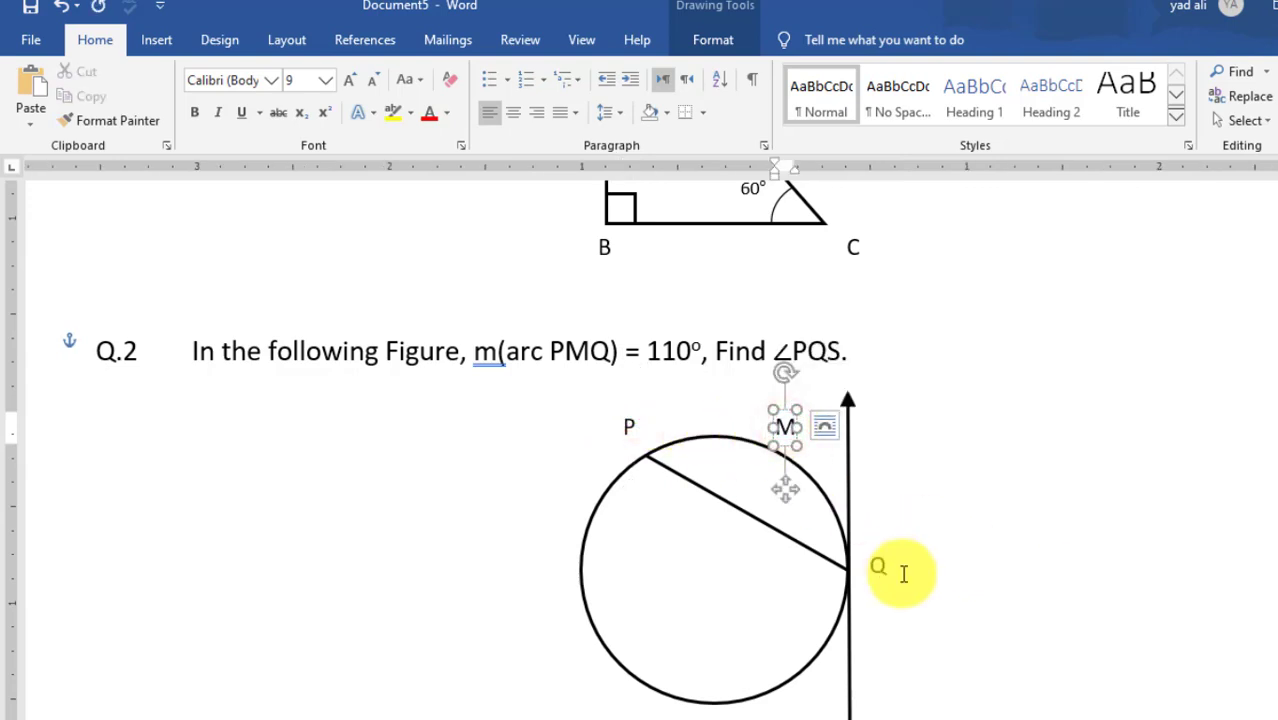
{"action": "left_click_drag", "start_coordinate": [785, 427], "coordinate": [885, 427]}
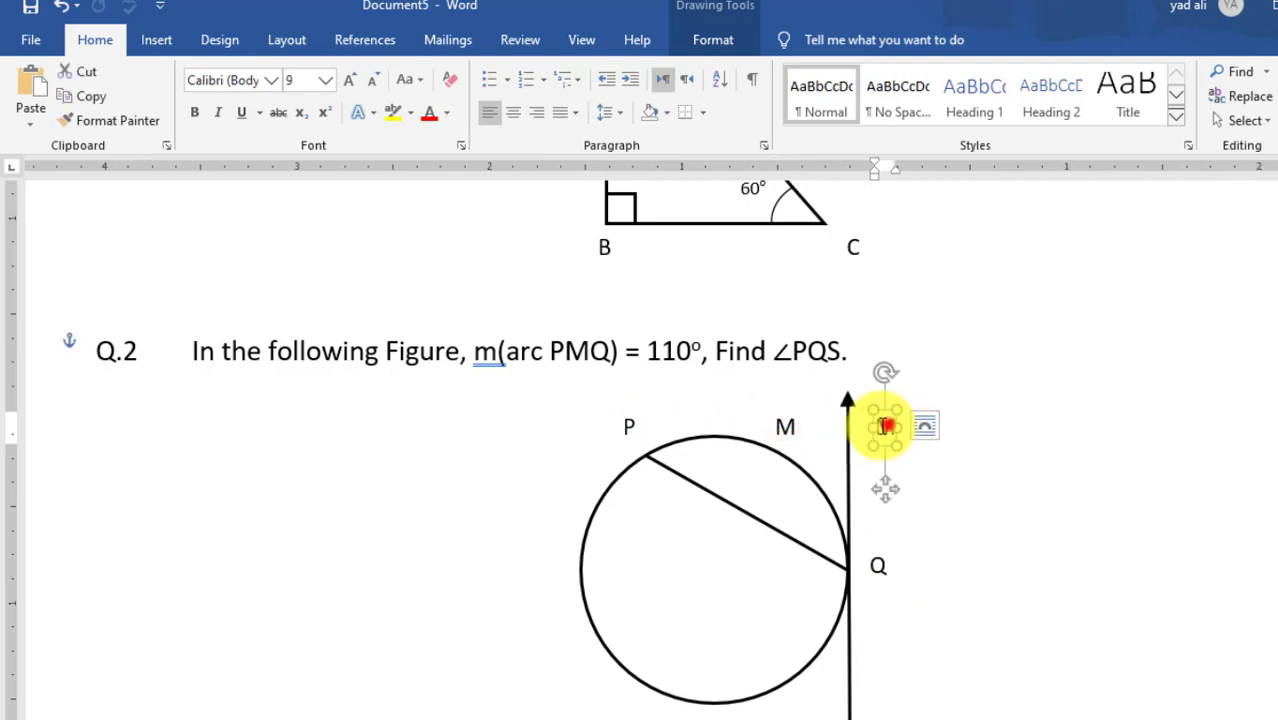
{"action": "type", "text": "S"}
{"action": "left_click", "coordinate": [882, 410]}
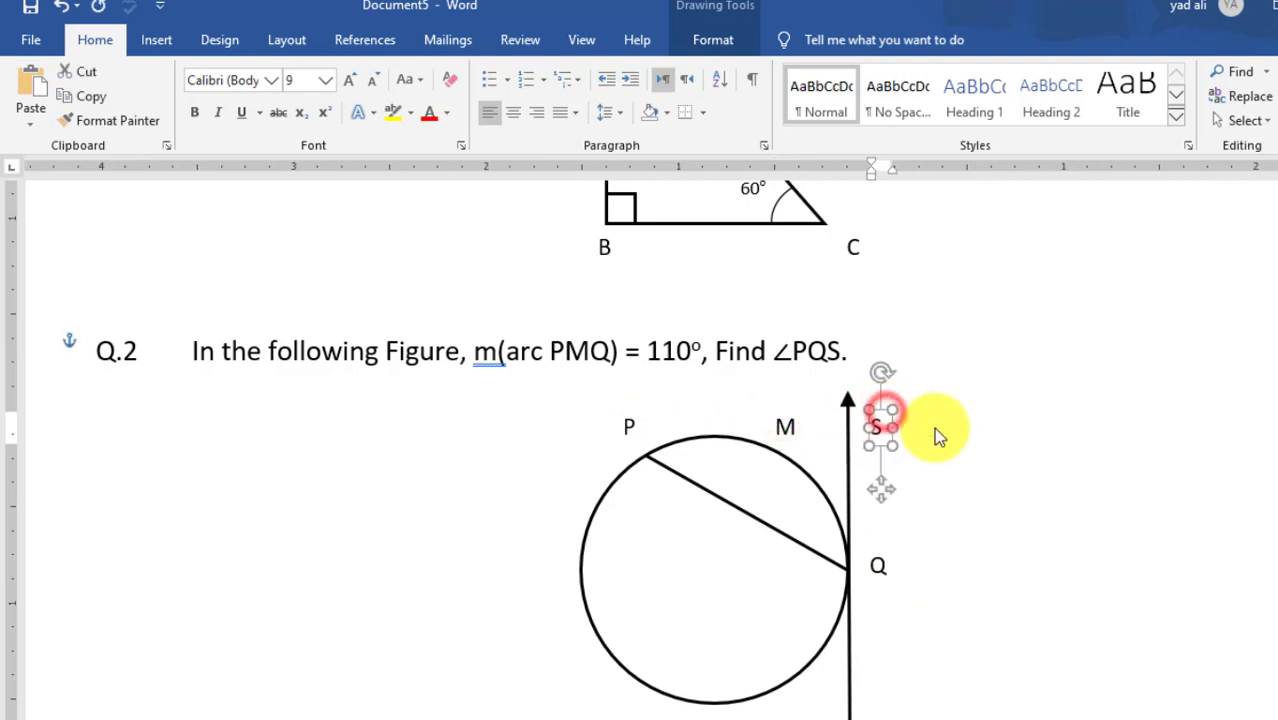
{"action": "key", "text": "Left"}
{"action": "key", "text": "Left"}
Step: Add label R below Q beside the tangent line
{"action": "scroll", "coordinate": [934, 427], "scroll_direction": "down", "scroll_amount": 3}
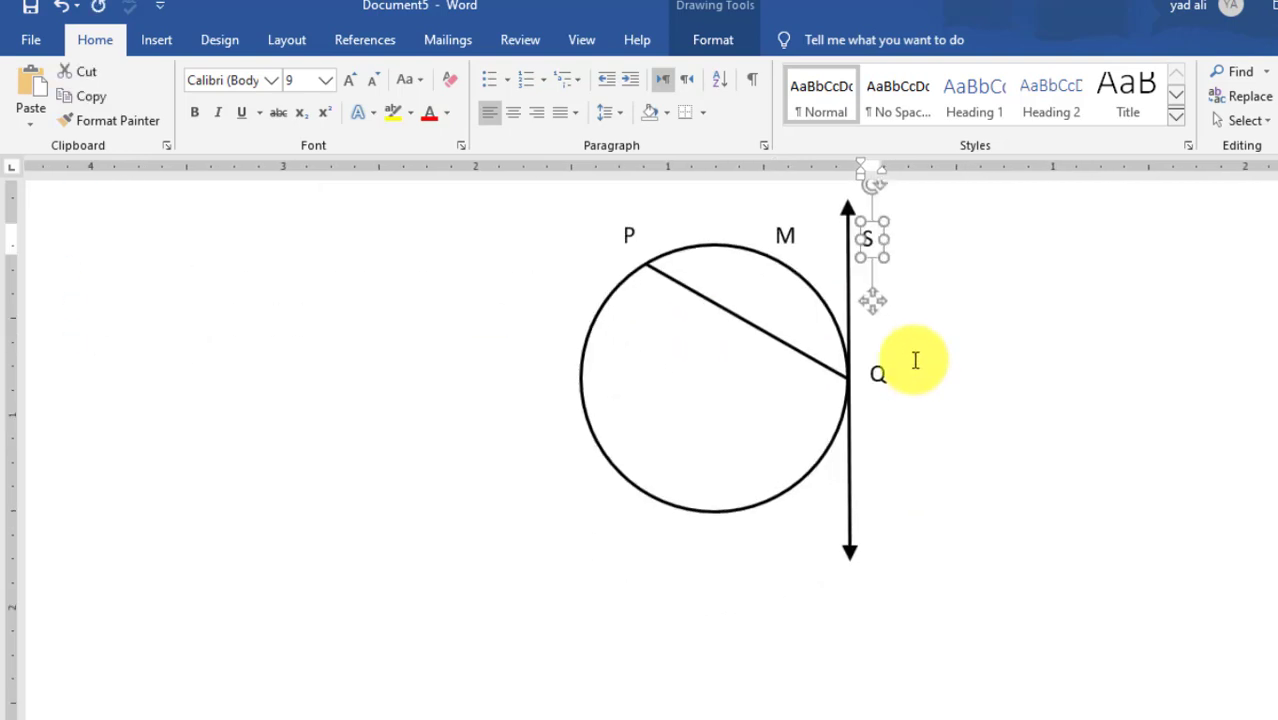
{"action": "left_click_drag", "start_coordinate": [869, 221], "coordinate": [884, 474]}
{"action": "double_click", "coordinate": [869, 497]}
{"action": "type", "text": "R"}
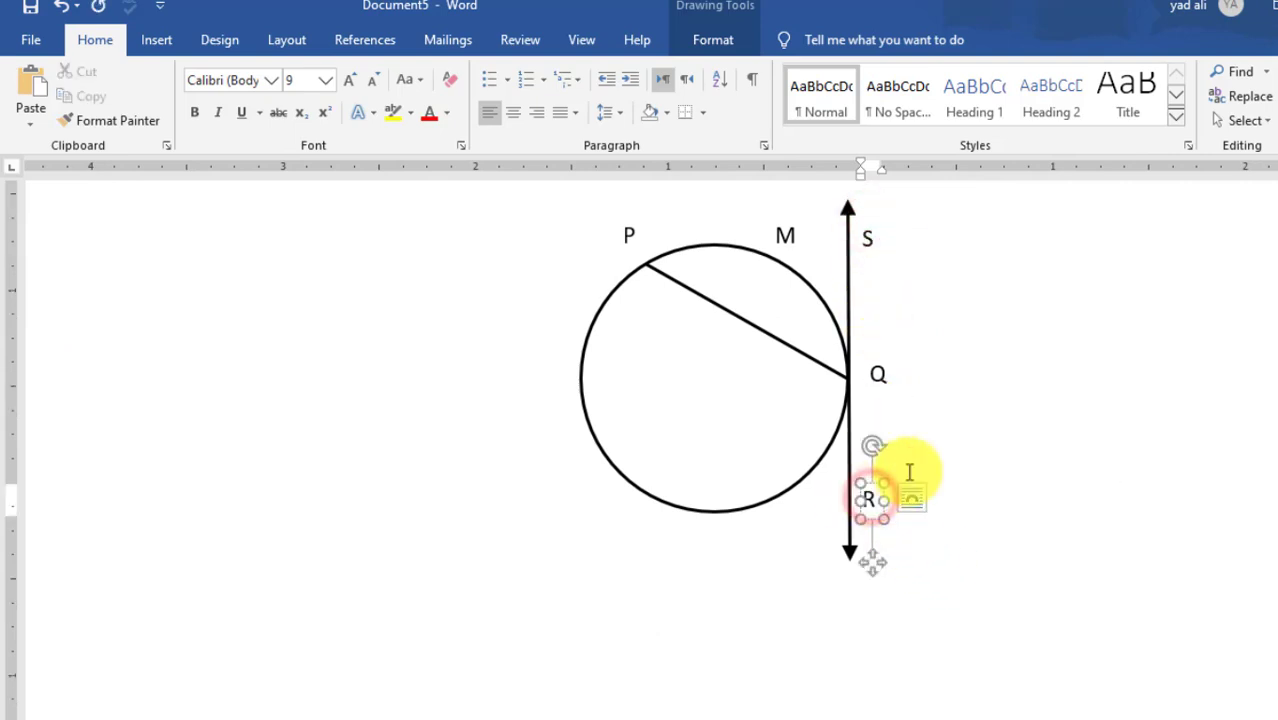
{"action": "left_click", "coordinate": [909, 472]}
{"action": "scroll", "coordinate": [964, 443], "scroll_direction": "up", "scroll_amount": 2}
Step: Draw a small dot shape with no outline, solid black fill and 0.04" size
{"action": "left_click", "coordinate": [152, 38]}
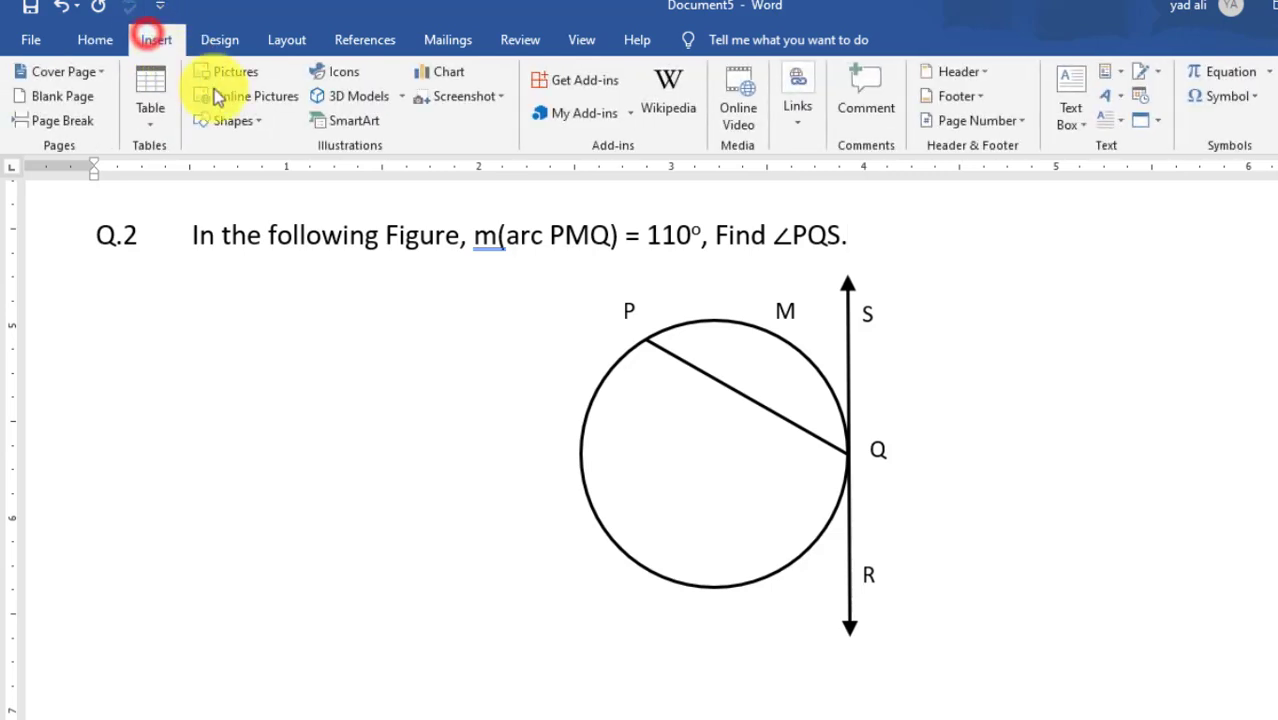
{"action": "left_click", "coordinate": [251, 120]}
{"action": "left_click", "coordinate": [330, 169]}
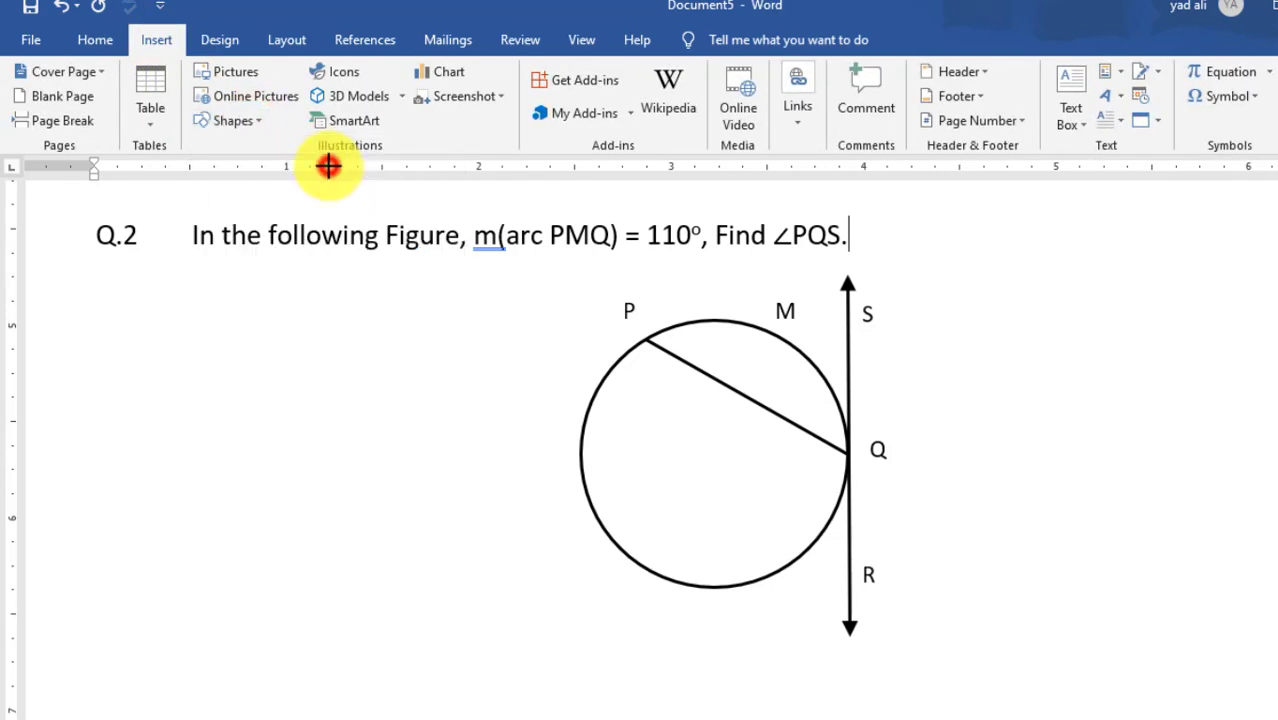
{"action": "left_click_drag", "start_coordinate": [947, 351], "coordinate": [948, 352]}
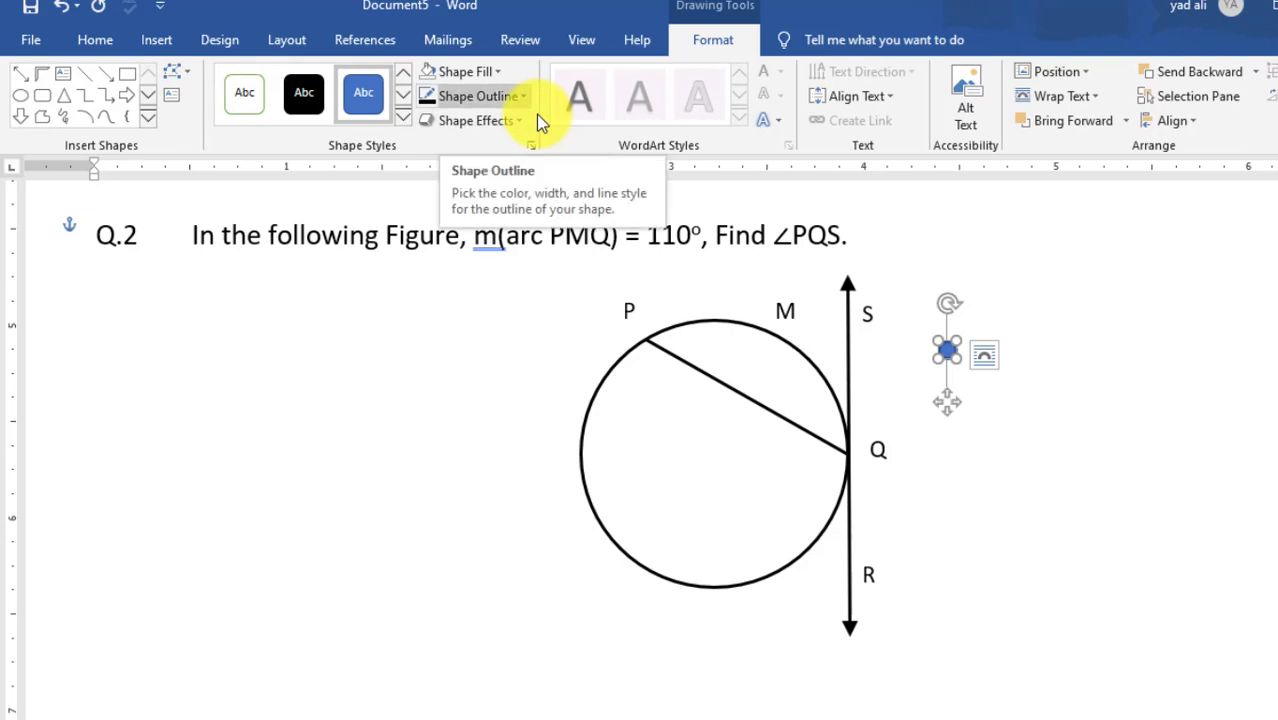
{"action": "left_click", "coordinate": [516, 93]}
{"action": "left_click", "coordinate": [499, 283]}
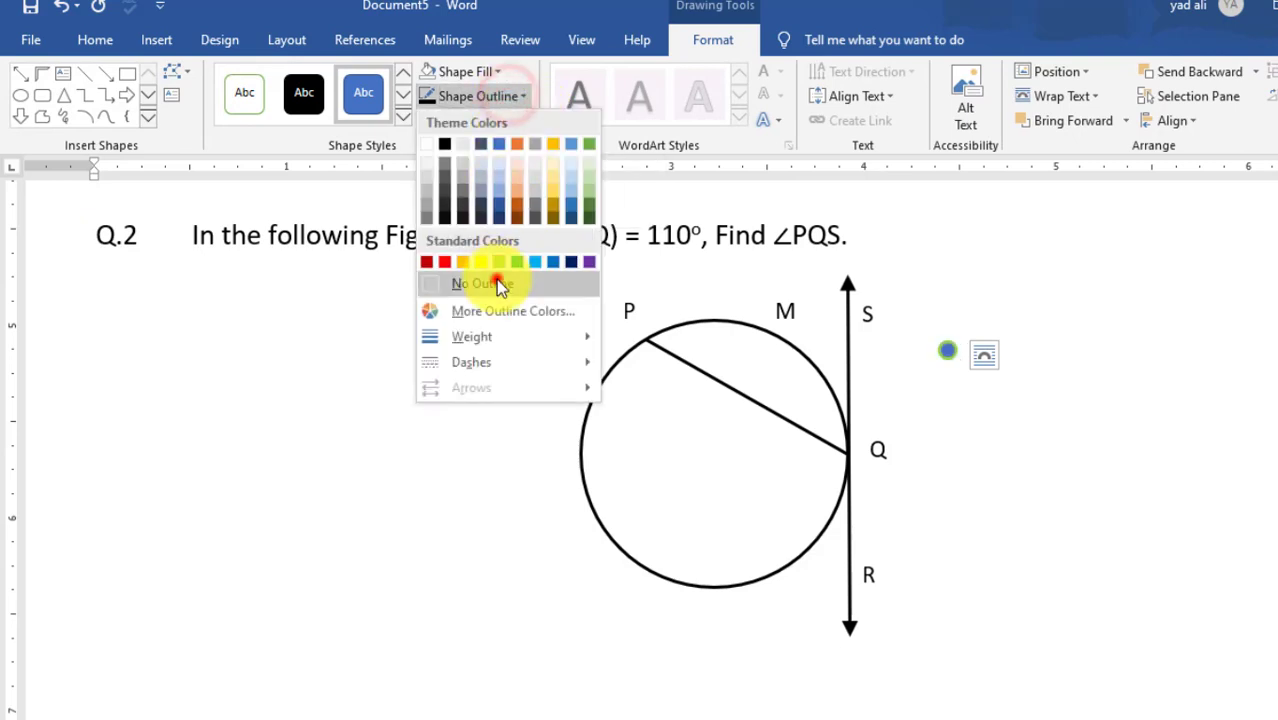
{"action": "left_click", "coordinate": [497, 71]}
{"action": "left_click", "coordinate": [446, 120]}
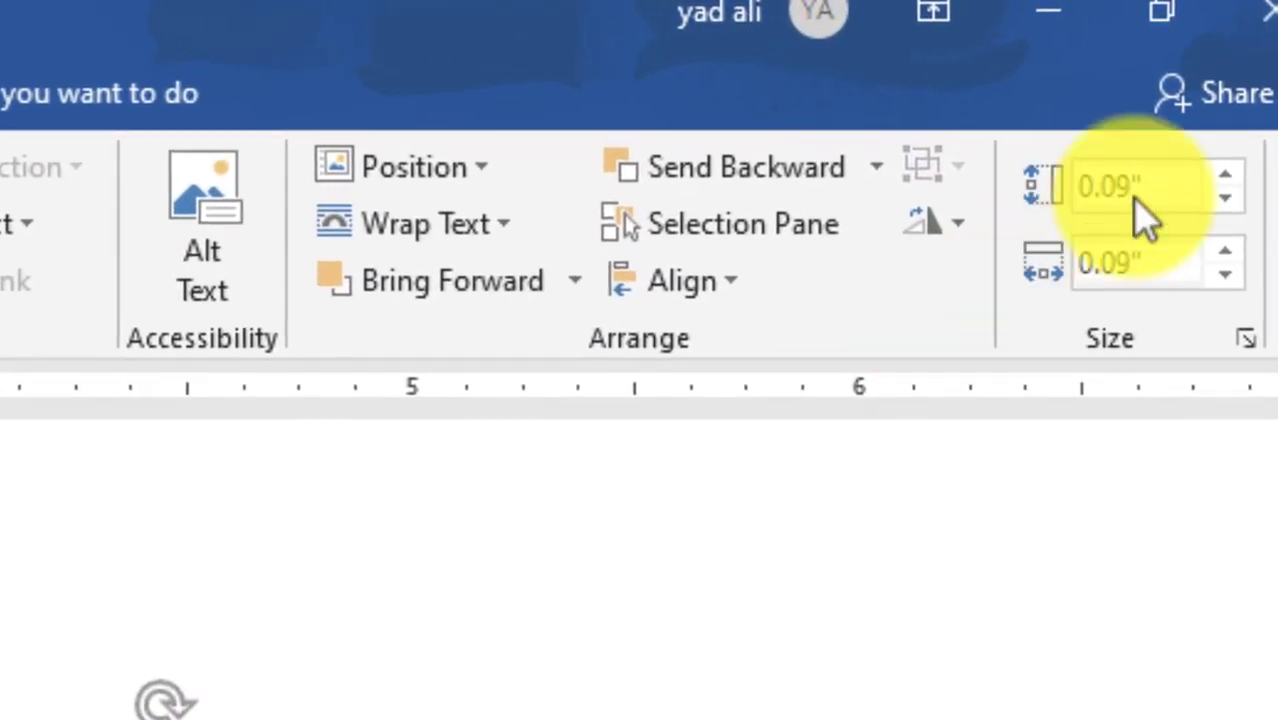
{"action": "left_click", "coordinate": [1240, 72]}
{"action": "type", "text": ".0"}
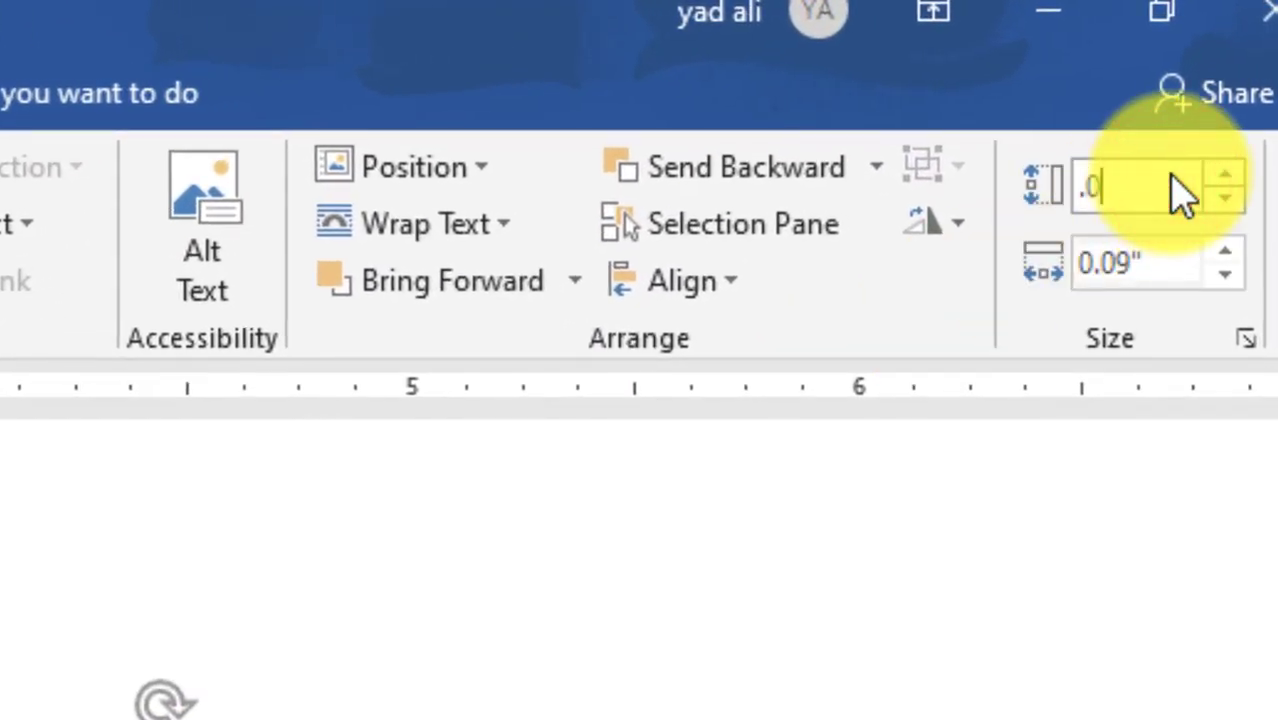
{"action": "left_click", "coordinate": [1130, 251]}
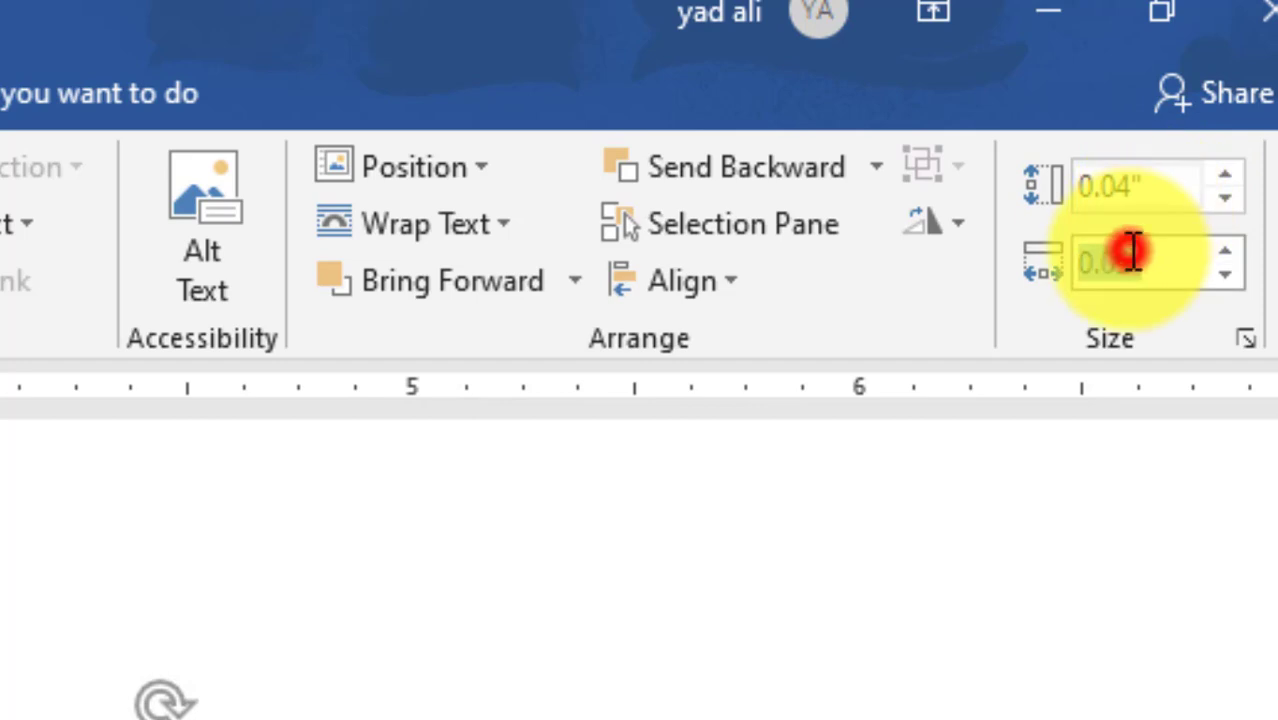
{"action": "type", "text": ".04"}
{"action": "key", "text": "Return"}
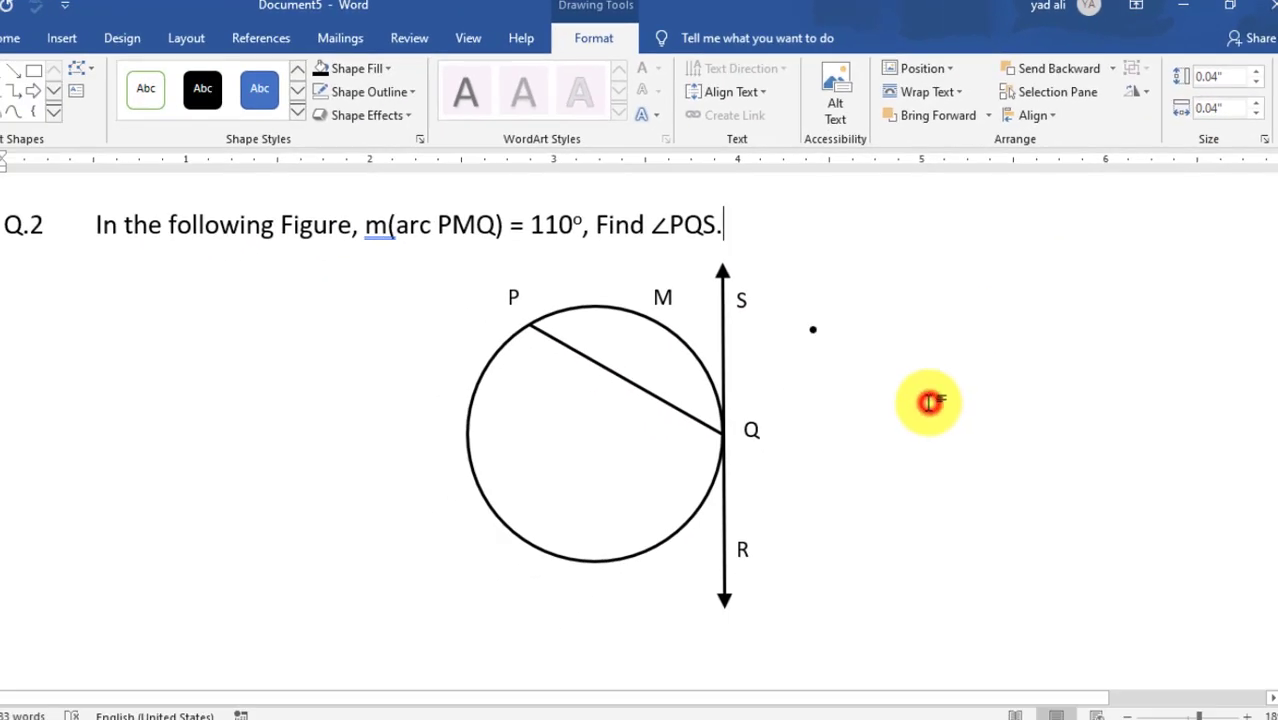
Step: Move the dot onto the tangent line at S and nudge it into place
{"action": "left_click", "coordinate": [929, 402]}
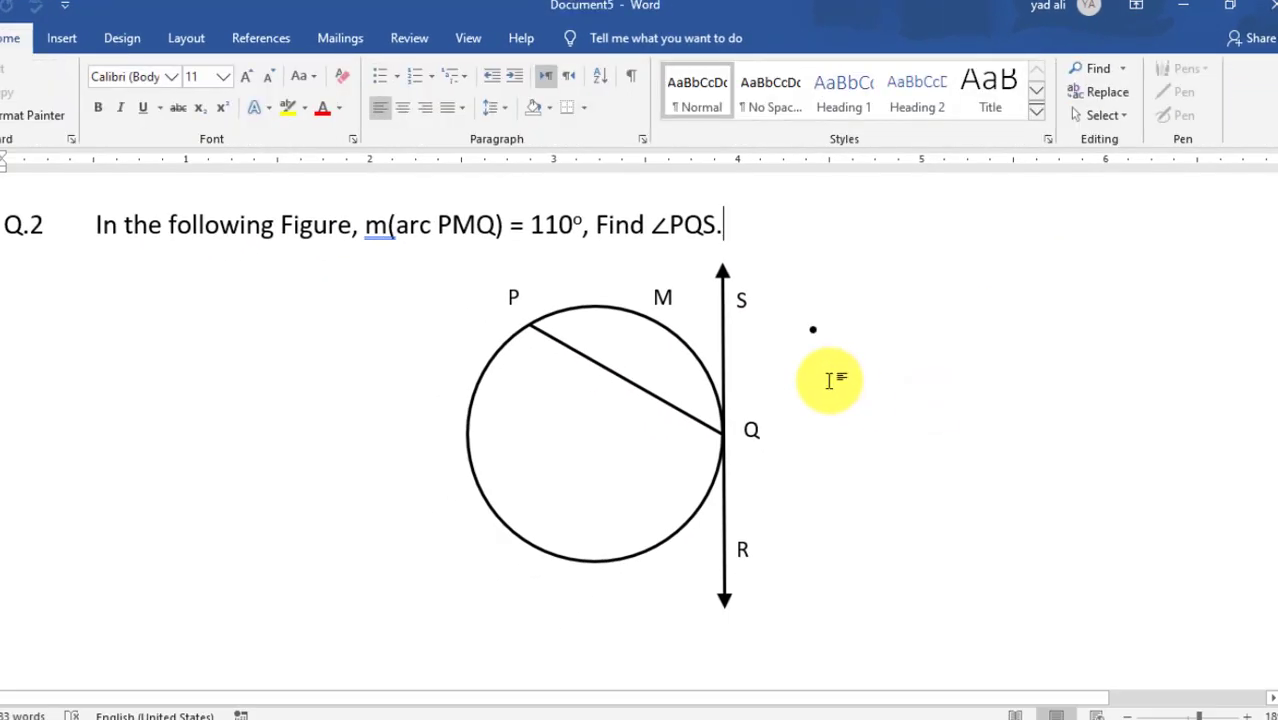
{"action": "scroll", "coordinate": [829, 381], "scroll_direction": "up", "scroll_amount": 2}
{"action": "scroll", "coordinate": [829, 381], "scroll_direction": "up", "scroll_amount": 1}
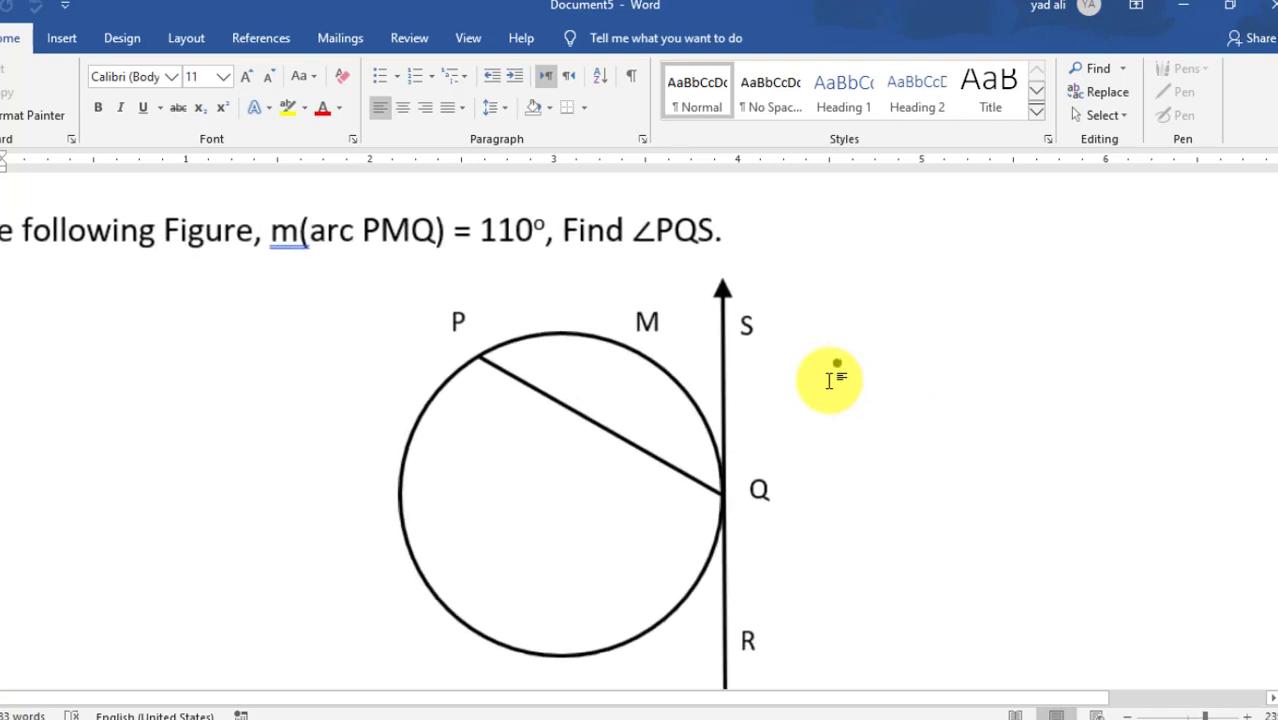
{"action": "scroll", "coordinate": [829, 381], "scroll_direction": "up", "scroll_amount": 2}
{"action": "scroll", "coordinate": [829, 381], "scroll_direction": "up", "scroll_amount": 1}
{"action": "left_click", "coordinate": [868, 401]}
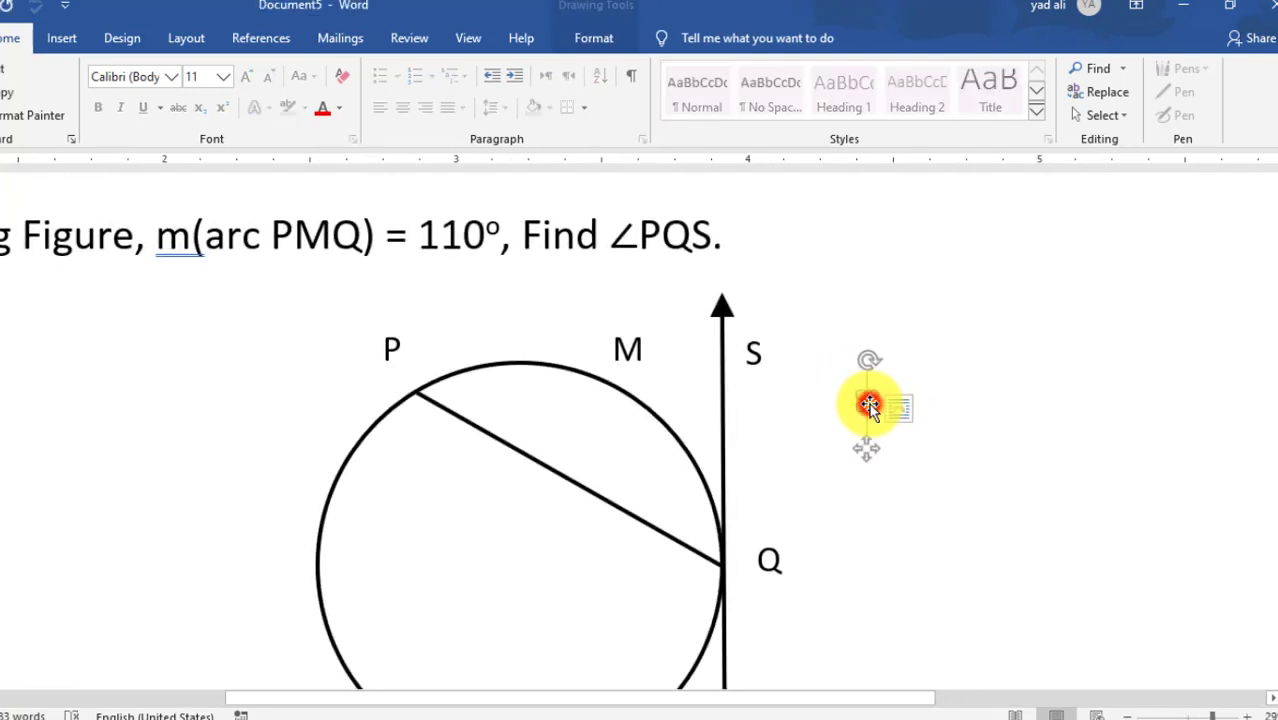
{"action": "left_click_drag", "start_coordinate": [866, 403], "coordinate": [720, 357]}
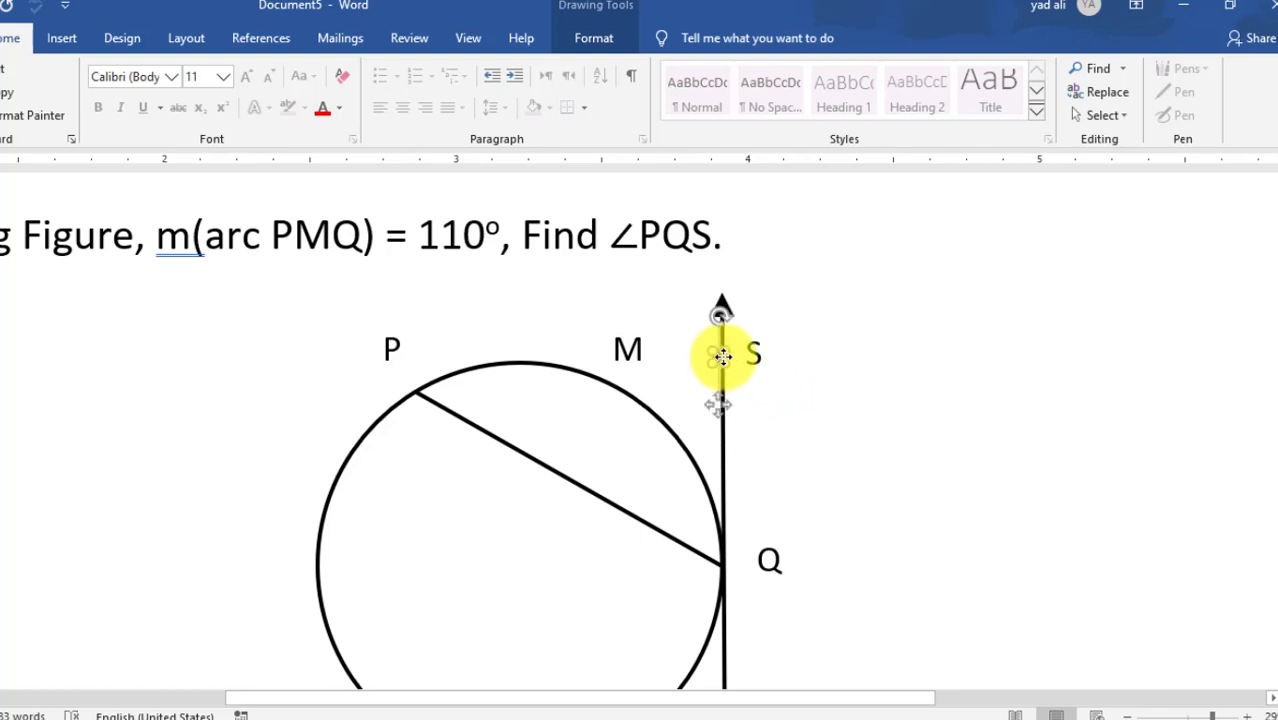
{"action": "left_click", "coordinate": [840, 451]}
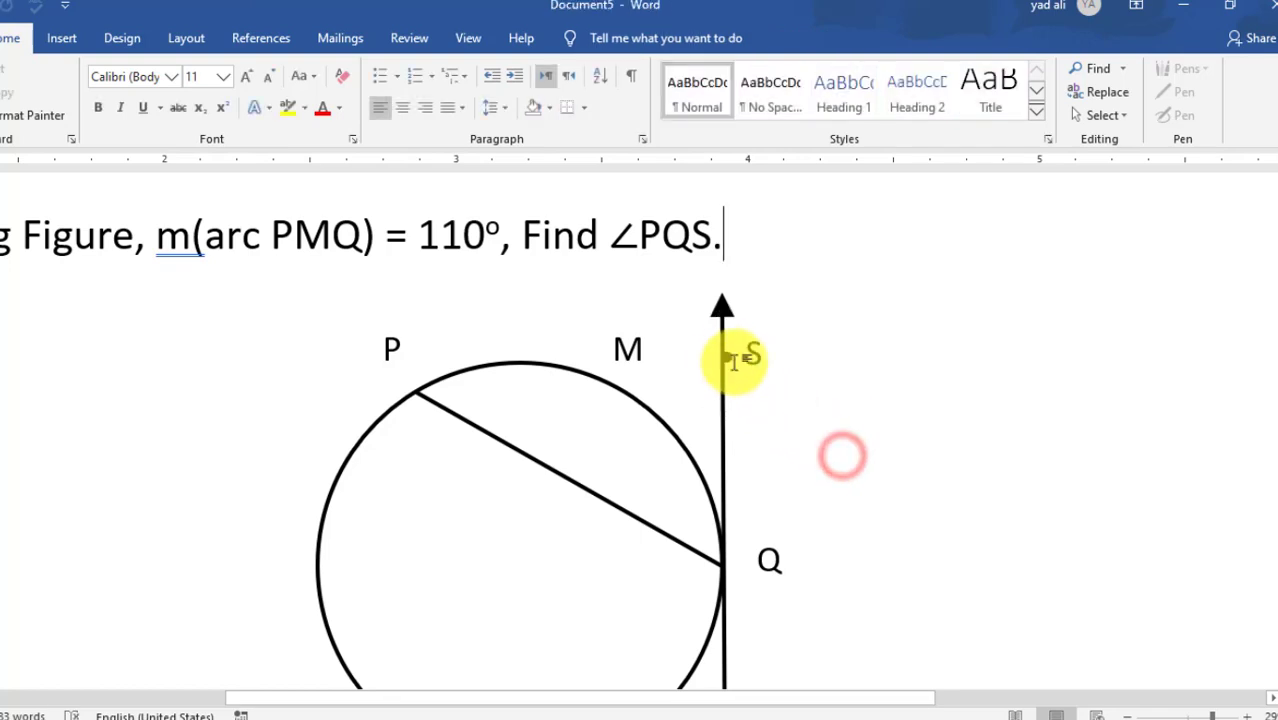
{"action": "left_click", "coordinate": [768, 372]}
{"action": "key", "text": "Left"}
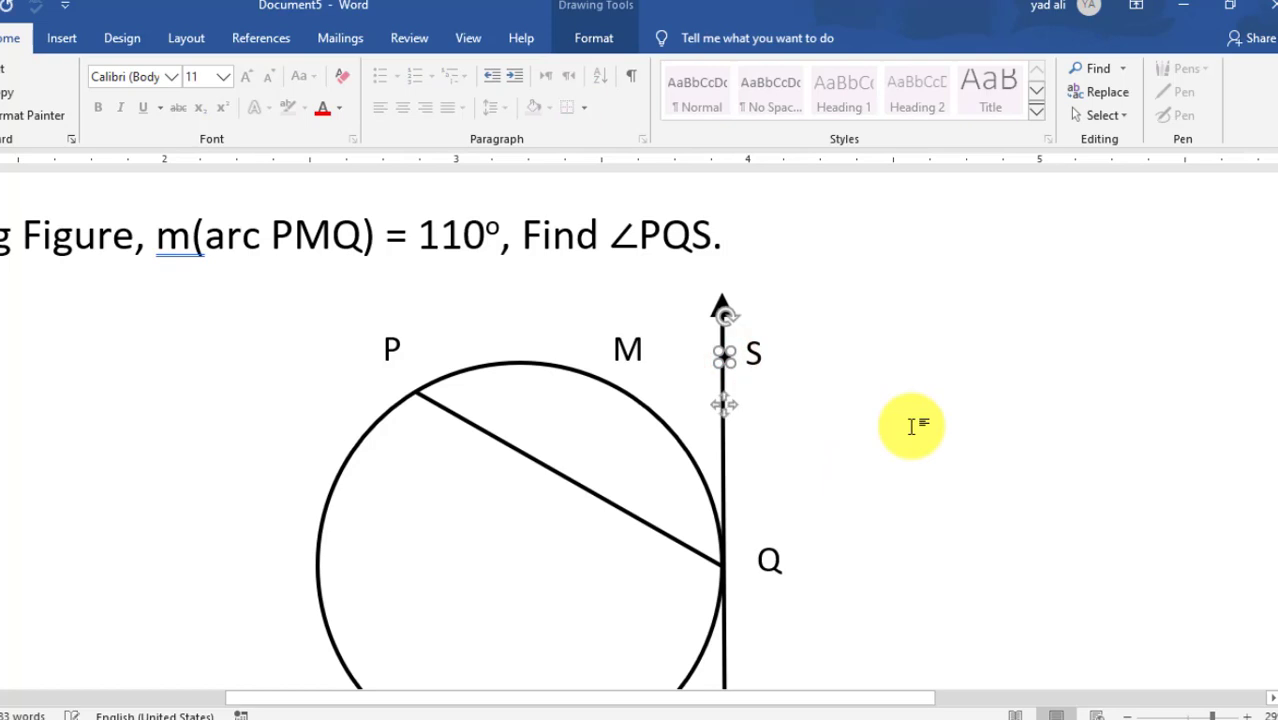
{"action": "left_click", "coordinate": [908, 426]}
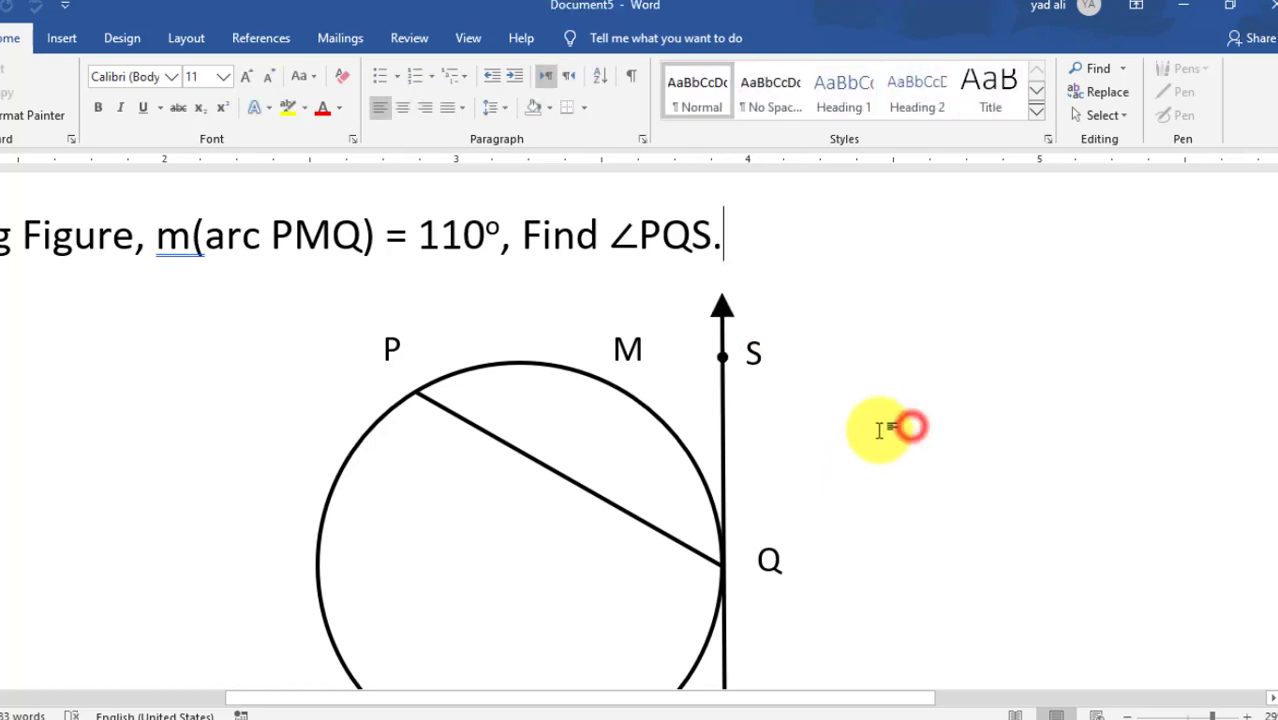
Step: Place a copy of the dot on the tangent line at R
{"action": "scroll", "coordinate": [890, 427], "scroll_direction": "down", "scroll_amount": 3}
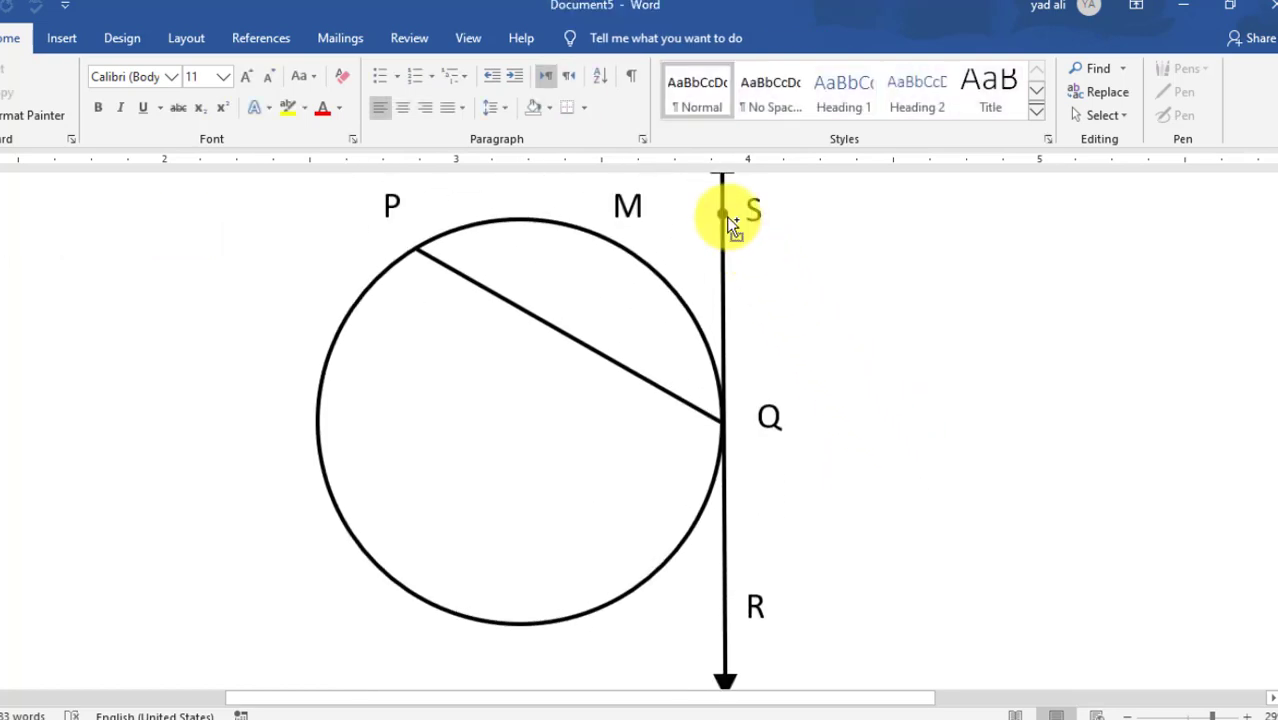
{"action": "left_click_drag", "start_coordinate": [731, 224], "coordinate": [731, 592]}
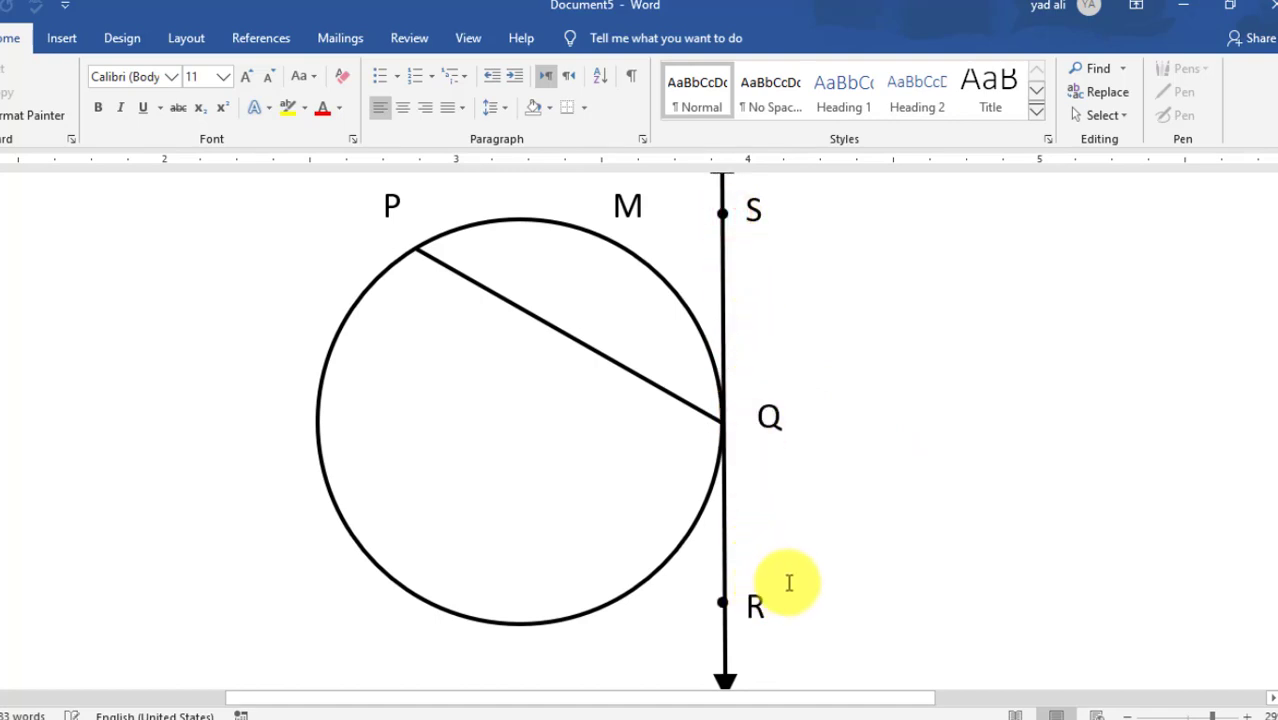
{"action": "left_click", "coordinate": [891, 522]}
{"action": "scroll", "coordinate": [891, 522], "scroll_direction": "up", "scroll_amount": 3}
{"action": "scroll", "coordinate": [890, 523], "scroll_direction": "down", "scroll_amount": 3}
{"action": "scroll", "coordinate": [891, 522], "scroll_direction": "down", "scroll_amount": 4, "text": "ctrl"}
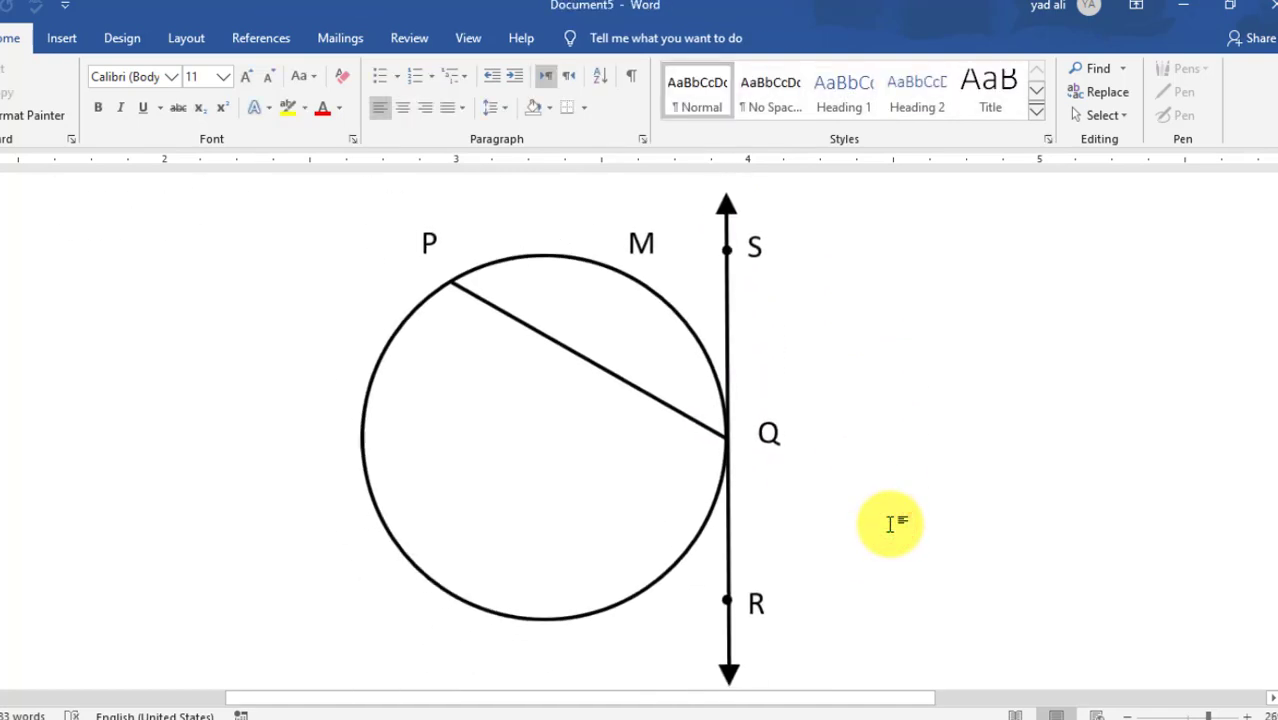
{"action": "scroll", "coordinate": [891, 522], "scroll_direction": "down", "scroll_amount": 4, "text": "ctrl"}
{"action": "scroll", "coordinate": [891, 522], "scroll_direction": "down", "scroll_amount": 4, "text": "ctrl"}
{"action": "scroll", "coordinate": [891, 522], "scroll_direction": "down", "scroll_amount": 3, "text": "ctrl"}
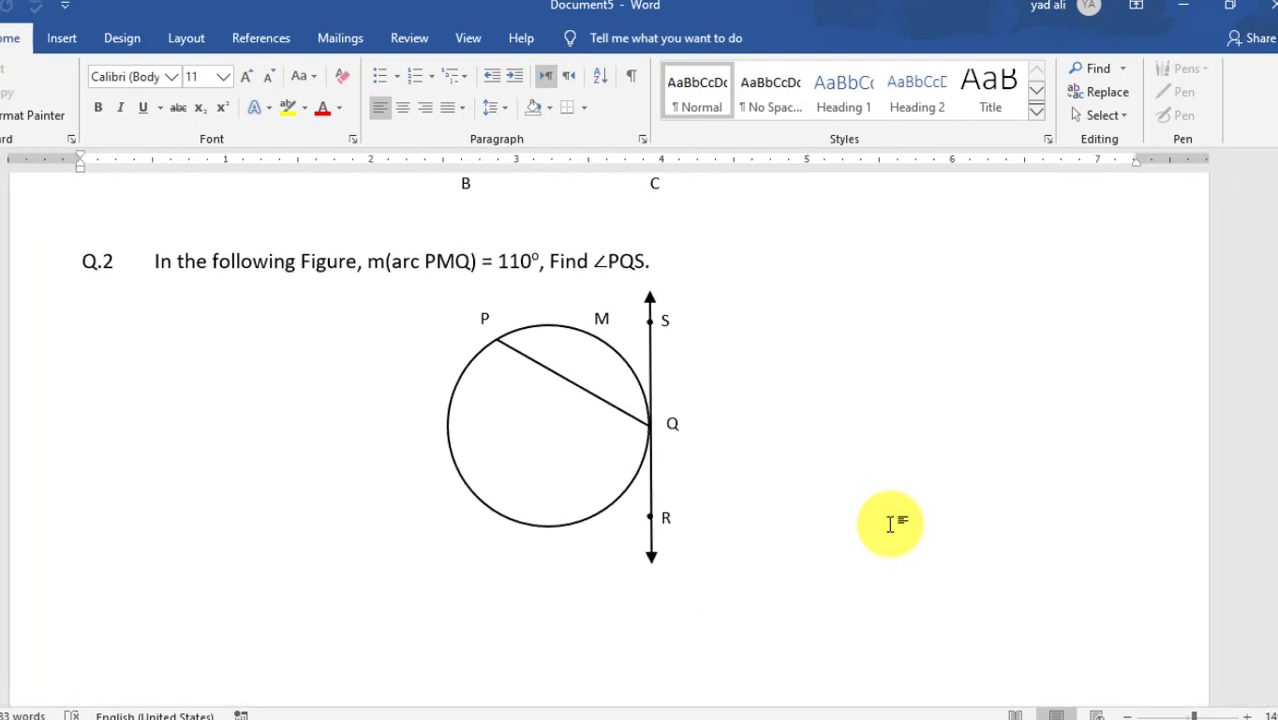
Step: Box-select the circle, tangent, chord, labels and dots, then group them into one object
{"action": "left_click", "coordinate": [1130, 118]}
{"action": "left_click", "coordinate": [1102, 170]}
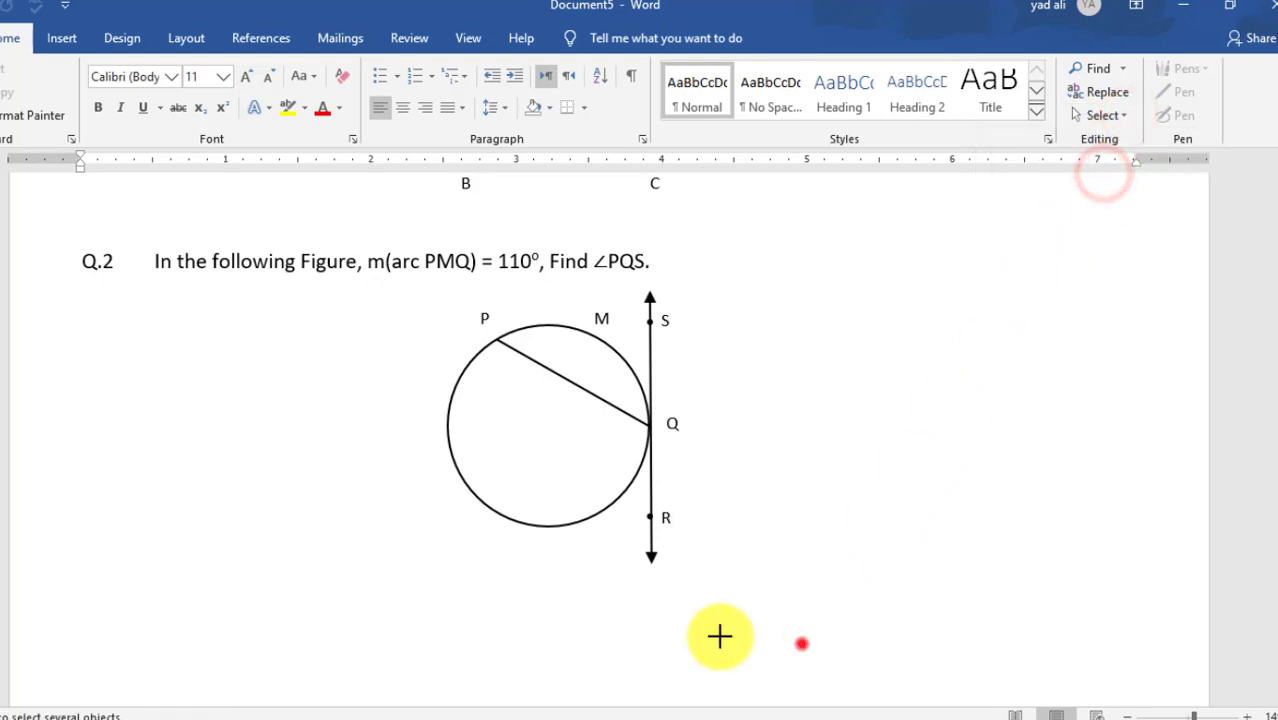
{"action": "left_click_drag", "start_coordinate": [801, 644], "coordinate": [395, 278]}
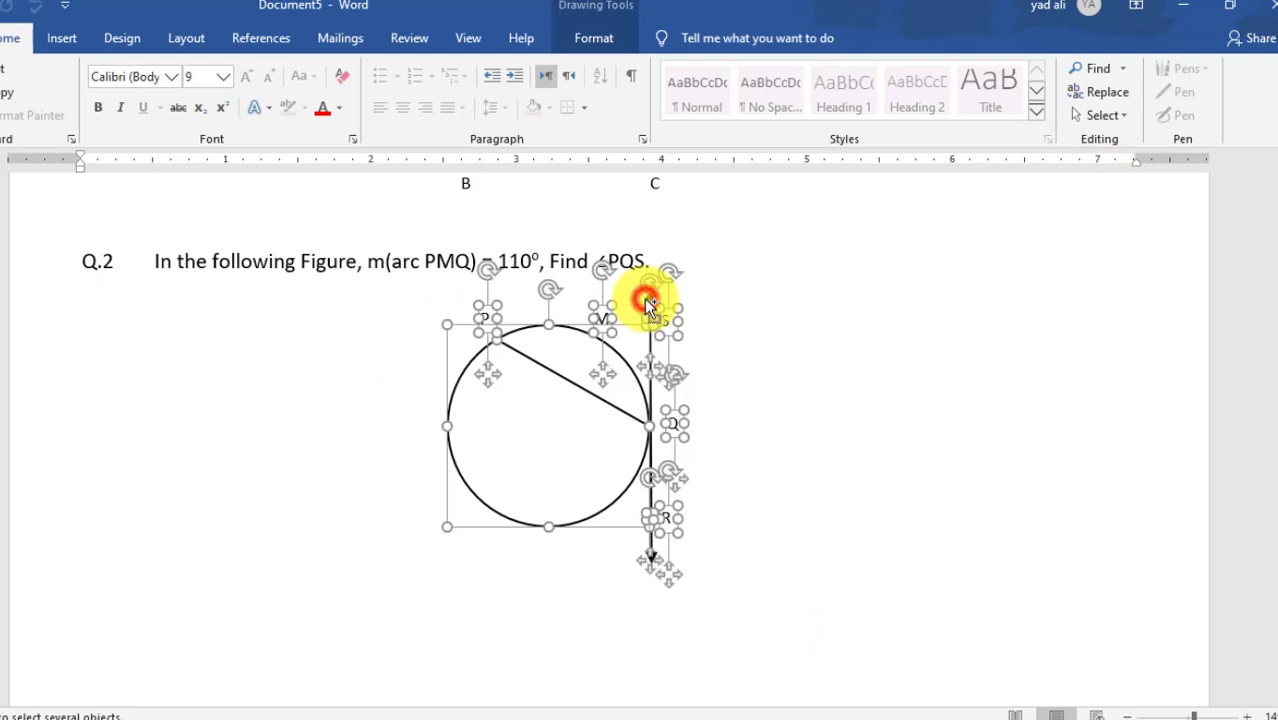
{"action": "left_click", "coordinate": [597, 45]}
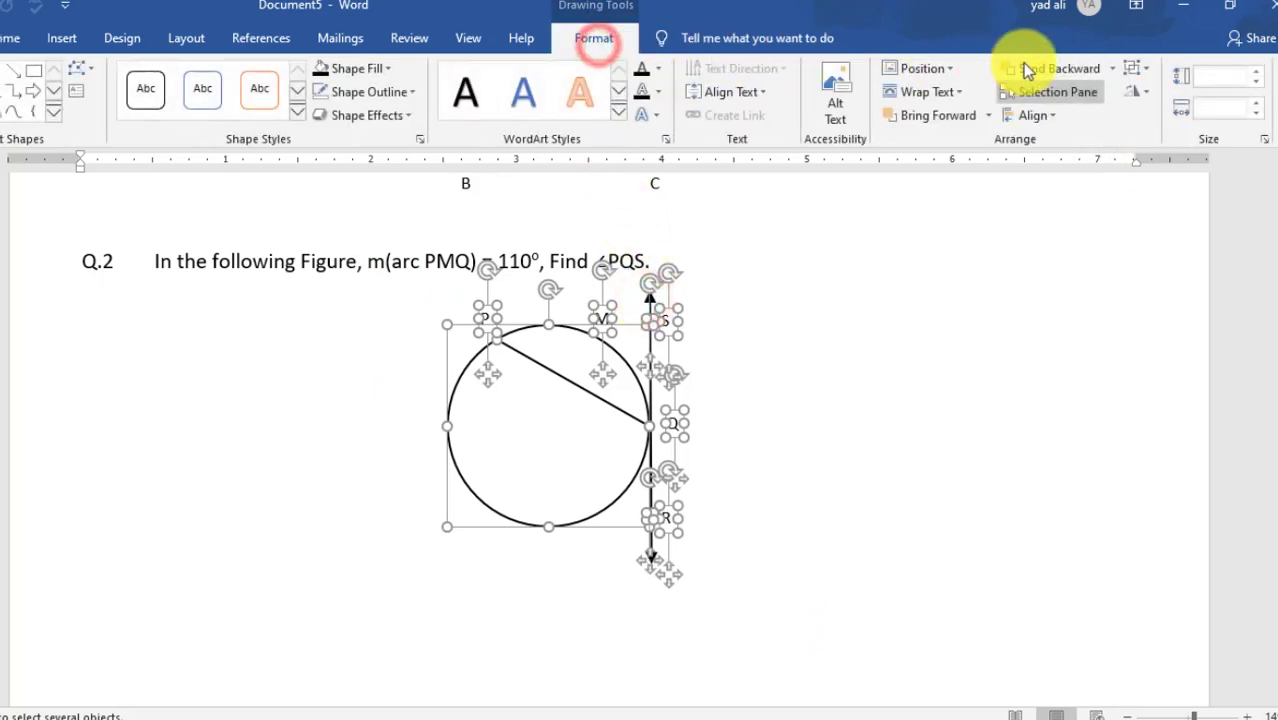
{"action": "left_click", "coordinate": [1141, 64]}
{"action": "left_click", "coordinate": [1152, 100]}
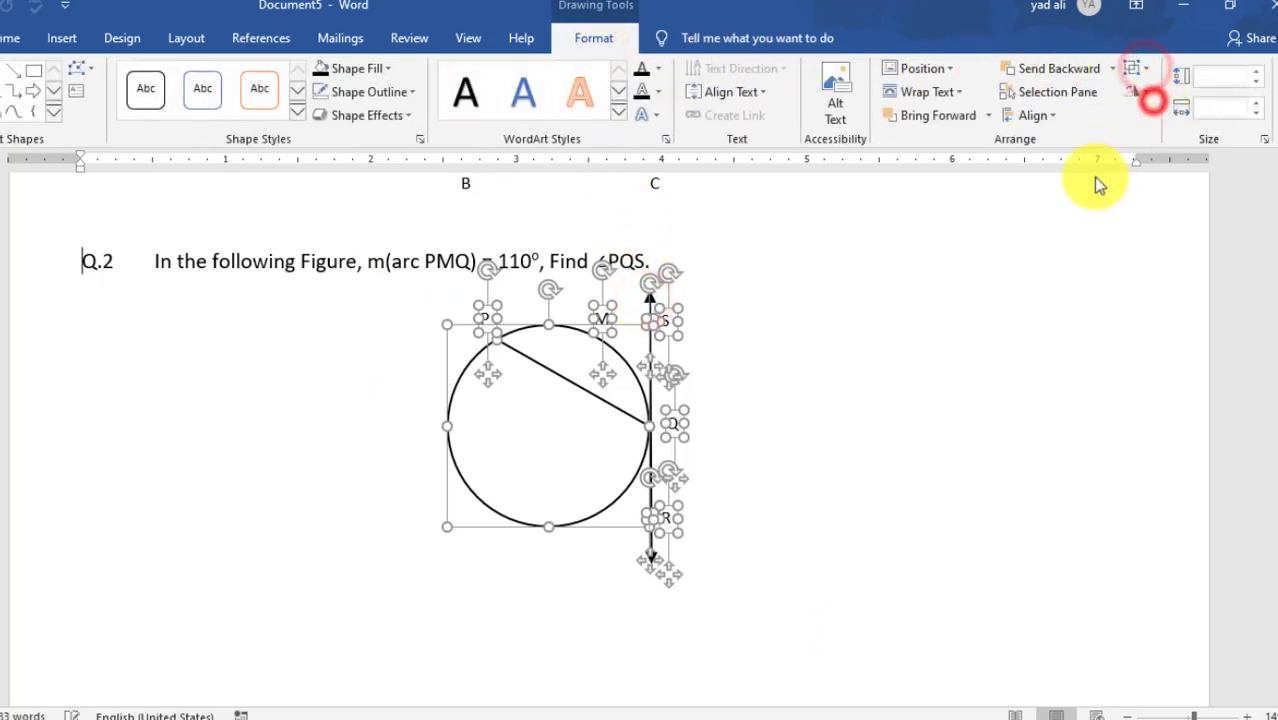
{"action": "left_click", "coordinate": [892, 442]}
{"action": "left_click", "coordinate": [906, 396]}
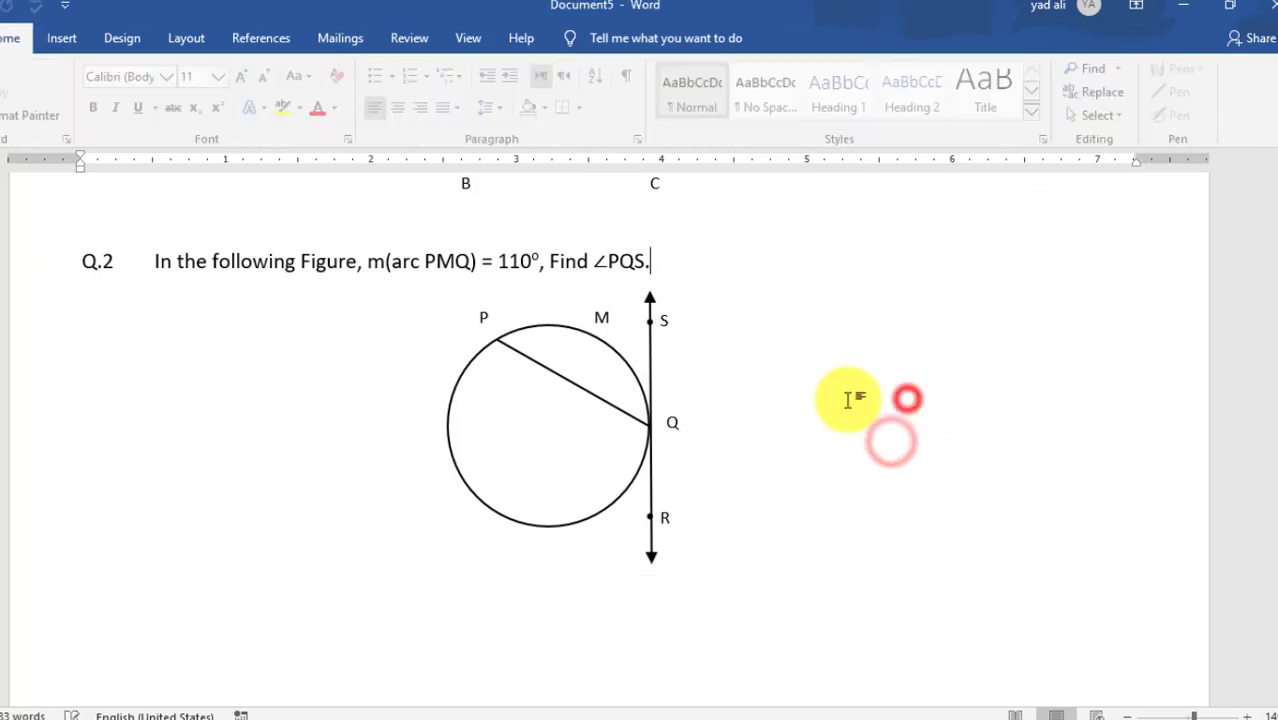
{"action": "left_click", "coordinate": [610, 403]}
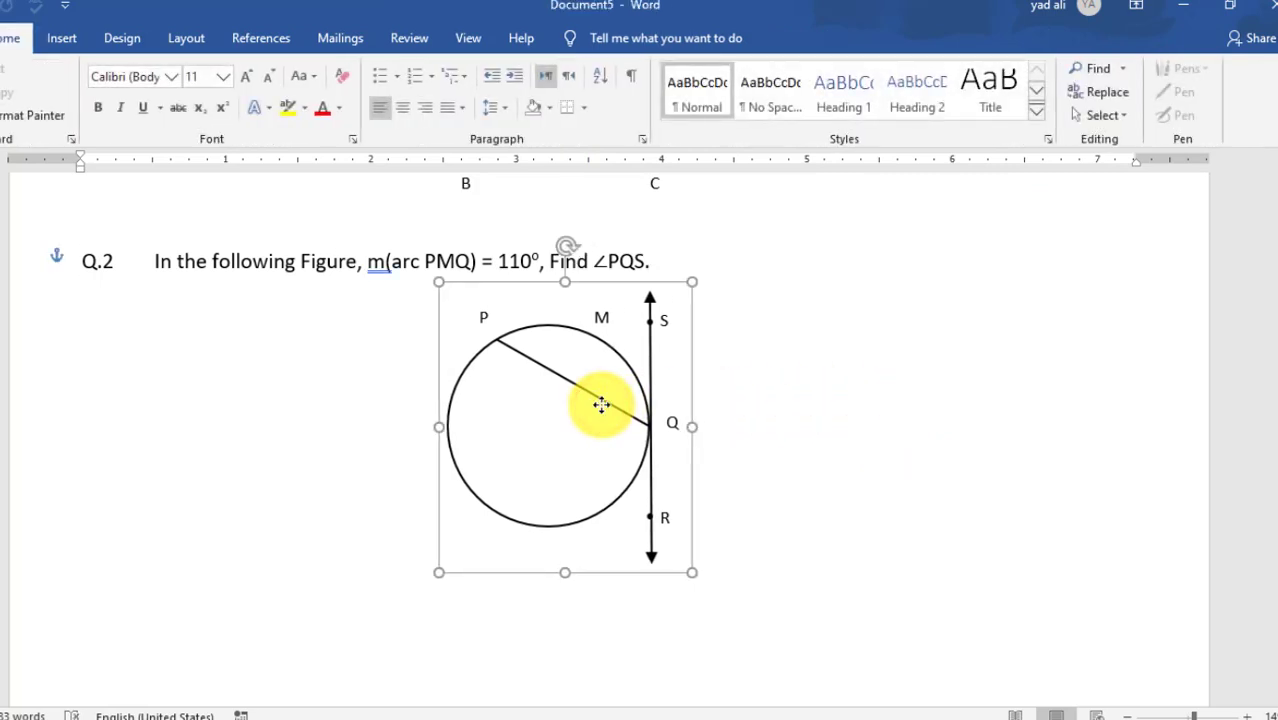
{"action": "left_click", "coordinate": [862, 461]}
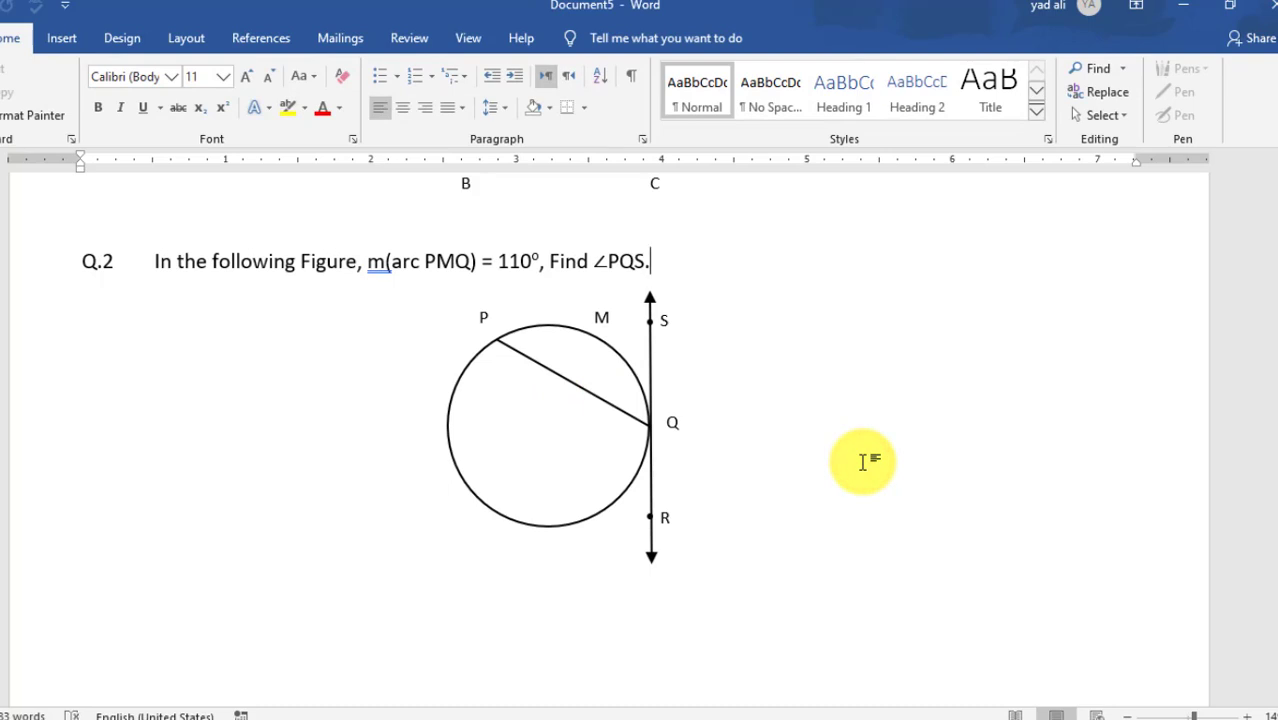
Step: Start a new Q.3 line reading 'In the following Figure,' and copy the ΔABC equation
{"action": "key", "text": "Return"}
{"action": "key", "text": "Return"}
{"action": "type", "text": "Q.3"}
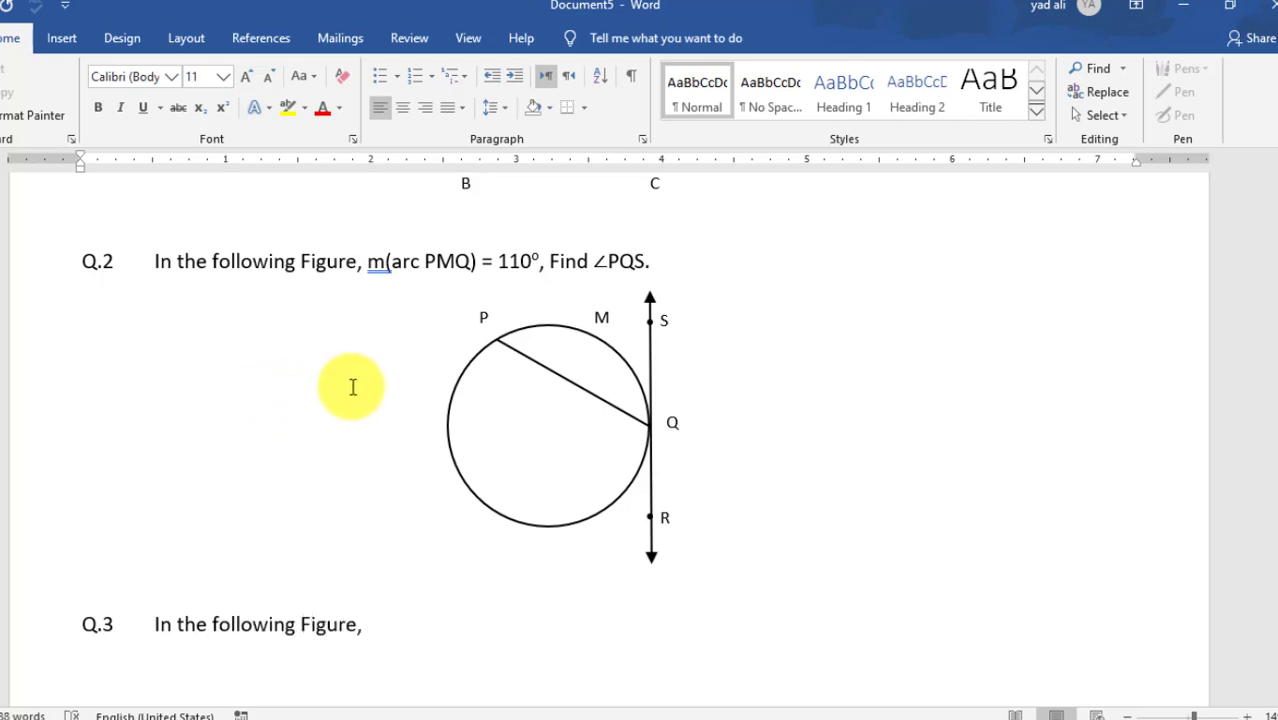
{"action": "scroll", "coordinate": [360, 385], "scroll_direction": "up", "scroll_amount": 10}
{"action": "left_click_drag", "start_coordinate": [392, 425], "coordinate": [422, 425]}
{"action": "key", "text": "ctrl+c"}
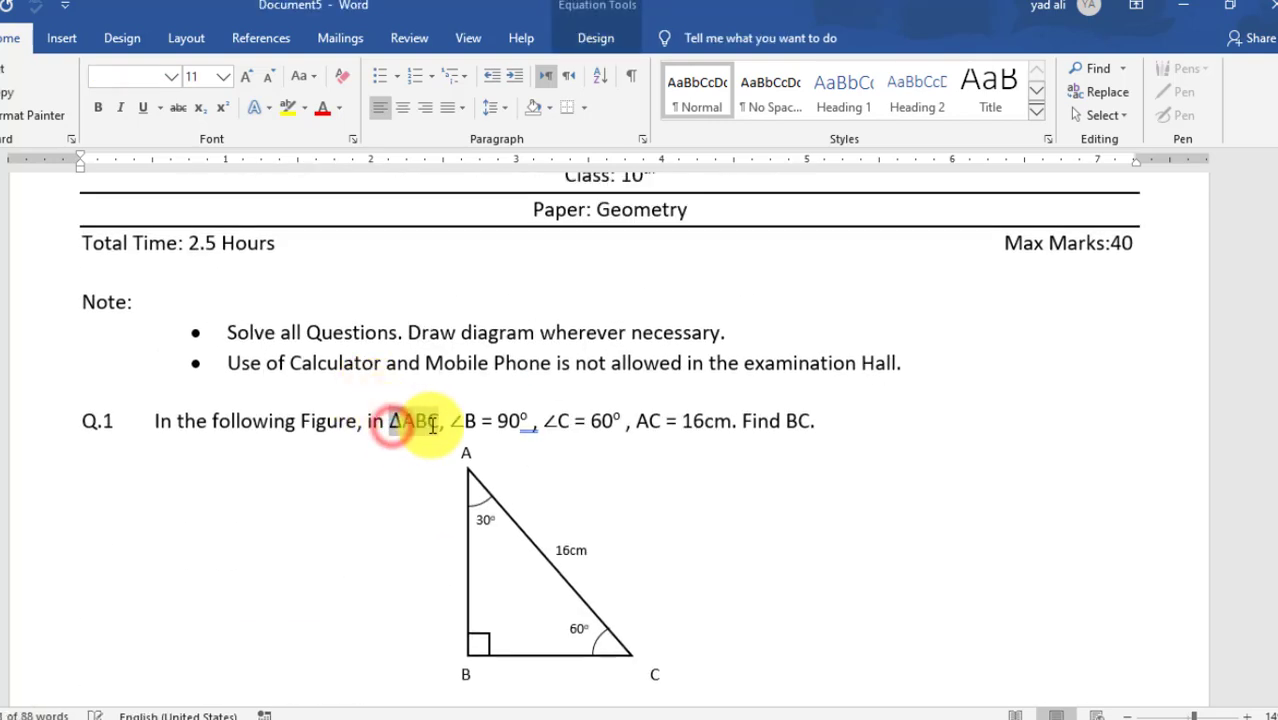
{"action": "scroll", "coordinate": [427, 420], "scroll_direction": "down", "scroll_amount": 10}
Step: Paste the ΔABC equation after 'Figure,' and edit it to ΔPQR
{"action": "left_click", "coordinate": [389, 352]}
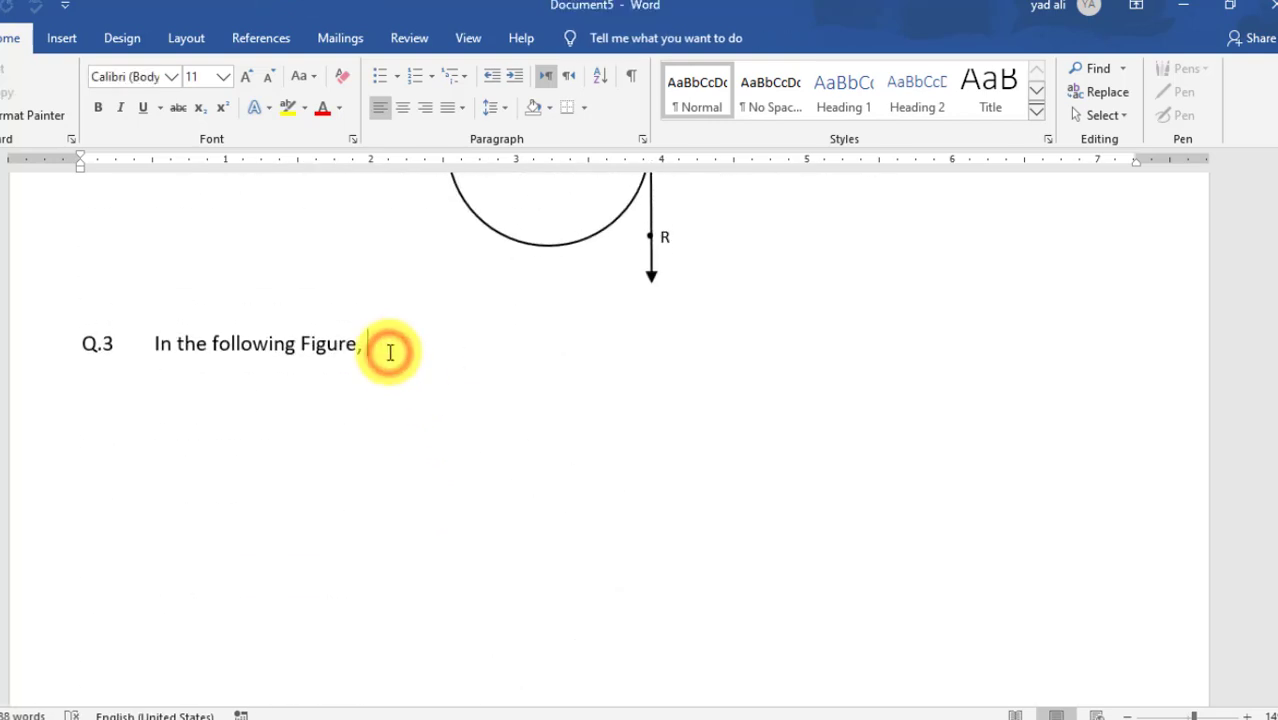
{"action": "key", "text": "ctrl+v"}
{"action": "left_click", "coordinate": [370, 343]}
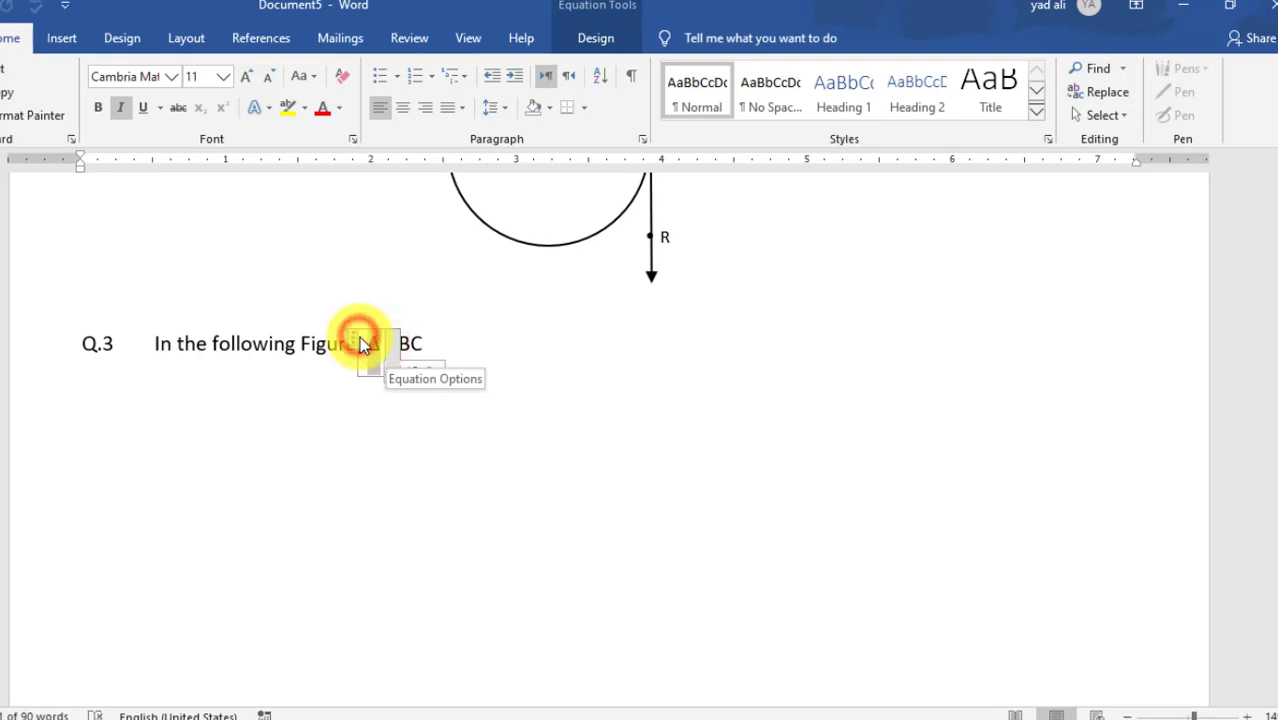
{"action": "left_click_drag", "start_coordinate": [442, 343], "coordinate": [390, 345]}
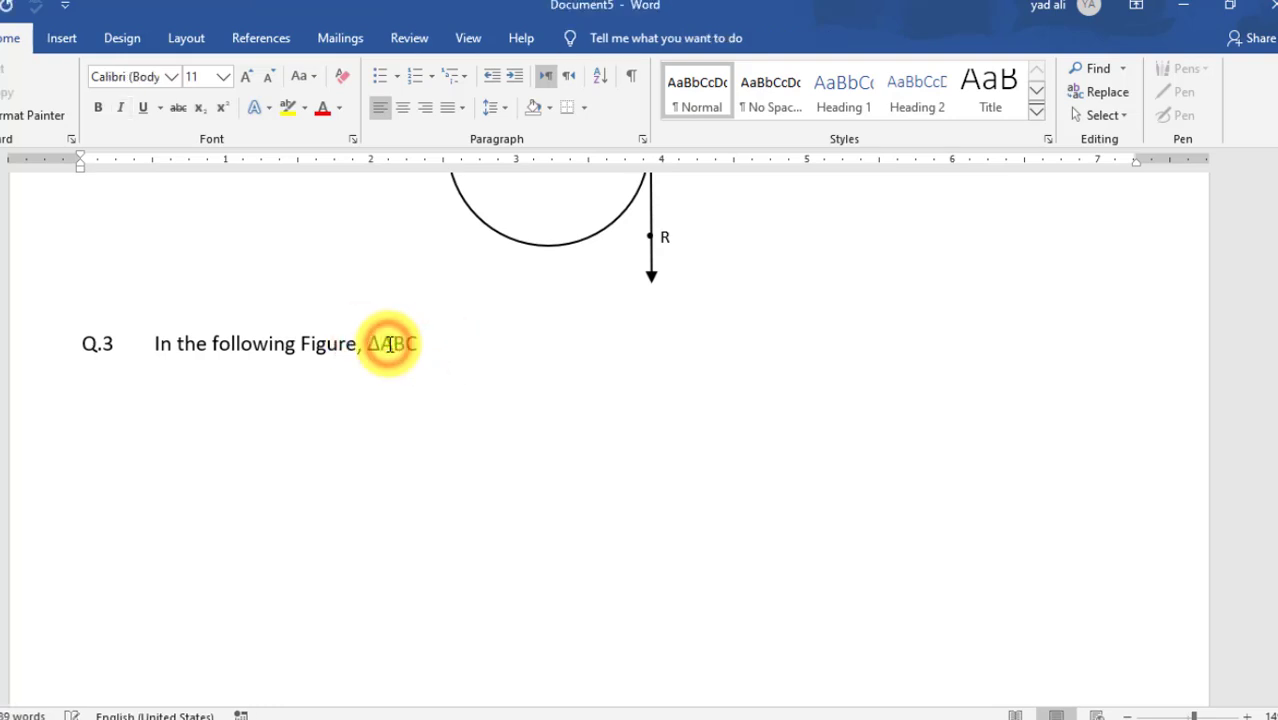
{"action": "type", "text": "PQR"}
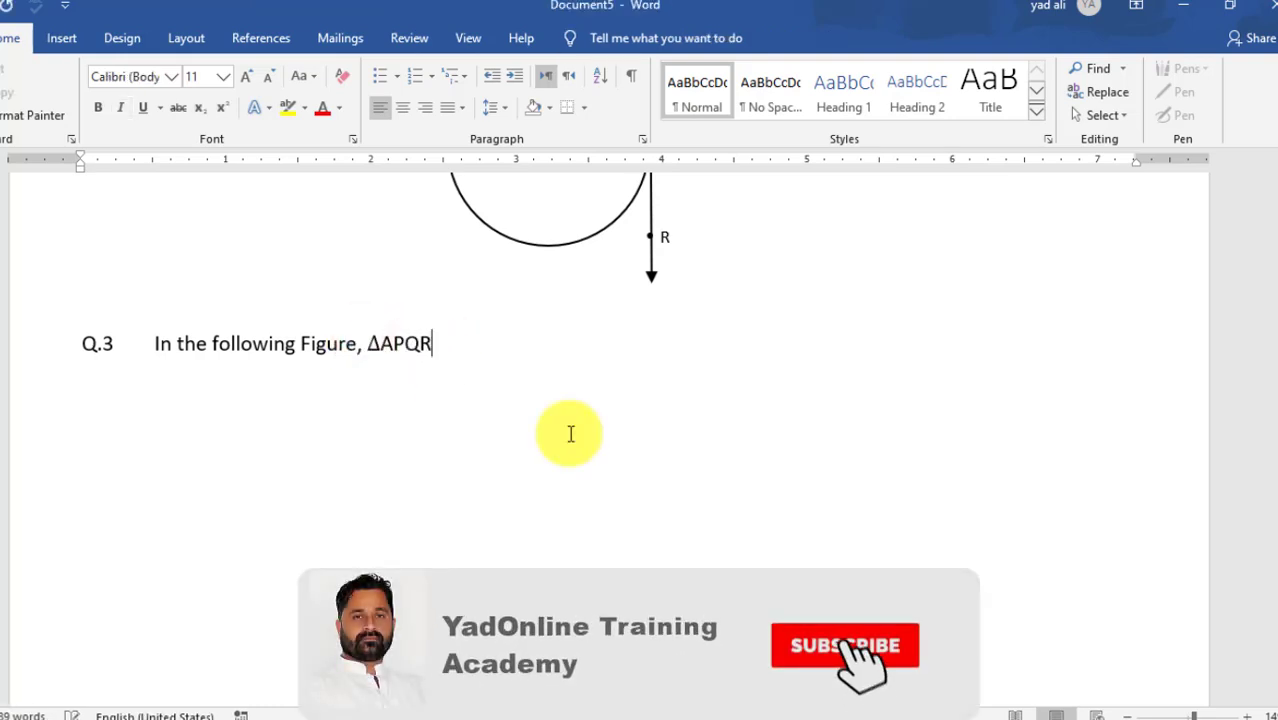
{"action": "left_click", "coordinate": [390, 343]}
{"action": "key", "text": "BackSpace"}
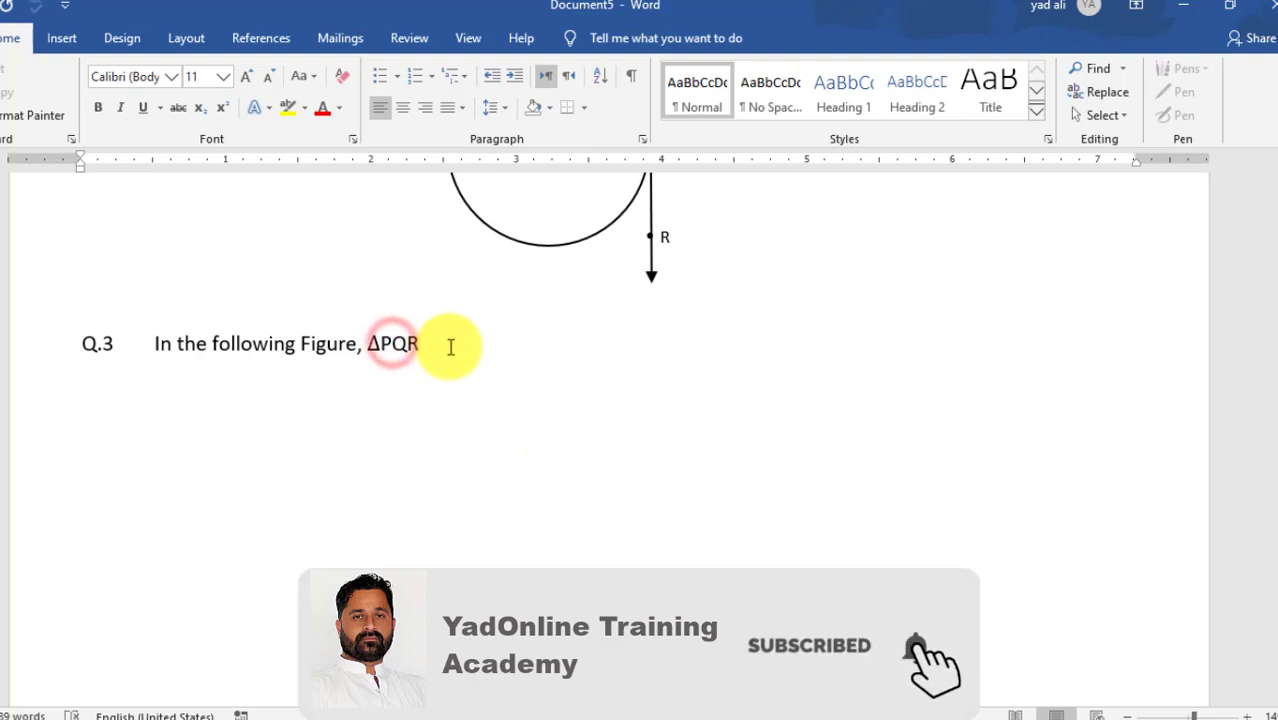
Step: Add a comma after ΔPQR and insert the ∠ symbol after 'bisector of'
{"action": "left_click", "coordinate": [450, 345]}
{"action": "type", "text": ",  Seg RS is the bisector of"}
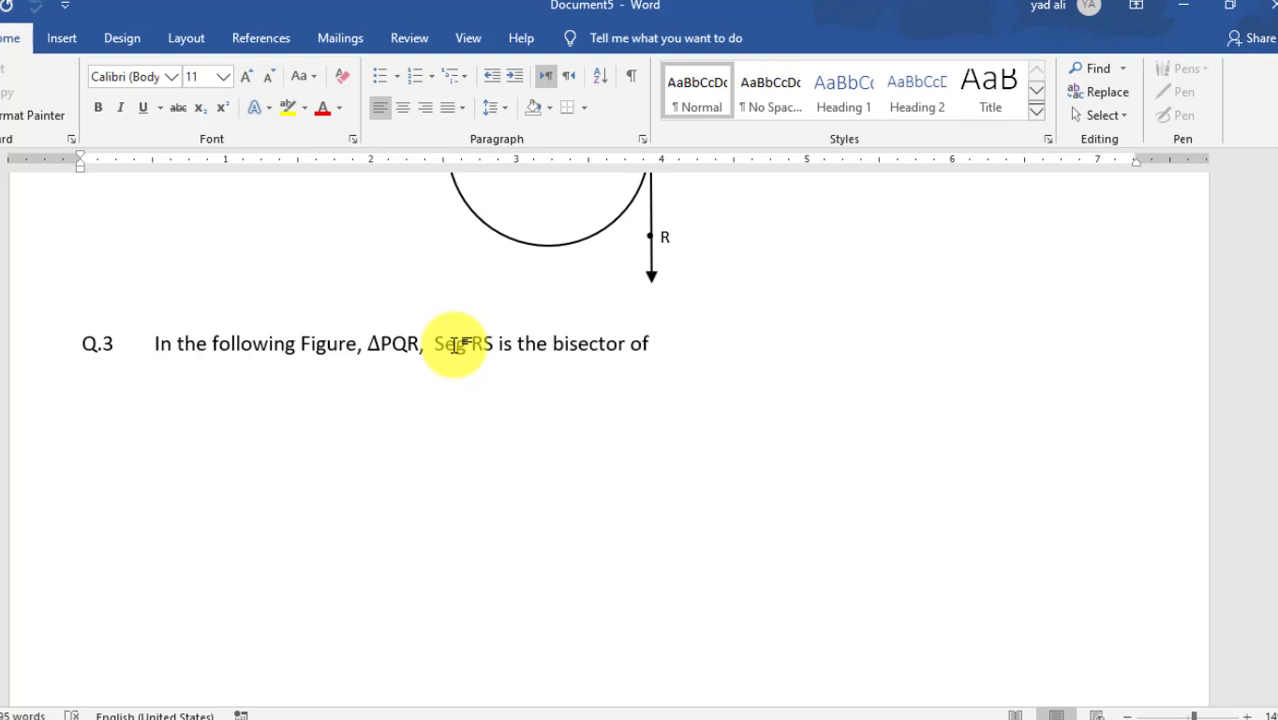
{"action": "left_click", "coordinate": [62, 38]}
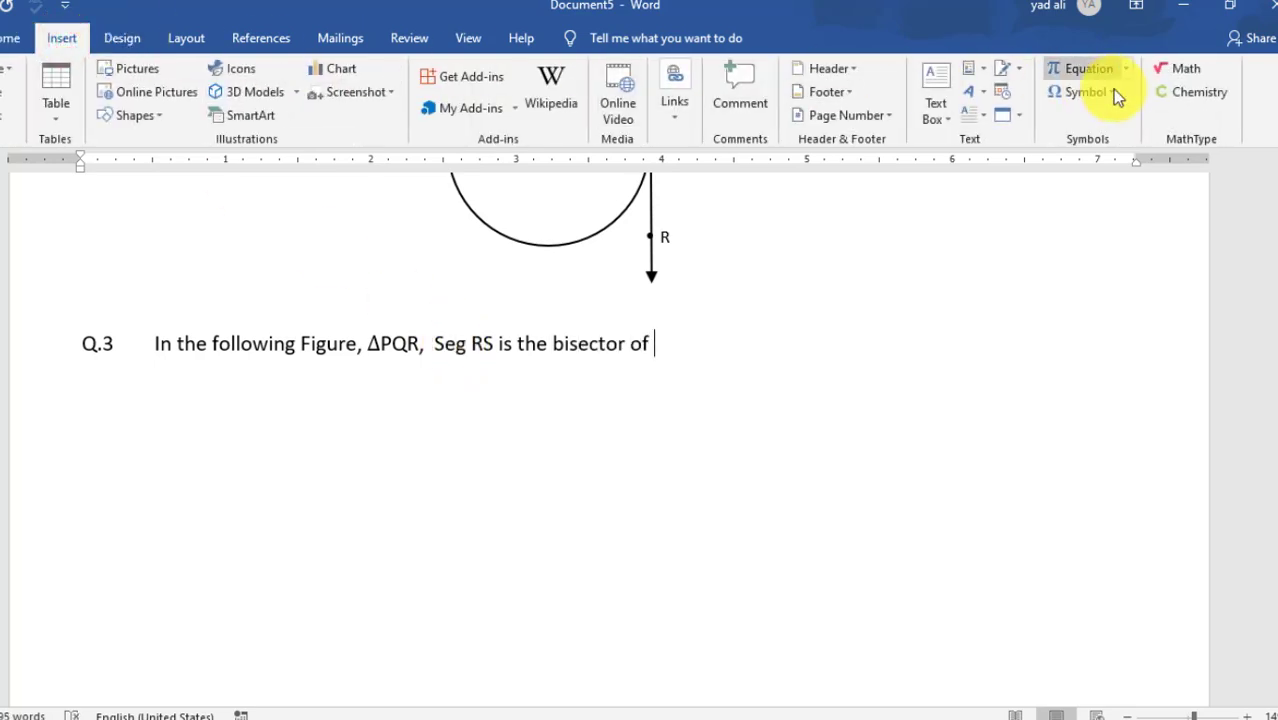
{"action": "left_click", "coordinate": [1112, 89]}
{"action": "left_click", "coordinate": [1062, 119]}
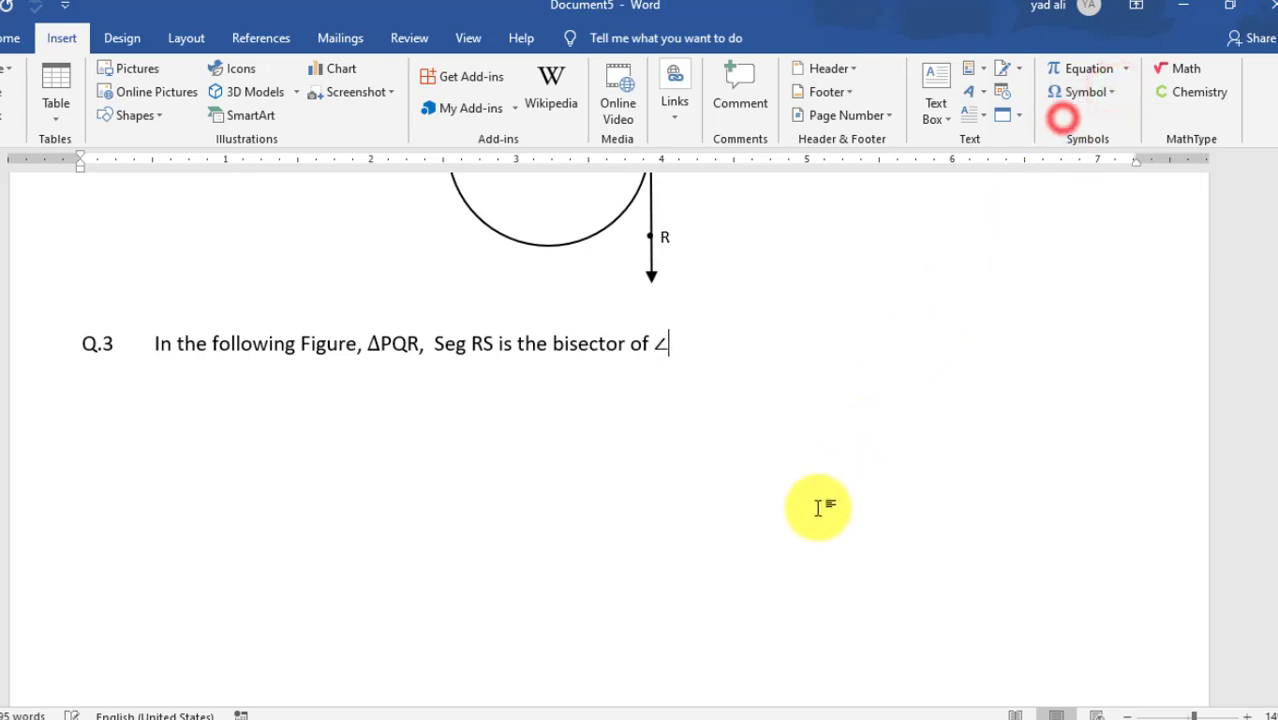
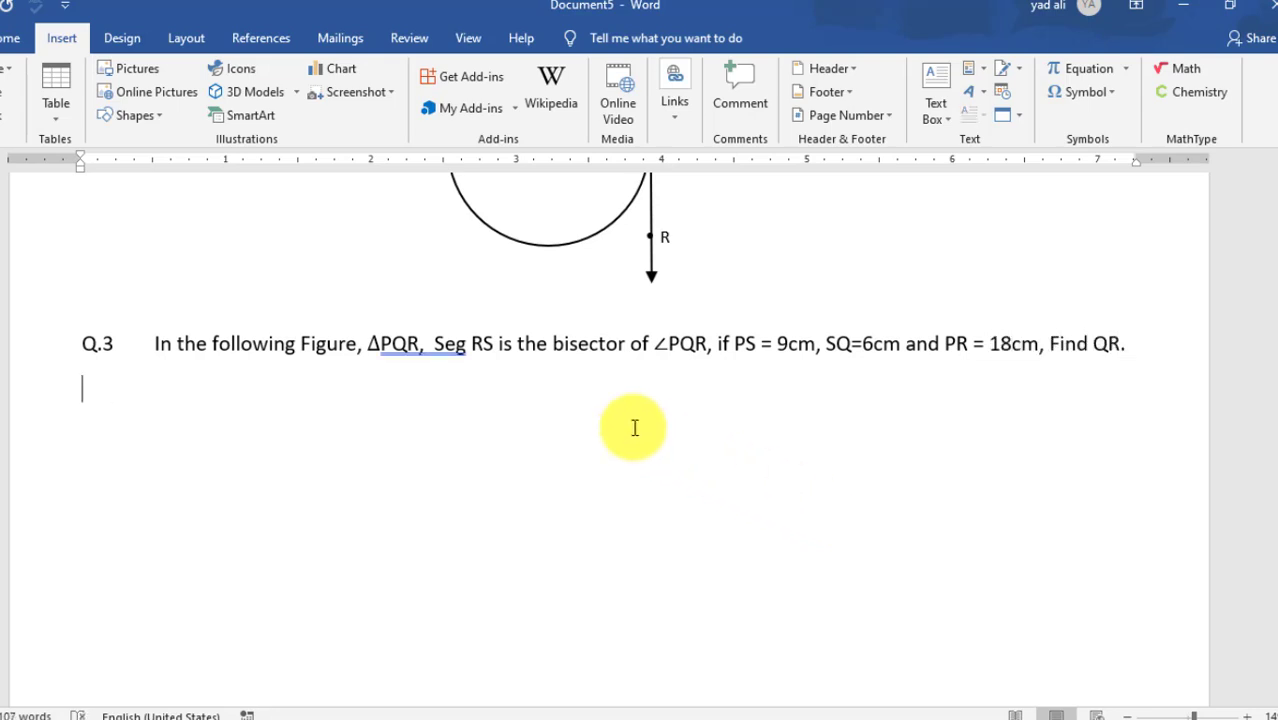
Step: Correct the misspelled word in Q.3 to 'Seg' using the spelling suggestion
{"action": "right_click", "coordinate": [448, 347]}
{"action": "left_click", "coordinate": [422, 362]}
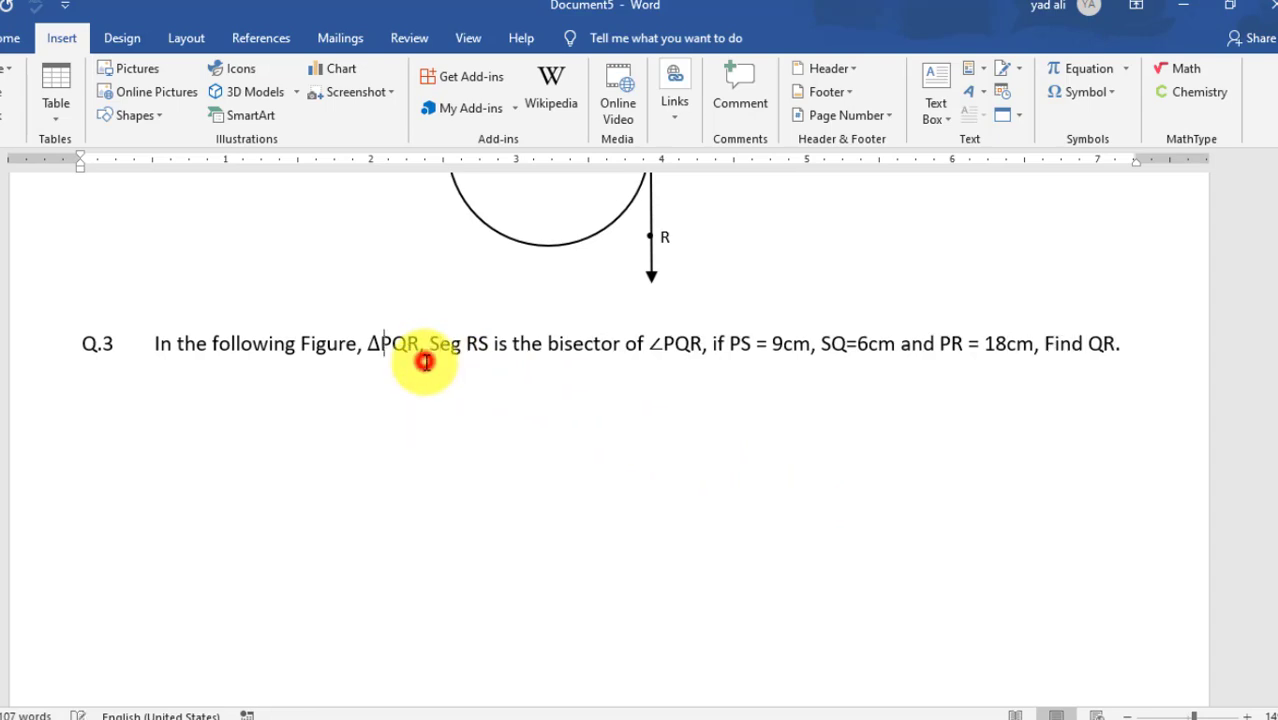
{"action": "left_click", "coordinate": [512, 427]}
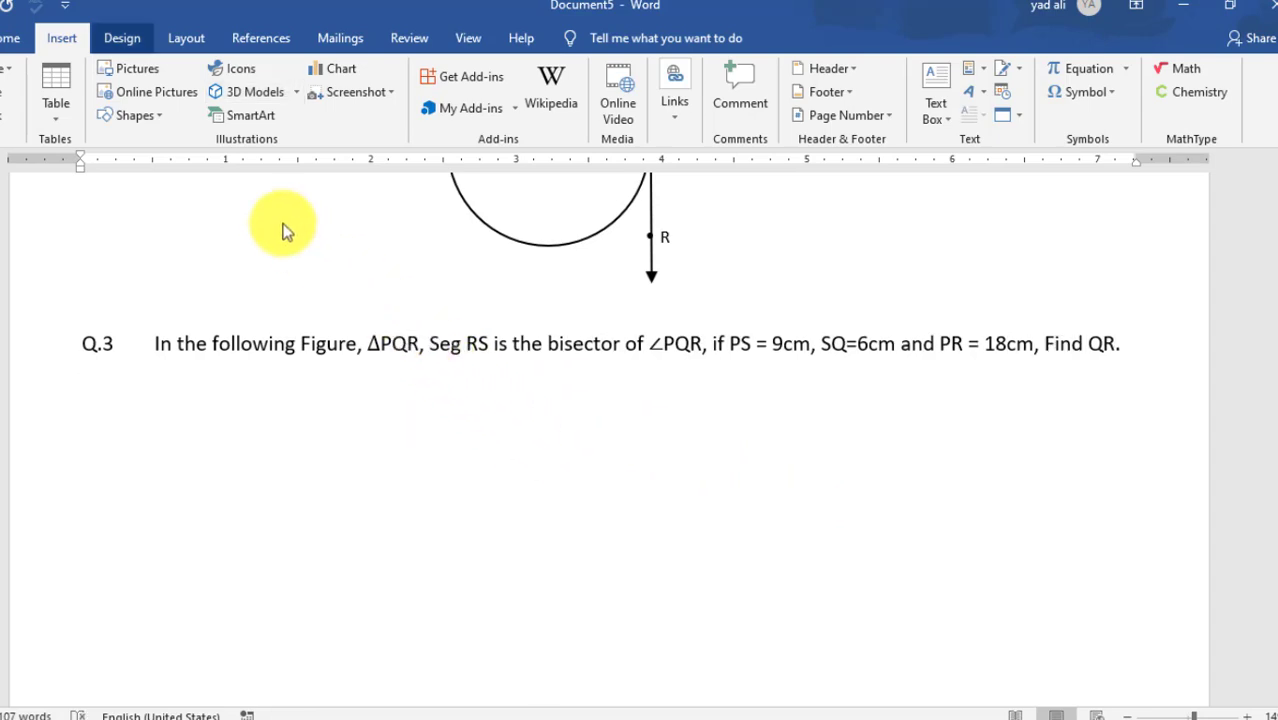
Step: Draw a triangle below Q.3 with no fill and a black outline, apex shifted left
{"action": "left_click", "coordinate": [161, 118]}
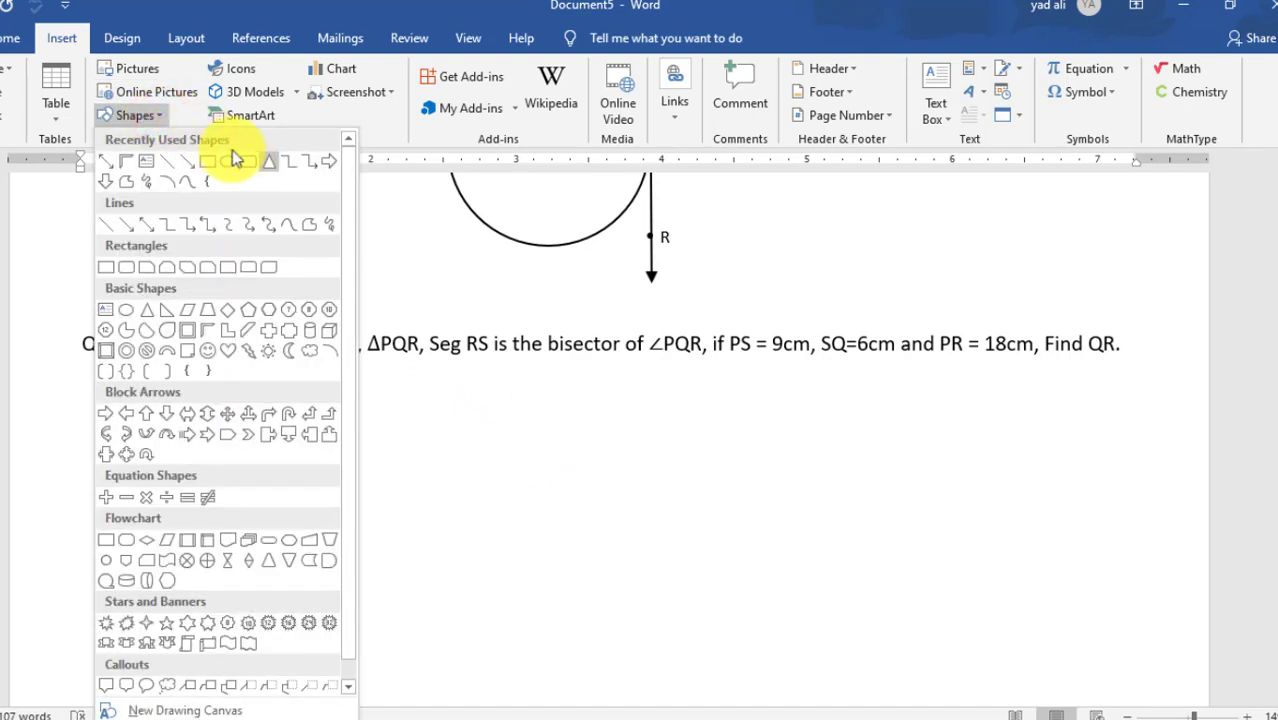
{"action": "left_click", "coordinate": [265, 163]}
{"action": "left_click_drag", "start_coordinate": [511, 412], "coordinate": [686, 607]}
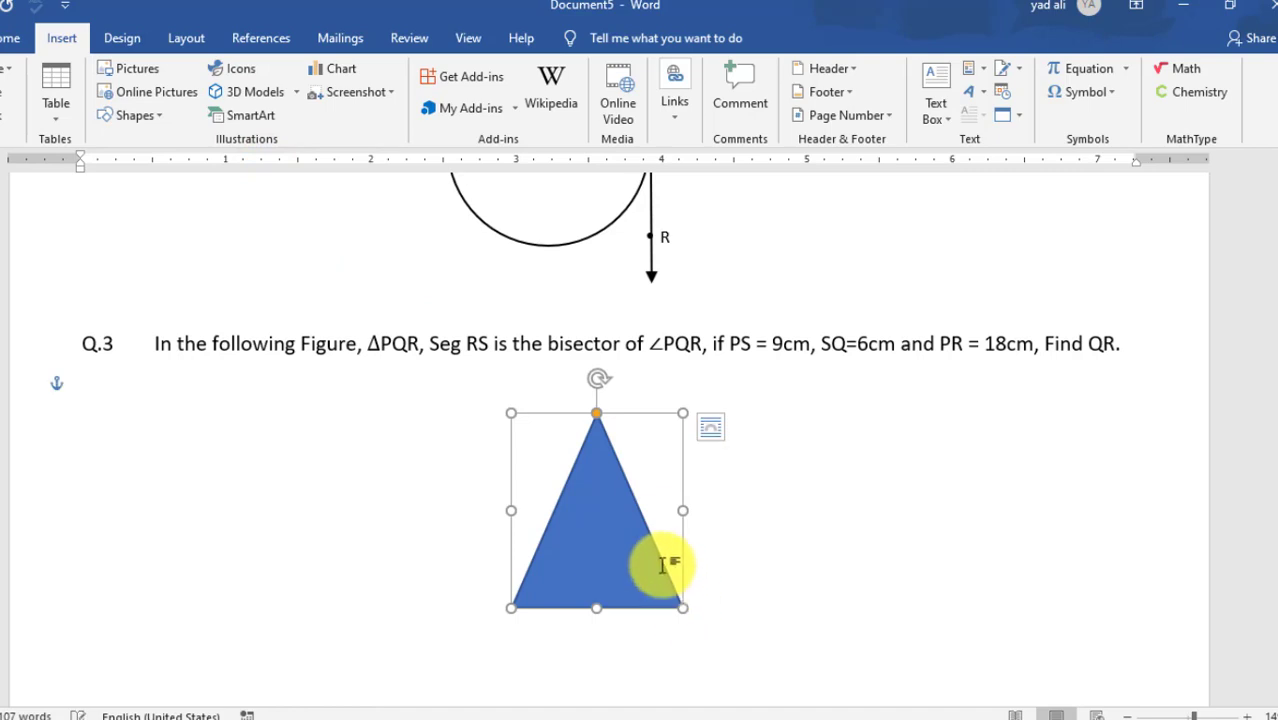
{"action": "left_click", "coordinate": [383, 74]}
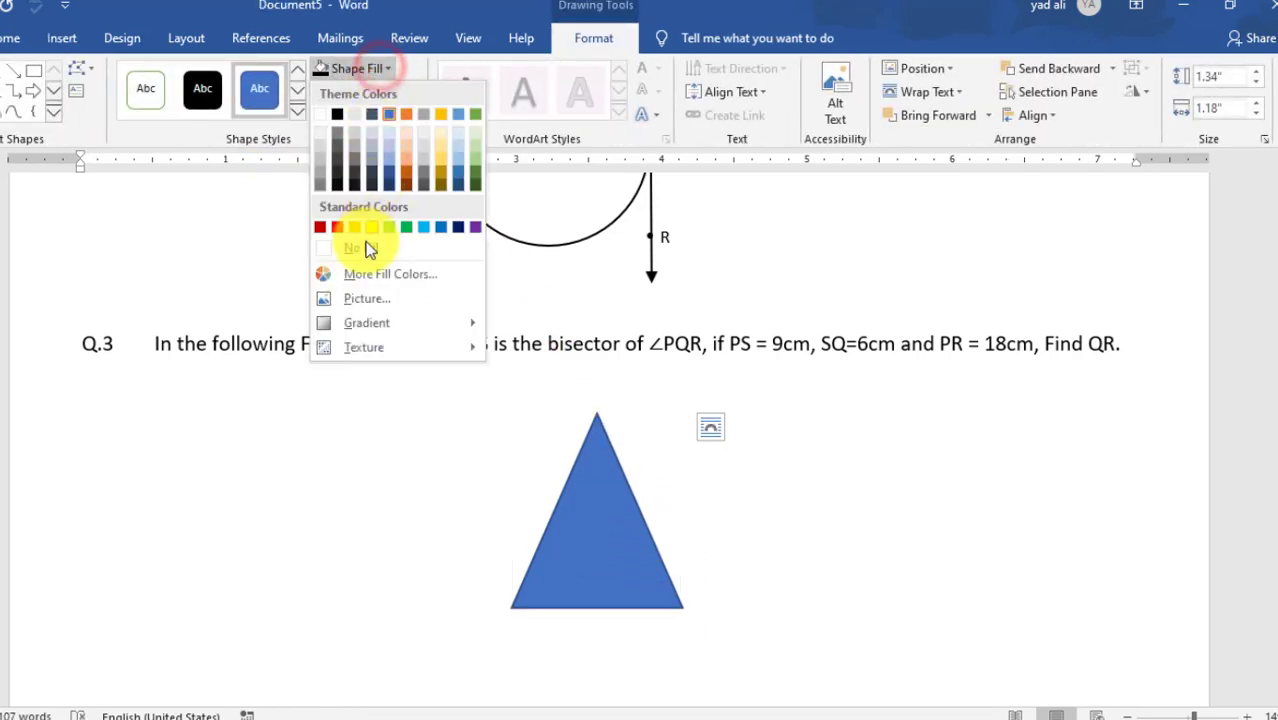
{"action": "left_click", "coordinate": [362, 244]}
{"action": "left_click", "coordinate": [410, 92]}
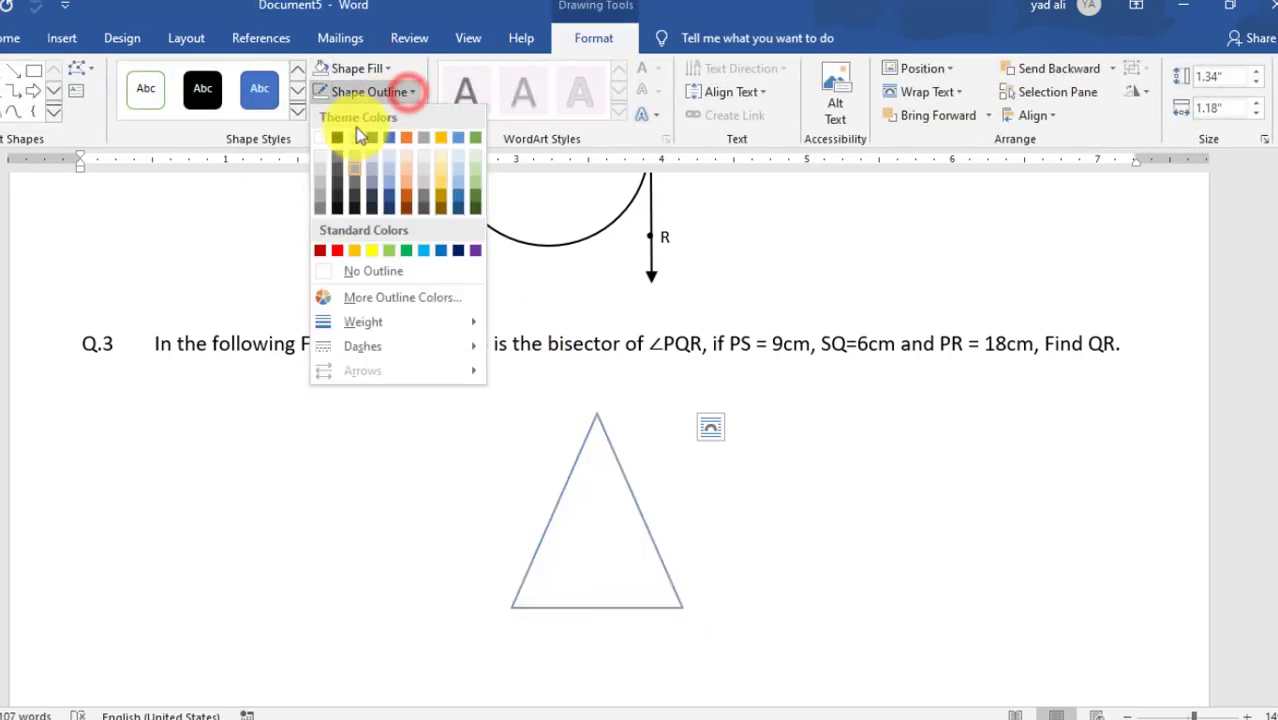
{"action": "left_click", "coordinate": [337, 142]}
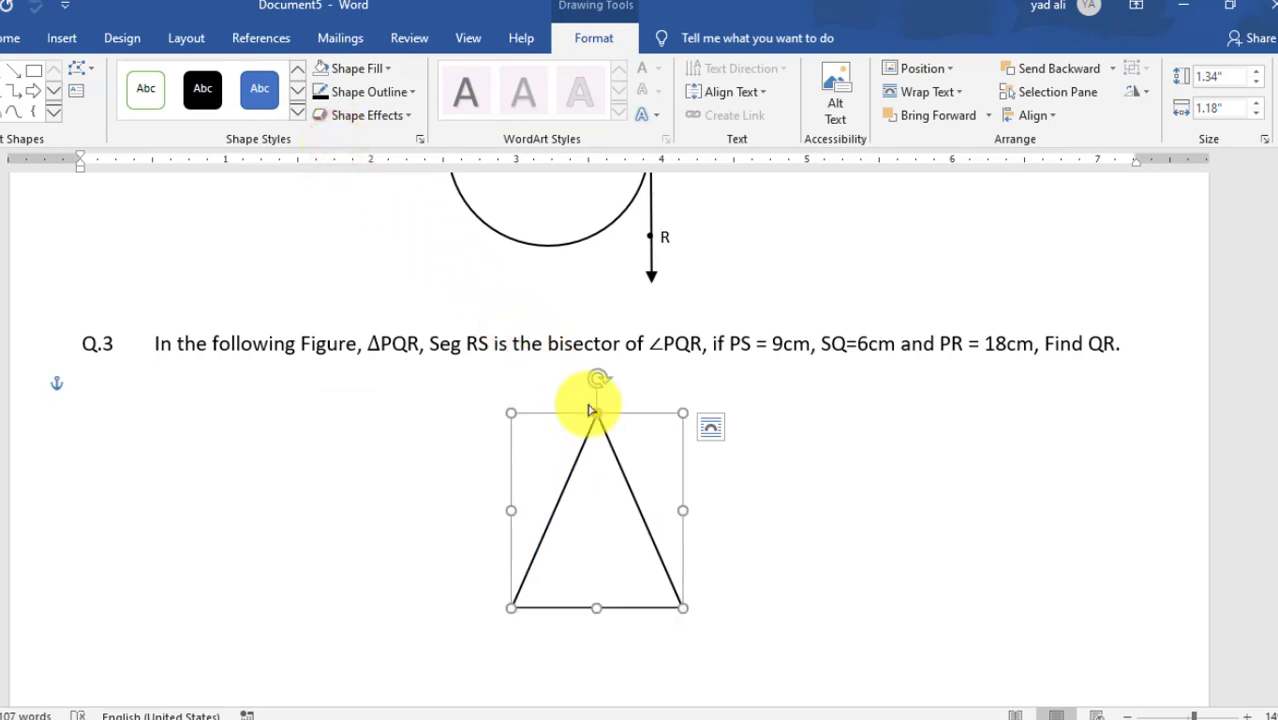
{"action": "left_click_drag", "start_coordinate": [597, 416], "coordinate": [566, 423]}
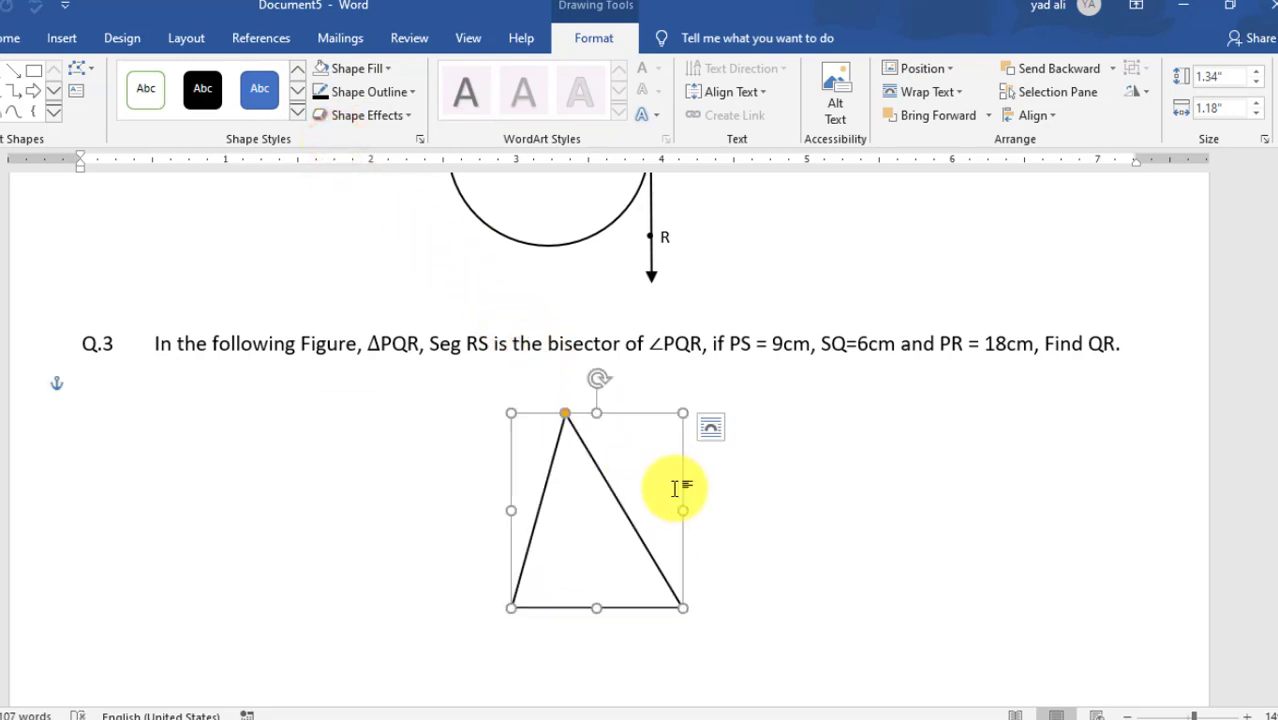
{"action": "left_click", "coordinate": [752, 520]}
Step: Copy the P label from the Q.2 figure to the triangle's apex
{"action": "scroll", "coordinate": [755, 522], "scroll_direction": "down", "scroll_amount": 1}
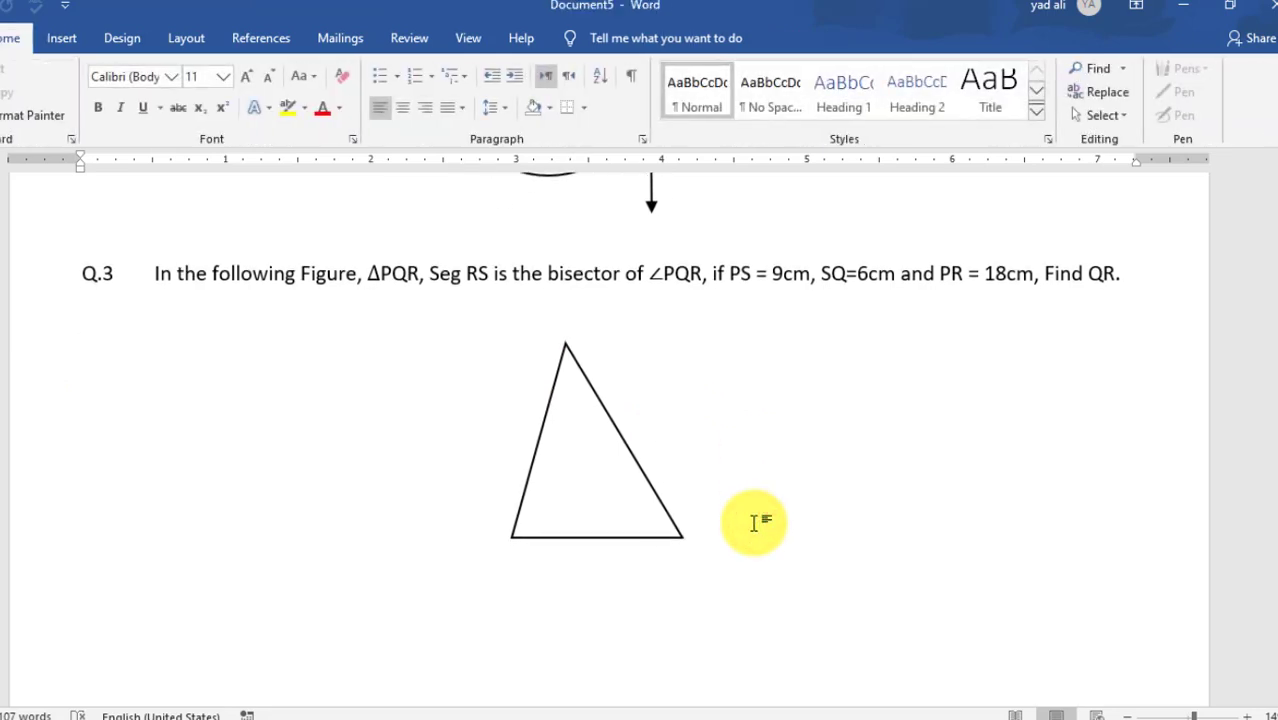
{"action": "scroll", "coordinate": [755, 522], "scroll_direction": "up", "scroll_amount": 1}
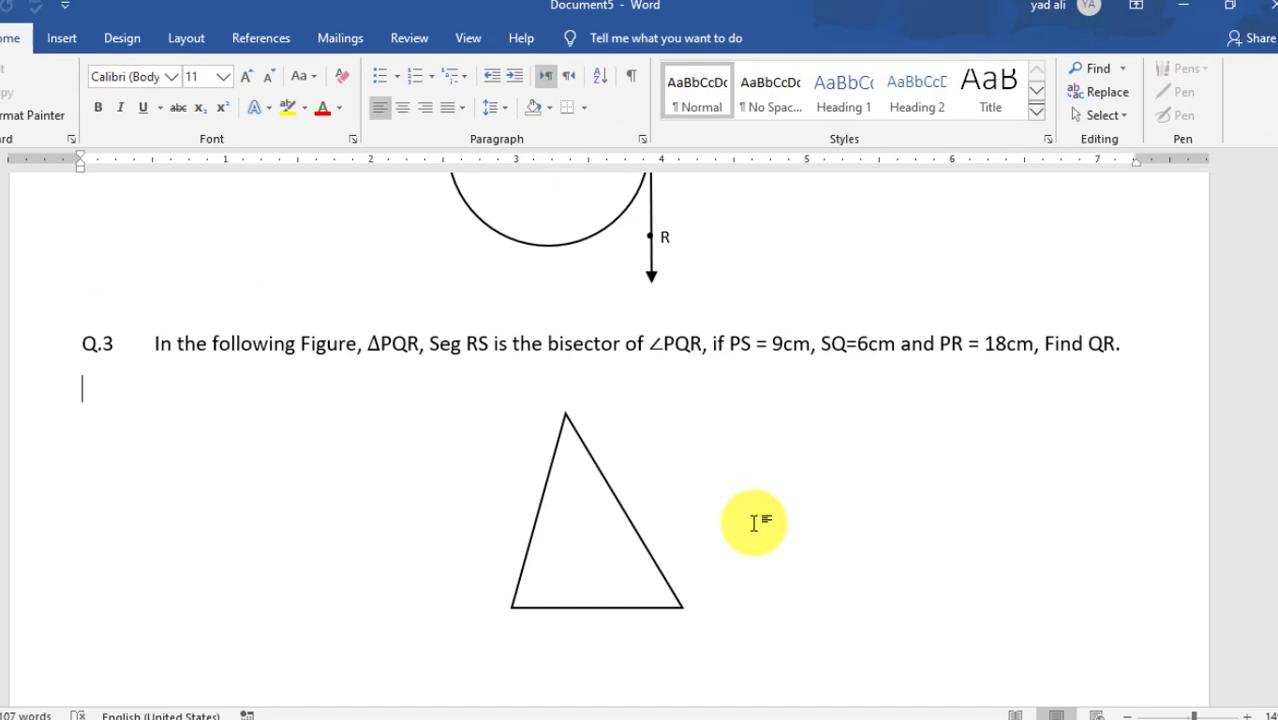
{"action": "scroll", "coordinate": [656, 330], "scroll_direction": "up", "scroll_amount": 3}
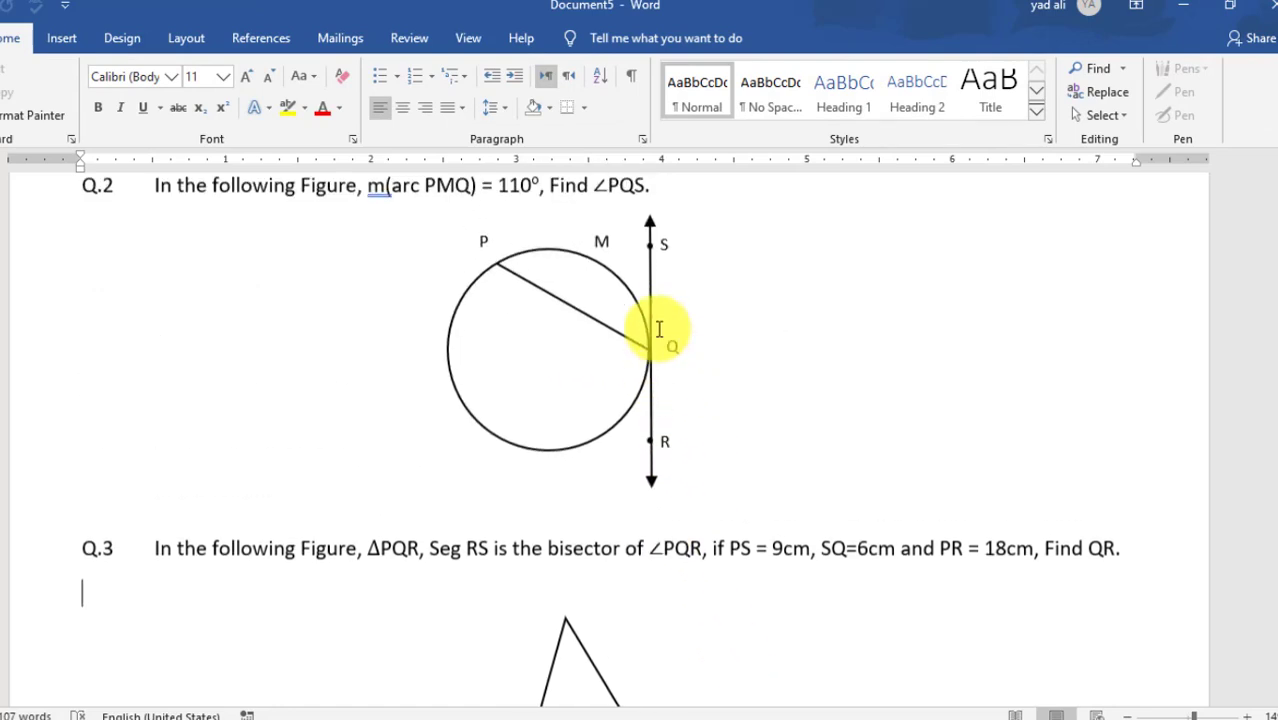
{"action": "left_click", "coordinate": [483, 245]}
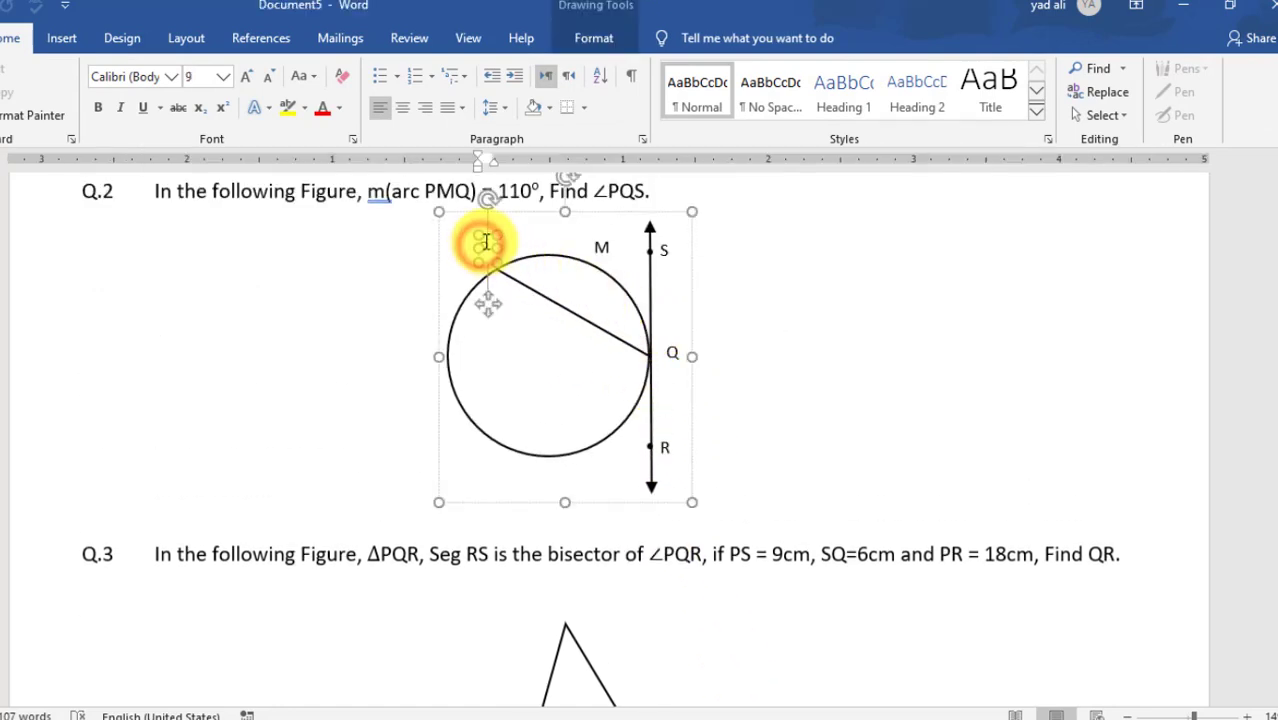
{"action": "left_click", "coordinate": [487, 243]}
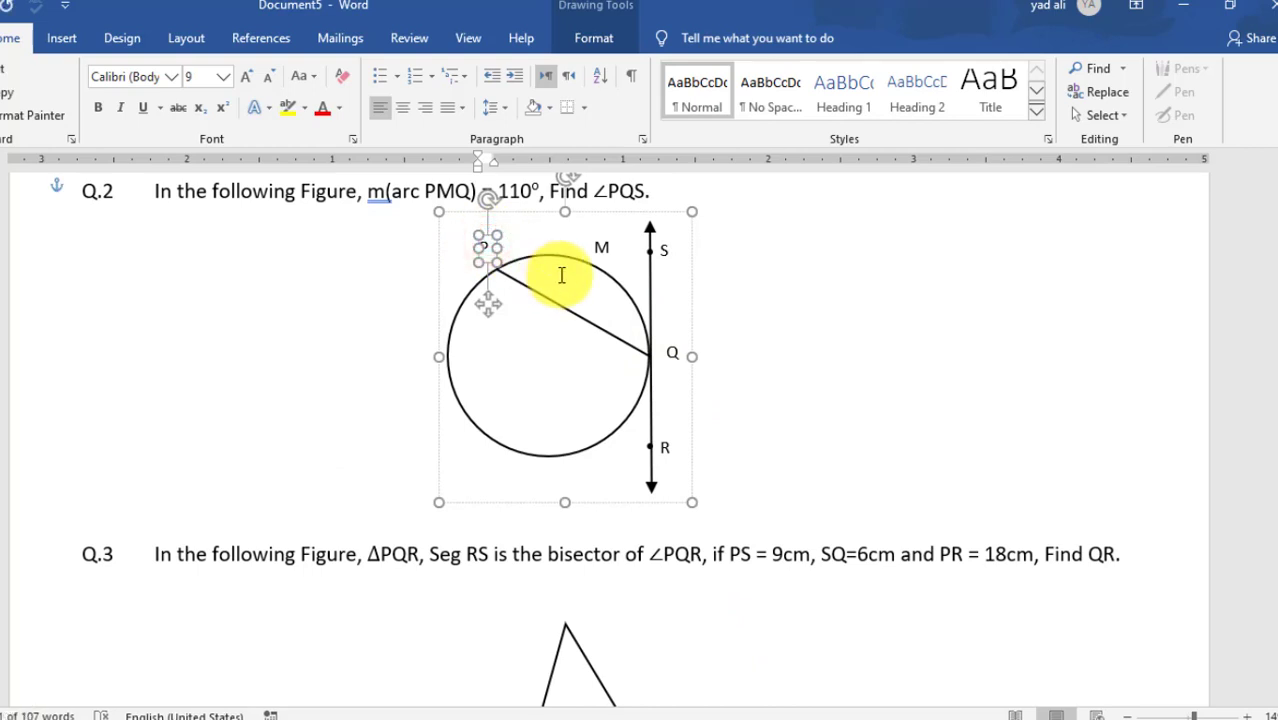
{"action": "left_click", "coordinate": [562, 275]}
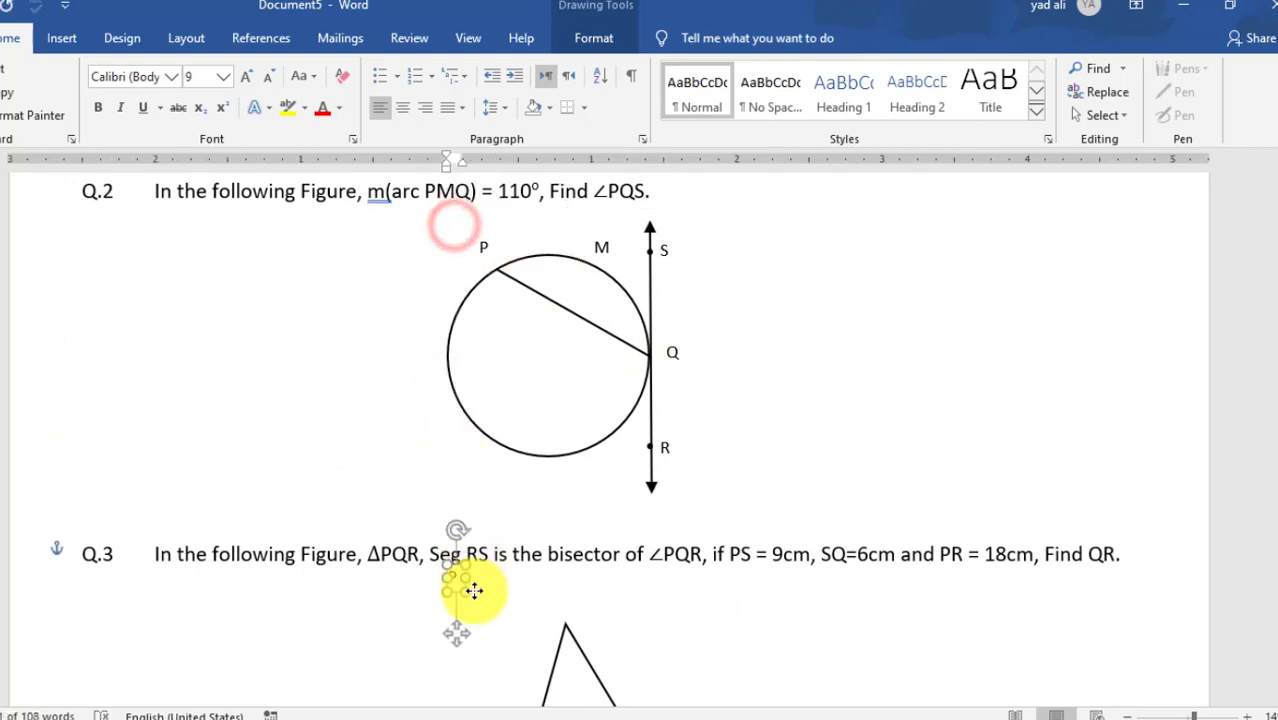
{"action": "left_click_drag", "start_coordinate": [455, 230], "coordinate": [462, 507]}
{"action": "scroll", "coordinate": [457, 505], "scroll_direction": "down", "scroll_amount": 2}
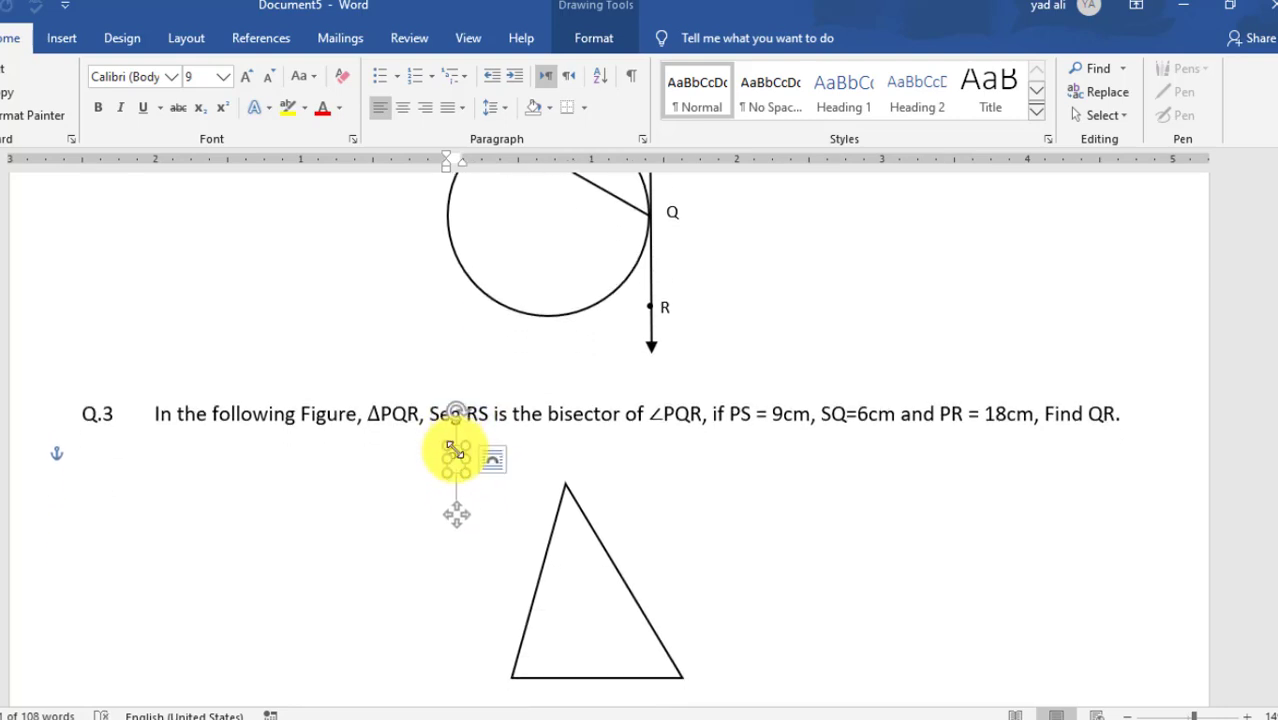
{"action": "left_click_drag", "start_coordinate": [455, 452], "coordinate": [562, 455]}
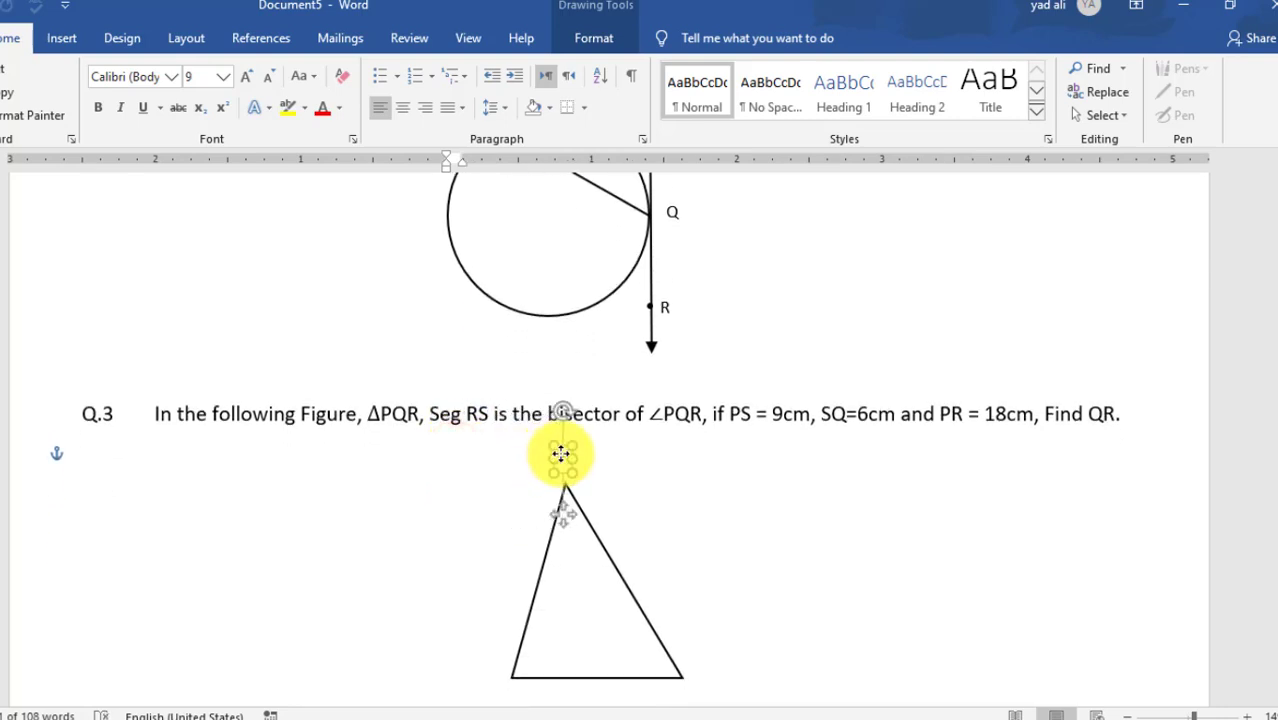
{"action": "left_click", "coordinate": [778, 515]}
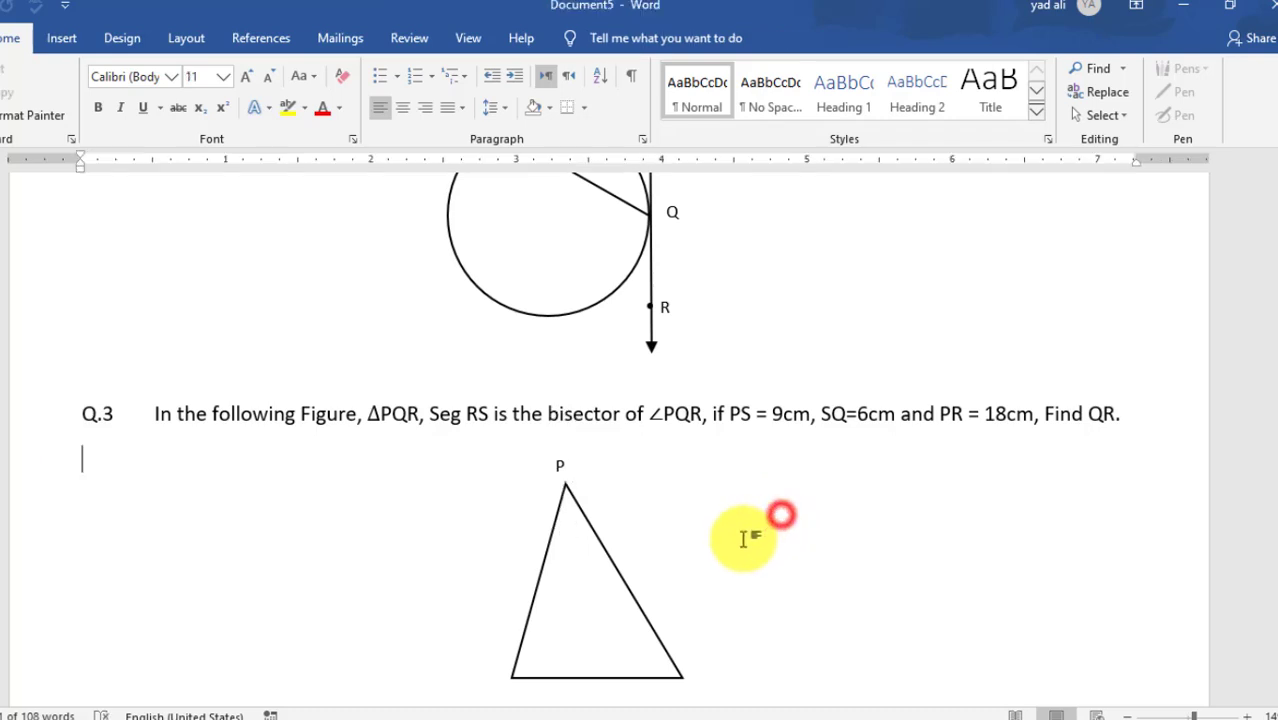
Step: Copy the P label to the bottom-right vertex and change it to R
{"action": "scroll", "coordinate": [667, 523], "scroll_direction": "down", "scroll_amount": 1}
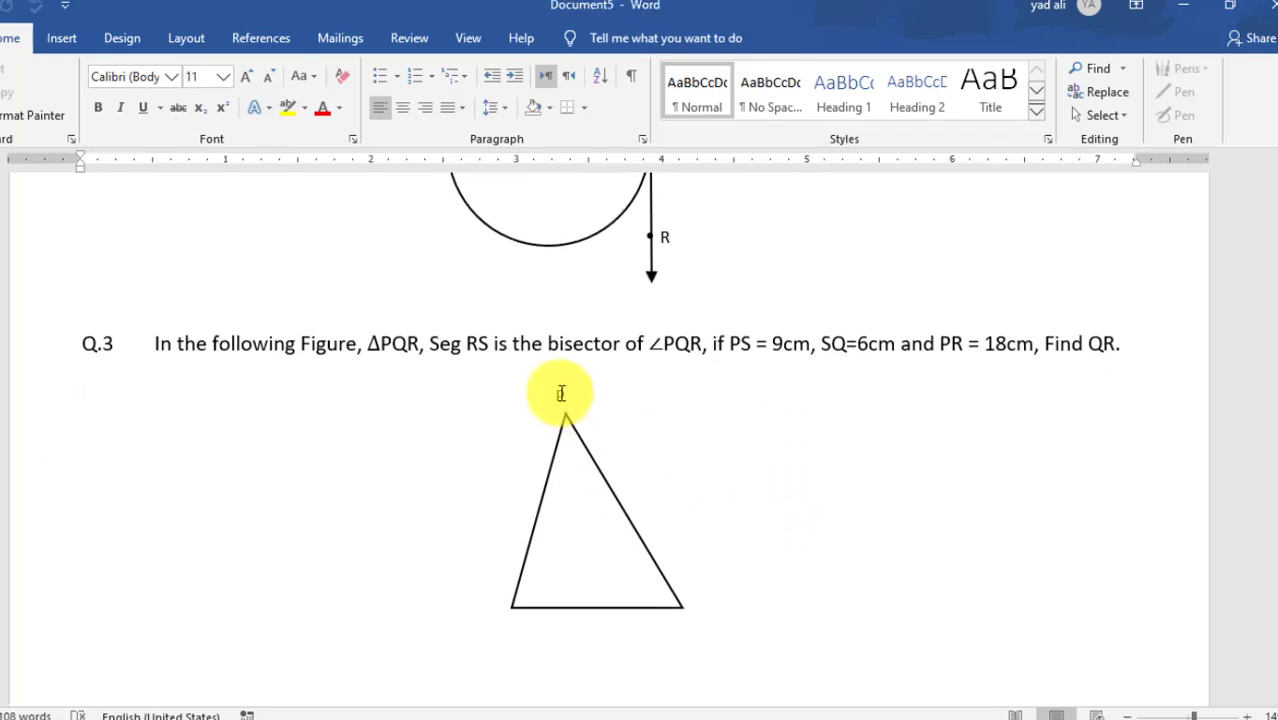
{"action": "left_click", "coordinate": [561, 394]}
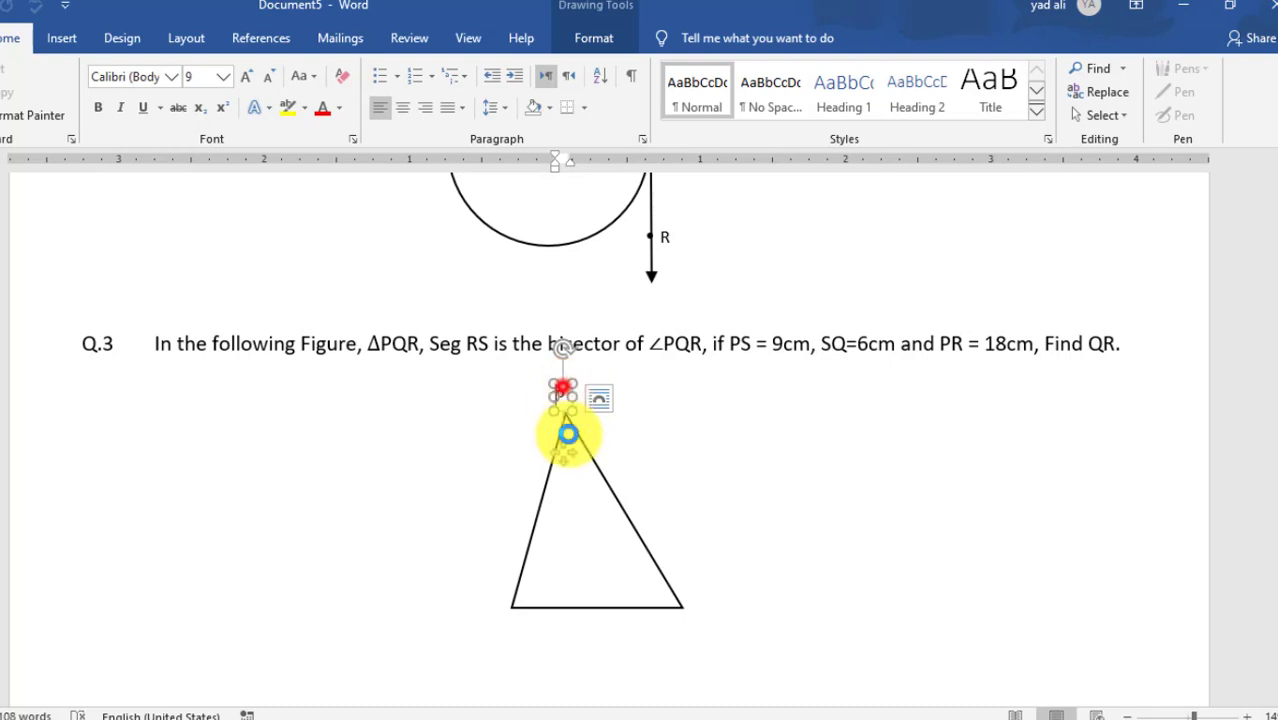
{"action": "mouse_move", "coordinate": [565, 395]}
{"action": "left_mouse_down", "text": "ctrl"}
{"action": "mouse_move", "coordinate": [607, 592]}
{"action": "mouse_move", "coordinate": [695, 598]}
{"action": "left_mouse_up", "text": "ctrl"}
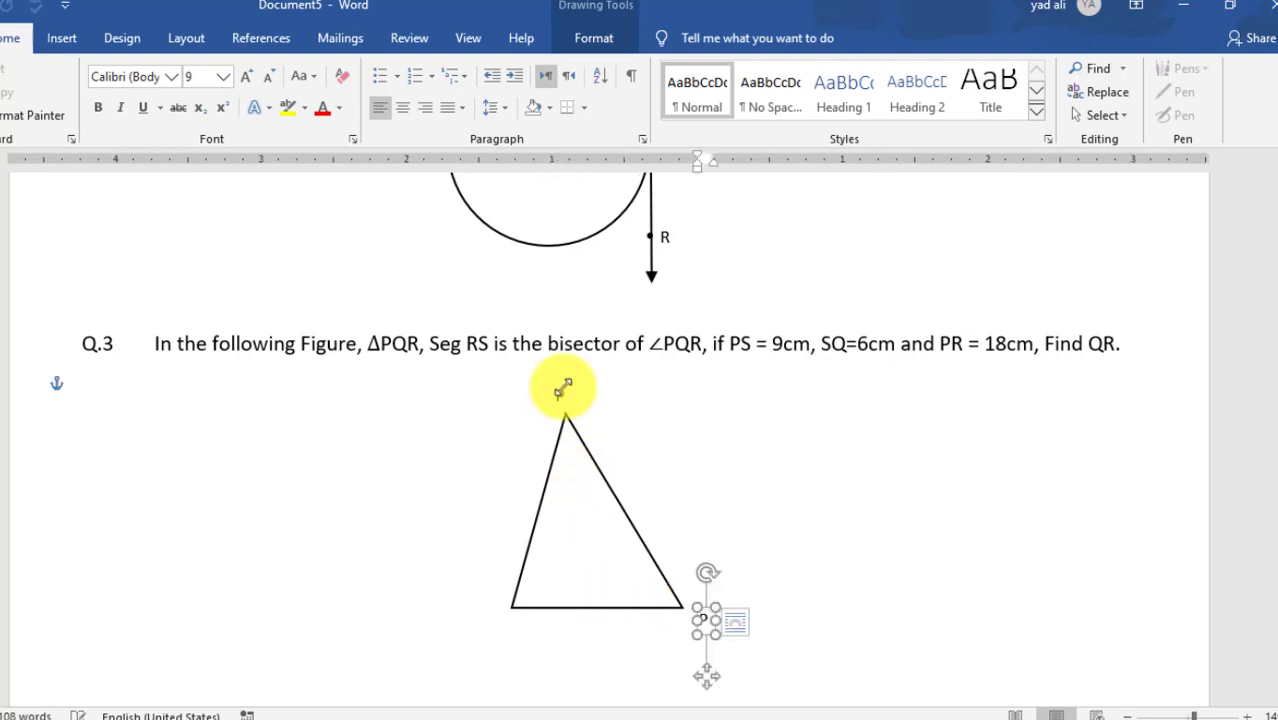
{"action": "double_click", "coordinate": [704, 621]}
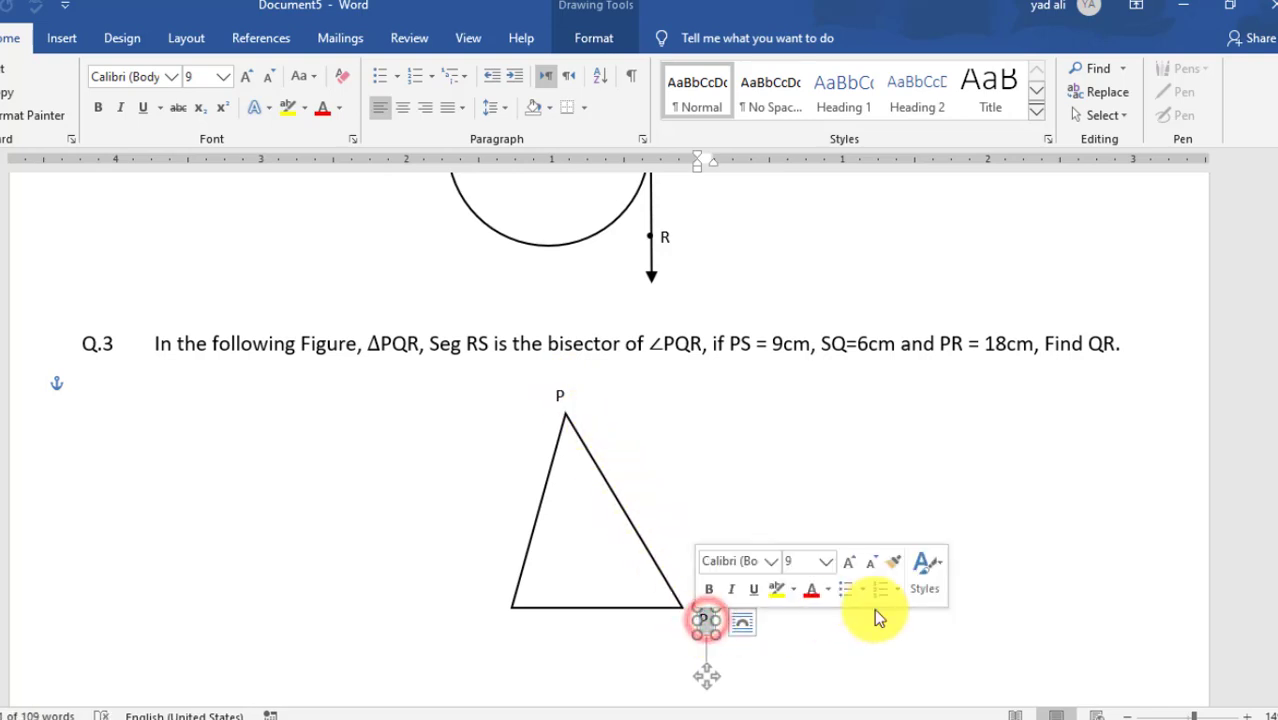
{"action": "type", "text": "R"}
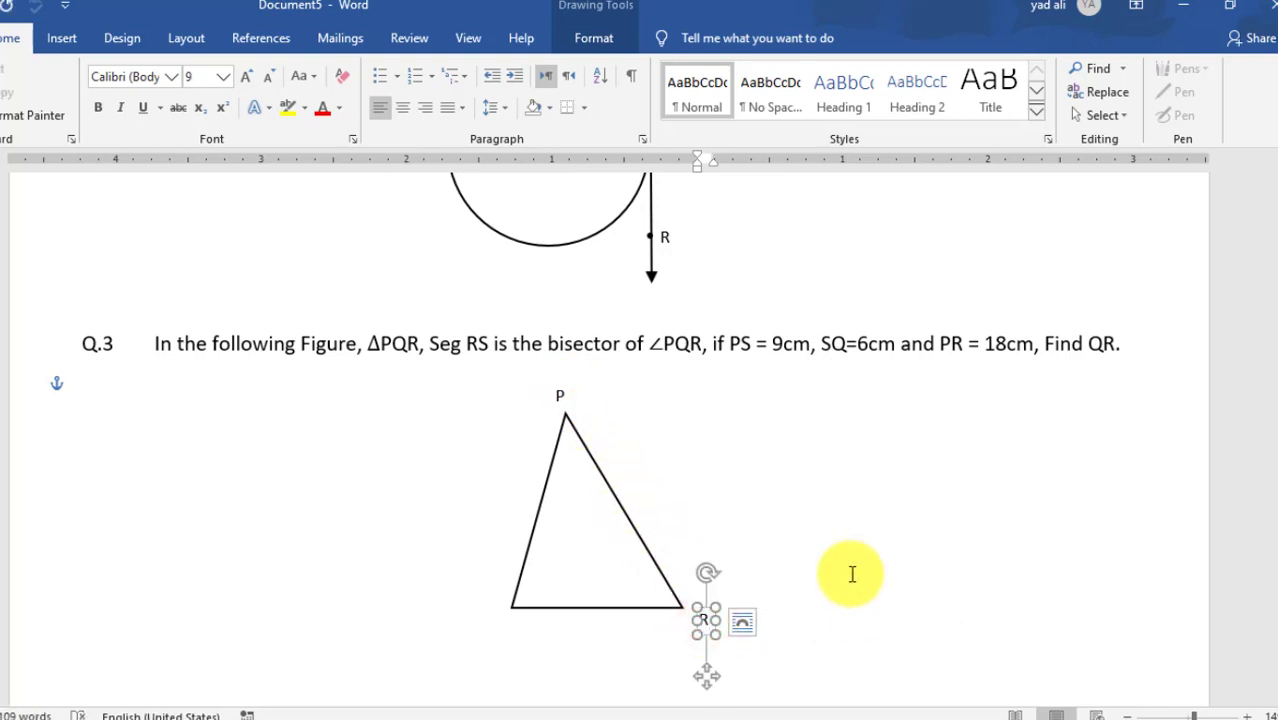
{"action": "left_click", "coordinate": [845, 565]}
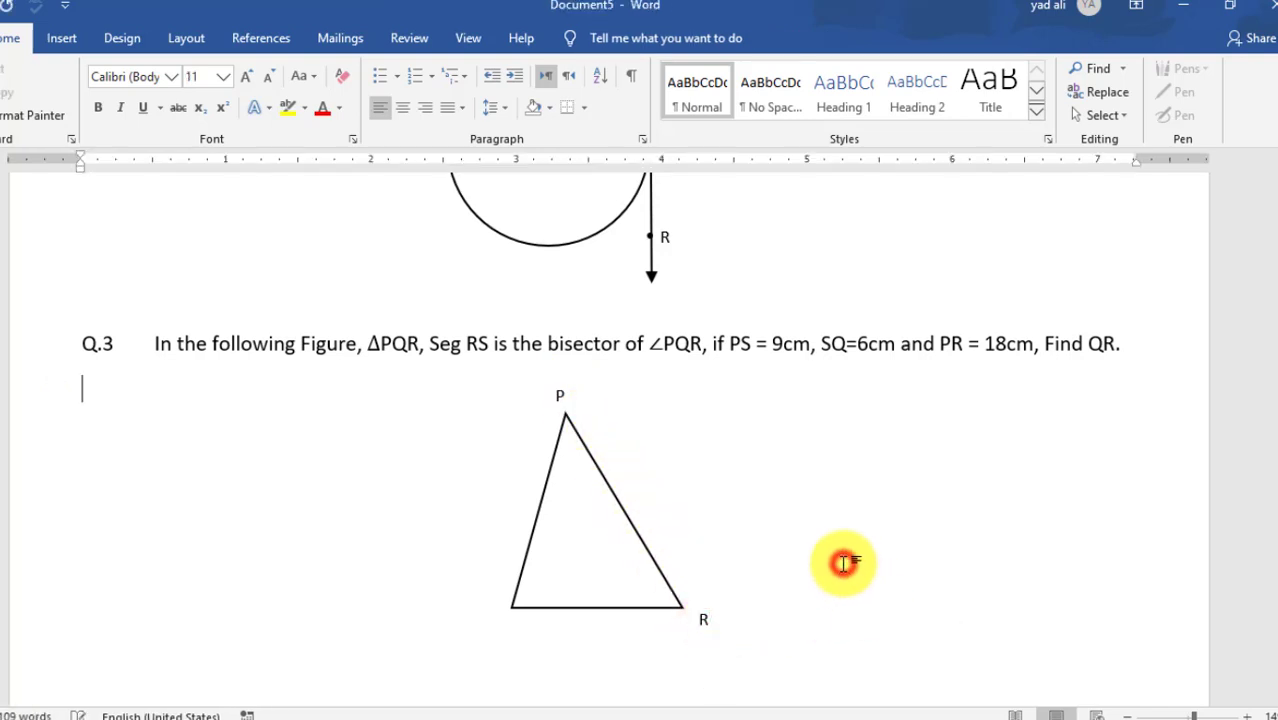
Step: Copy the R label to the bottom-left vertex and change it to Q
{"action": "left_click", "coordinate": [704, 613]}
{"action": "left_click_drag", "start_coordinate": [708, 618], "coordinate": [498, 610]}
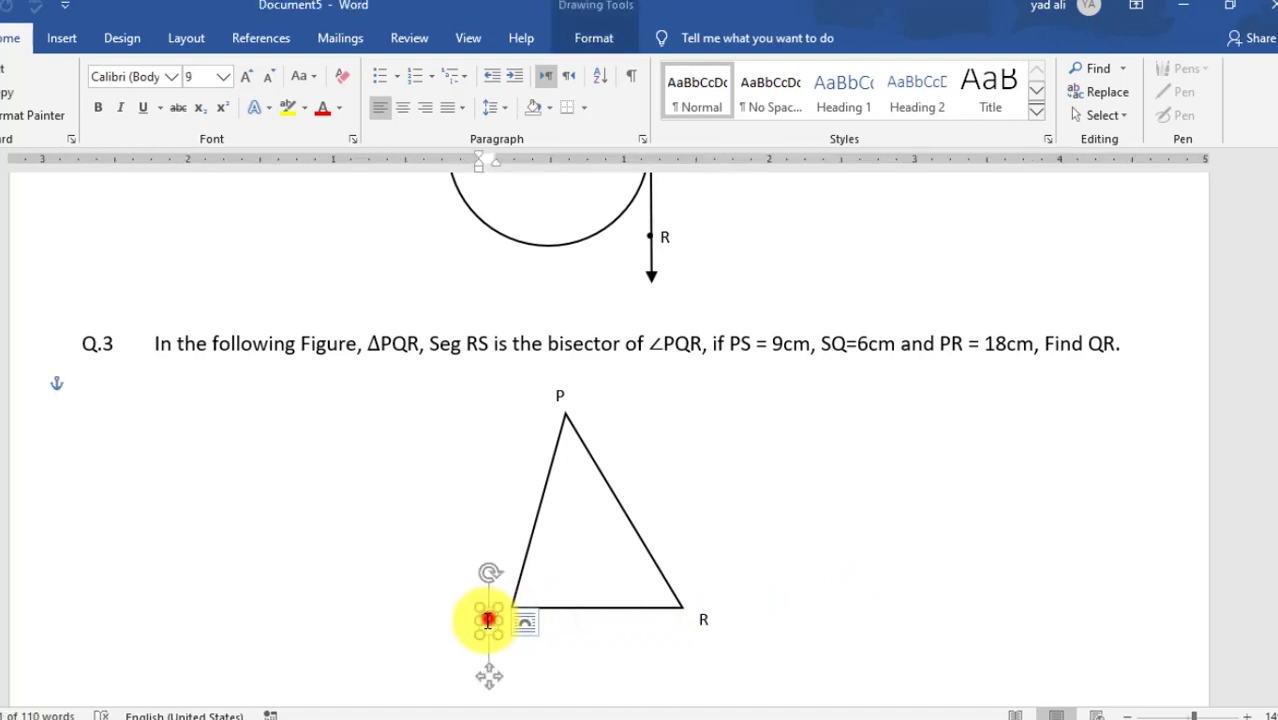
{"action": "double_click", "coordinate": [487, 620]}
{"action": "type", "text": "Q"}
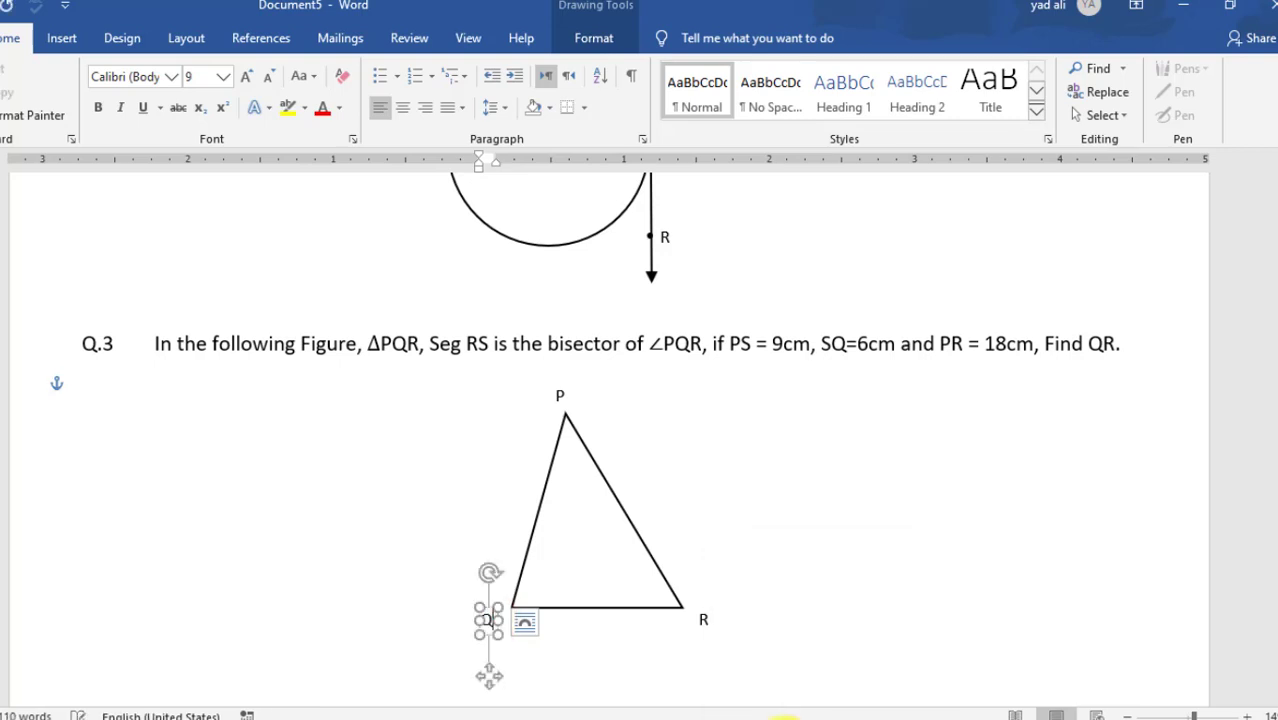
{"action": "left_click", "coordinate": [765, 499]}
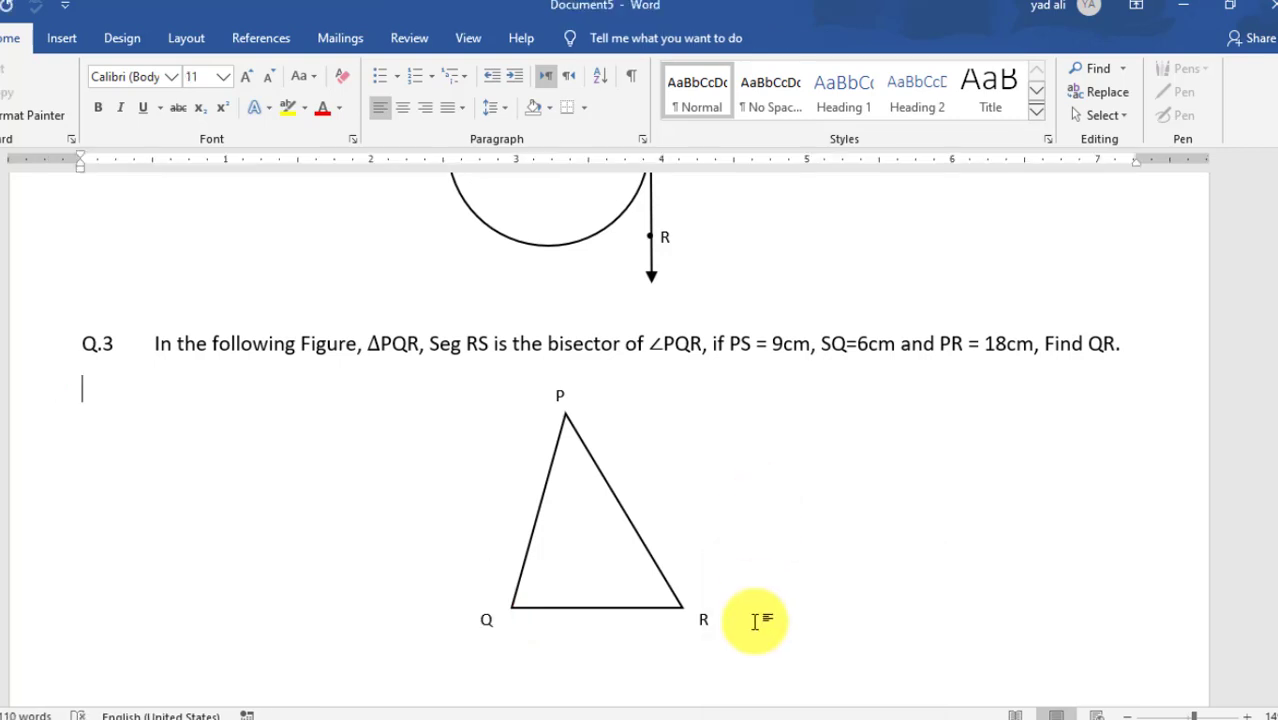
{"action": "scroll", "coordinate": [762, 617], "scroll_direction": "up", "scroll_amount": 4}
Step: Copy the 16cm label from Q.1's figure and place it beside side PR
{"action": "scroll", "coordinate": [911, 604], "scroll_direction": "down", "scroll_amount": 2}
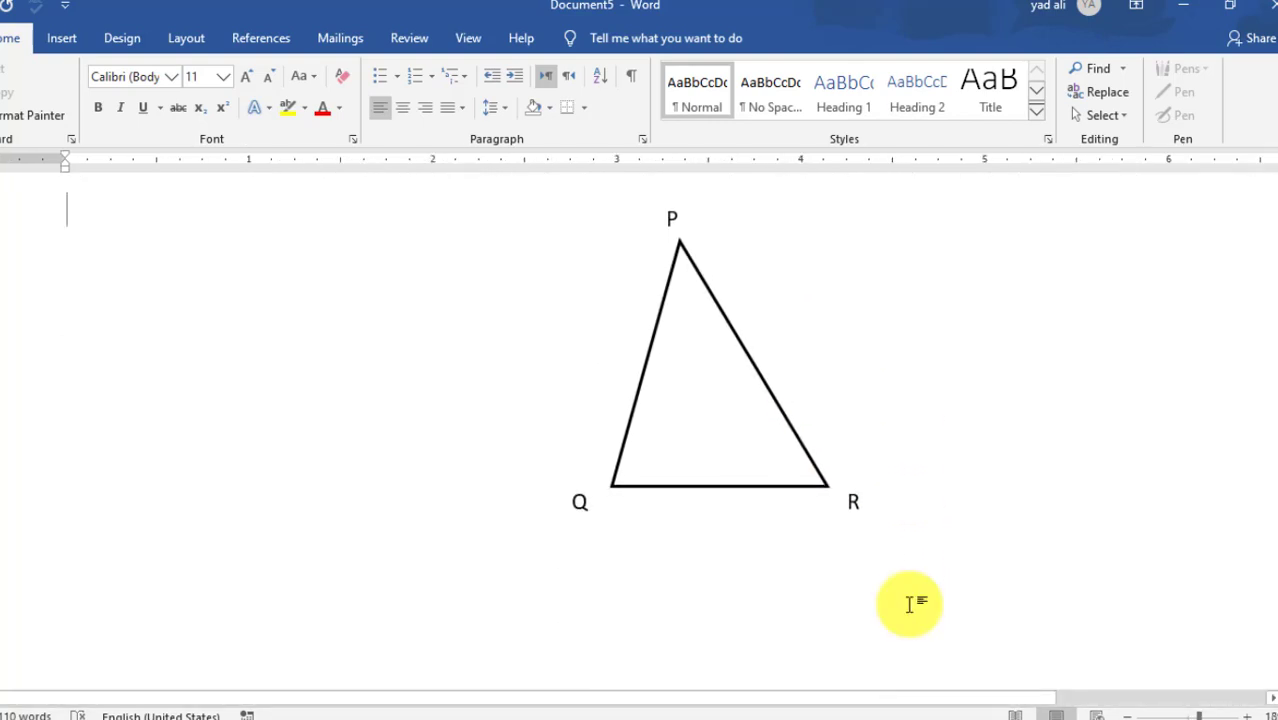
{"action": "scroll", "coordinate": [911, 604], "scroll_direction": "up", "scroll_amount": 5}
{"action": "scroll", "coordinate": [911, 604], "scroll_direction": "up", "scroll_amount": 4}
{"action": "scroll", "coordinate": [911, 604], "scroll_direction": "up", "scroll_amount": 4}
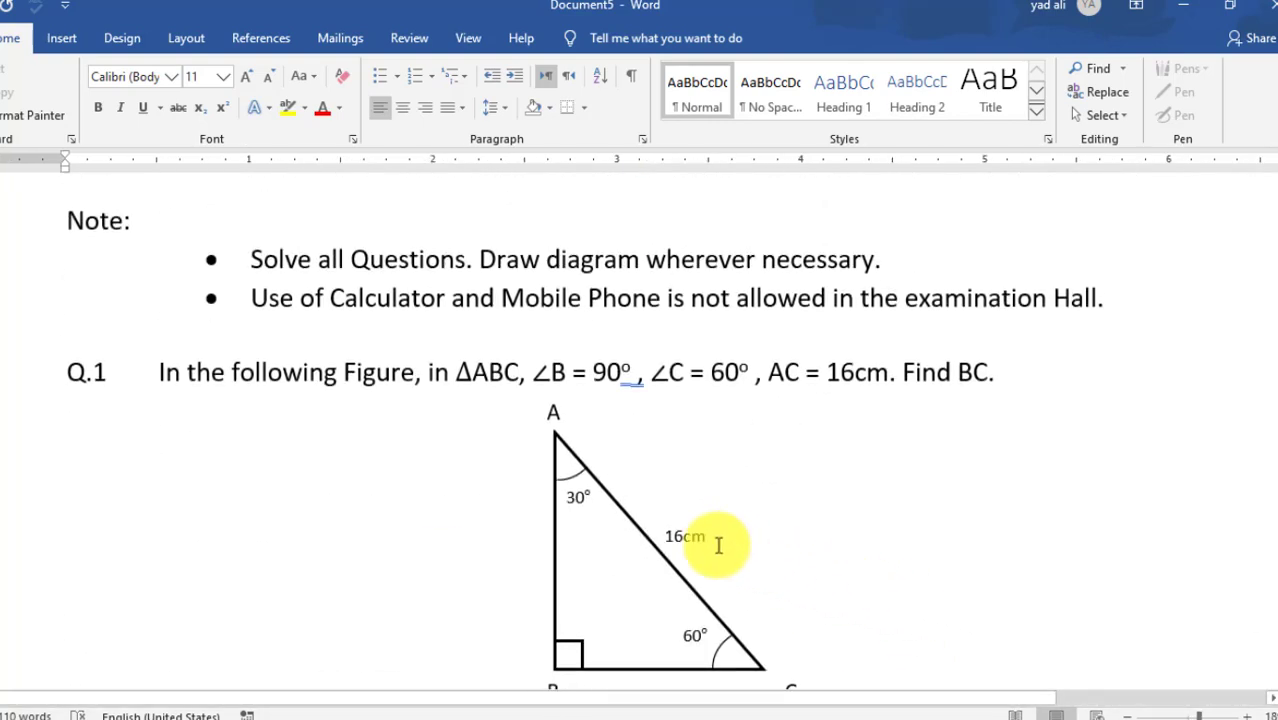
{"action": "left_click", "coordinate": [682, 532]}
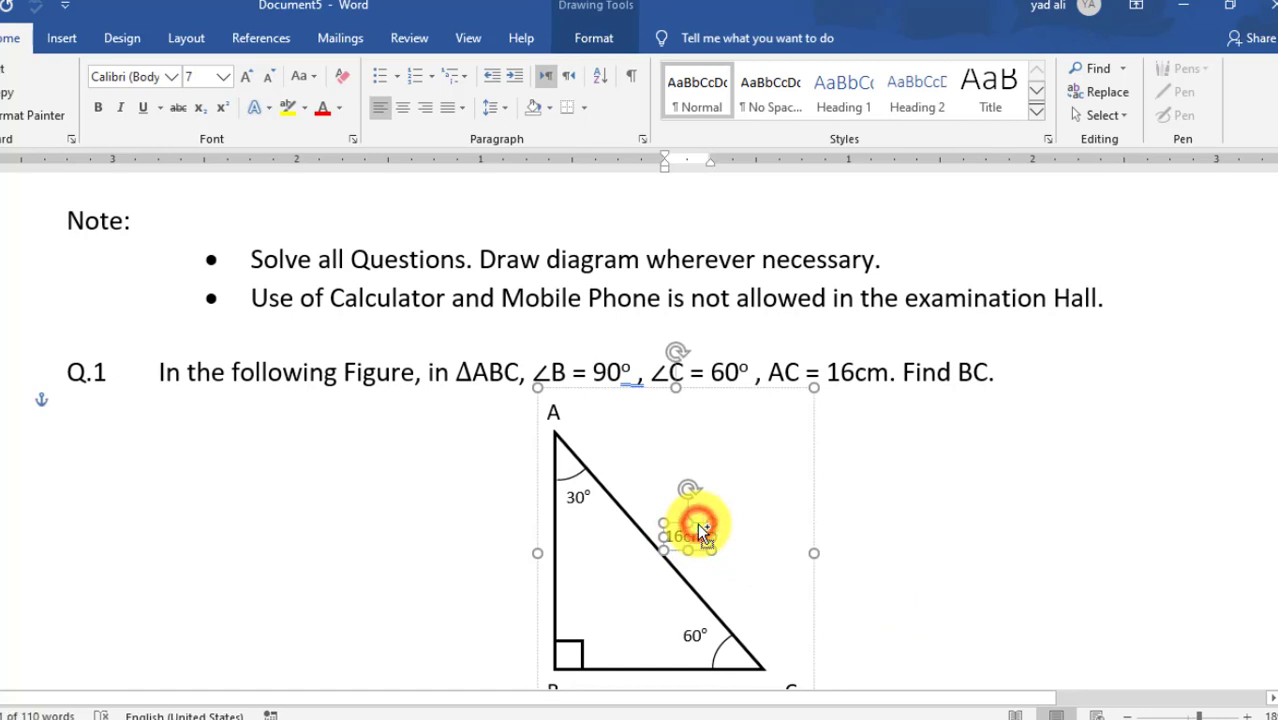
{"action": "key", "text": "ctrl+c"}
{"action": "key", "text": "ctrl+v"}
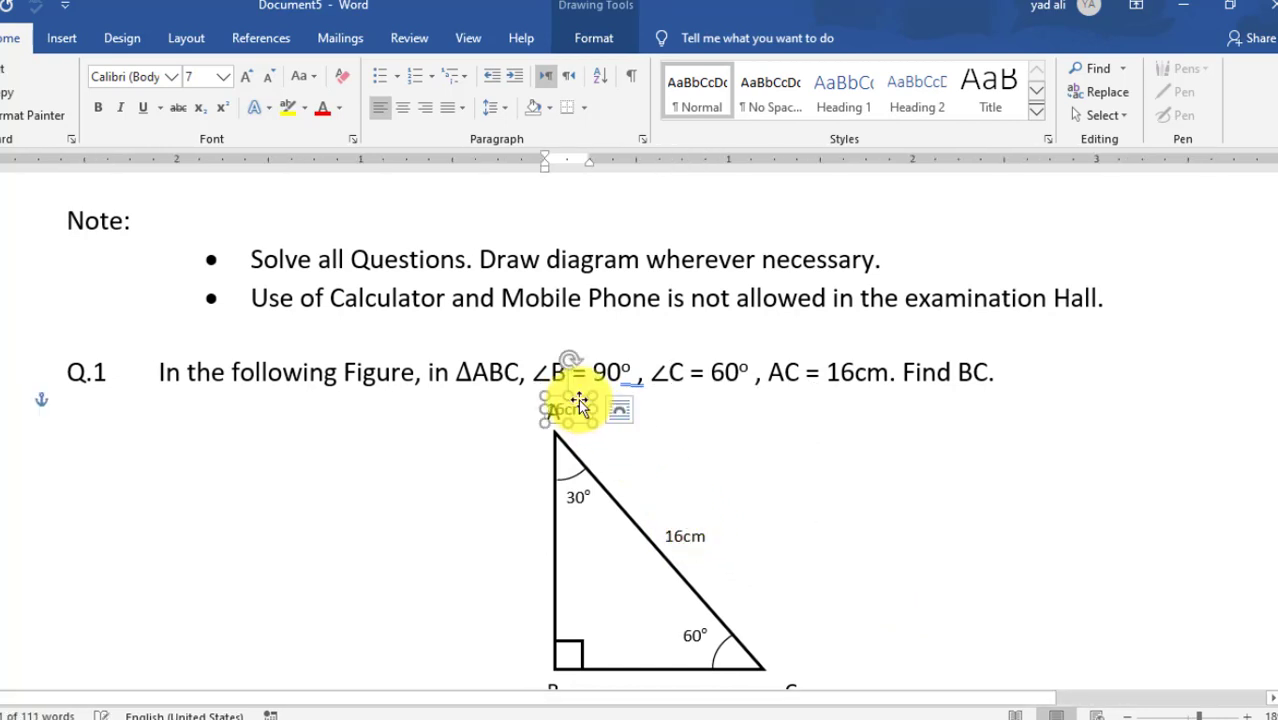
{"action": "mouse_move", "coordinate": [581, 400]}
{"action": "left_mouse_down"}
{"action": "mouse_move", "coordinate": [941, 575]}
{"action": "mouse_move", "coordinate": [858, 415]}
{"action": "mouse_move", "coordinate": [776, 442]}
{"action": "mouse_move", "coordinate": [792, 435]}
{"action": "left_mouse_up"}
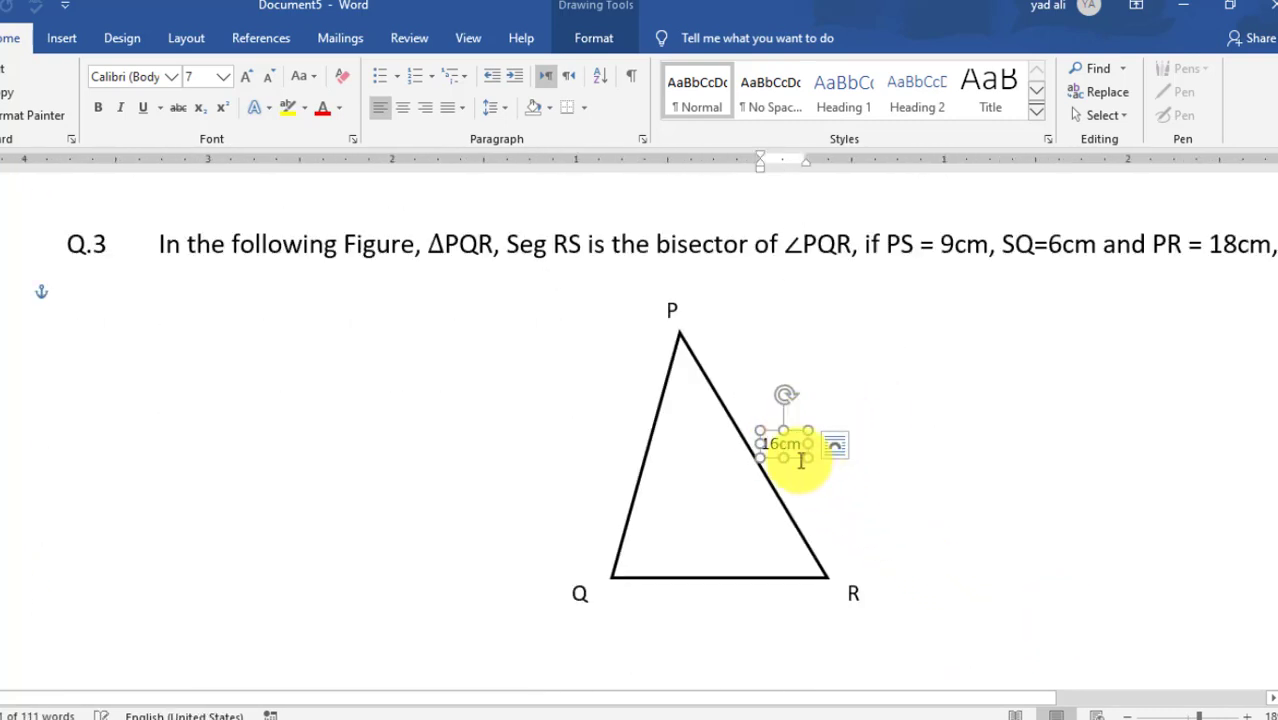
Step: Change the copied label's text to 18cm
{"action": "left_click", "coordinate": [778, 443]}
{"action": "double_click", "coordinate": [775, 443]}
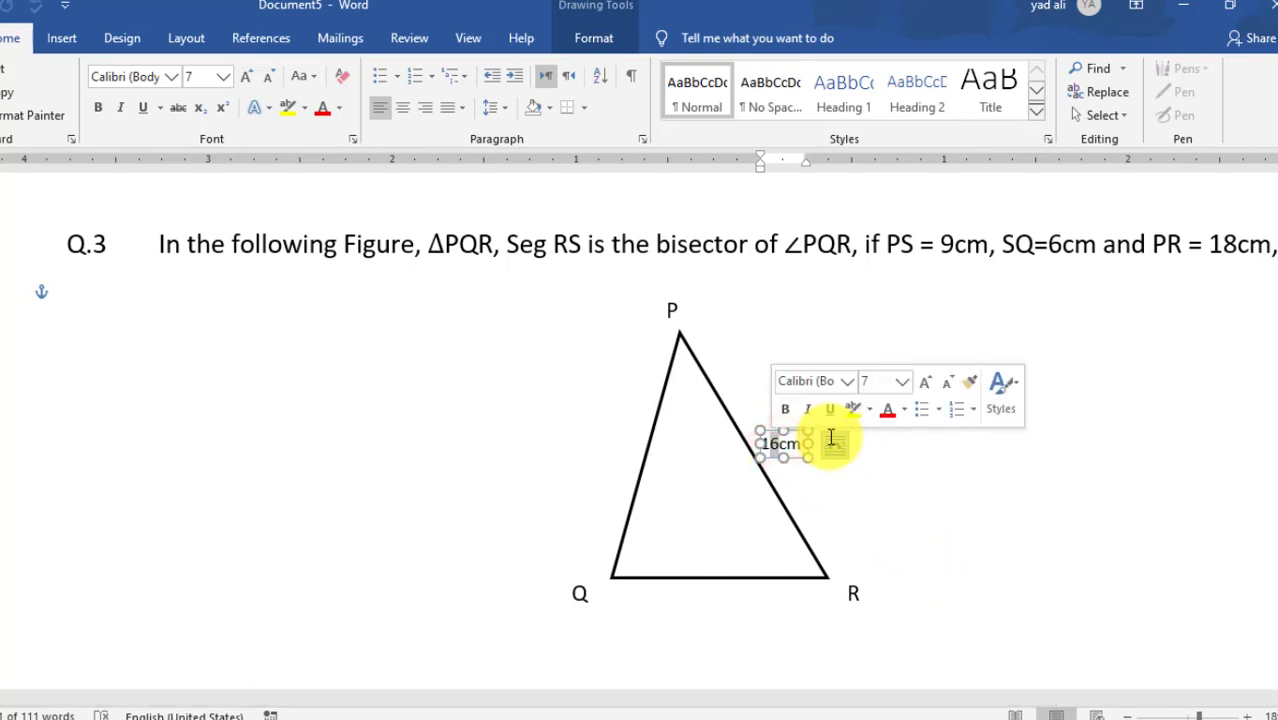
{"action": "type", "text": "18cm"}
{"action": "left_click", "coordinate": [929, 431]}
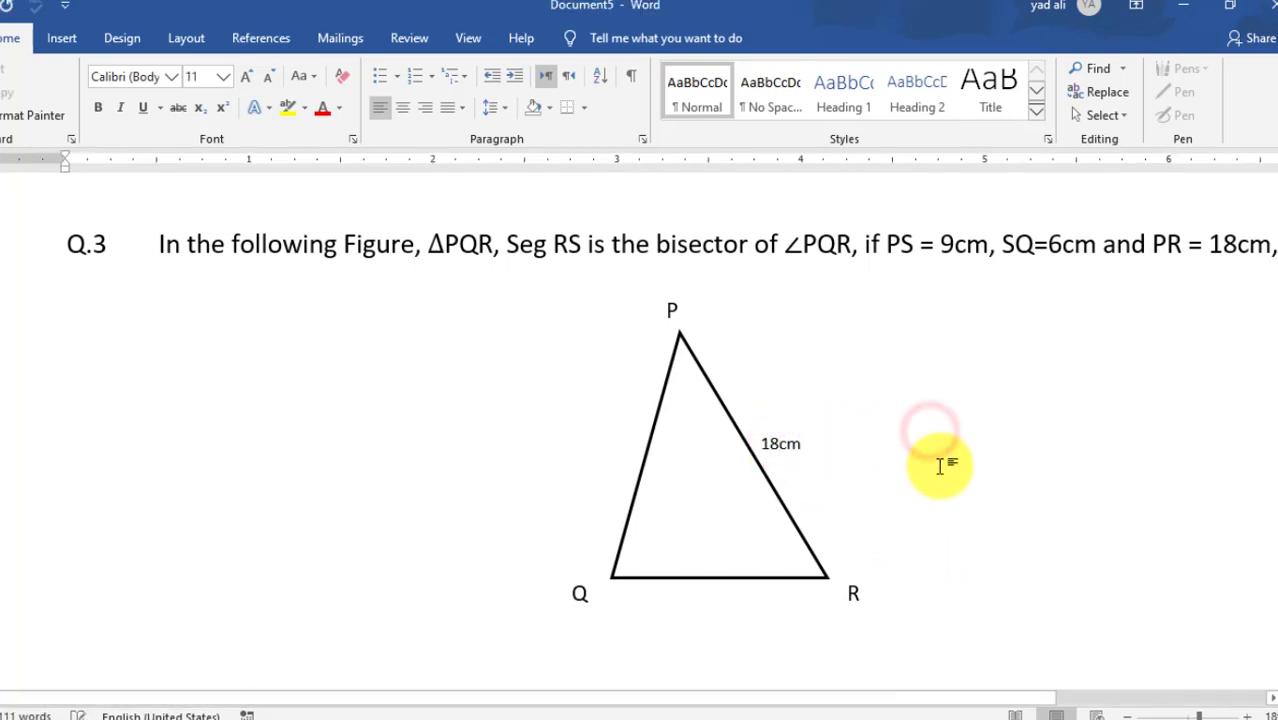
{"action": "scroll", "coordinate": [945, 500], "scroll_direction": "up", "scroll_amount": 1, "text": "ctrl"}
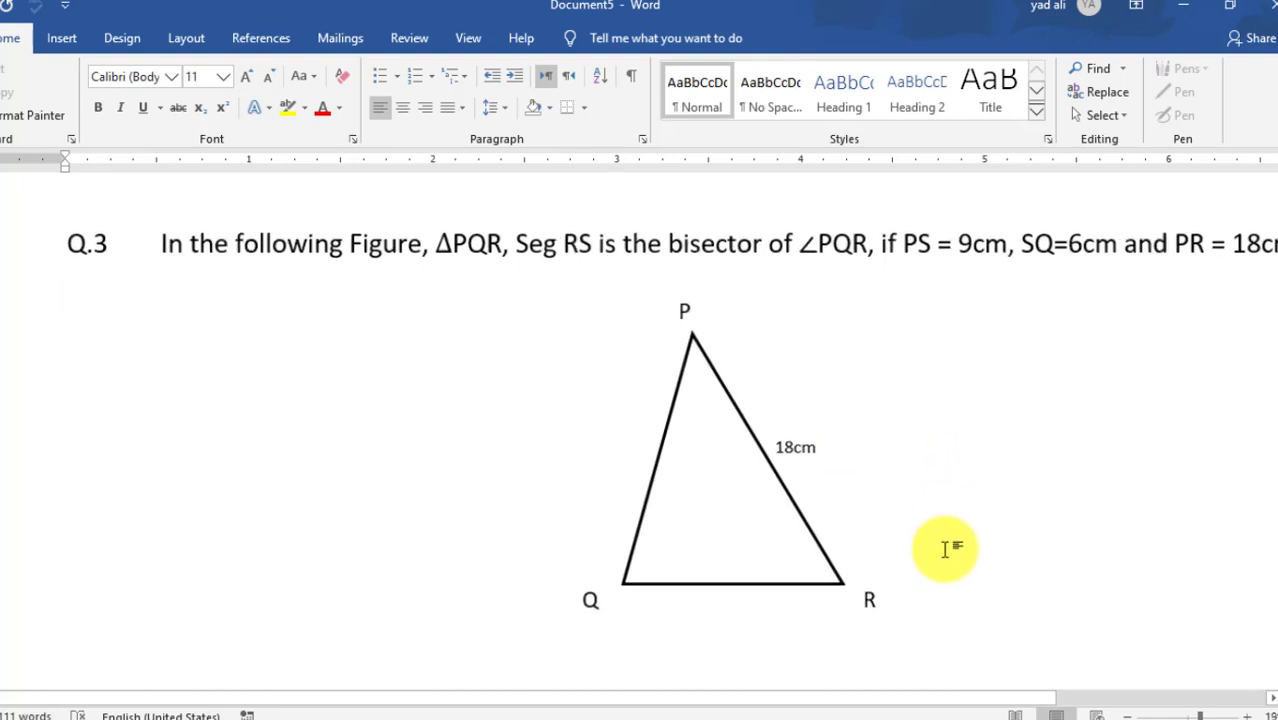
{"action": "scroll", "coordinate": [950, 548], "scroll_direction": "up", "scroll_amount": 1, "text": "ctrl"}
{"action": "scroll", "coordinate": [956, 593], "scroll_direction": "up", "scroll_amount": 1, "text": "ctrl"}
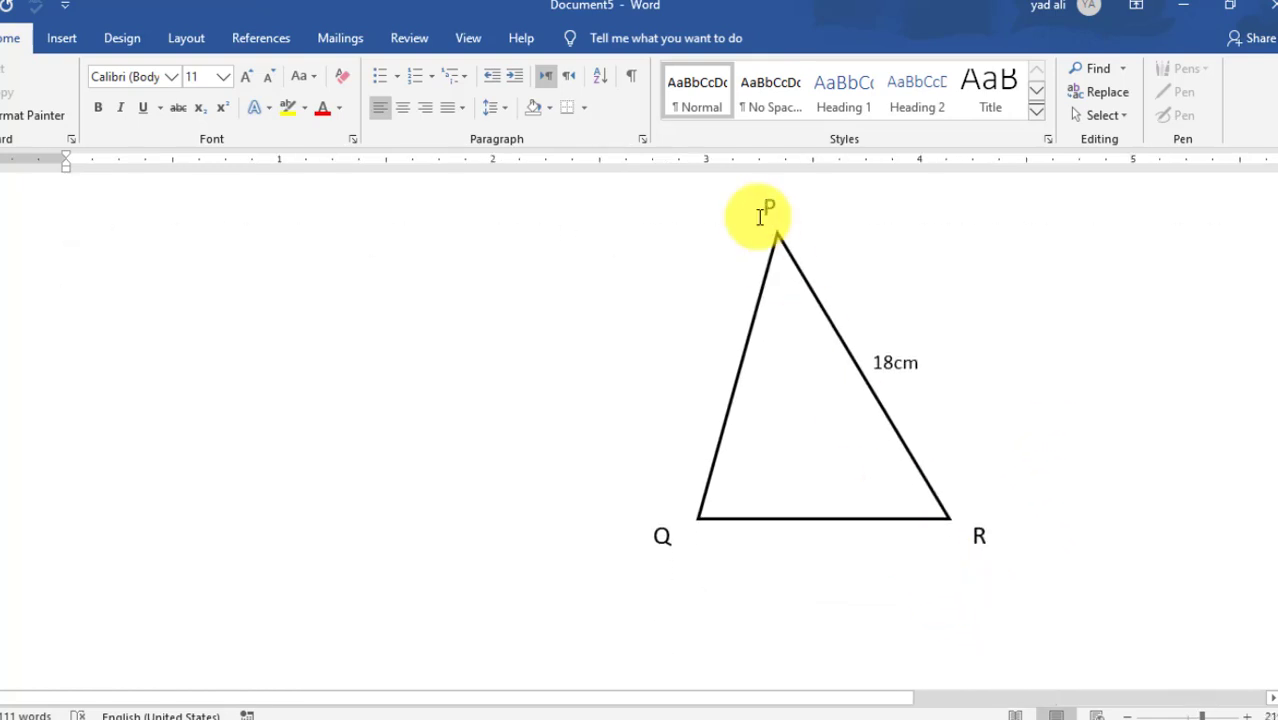
{"action": "left_click", "coordinate": [61, 40]}
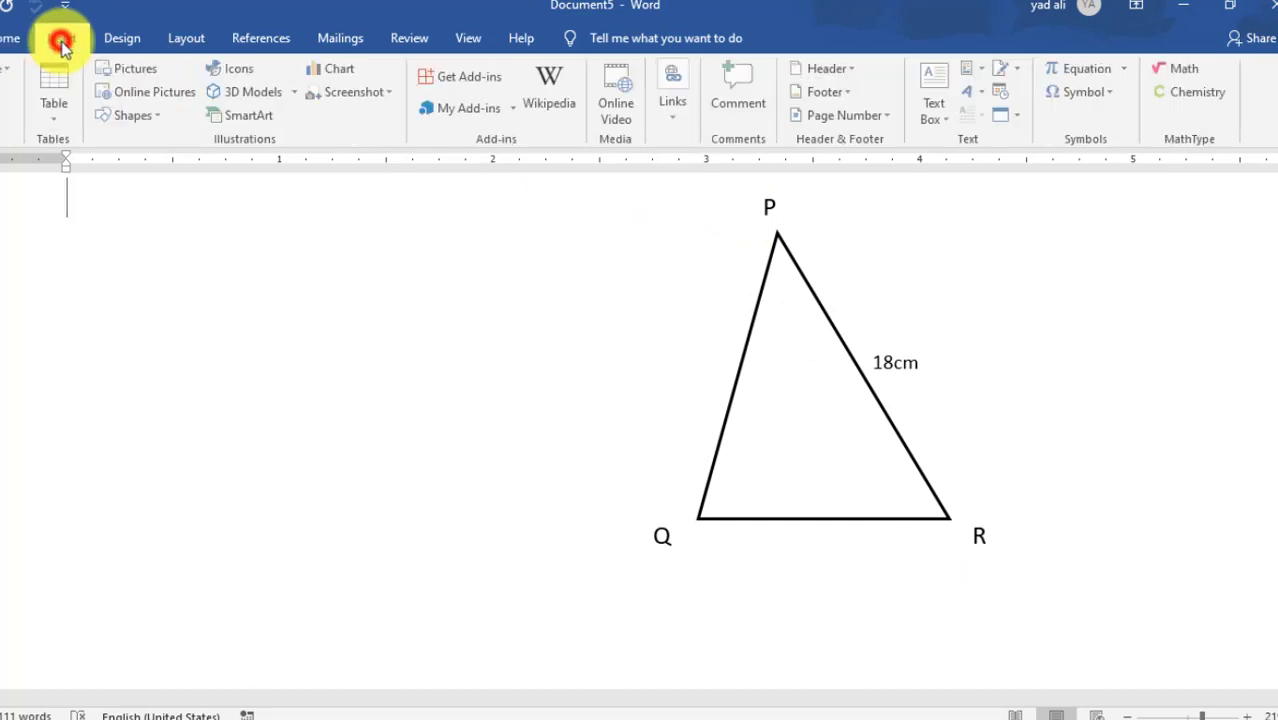
Step: Draw a black 1 pt line from vertex R to a point on side PQ
{"action": "left_click", "coordinate": [155, 117]}
{"action": "left_click", "coordinate": [168, 160]}
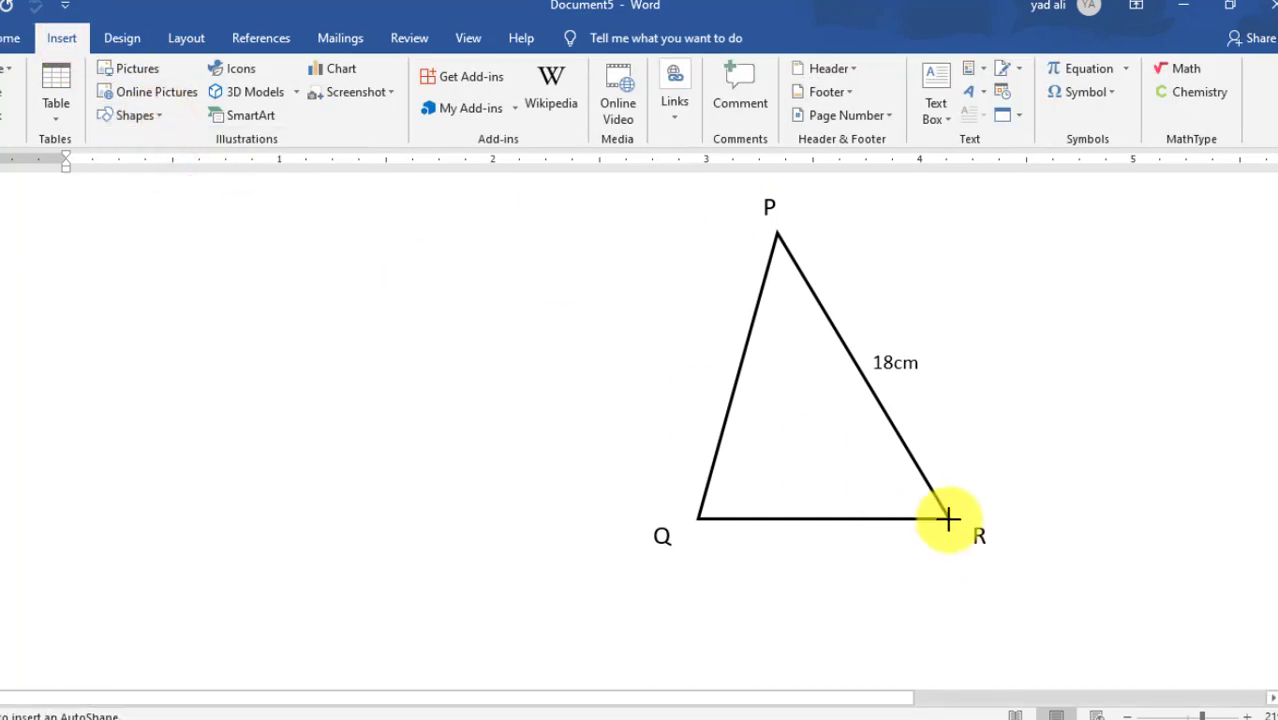
{"action": "left_click_drag", "start_coordinate": [948, 518], "coordinate": [748, 400]}
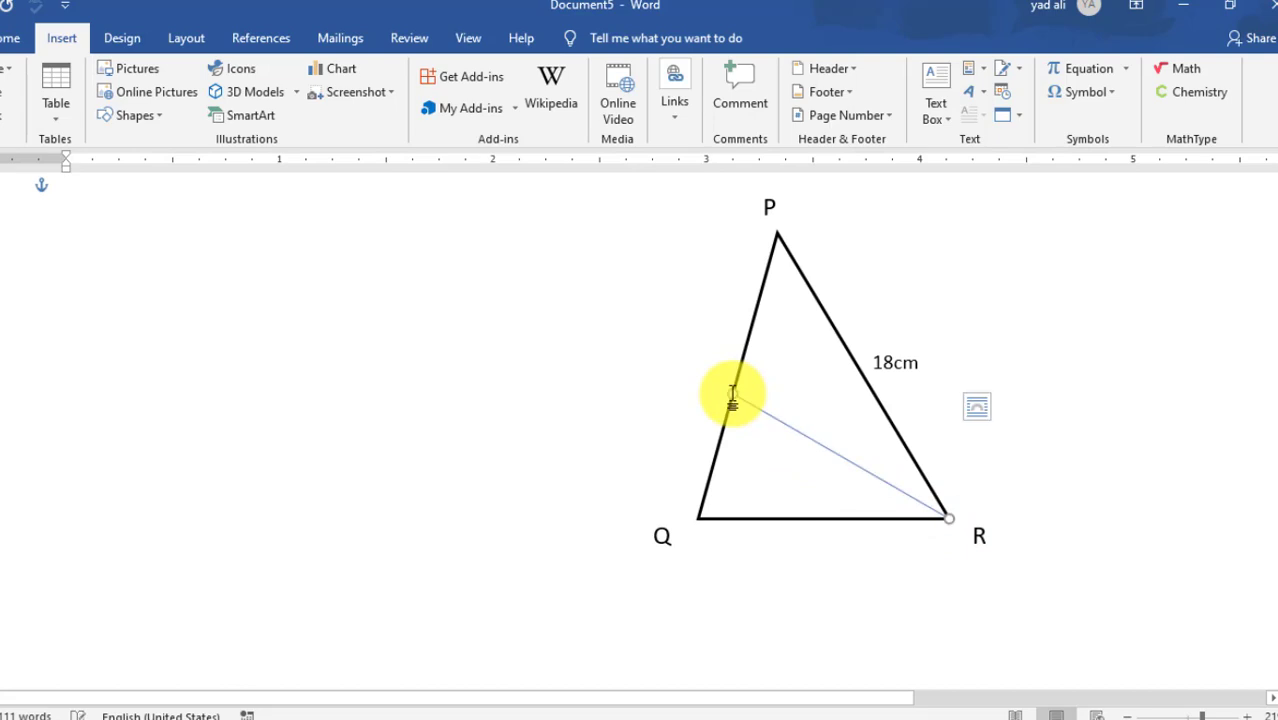
{"action": "left_click_drag", "start_coordinate": [733, 397], "coordinate": [733, 395]}
{"action": "left_click", "coordinate": [322, 93]}
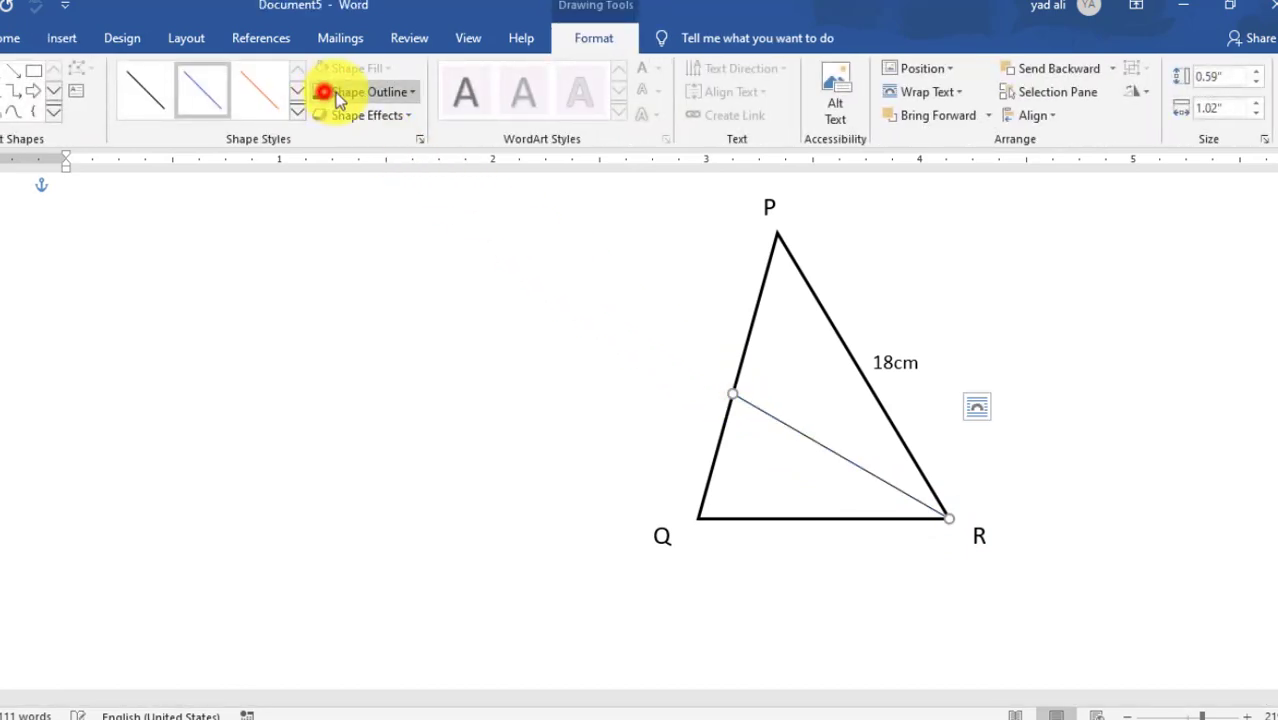
{"action": "left_click", "coordinate": [408, 92]}
{"action": "mouse_move", "coordinate": [400, 322]}
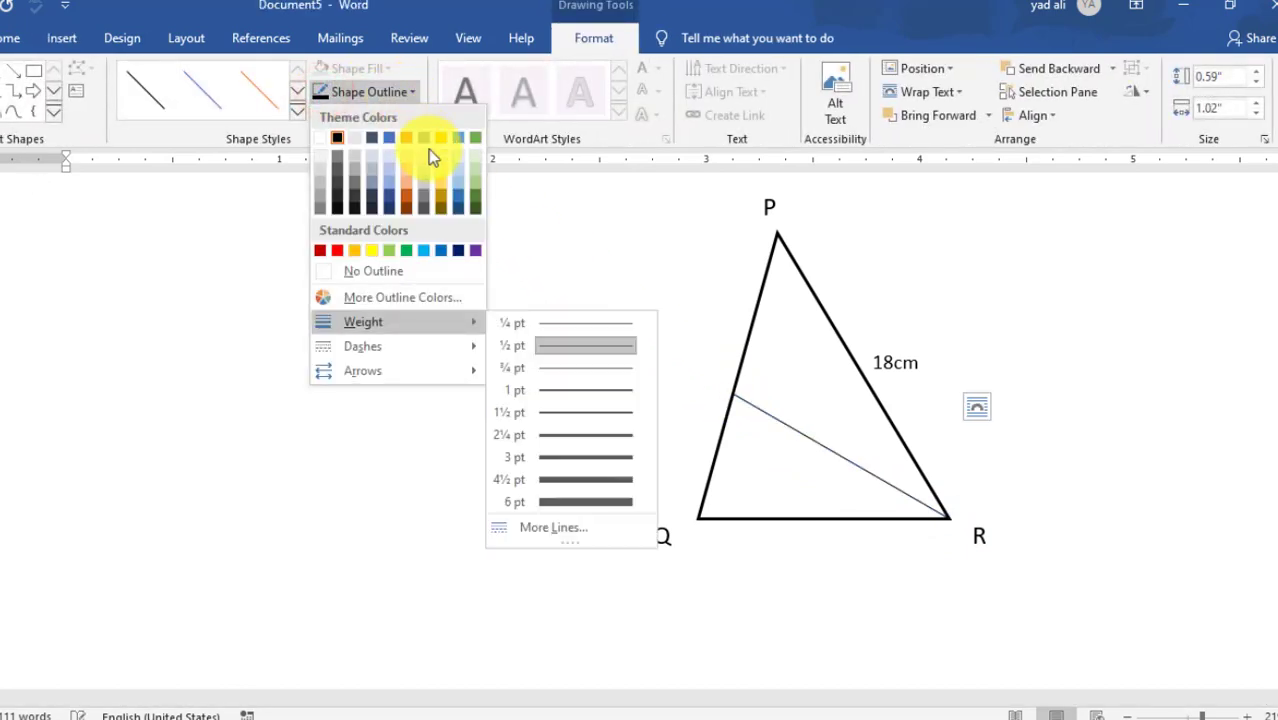
{"action": "left_click", "coordinate": [554, 391]}
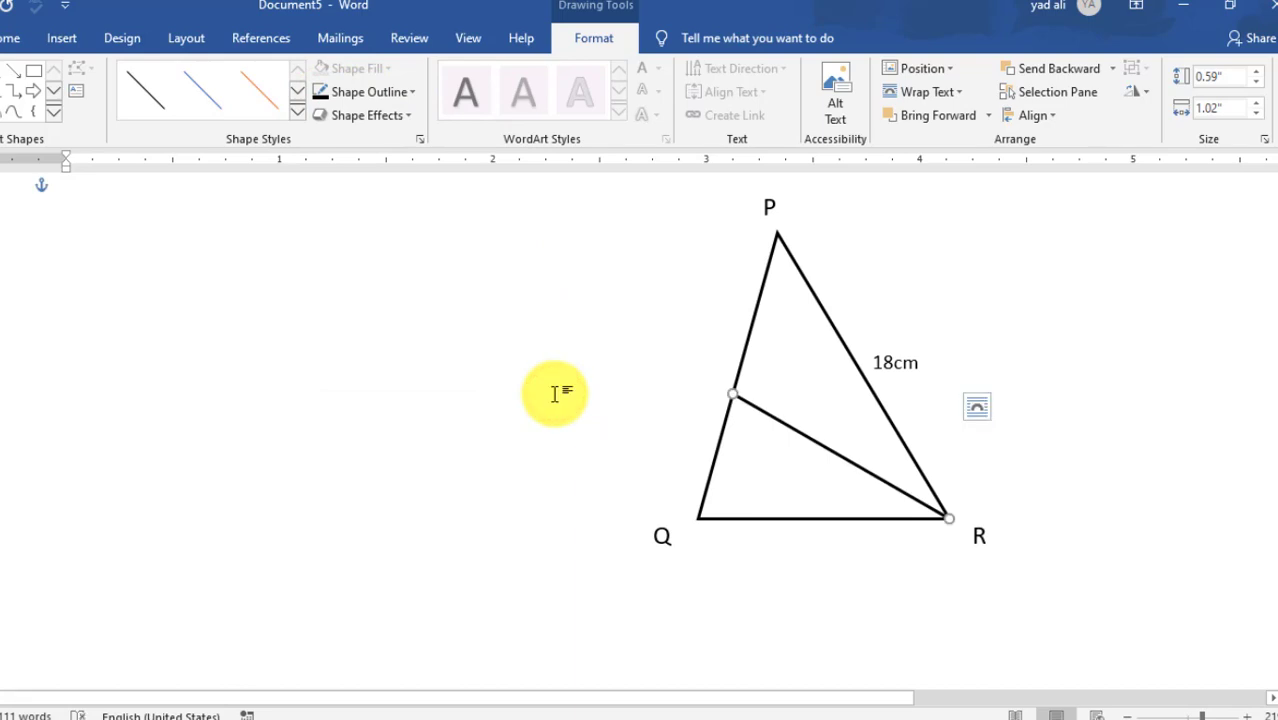
Step: Copy the P label to the line's endpoint on PQ and rename it S
{"action": "left_click", "coordinate": [767, 198]}
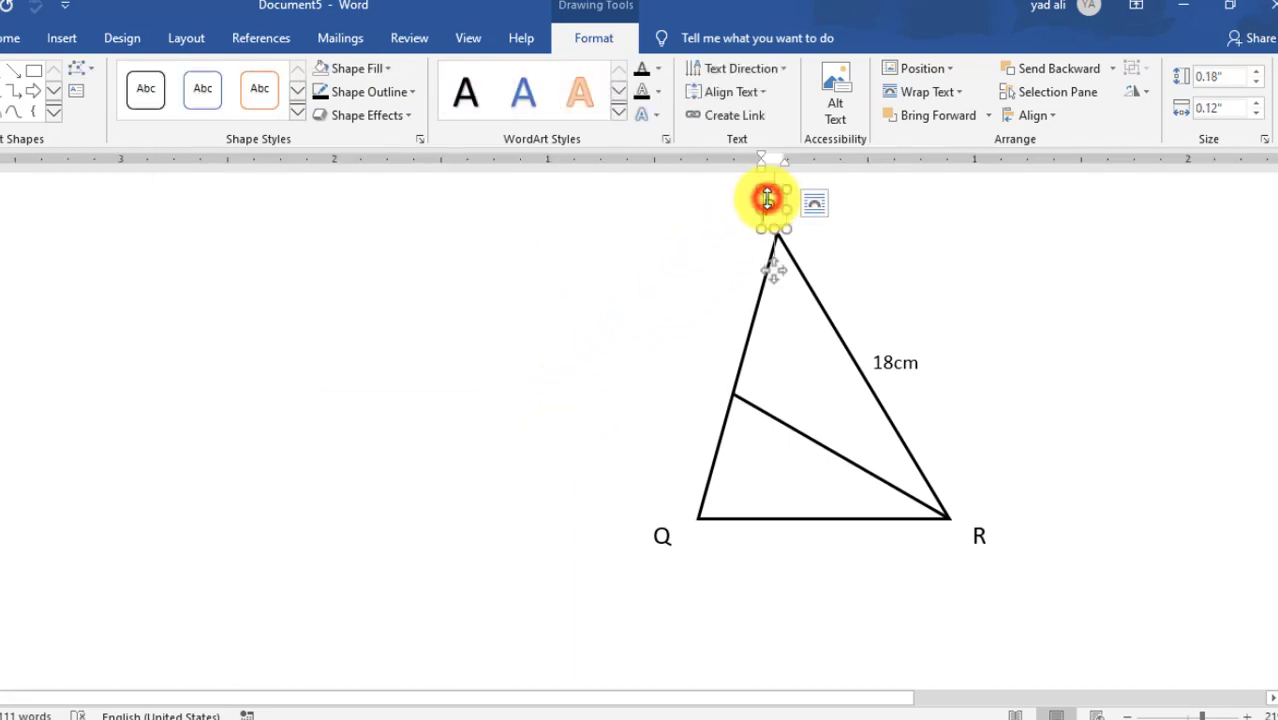
{"action": "mouse_move", "coordinate": [772, 205]}
{"action": "left_mouse_down"}
{"action": "mouse_move", "coordinate": [699, 341]}
{"action": "mouse_move", "coordinate": [727, 376]}
{"action": "left_mouse_up"}
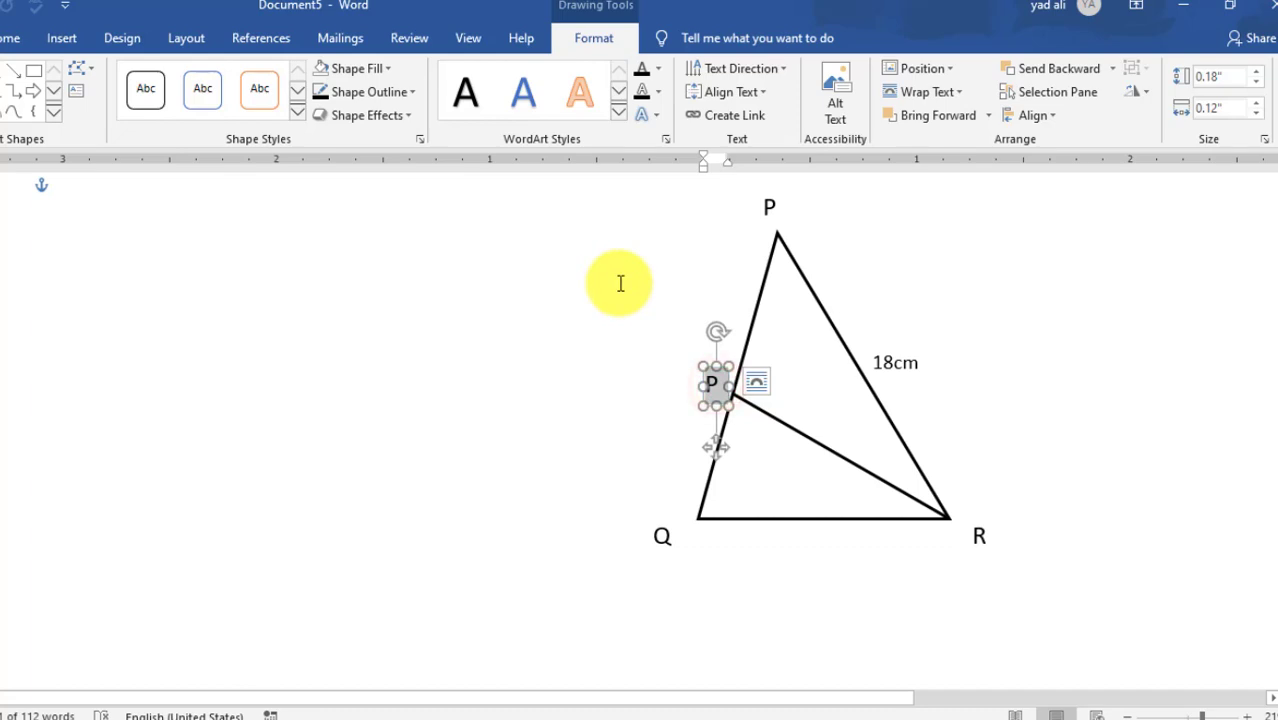
{"action": "type", "text": "S"}
{"action": "left_click", "coordinate": [667, 330]}
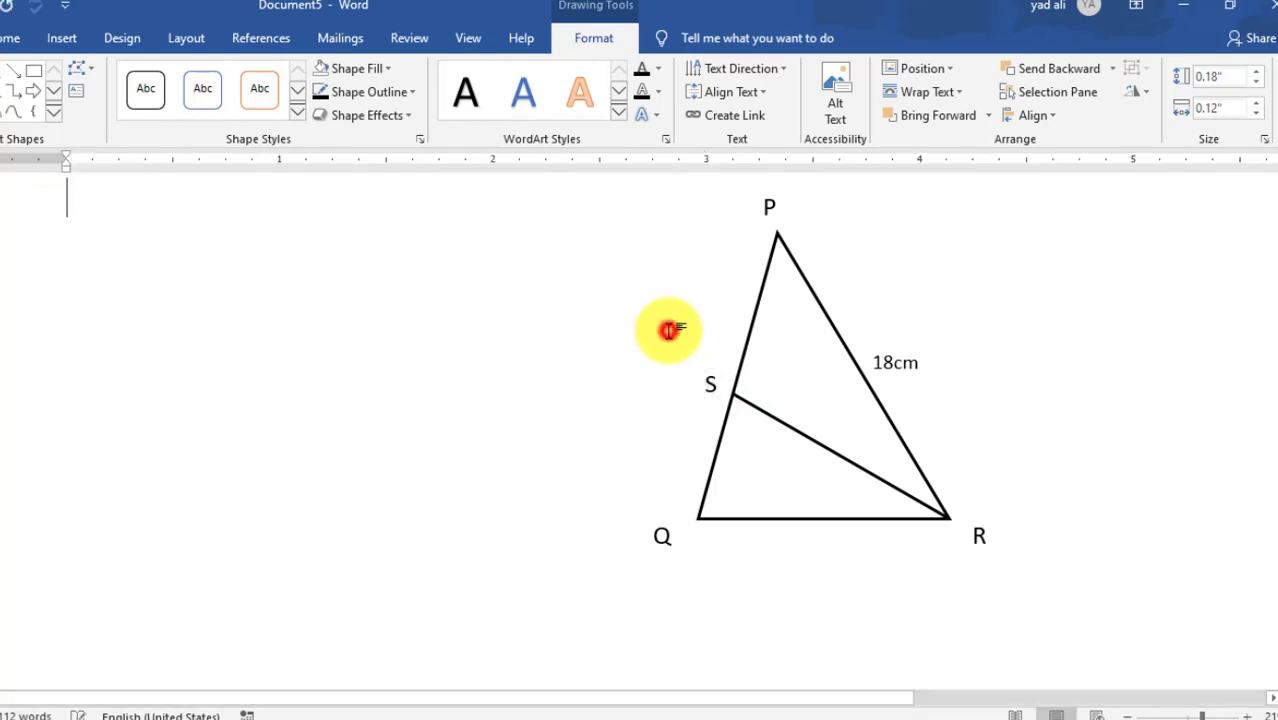
Step: Copy the 18cm label beside PS as 9cm and beside SQ as 6cm
{"action": "left_click", "coordinate": [888, 362]}
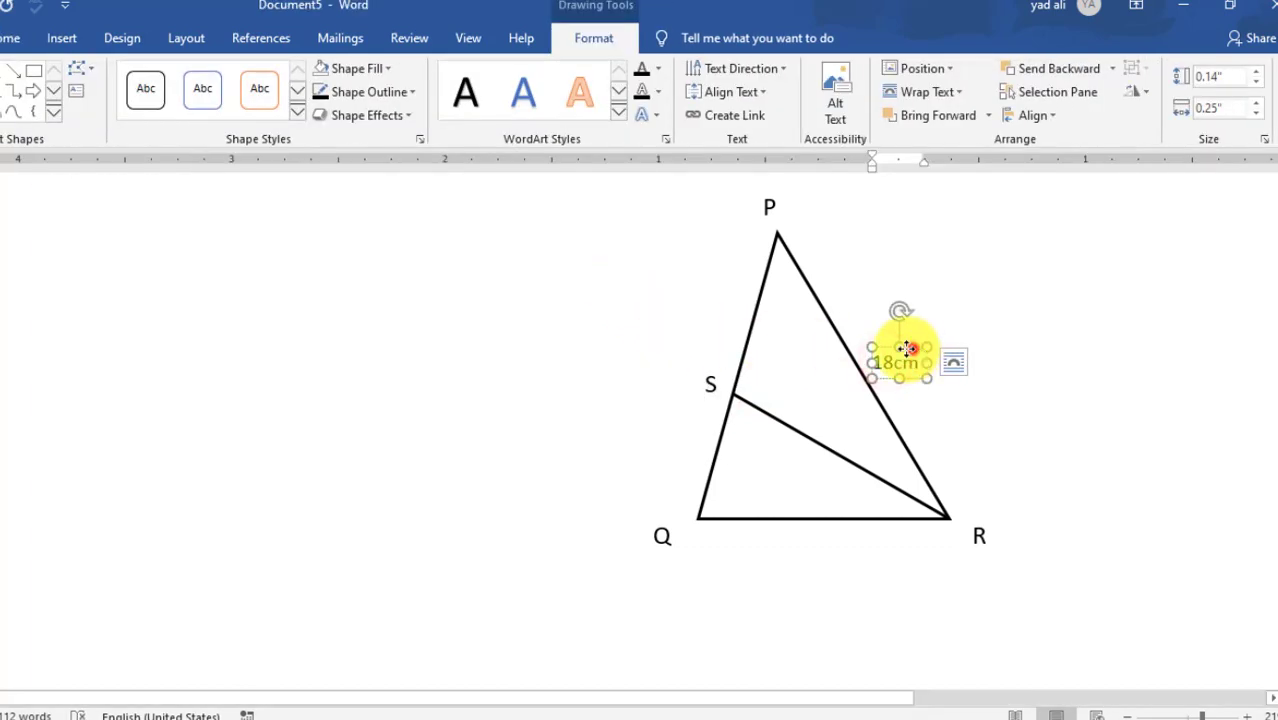
{"action": "mouse_move", "coordinate": [912, 348]}
{"action": "left_mouse_down"}
{"action": "mouse_move", "coordinate": [755, 330]}
{"action": "mouse_move", "coordinate": [757, 298]}
{"action": "left_mouse_up"}
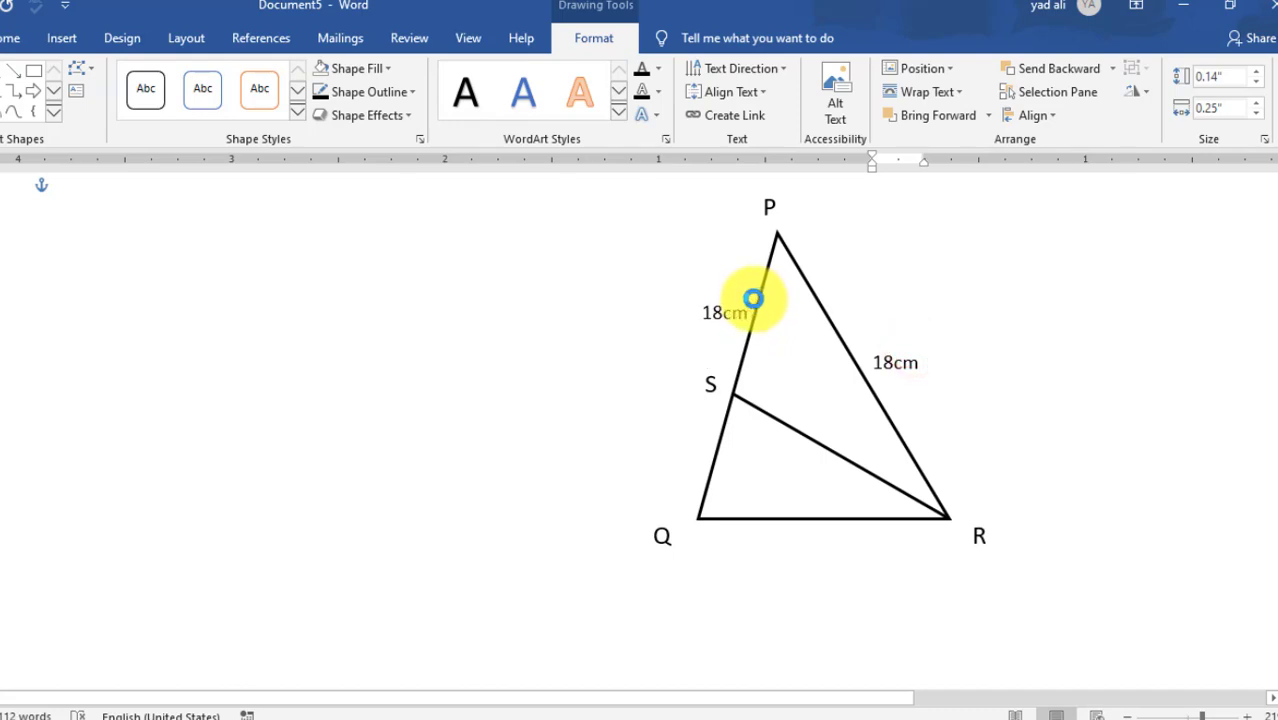
{"action": "double_click", "coordinate": [714, 311]}
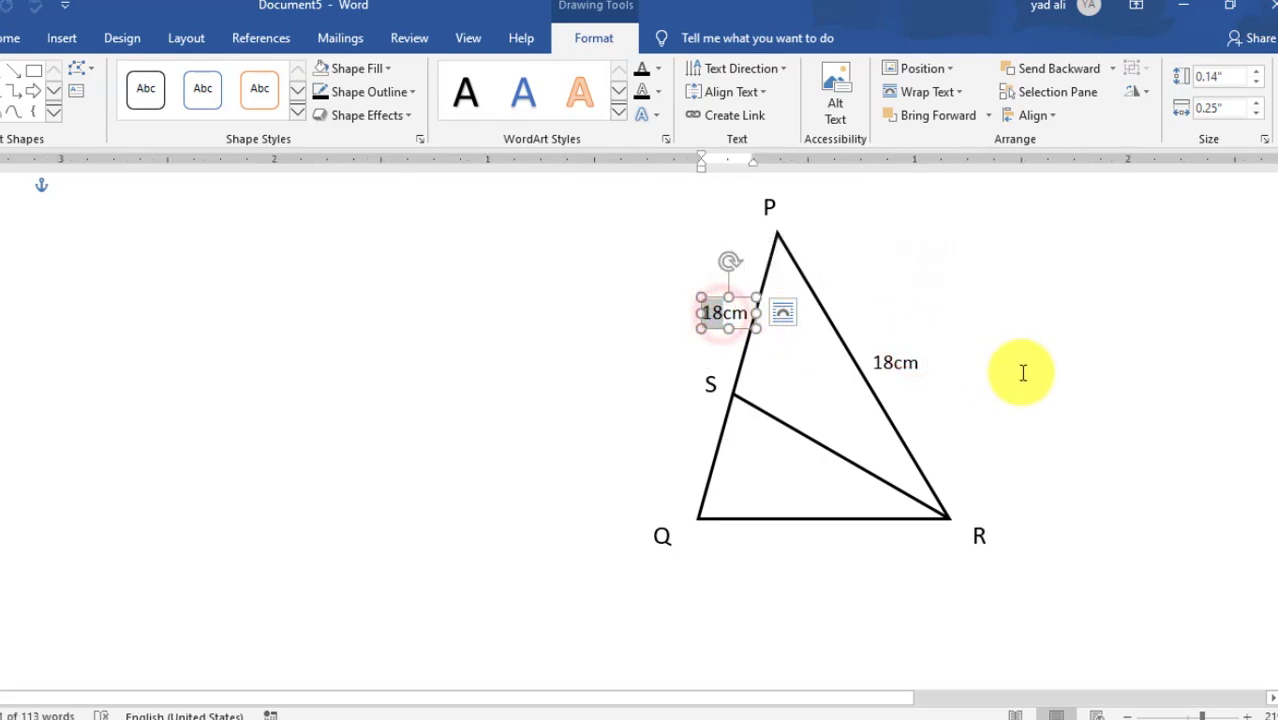
{"action": "type", "text": "9"}
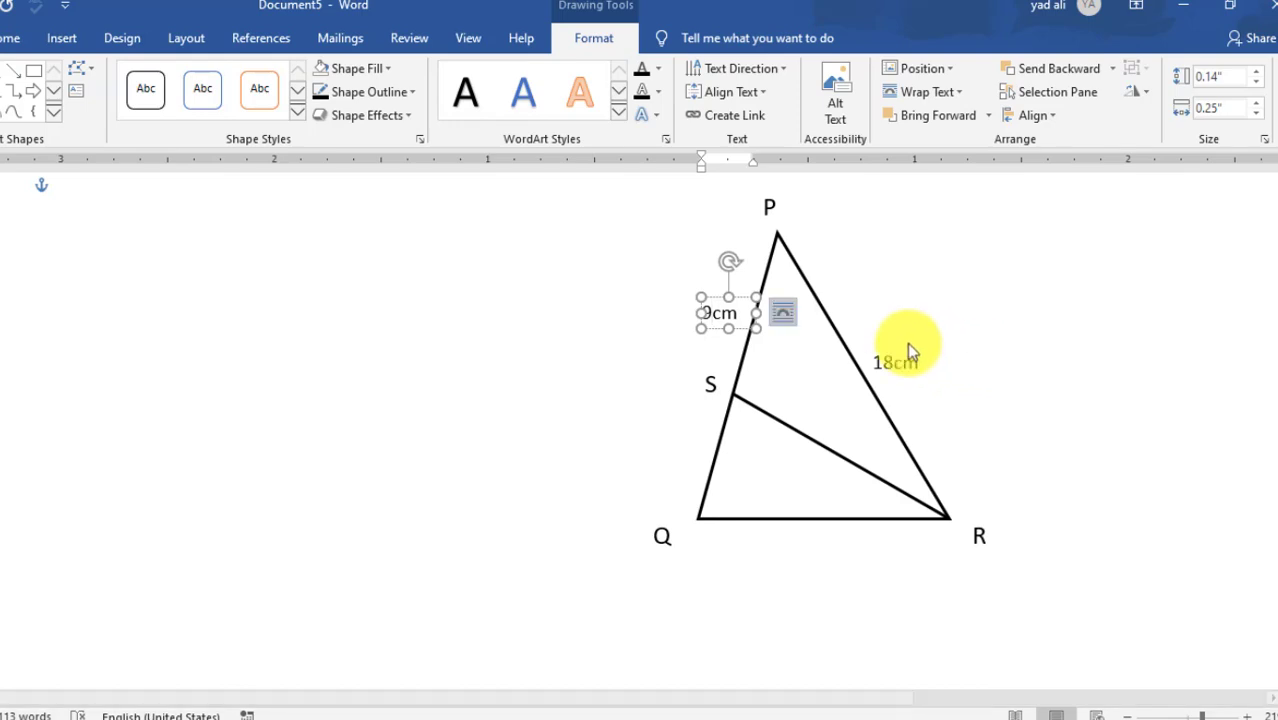
{"action": "mouse_move", "coordinate": [742, 297]}
{"action": "left_mouse_down"}
{"action": "mouse_move", "coordinate": [680, 418]}
{"action": "mouse_move", "coordinate": [720, 409]}
{"action": "left_mouse_up"}
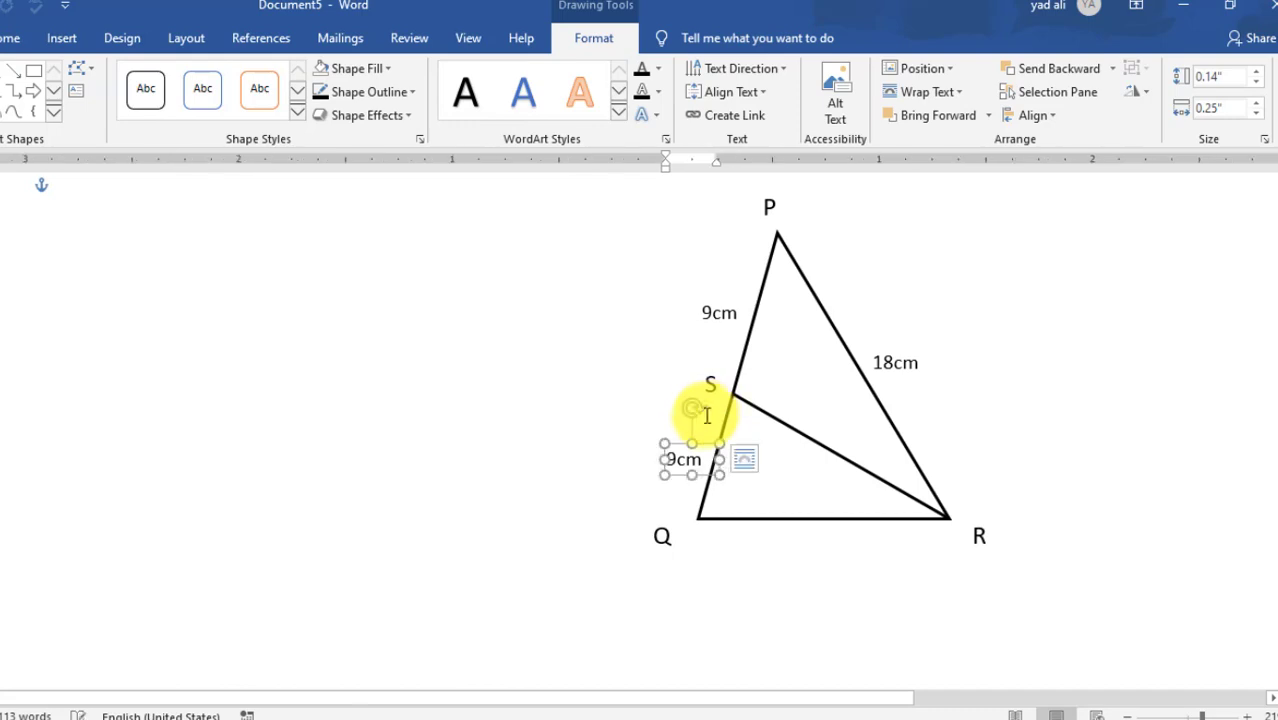
{"action": "left_click_drag", "start_coordinate": [677, 458], "coordinate": [654, 458]}
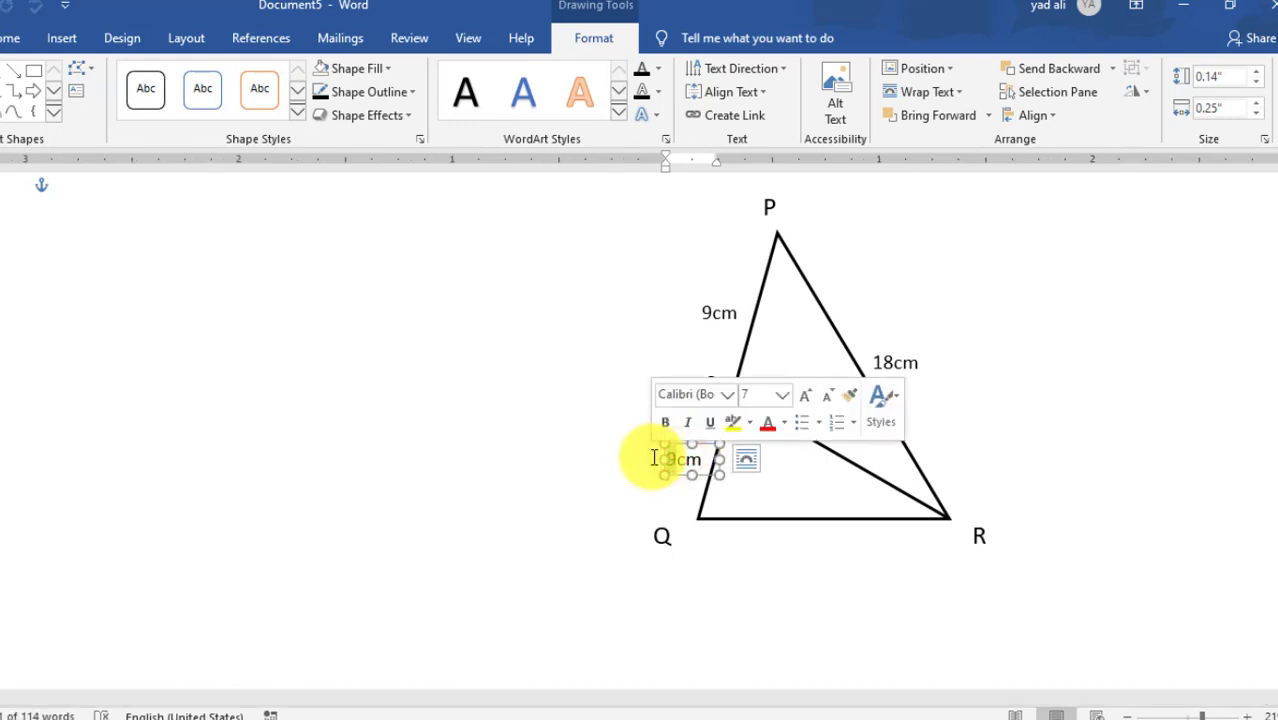
{"action": "type", "text": "6"}
{"action": "left_click", "coordinate": [1021, 445]}
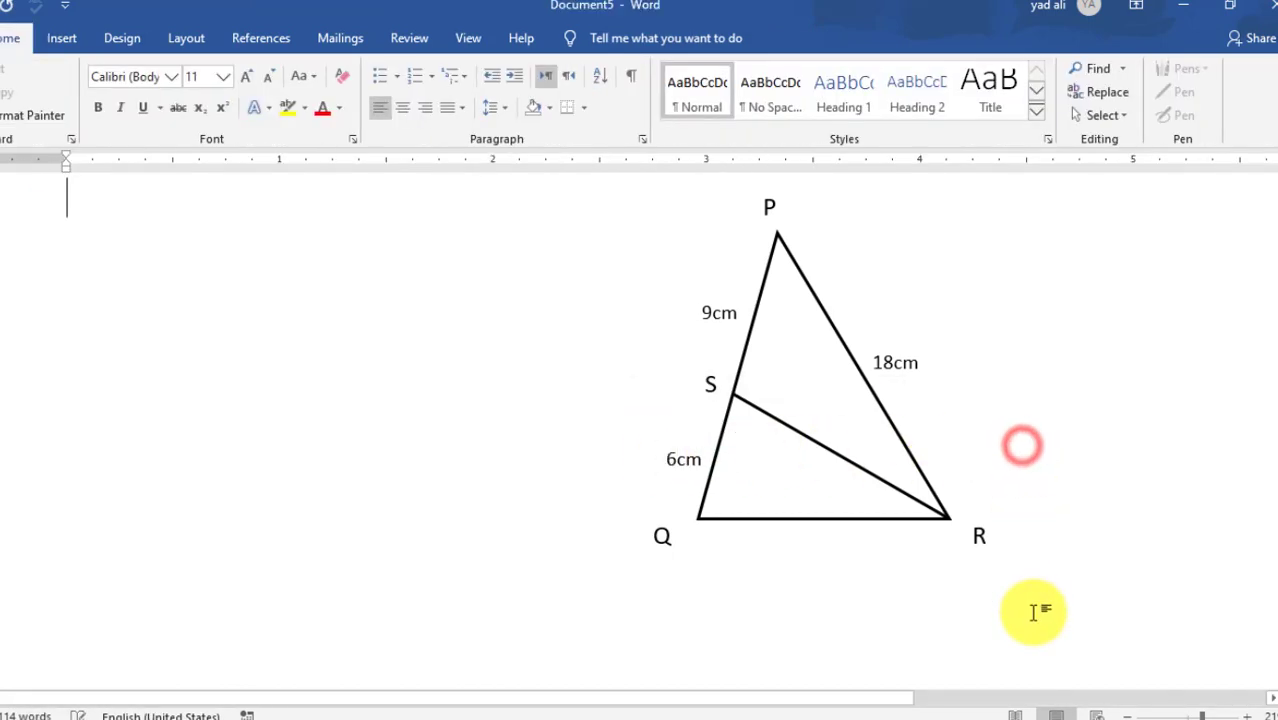
{"action": "scroll", "coordinate": [1034, 612], "scroll_direction": "up", "scroll_amount": 2, "text": "ctrl"}
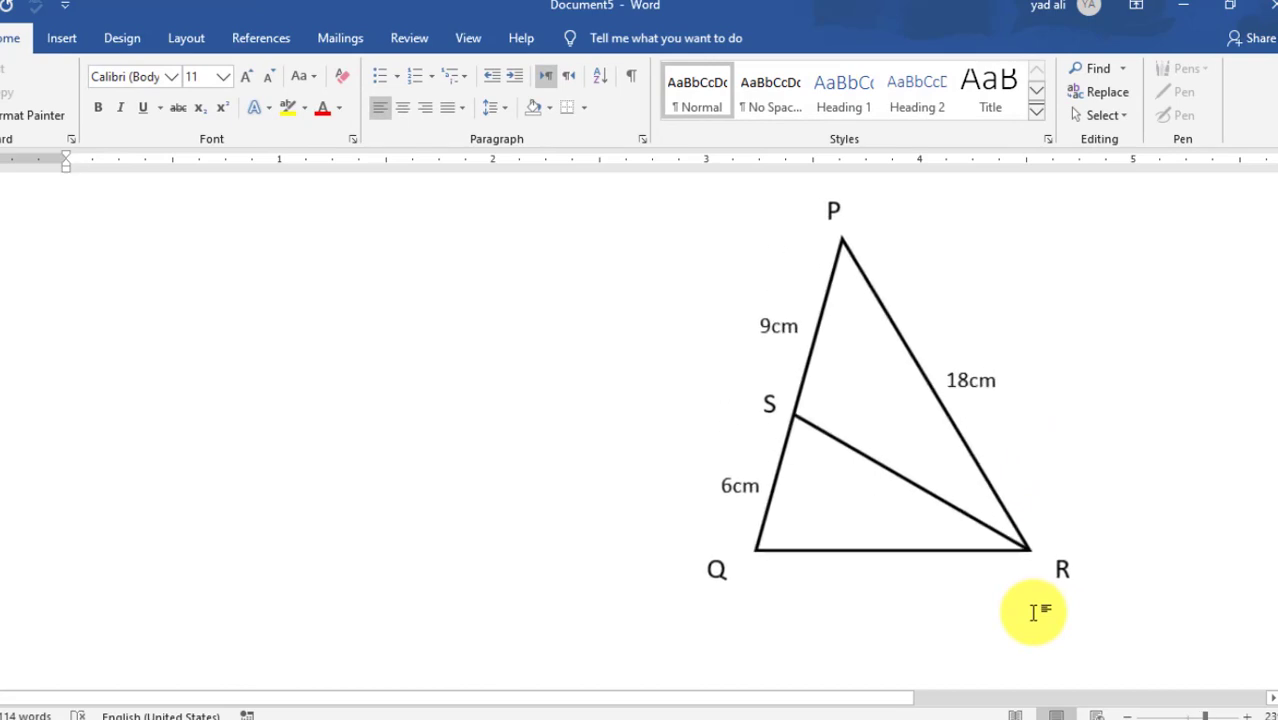
Step: Insert an arc, flip it horizontally, move it onto vertex R and make it black
{"action": "left_click_drag", "start_coordinate": [826, 697], "coordinate": [968, 695]}
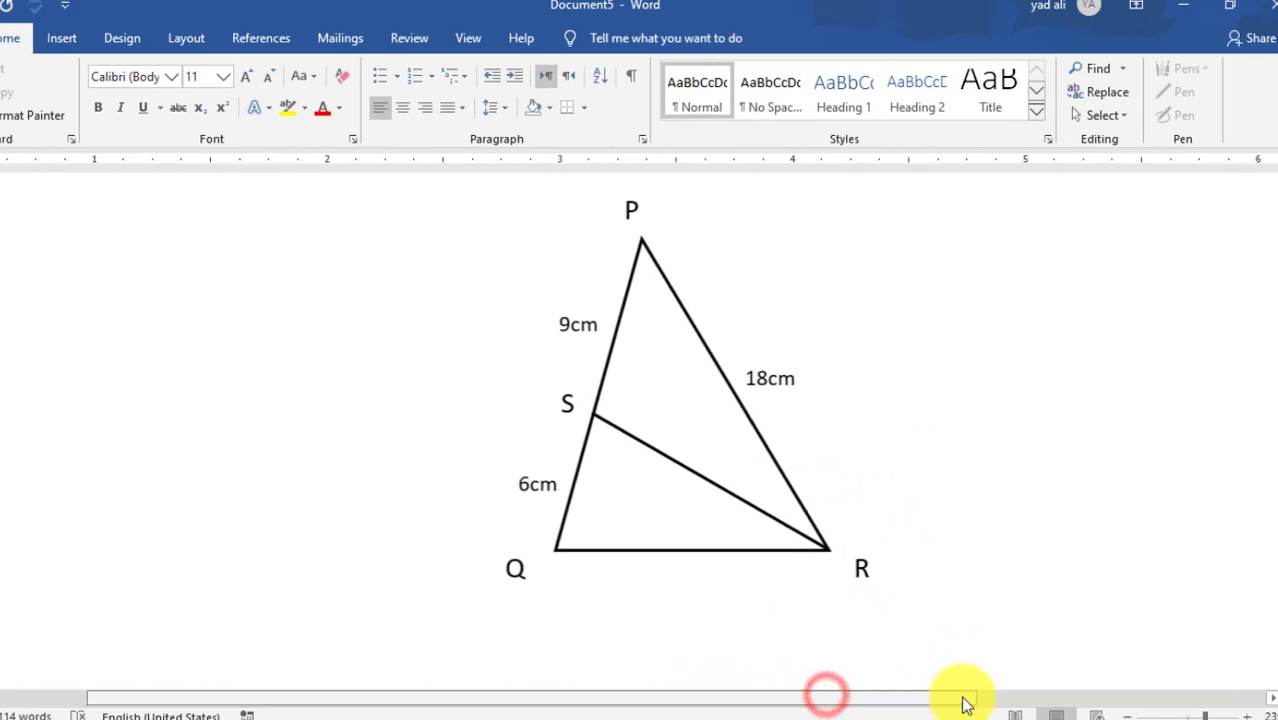
{"action": "left_click", "coordinate": [61, 38]}
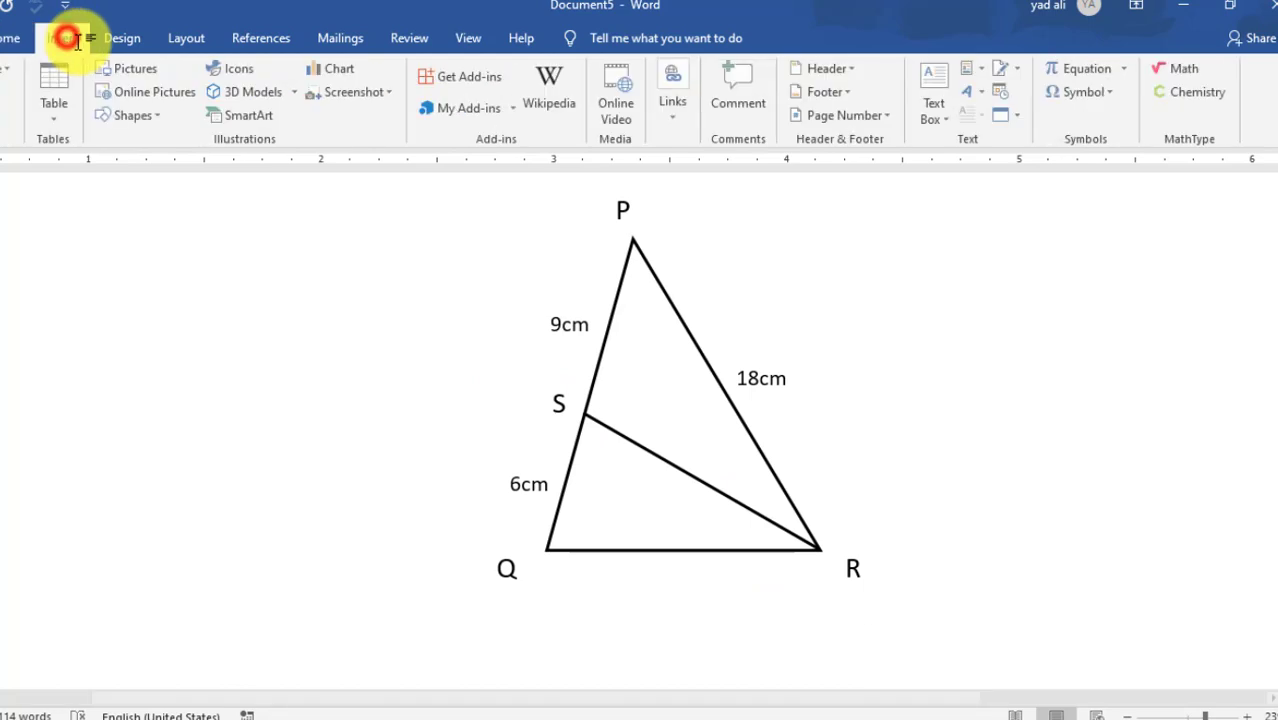
{"action": "left_click", "coordinate": [160, 117]}
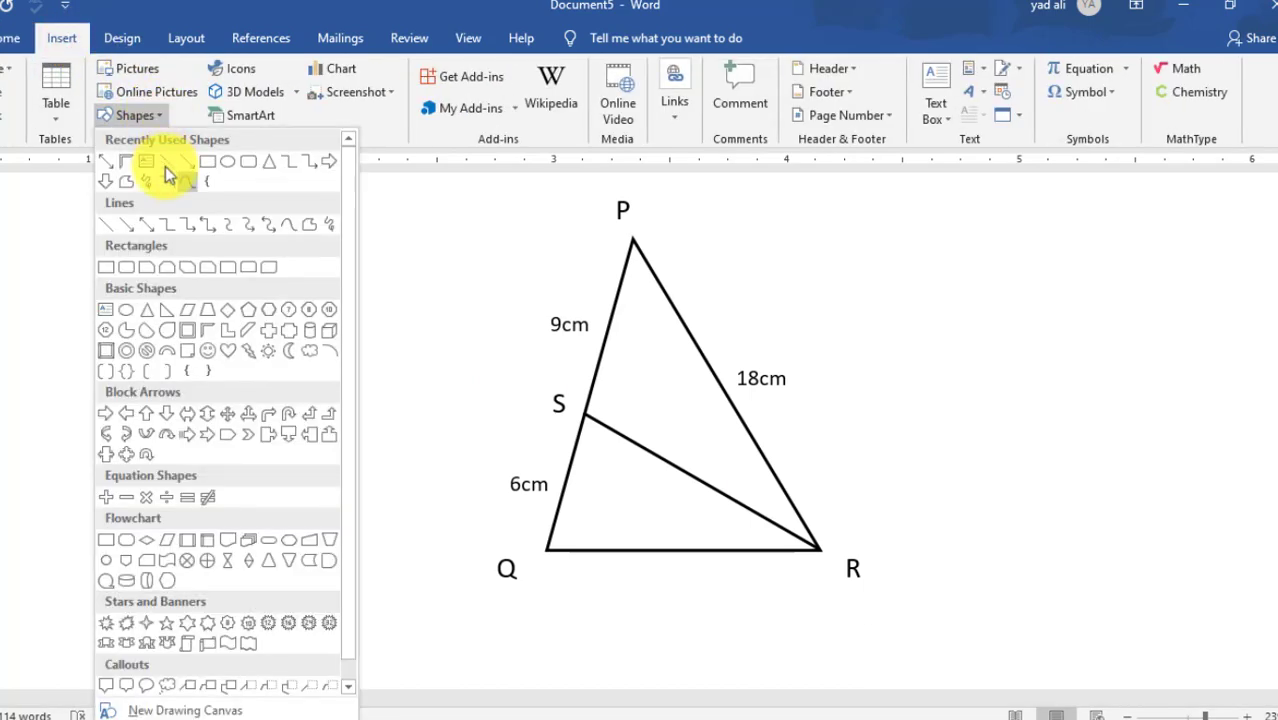
{"action": "left_click", "coordinate": [168, 163]}
{"action": "left_click", "coordinate": [174, 180]}
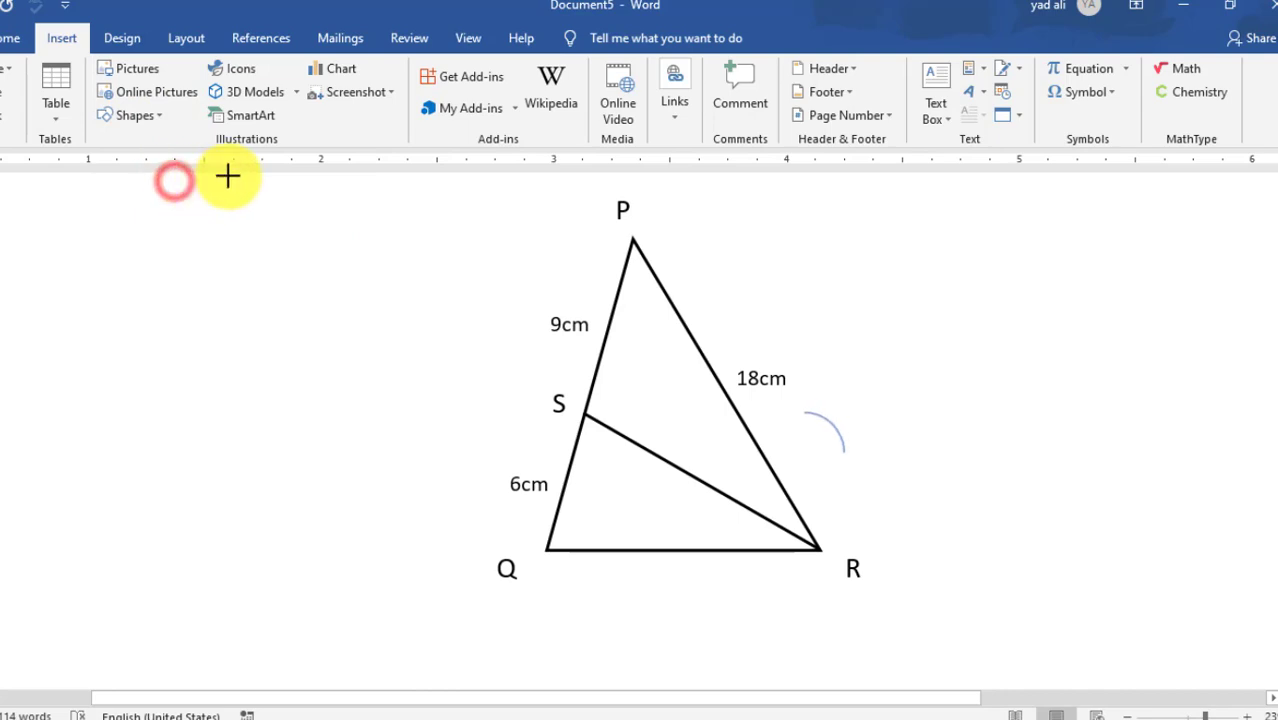
{"action": "left_click", "coordinate": [1143, 92]}
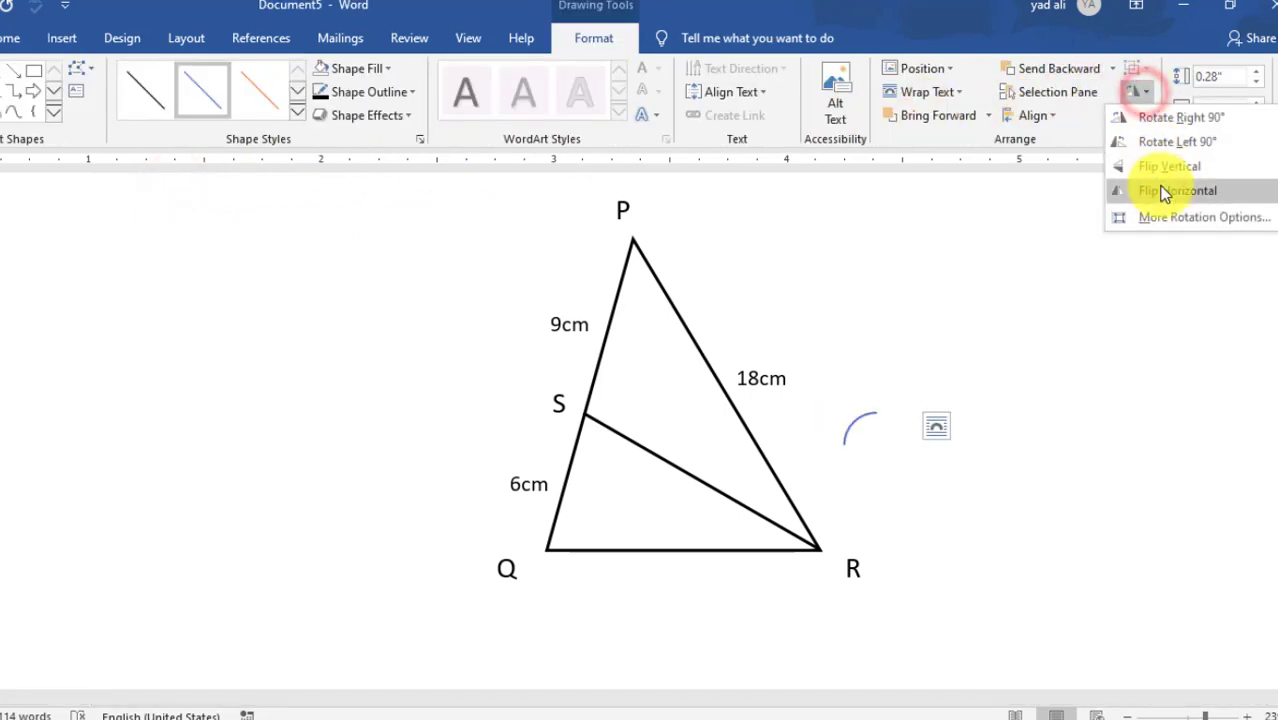
{"action": "left_click", "coordinate": [1163, 192]}
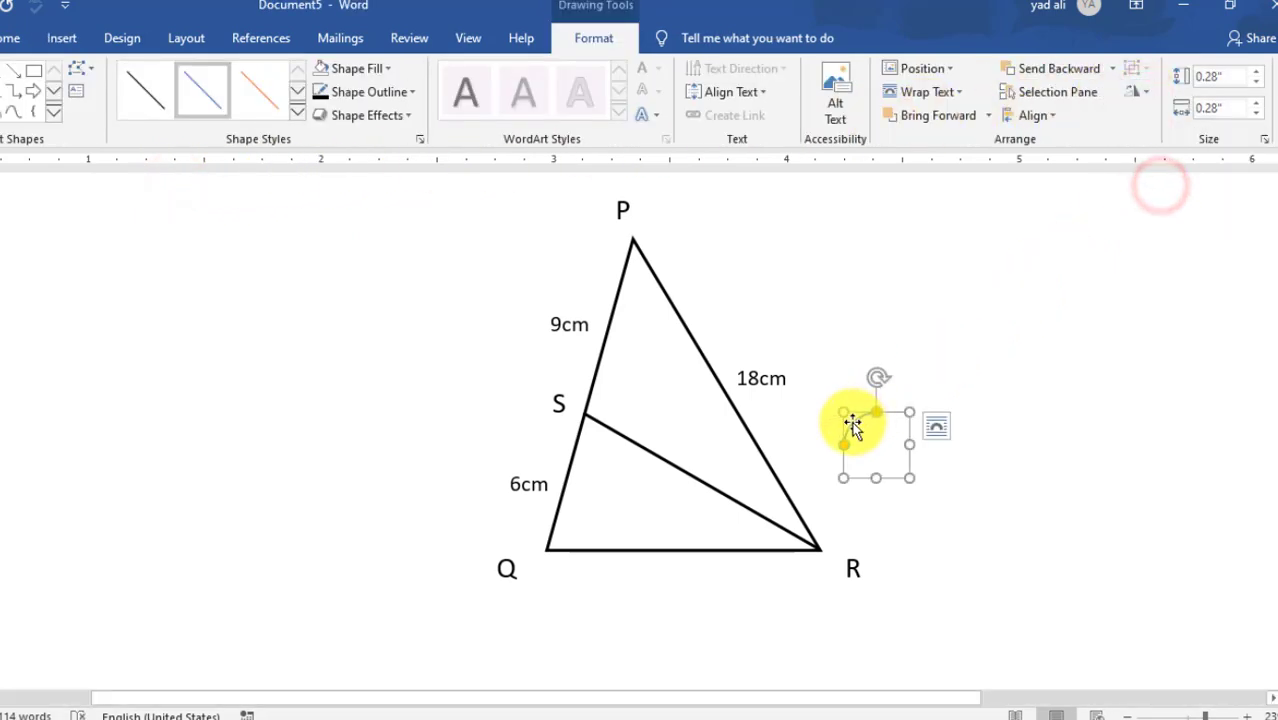
{"action": "left_click_drag", "start_coordinate": [849, 423], "coordinate": [770, 518]}
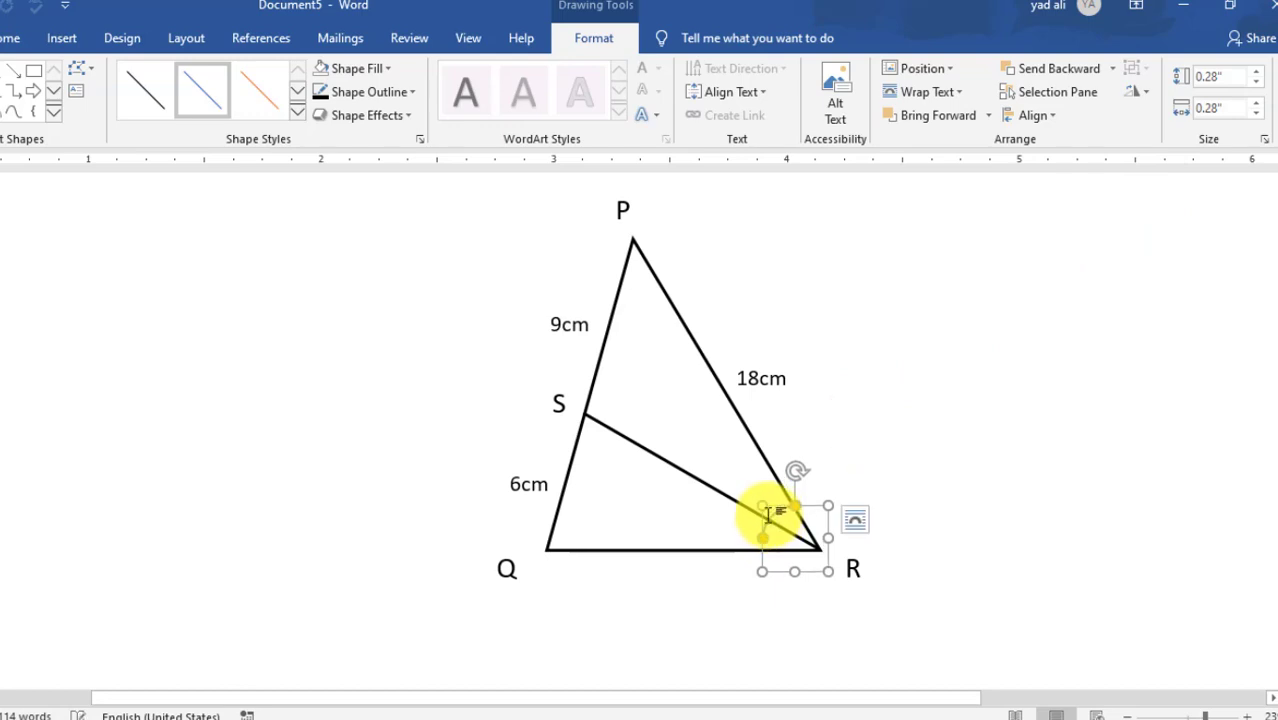
{"action": "left_click", "coordinate": [319, 89]}
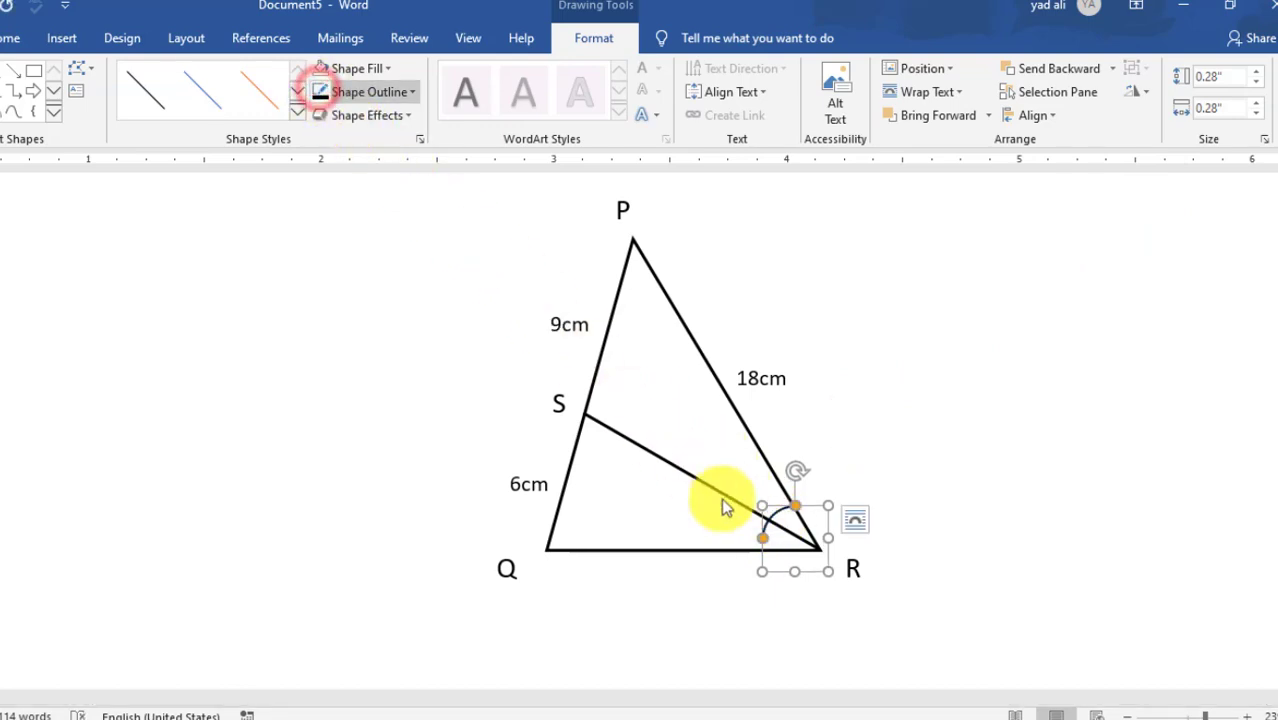
{"action": "left_click", "coordinate": [822, 590]}
Step: Check the arc's placement at vertex R, then scroll back down the page
{"action": "scroll", "coordinate": [815, 591], "scroll_direction": "up", "scroll_amount": 5}
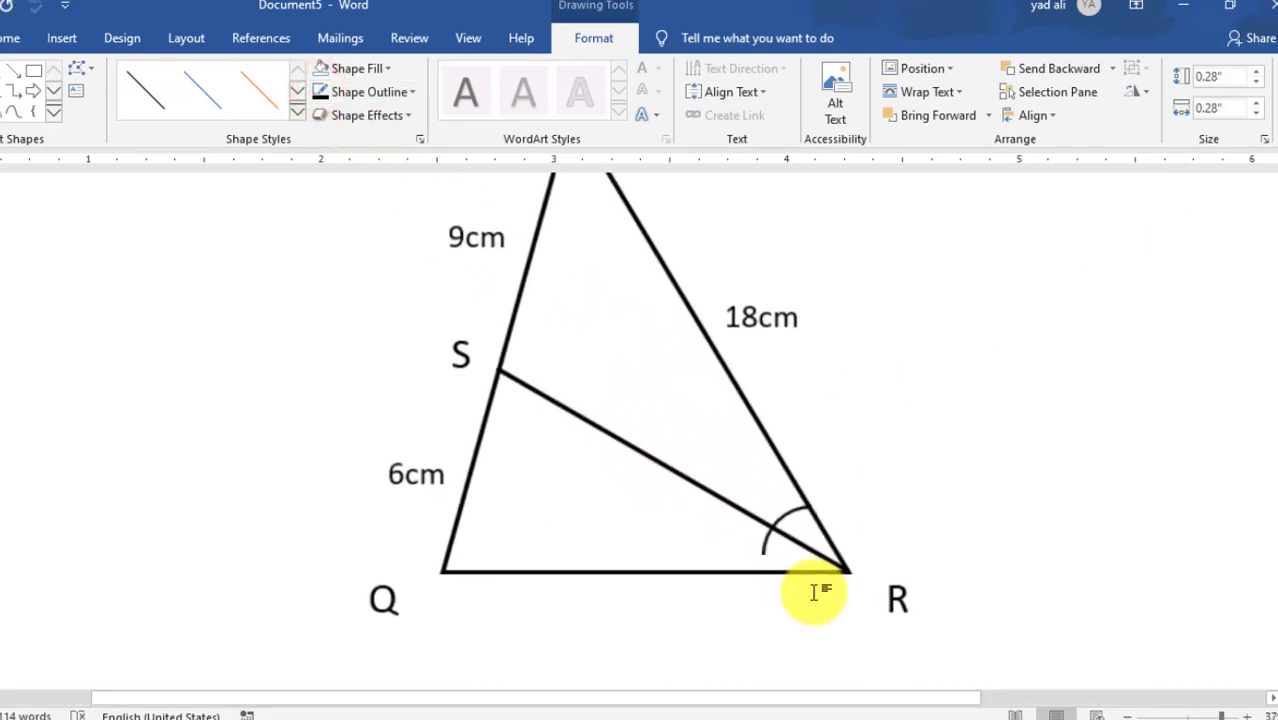
{"action": "scroll", "coordinate": [815, 591], "scroll_direction": "up", "scroll_amount": 2}
{"action": "scroll", "coordinate": [815, 591], "scroll_direction": "up", "scroll_amount": 2}
{"action": "left_click", "coordinate": [815, 590]}
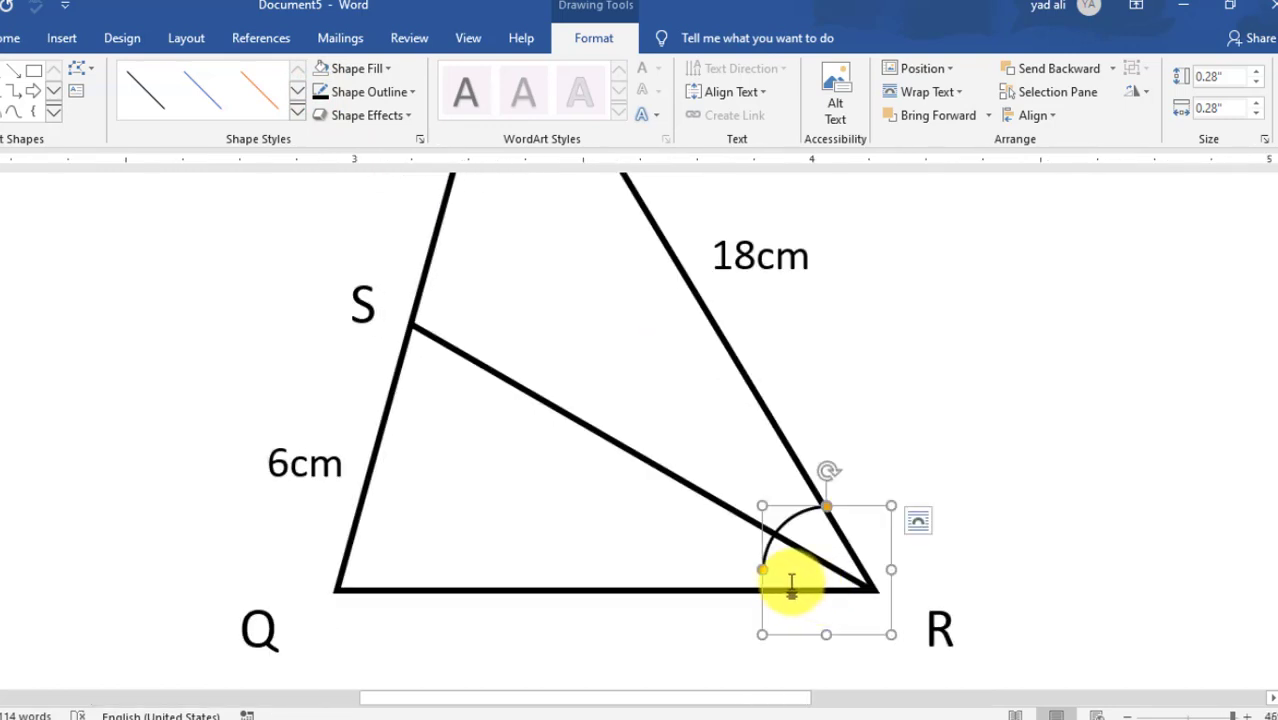
{"action": "left_click", "coordinate": [763, 586]}
{"action": "left_click", "coordinate": [763, 590]}
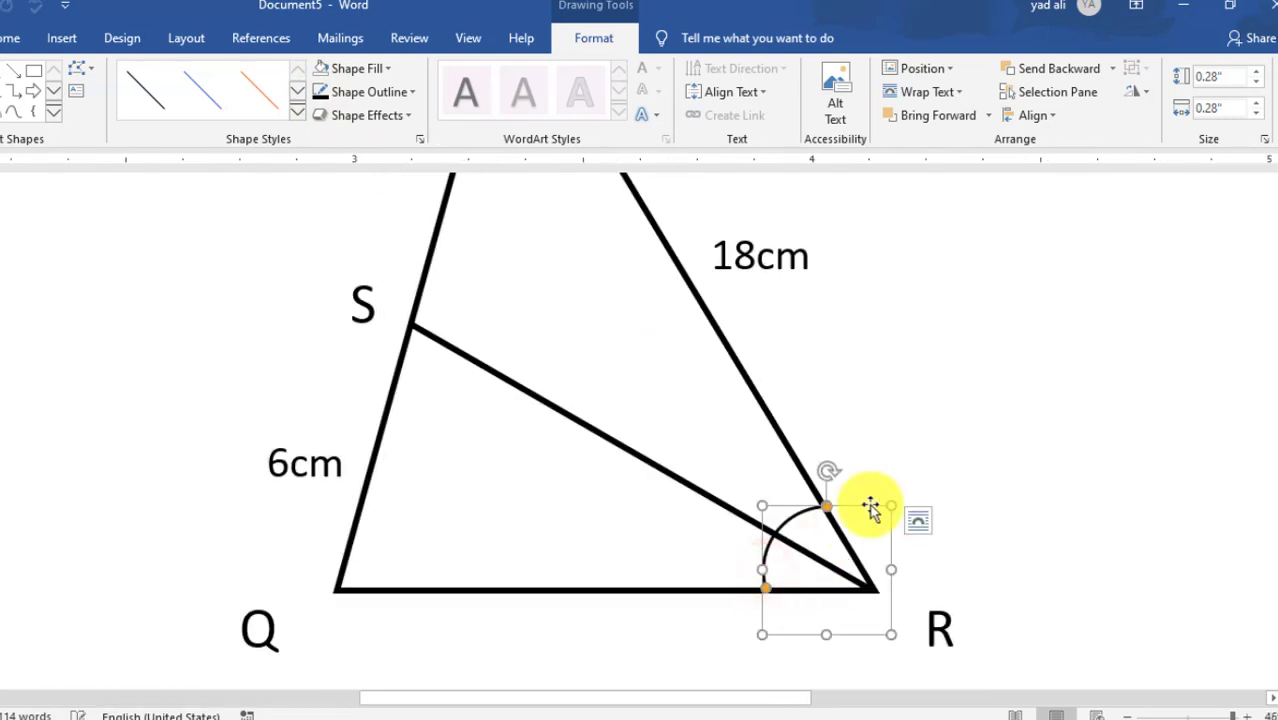
{"action": "left_click", "coordinate": [936, 451]}
{"action": "scroll", "coordinate": [936, 453], "scroll_direction": "down", "scroll_amount": 2}
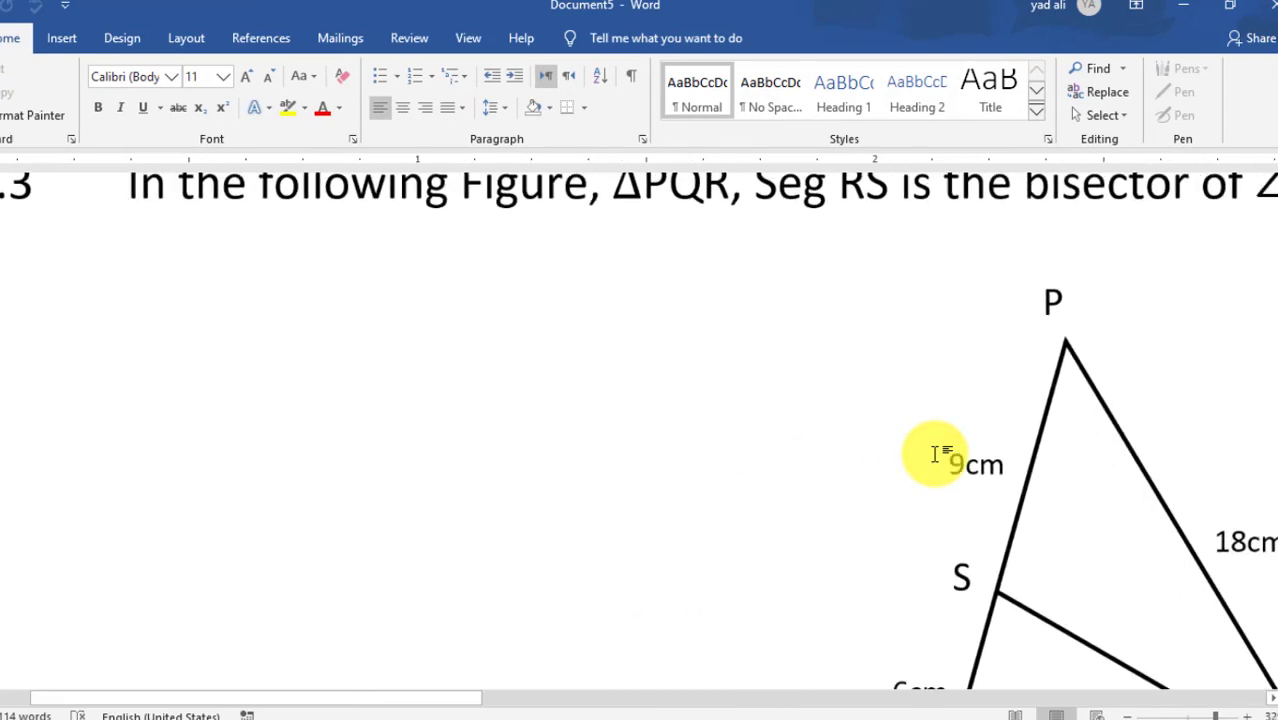
{"action": "scroll", "coordinate": [936, 453], "scroll_direction": "down", "scroll_amount": 1}
{"action": "scroll", "coordinate": [936, 453], "scroll_direction": "down", "scroll_amount": 1}
{"action": "scroll", "coordinate": [936, 453], "scroll_direction": "down", "scroll_amount": 1}
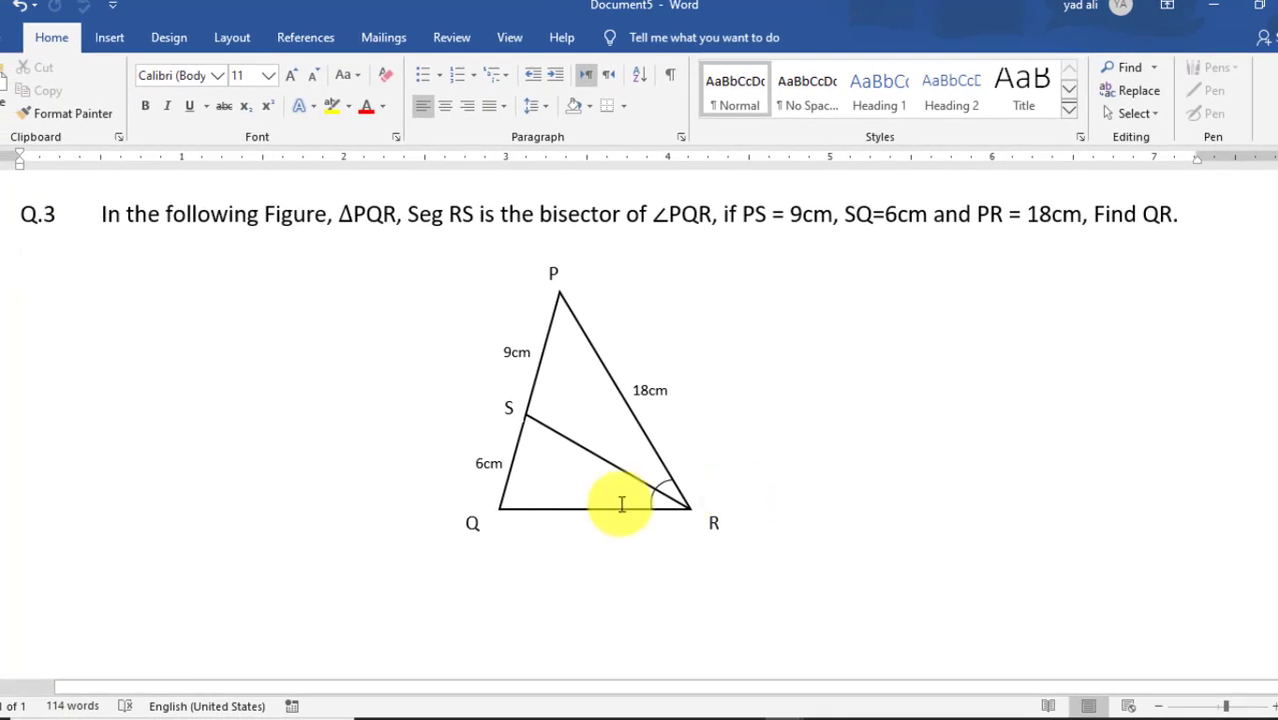
Step: Type Q.4 on tangent PA and secant PBC: AP = 12cm, BP = 9cm, find BC
{"action": "key", "text": "Return"}
{"action": "key", "text": "Return"}
{"action": "key", "text": "Return"}
{"action": "type", "text": "Q"}
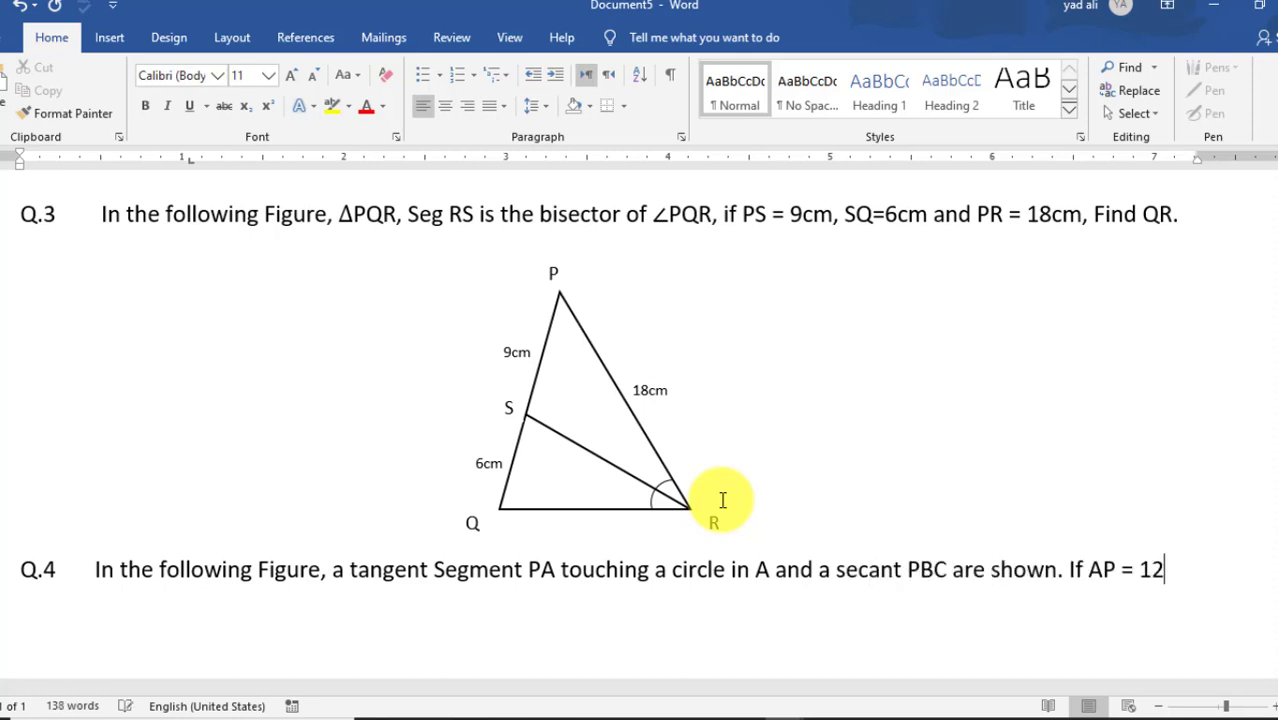
{"action": "key", "text": "BackSpace"}
{"action": "key", "text": "Return"}
{"action": "key", "text": "Tab"}
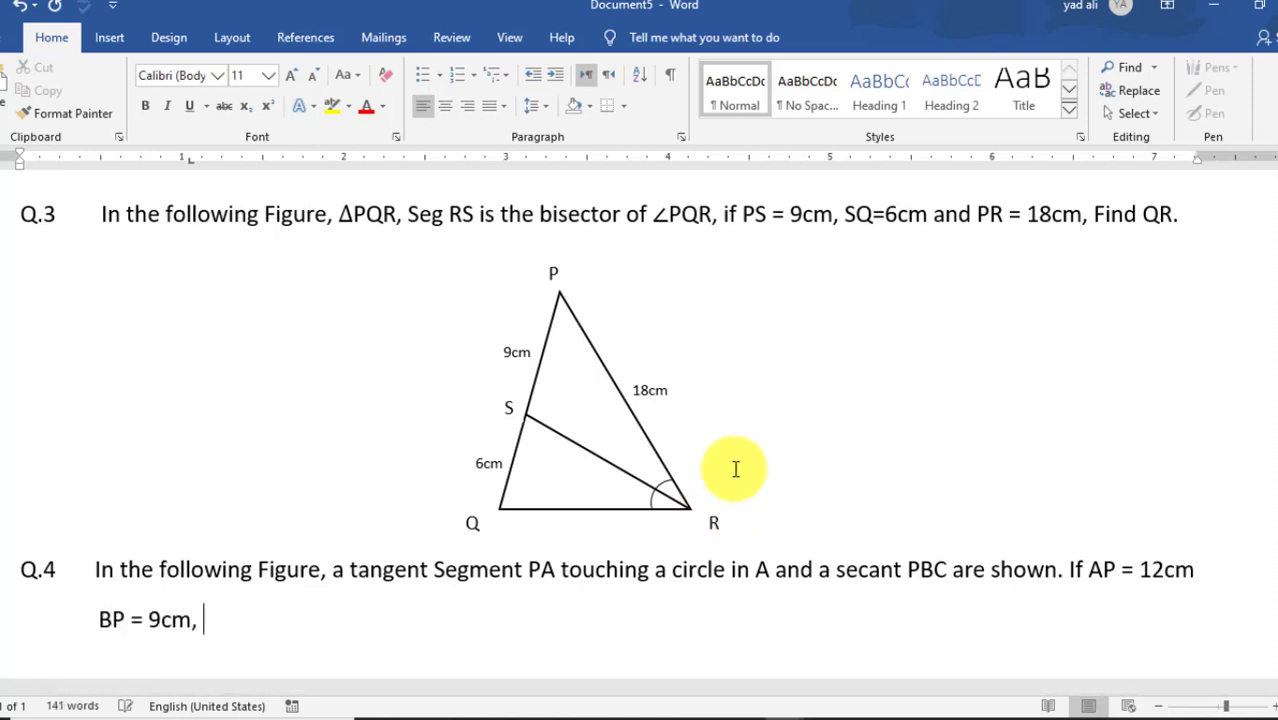
{"action": "type", "text": "."}
{"action": "scroll", "coordinate": [348, 556], "scroll_direction": "down", "scroll_amount": 5}
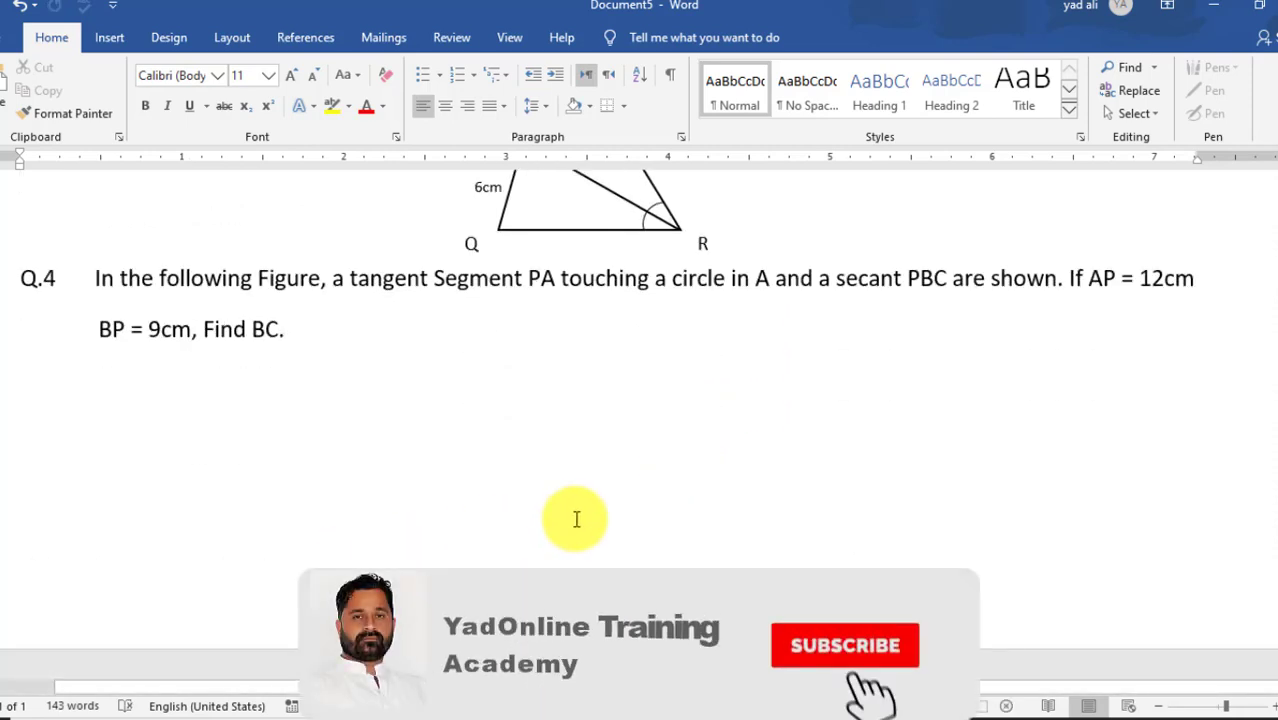
Step: Draw a long leftward arrow line below the Q.4 question
{"action": "left_click", "coordinate": [110, 40]}
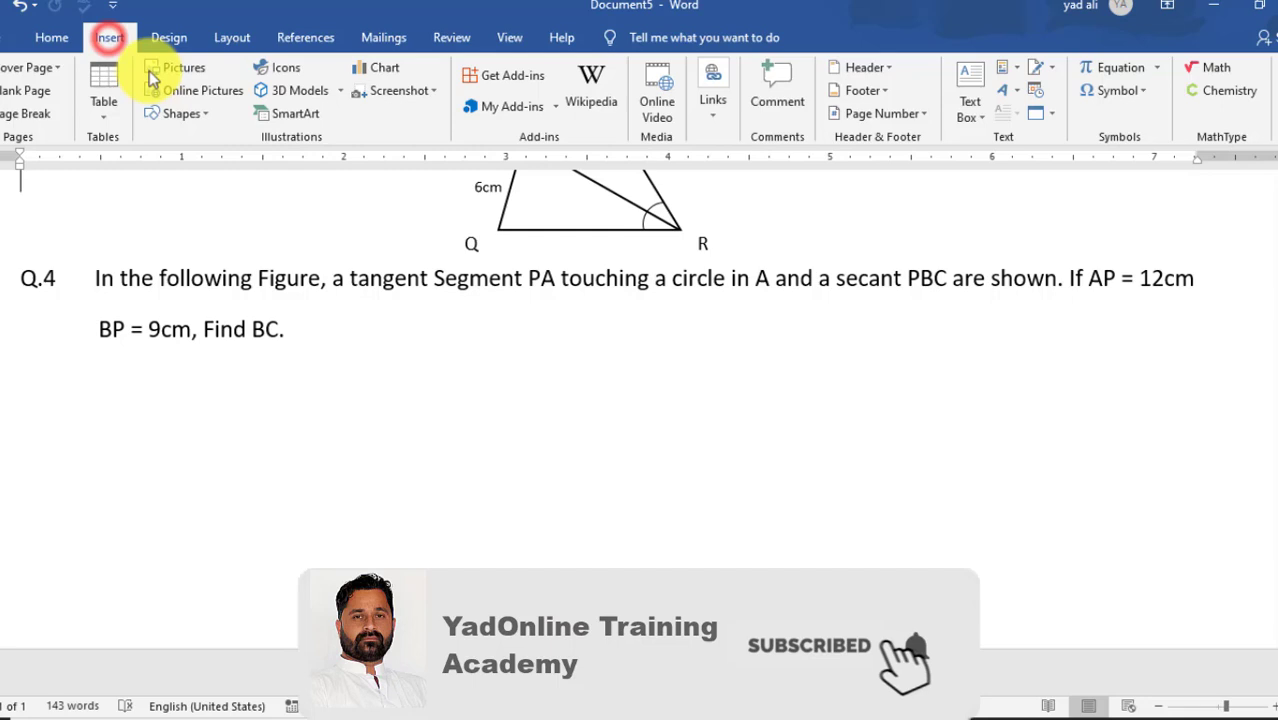
{"action": "left_click", "coordinate": [198, 114]}
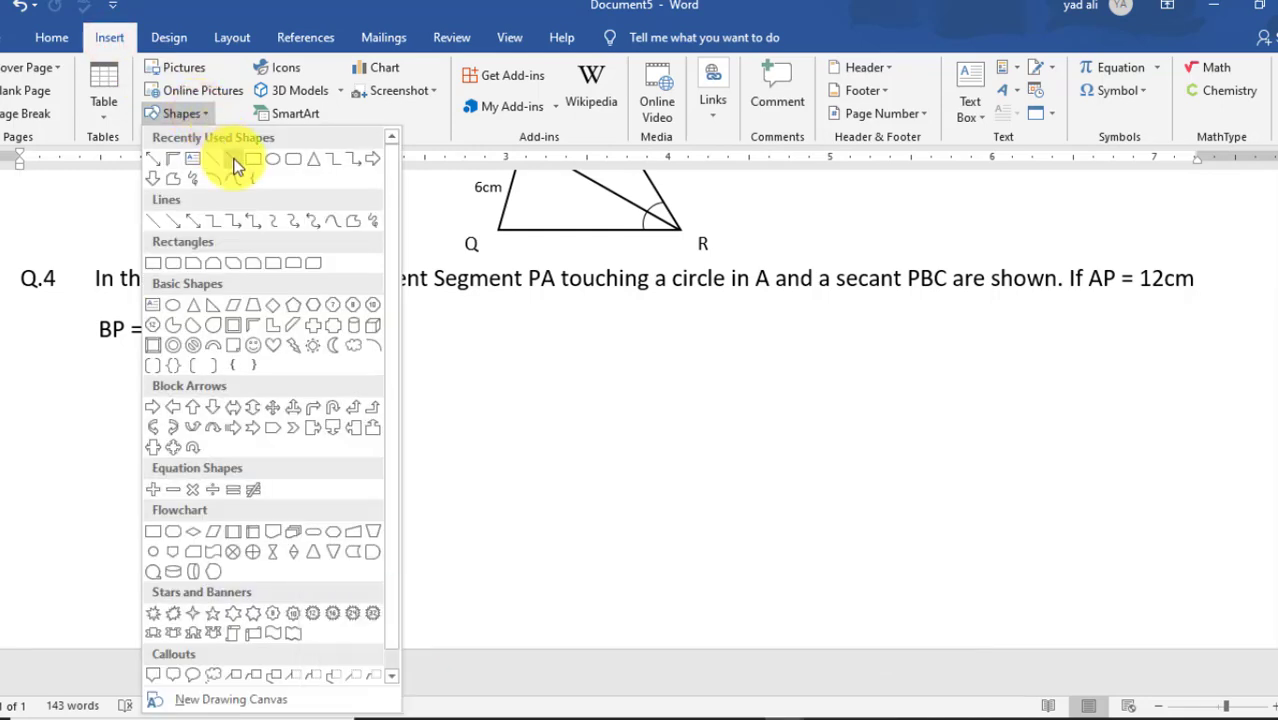
{"action": "left_click", "coordinate": [233, 160]}
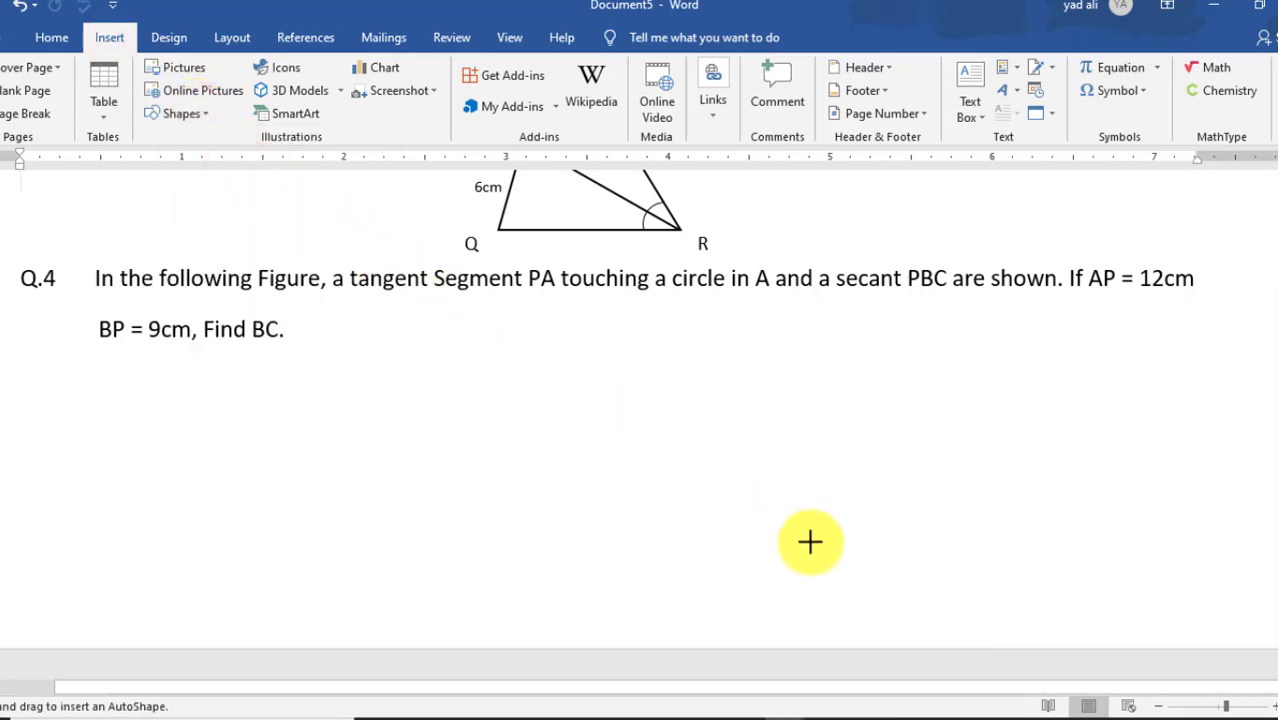
{"action": "left_click_drag", "start_coordinate": [815, 545], "coordinate": [312, 545]}
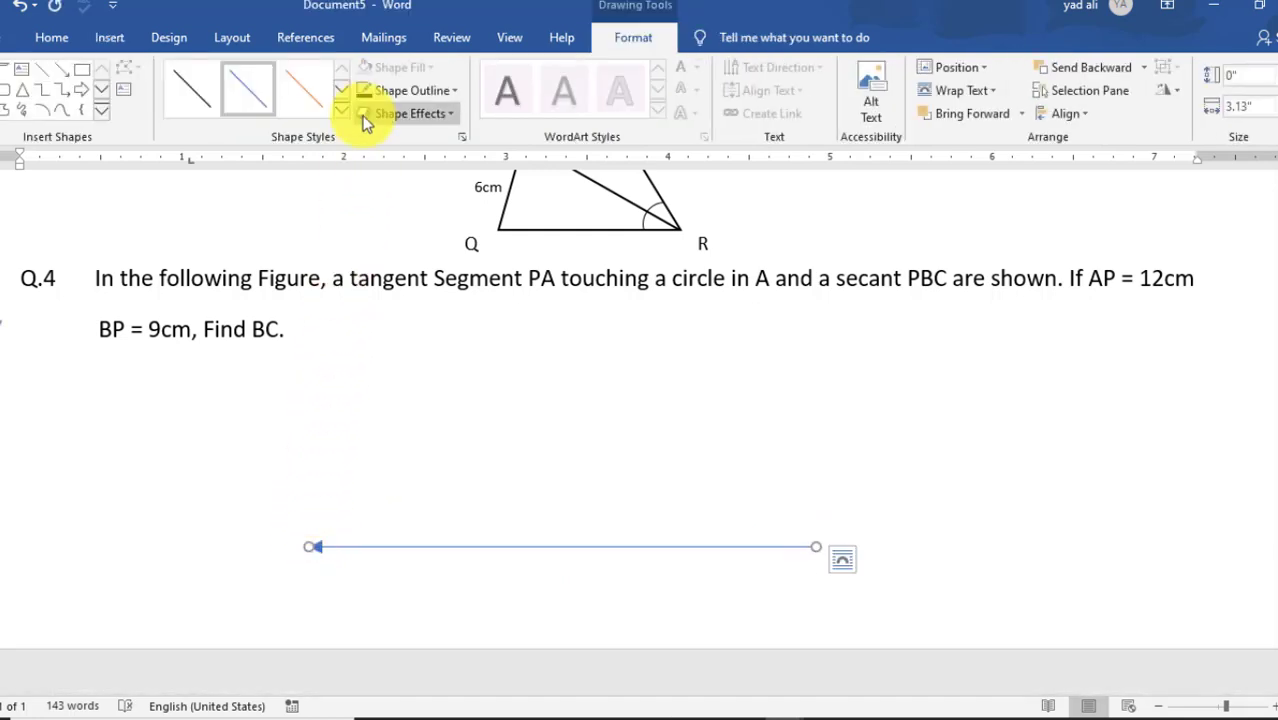
Step: Make the arrow line solid black with a heavier line weight
{"action": "left_click", "coordinate": [364, 90]}
{"action": "left_click", "coordinate": [380, 90]}
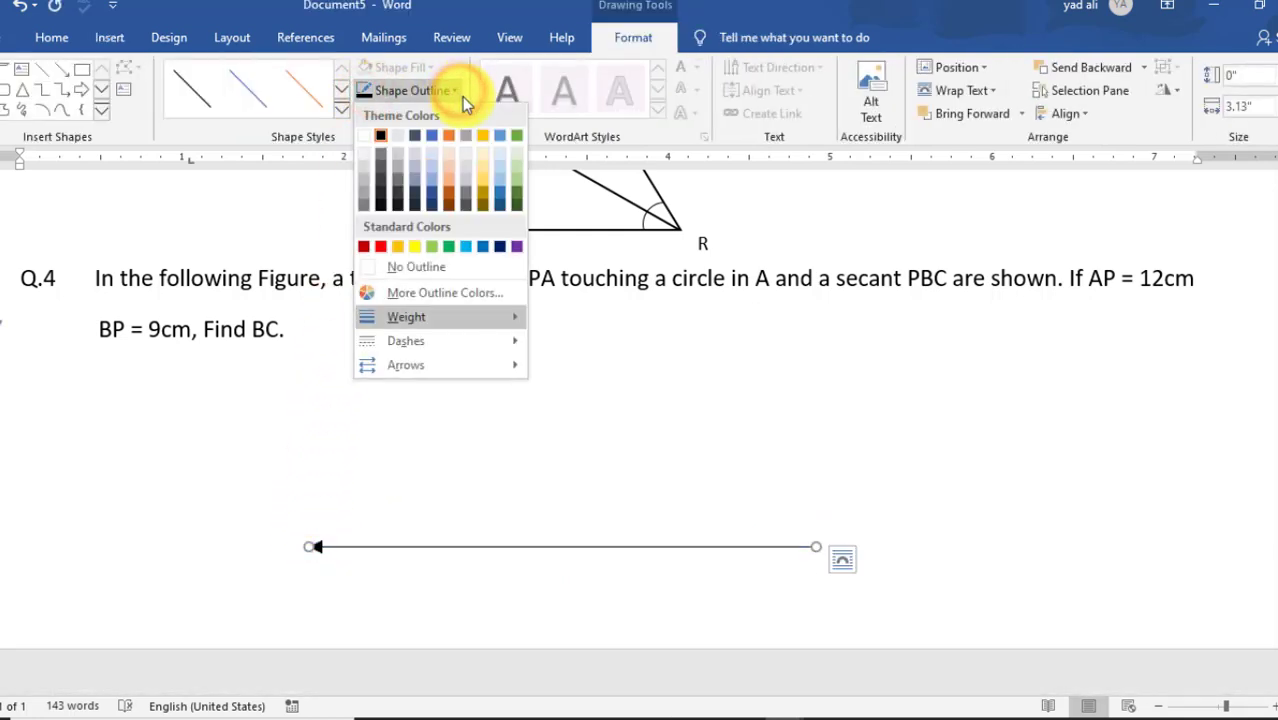
{"action": "mouse_move", "coordinate": [470, 316]}
{"action": "left_click", "coordinate": [648, 385]}
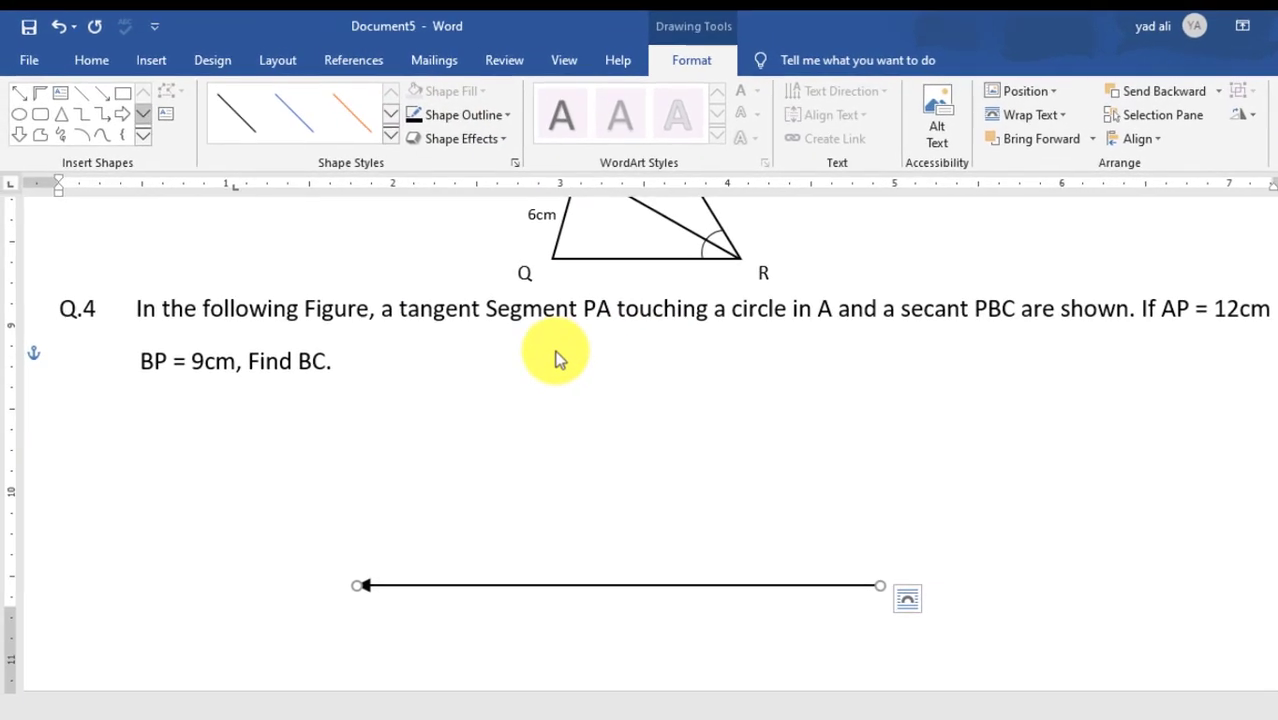
{"action": "left_click", "coordinate": [24, 106]}
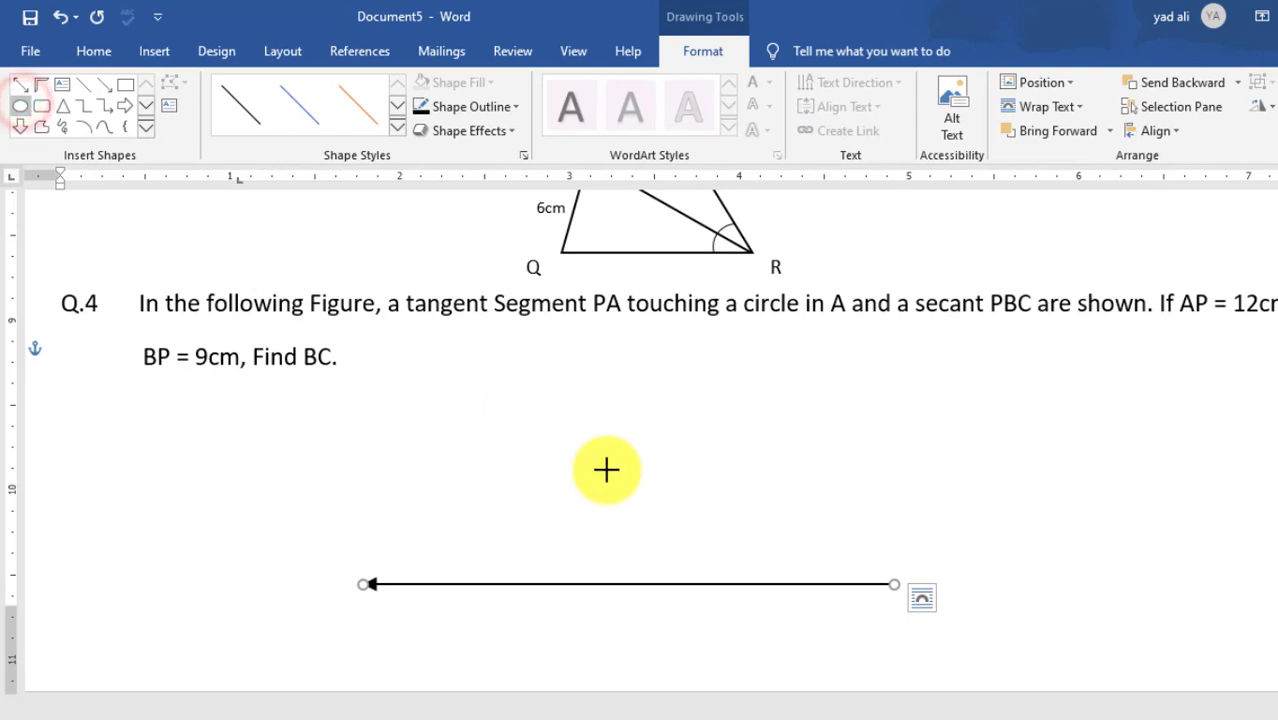
Step: Draw a circle resting on the arrow line with no fill and a black outline
{"action": "left_click_drag", "start_coordinate": [605, 470], "coordinate": [721, 563]}
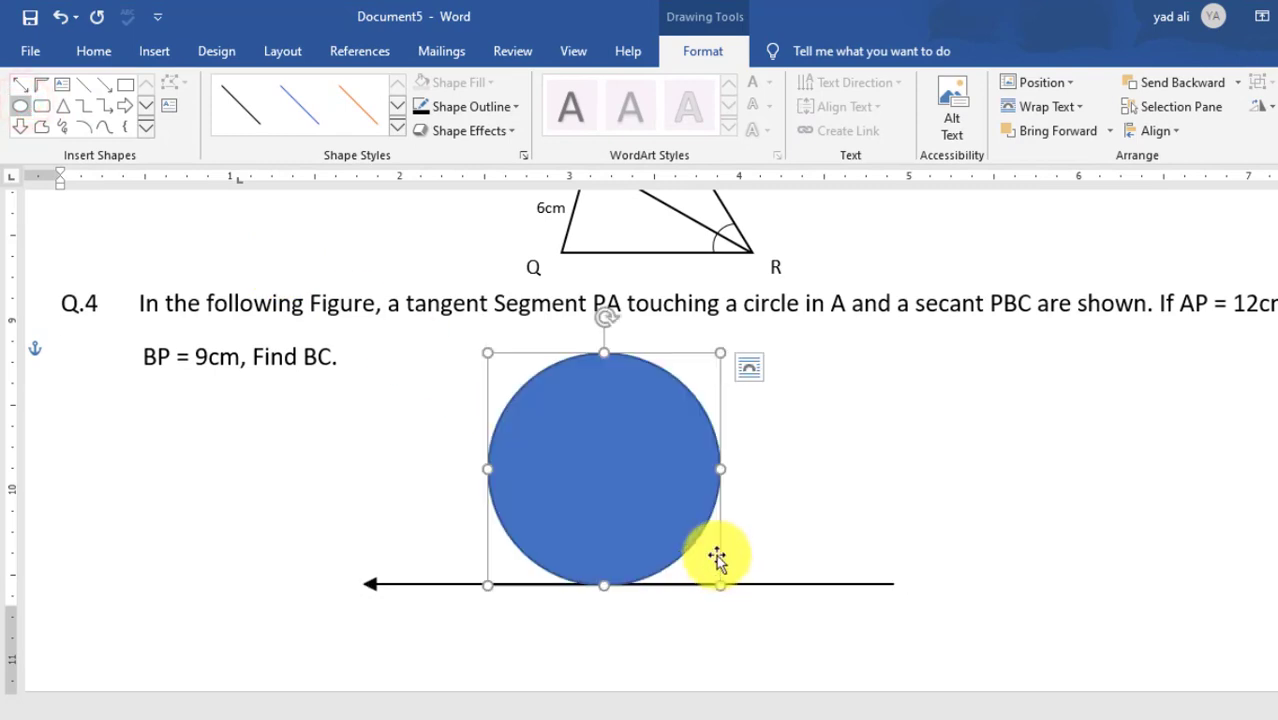
{"action": "left_click", "coordinate": [492, 84]}
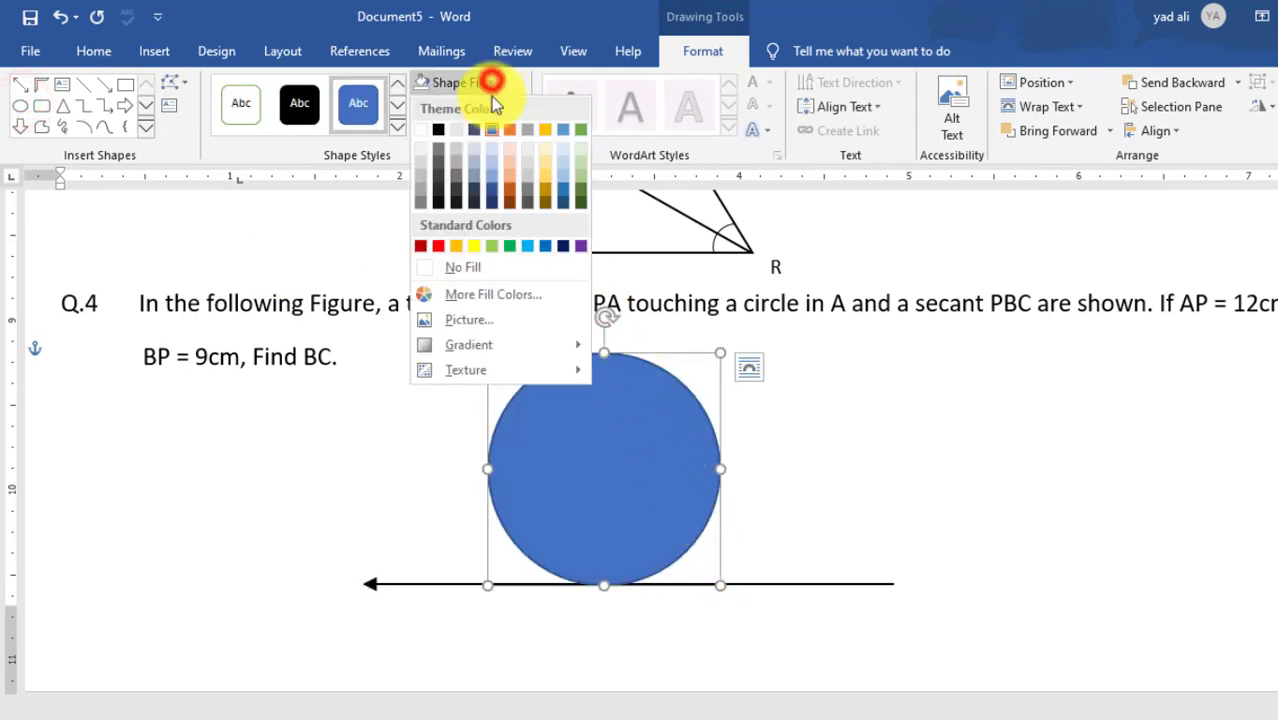
{"action": "left_click", "coordinate": [488, 268]}
{"action": "left_click", "coordinate": [422, 104]}
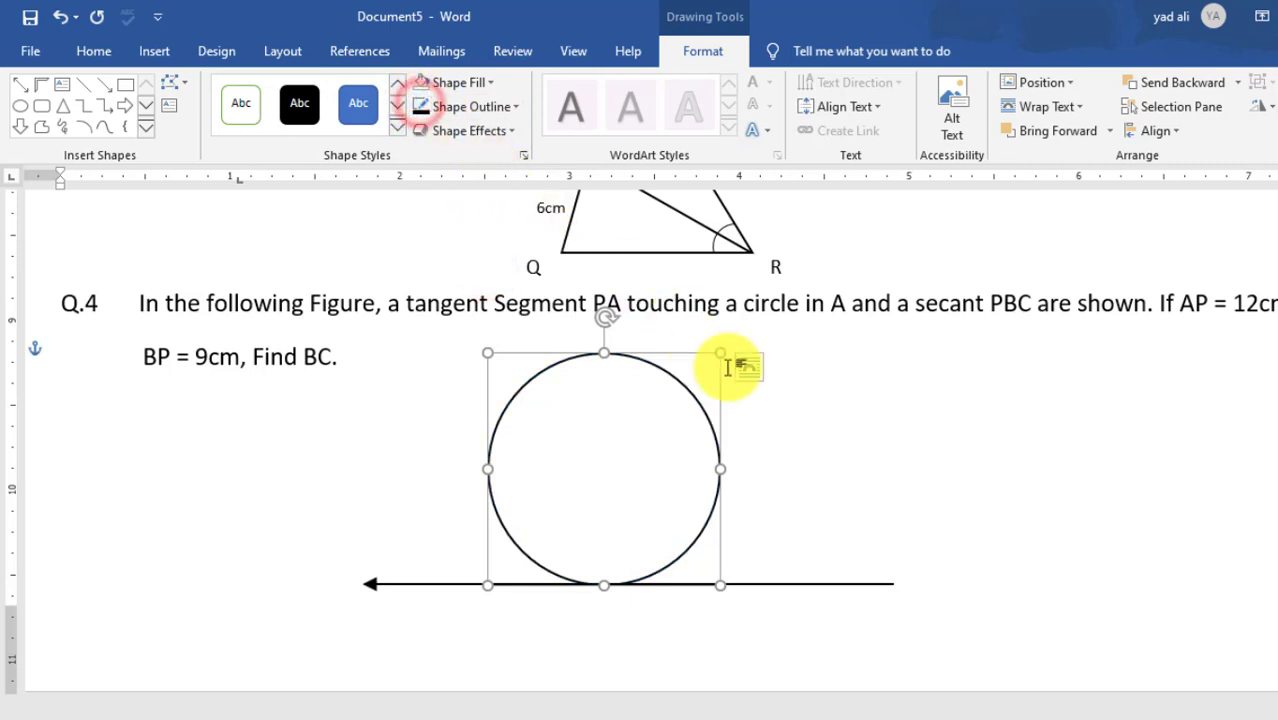
{"action": "left_click", "coordinate": [822, 448]}
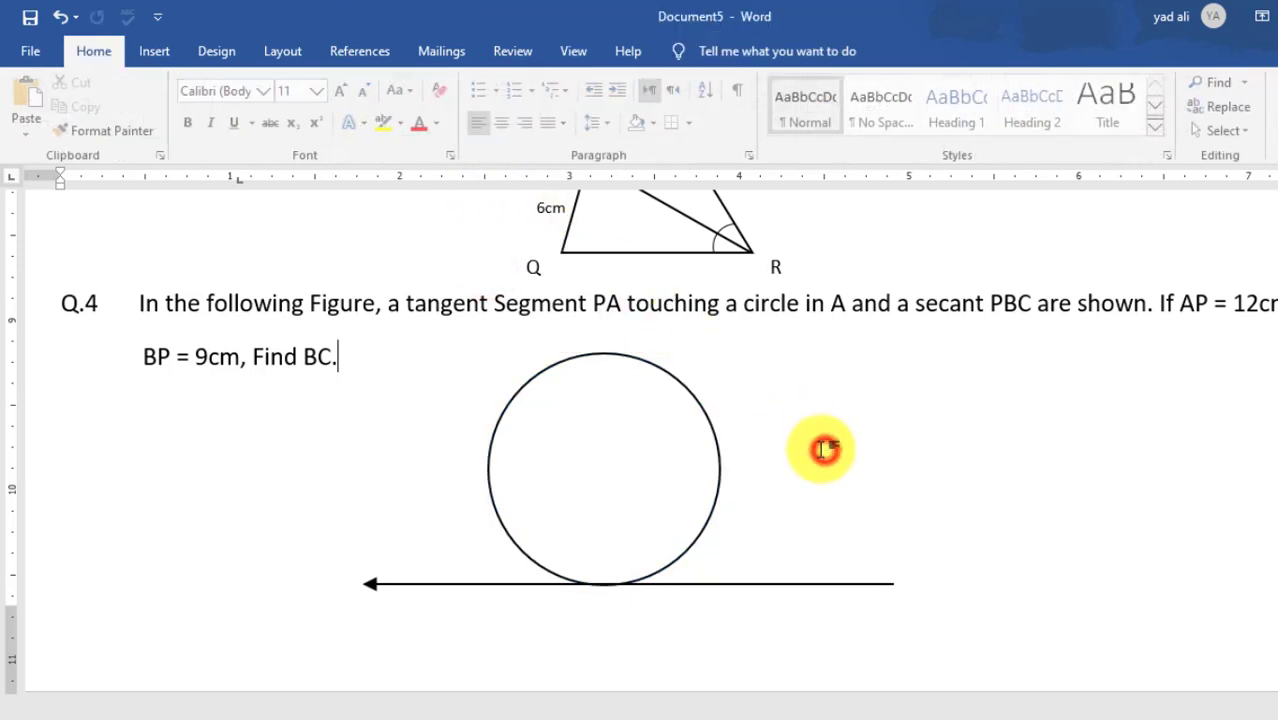
Step: Reselect the circle and nudge it slightly to the right
{"action": "left_click", "coordinate": [705, 410]}
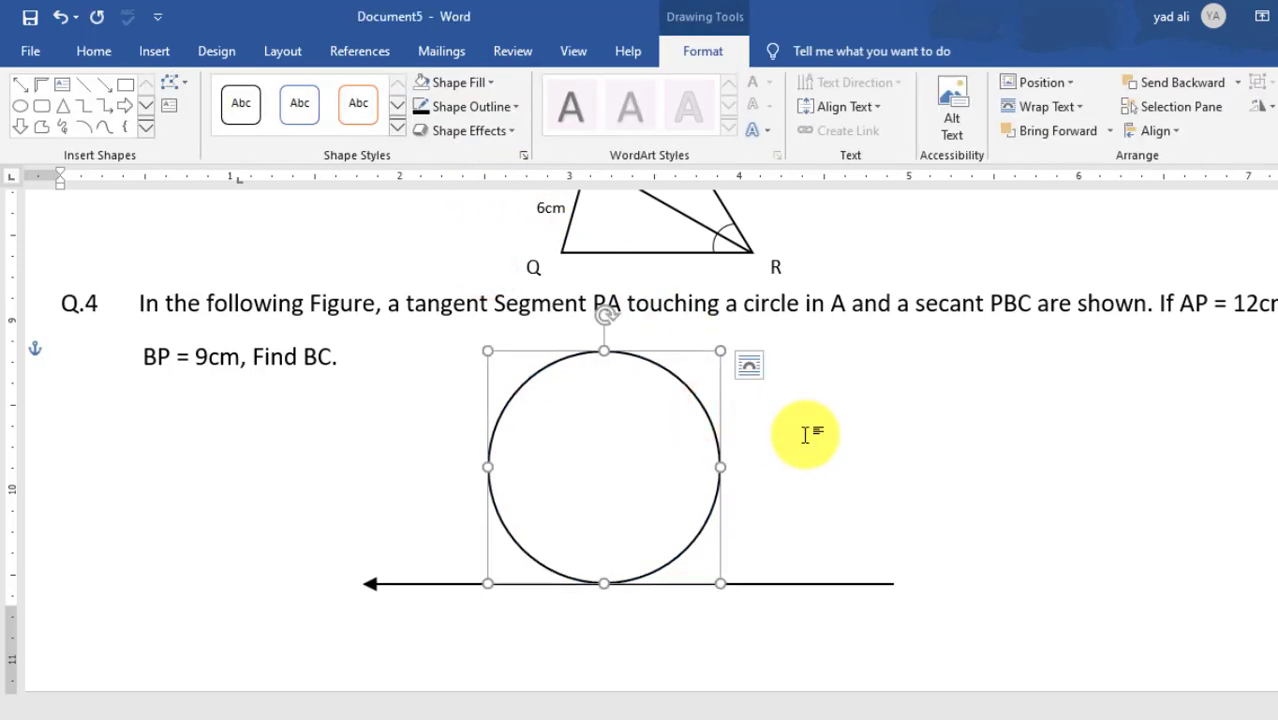
{"action": "left_click", "coordinate": [838, 430]}
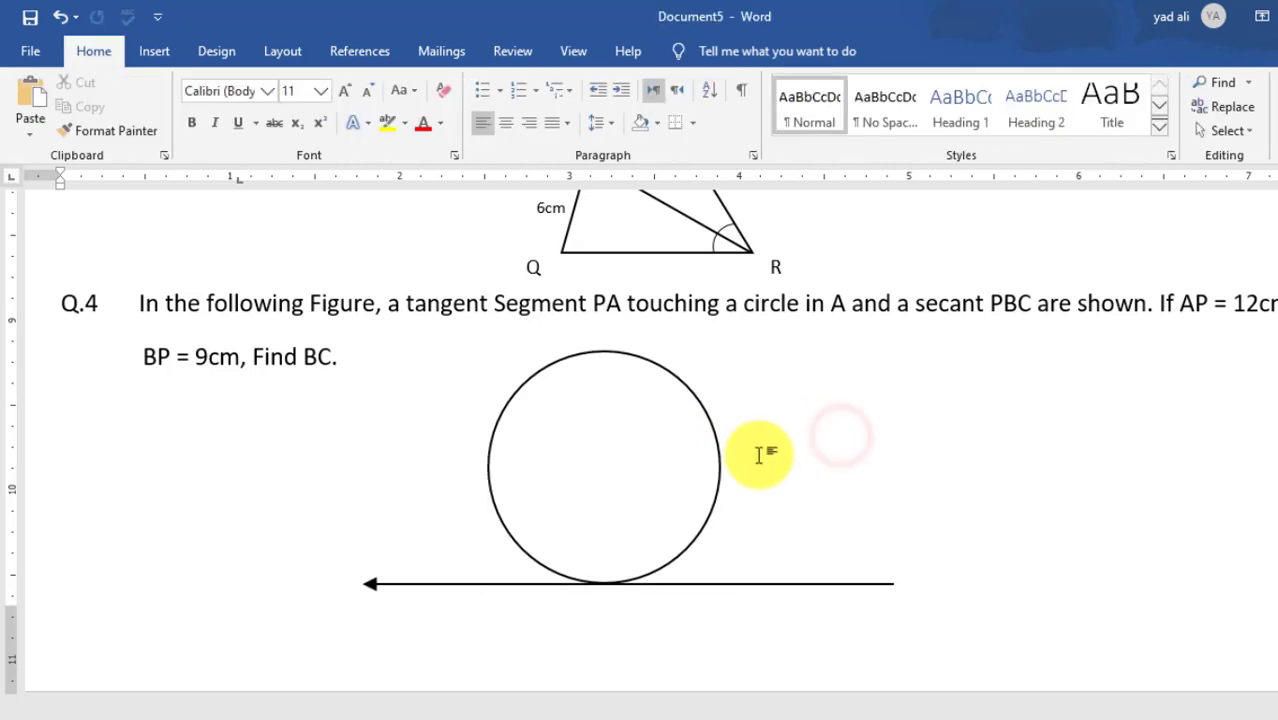
{"action": "left_click", "coordinate": [720, 467]}
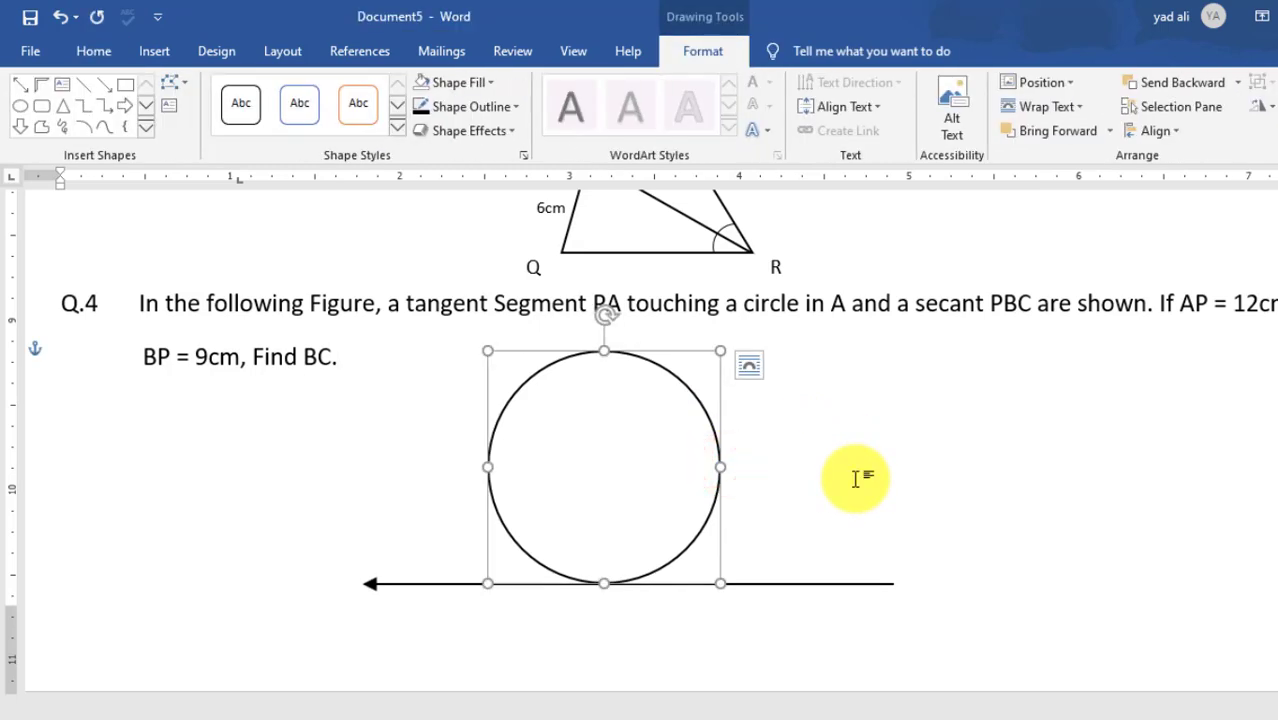
{"action": "key", "text": "ctrl+z"}
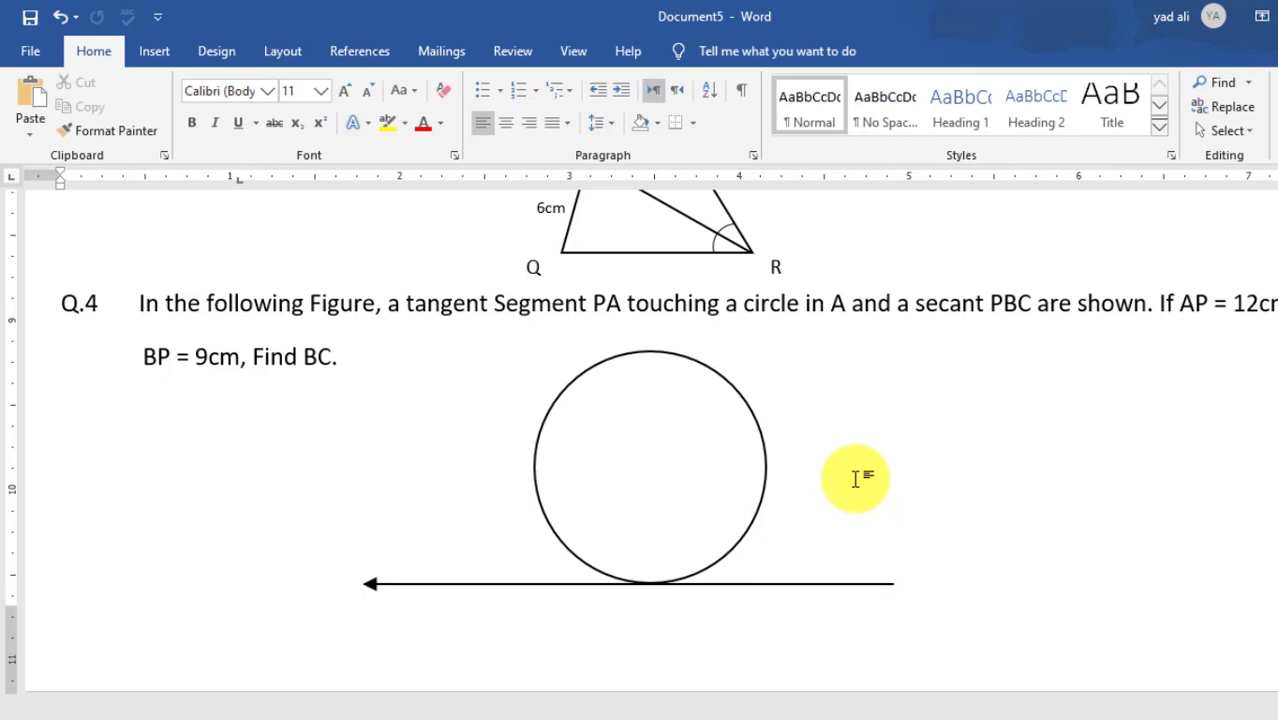
{"action": "left_click", "coordinate": [154, 51]}
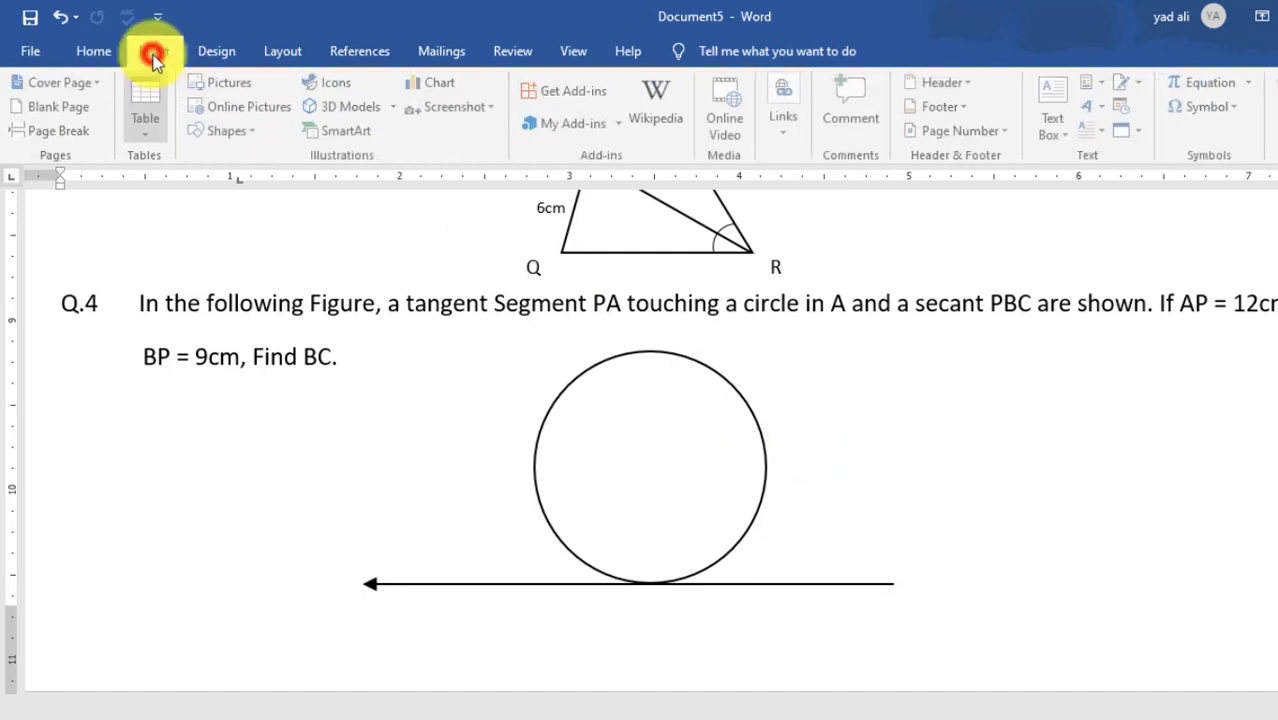
Step: Draw a black 1 pt secant from the arrow's right end through the circle's upper left
{"action": "left_click", "coordinate": [229, 130]}
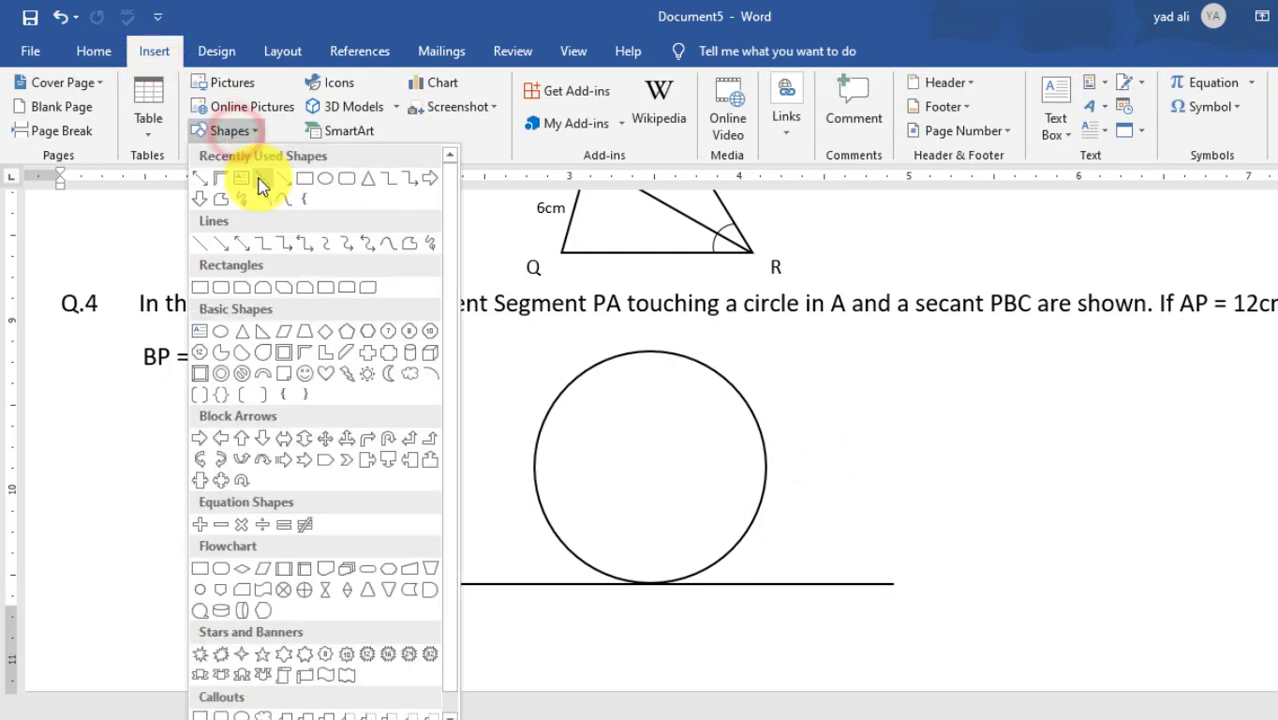
{"action": "left_click", "coordinate": [259, 183]}
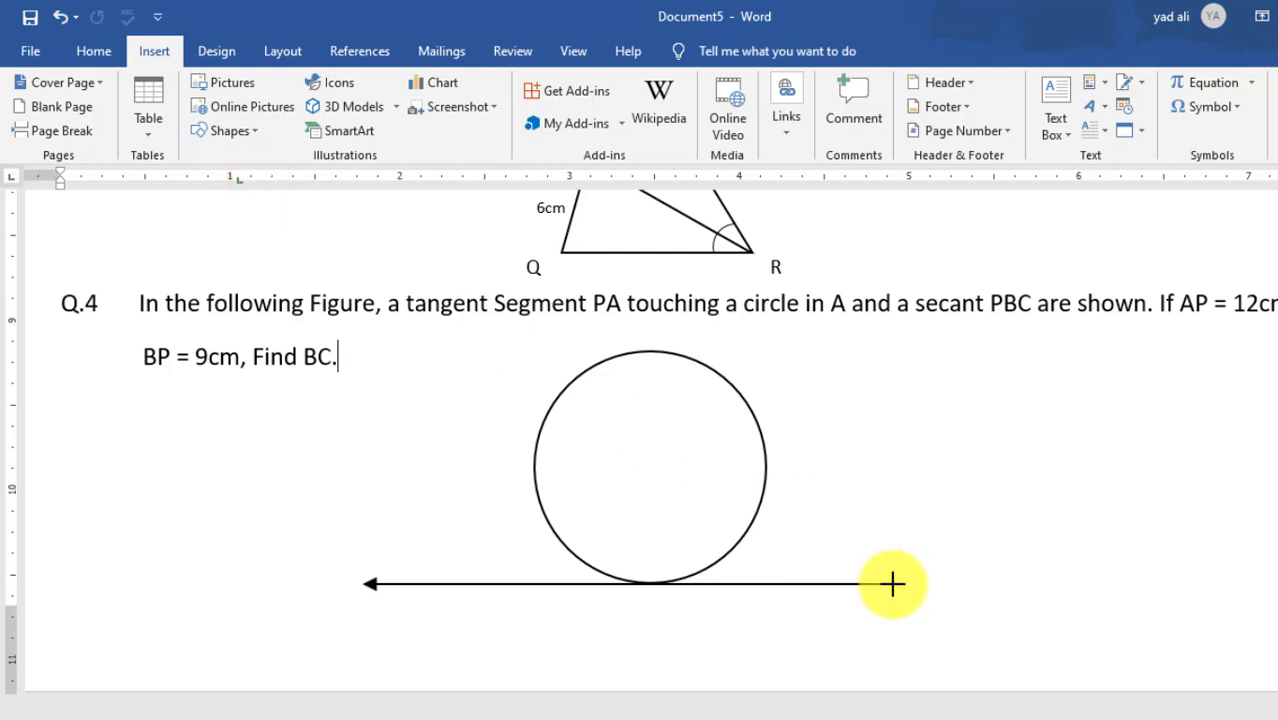
{"action": "left_click_drag", "start_coordinate": [780, 514], "coordinate": [590, 372]}
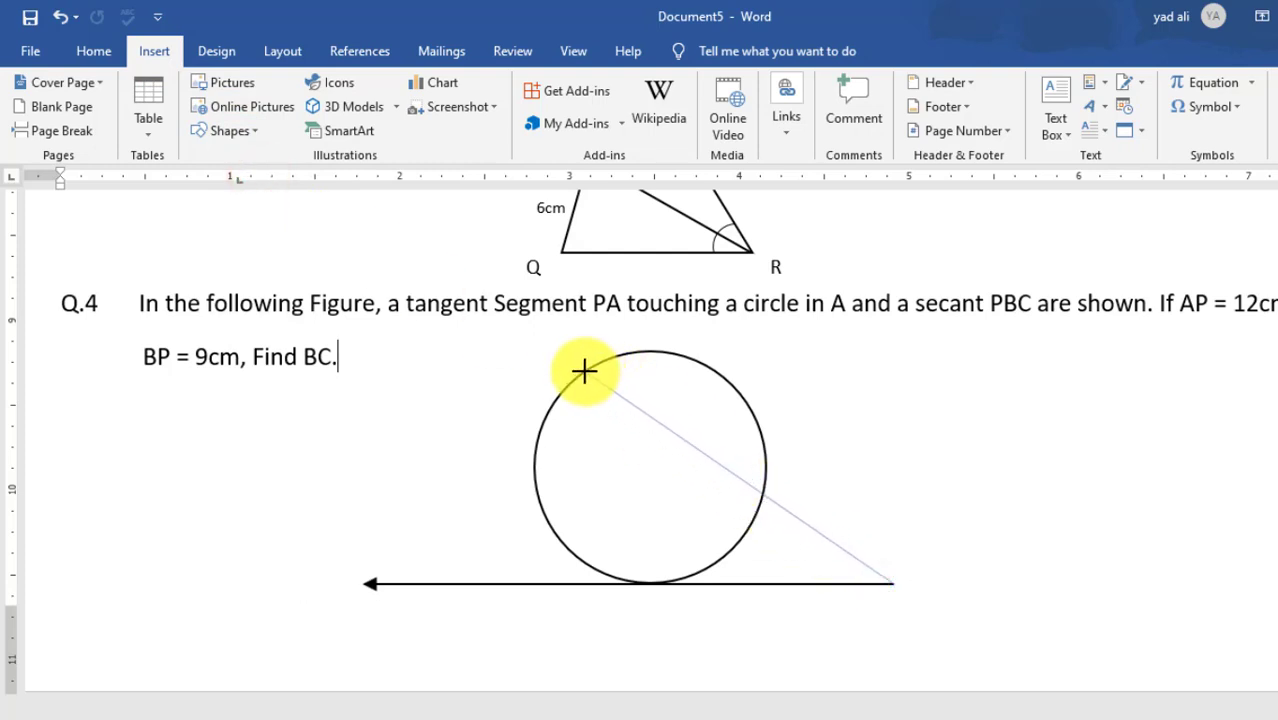
{"action": "left_click_drag", "start_coordinate": [584, 371], "coordinate": [585, 372]}
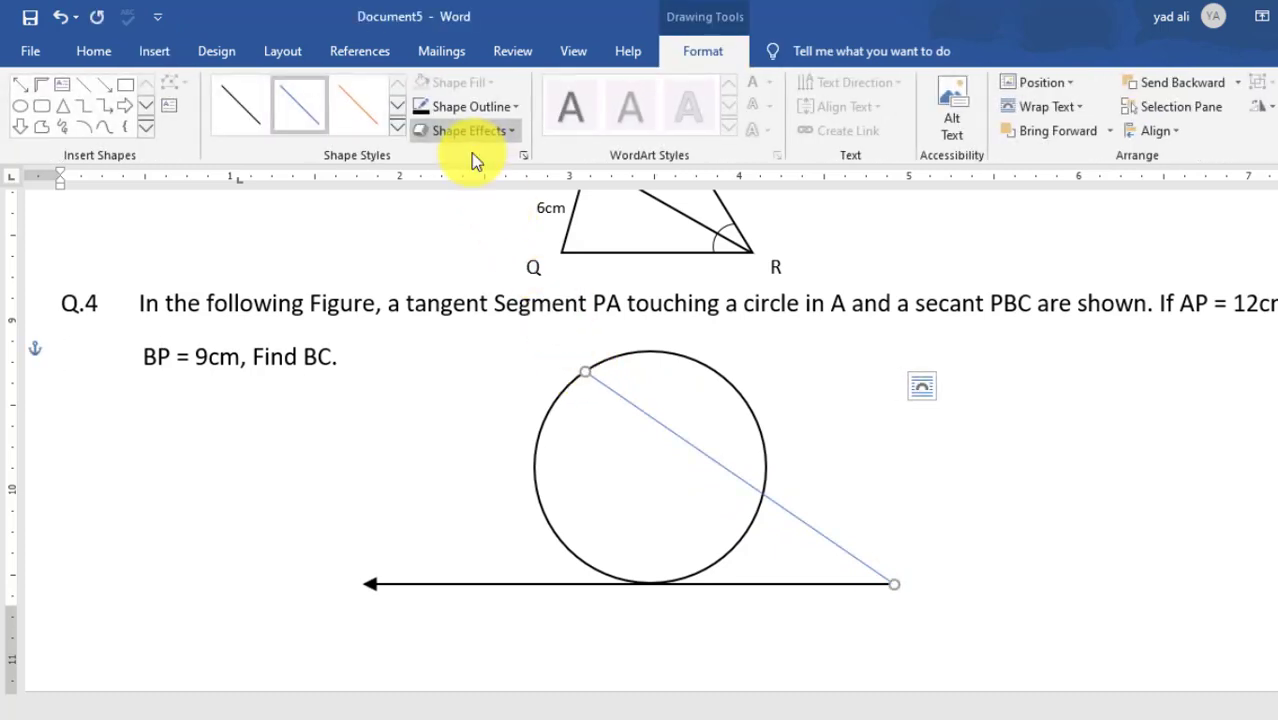
{"action": "left_click", "coordinate": [421, 106]}
{"action": "left_click", "coordinate": [515, 106]}
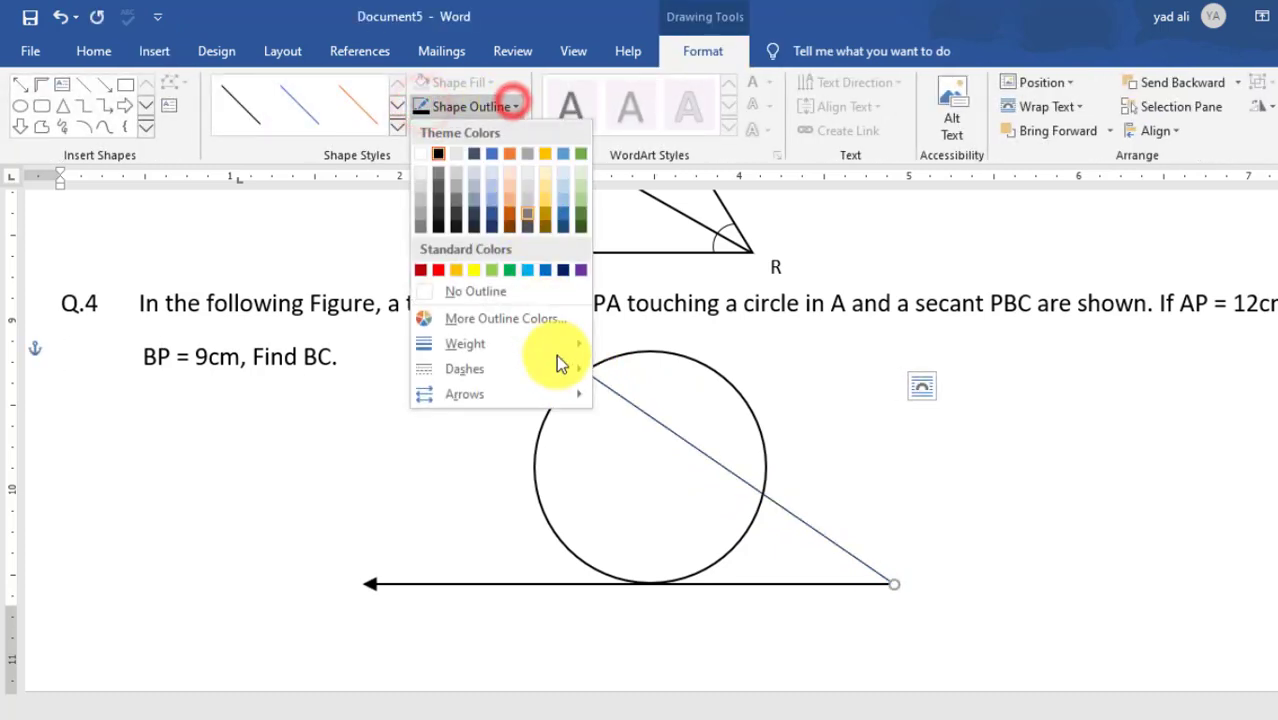
{"action": "mouse_move", "coordinate": [558, 364]}
{"action": "left_click", "coordinate": [672, 414]}
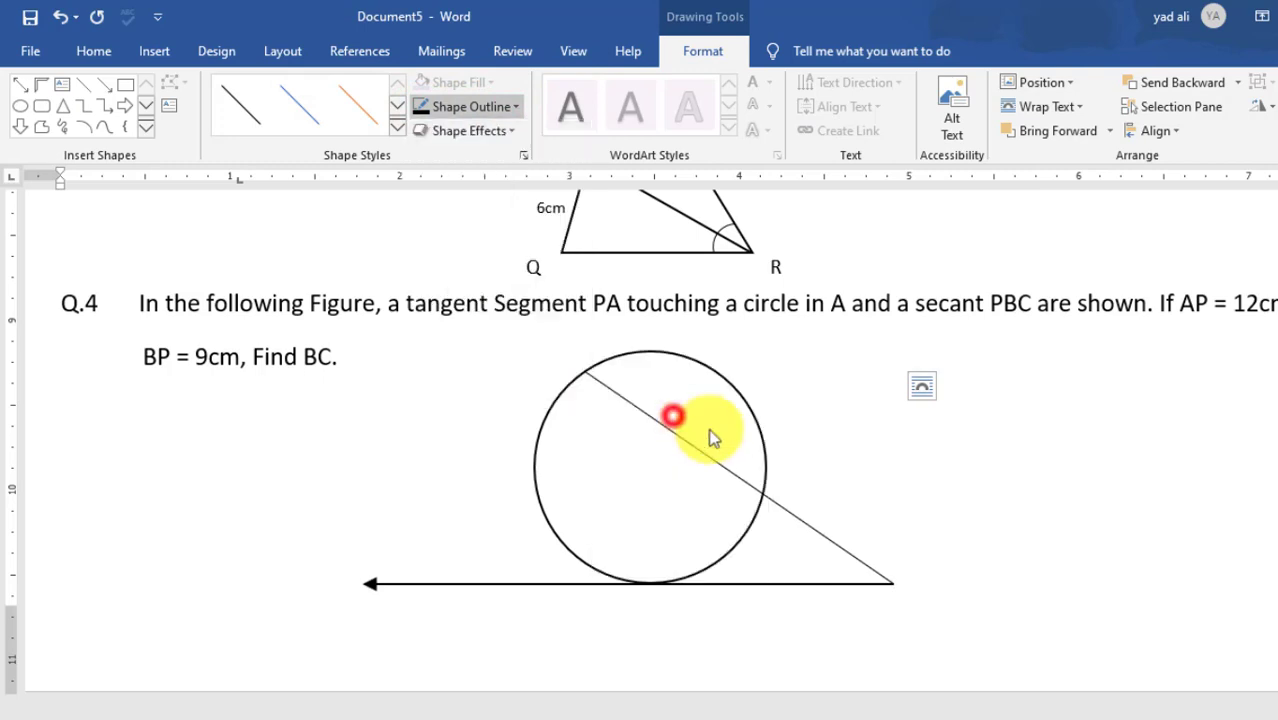
{"action": "left_click", "coordinate": [1005, 540]}
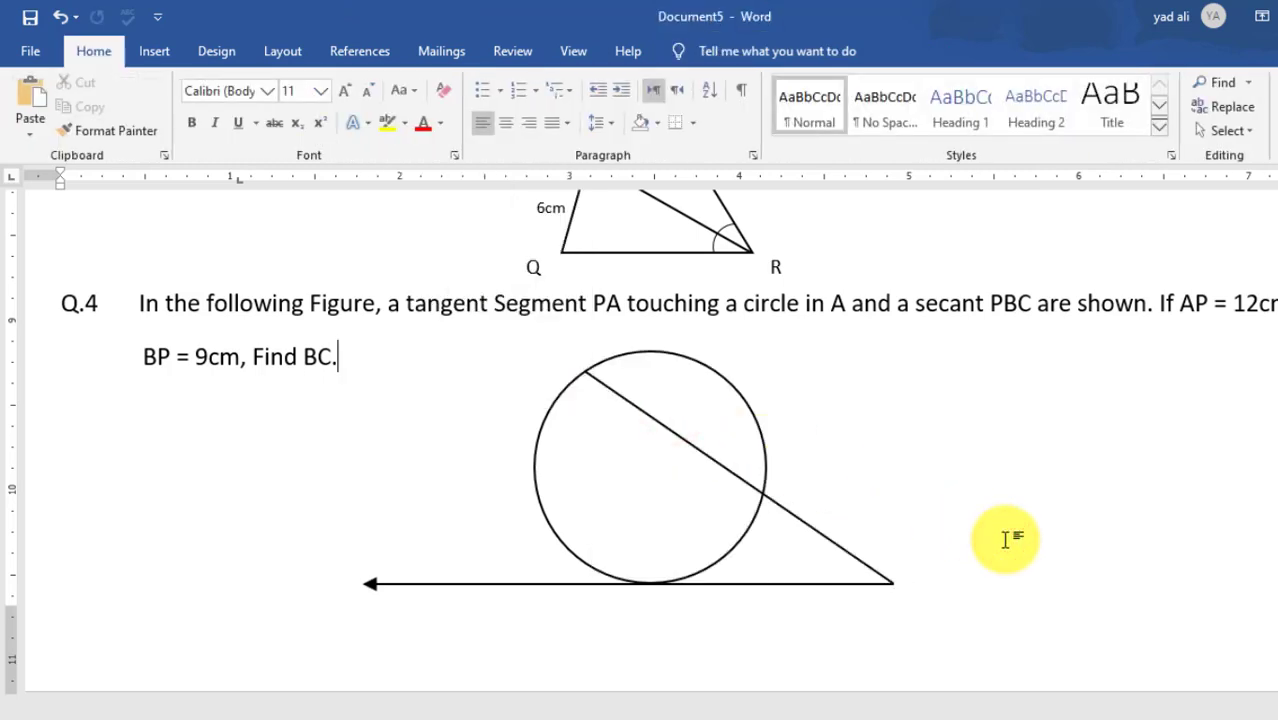
{"action": "left_click", "coordinate": [778, 260]}
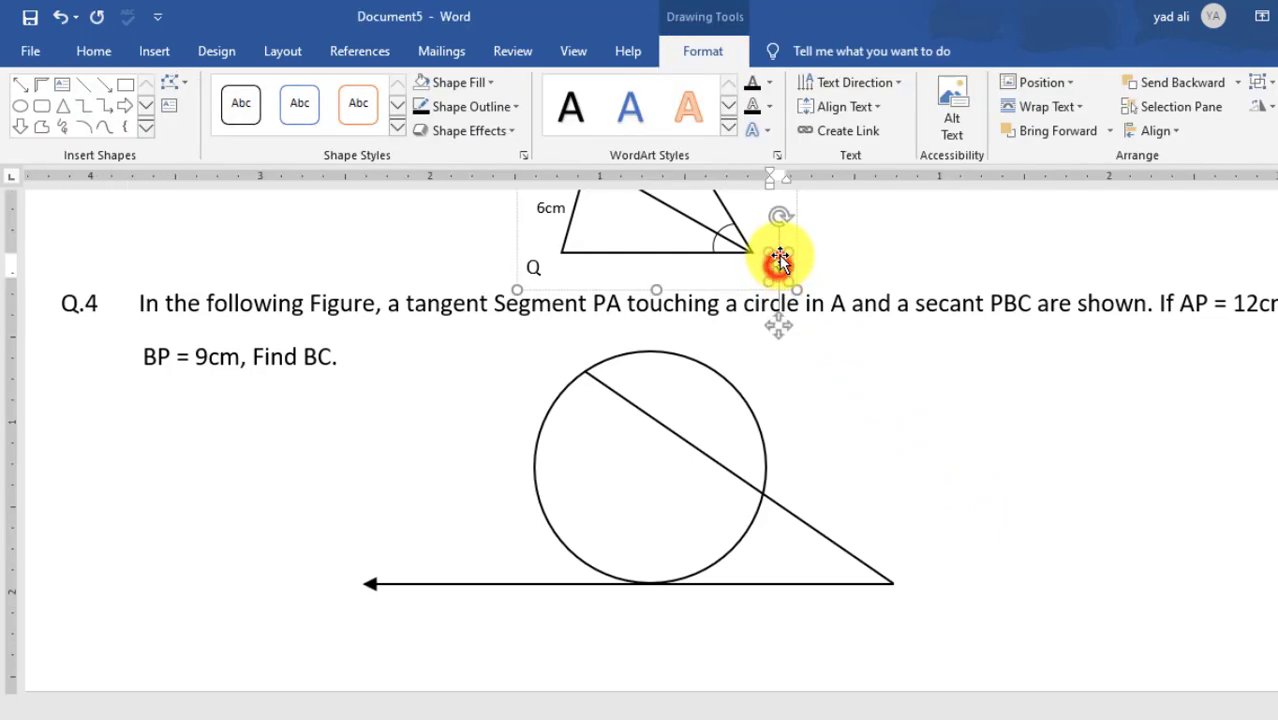
Step: Copy a Q.3 label into Q.4 as P at the tangent's end and A at the touching point
{"action": "scroll", "coordinate": [907, 380], "scroll_direction": "up", "scroll_amount": 5}
{"action": "left_click", "coordinate": [662, 300]}
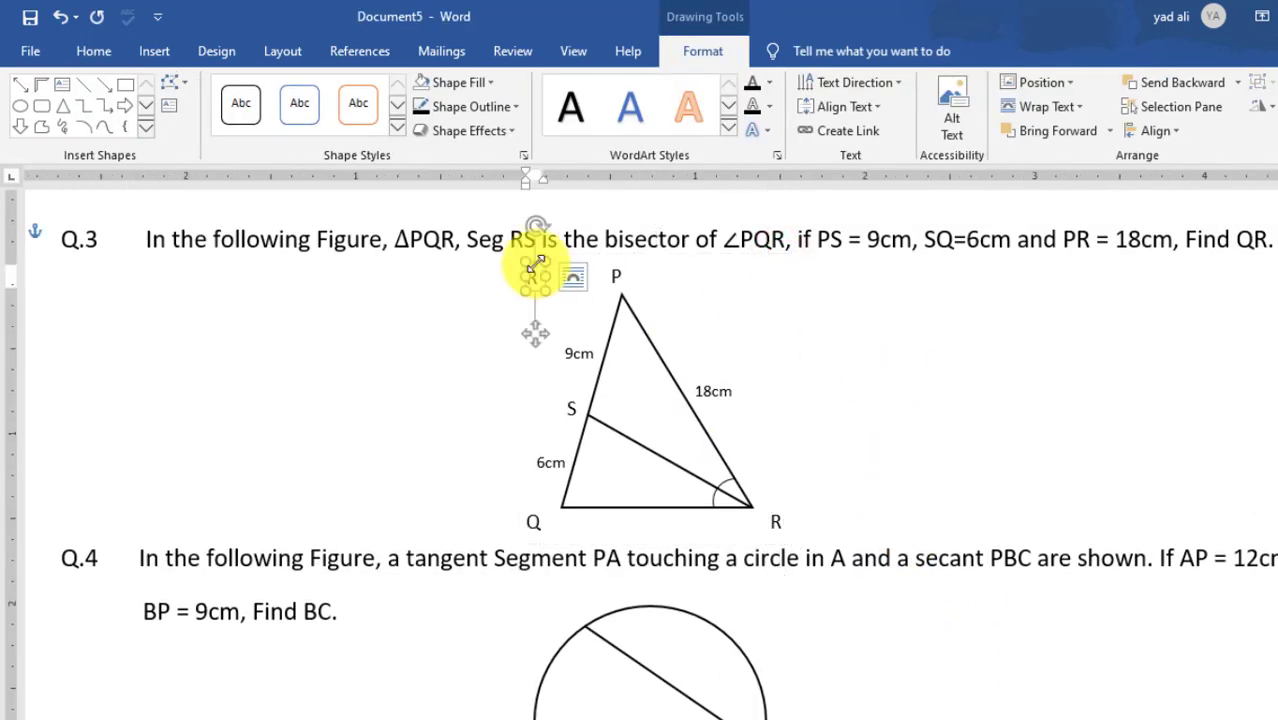
{"action": "mouse_move", "coordinate": [535, 268]}
{"action": "left_mouse_down"}
{"action": "mouse_move", "coordinate": [924, 560]}
{"action": "mouse_move", "coordinate": [924, 577]}
{"action": "left_mouse_up"}
{"action": "double_click", "coordinate": [922, 580]}
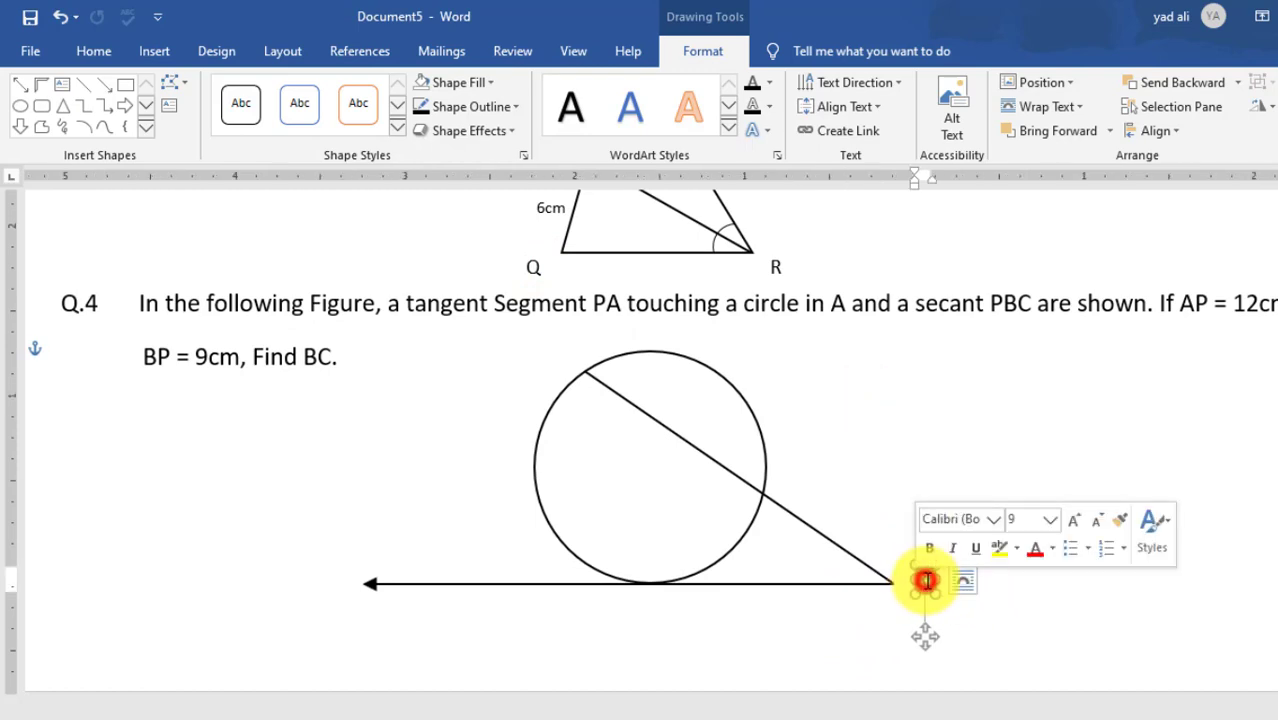
{"action": "left_click_drag", "start_coordinate": [928, 570], "coordinate": [652, 607]}
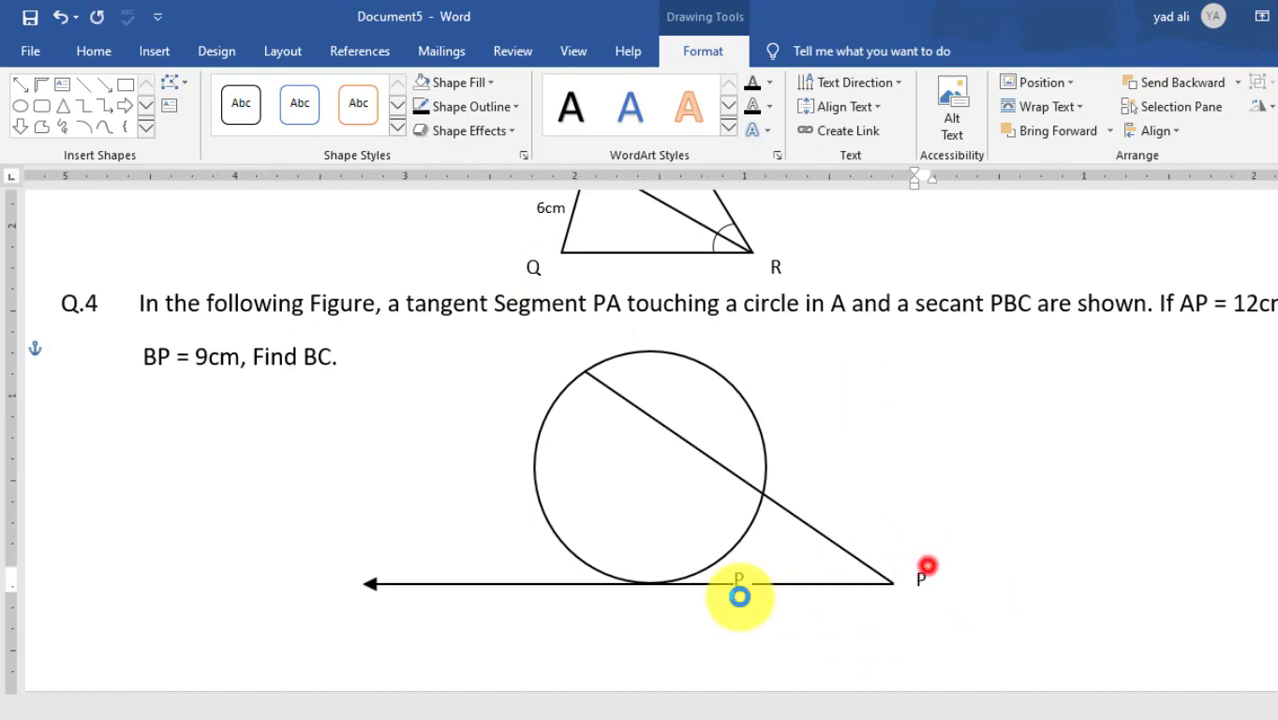
{"action": "left_click", "coordinate": [653, 607]}
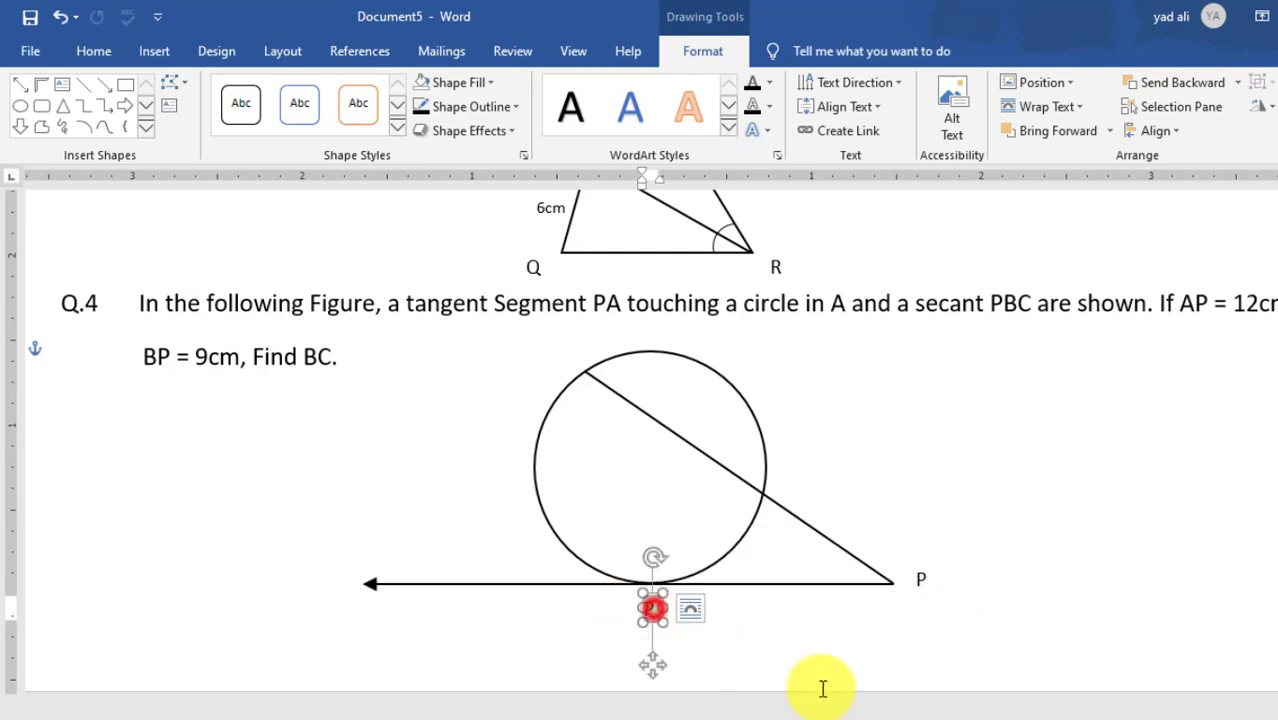
Step: Add label copies reading B and C at the secant's two circle crossings
{"action": "mouse_move", "coordinate": [650, 607]}
{"action": "left_mouse_down"}
{"action": "mouse_move", "coordinate": [773, 479]}
{"action": "mouse_move", "coordinate": [786, 486]}
{"action": "mouse_move", "coordinate": [578, 342]}
{"action": "left_mouse_up"}
{"action": "double_click", "coordinate": [786, 488]}
{"action": "type", "text": "B"}
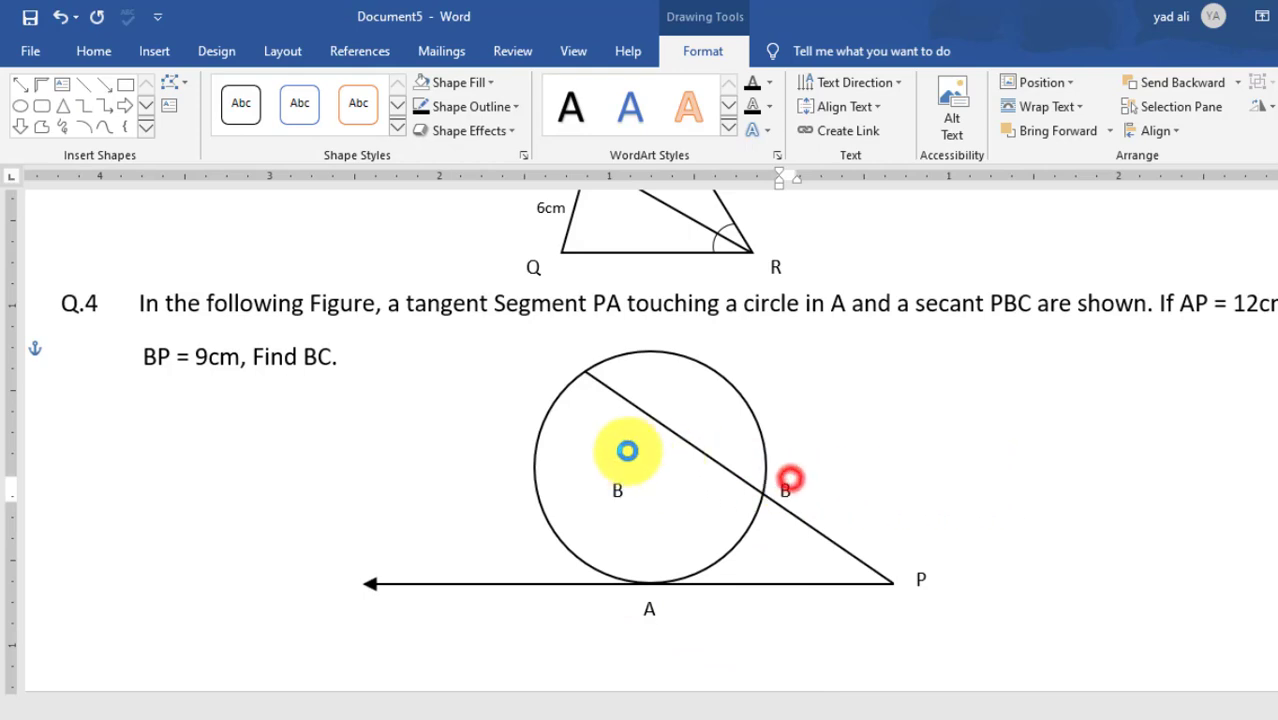
{"action": "left_click", "coordinate": [575, 347]}
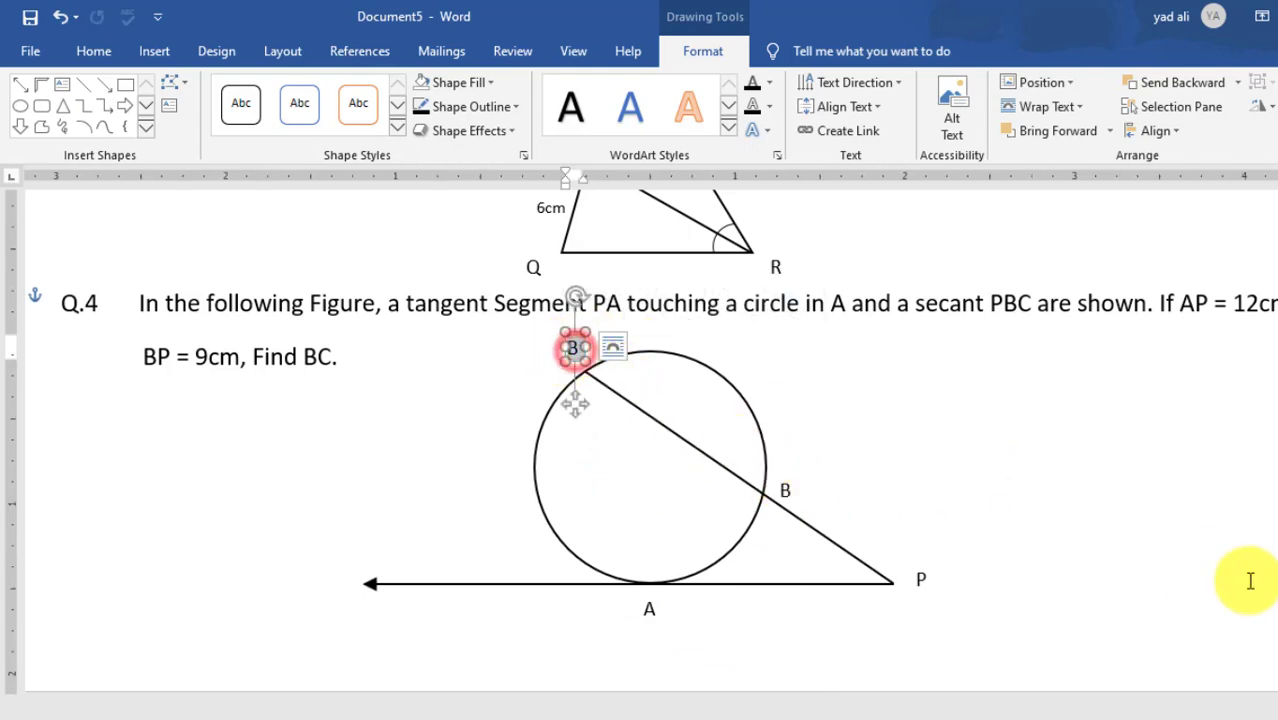
{"action": "left_click", "coordinate": [577, 337]}
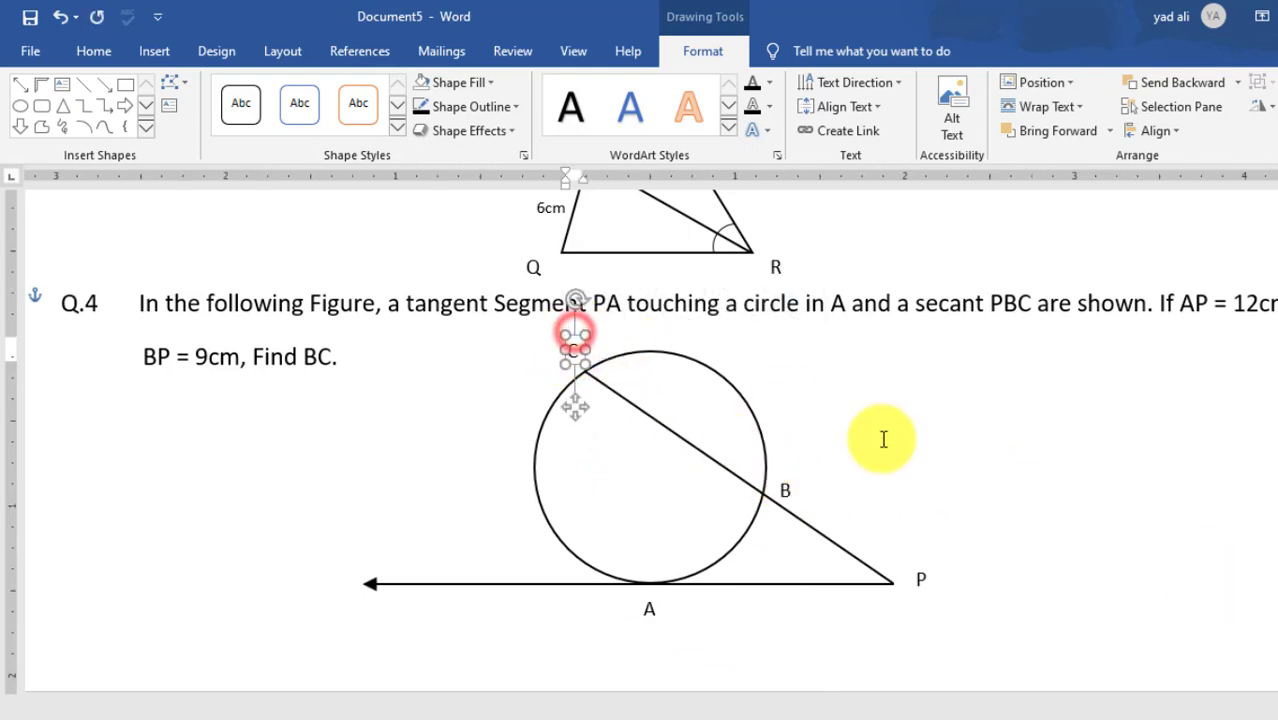
{"action": "left_click", "coordinate": [930, 450]}
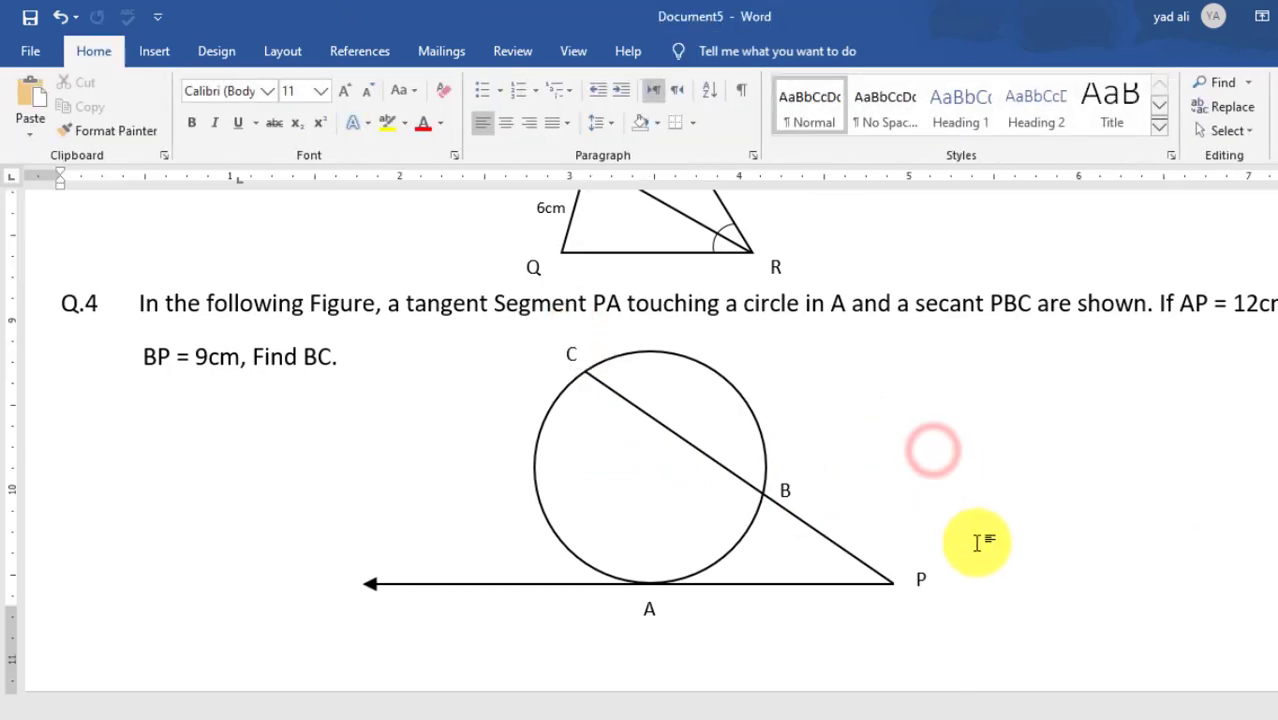
Step: Scroll through the exam paper and zoom out from 169% to 89% to review Q.1–Q.4
{"action": "scroll", "coordinate": [872, 486], "scroll_direction": "up", "scroll_amount": 5}
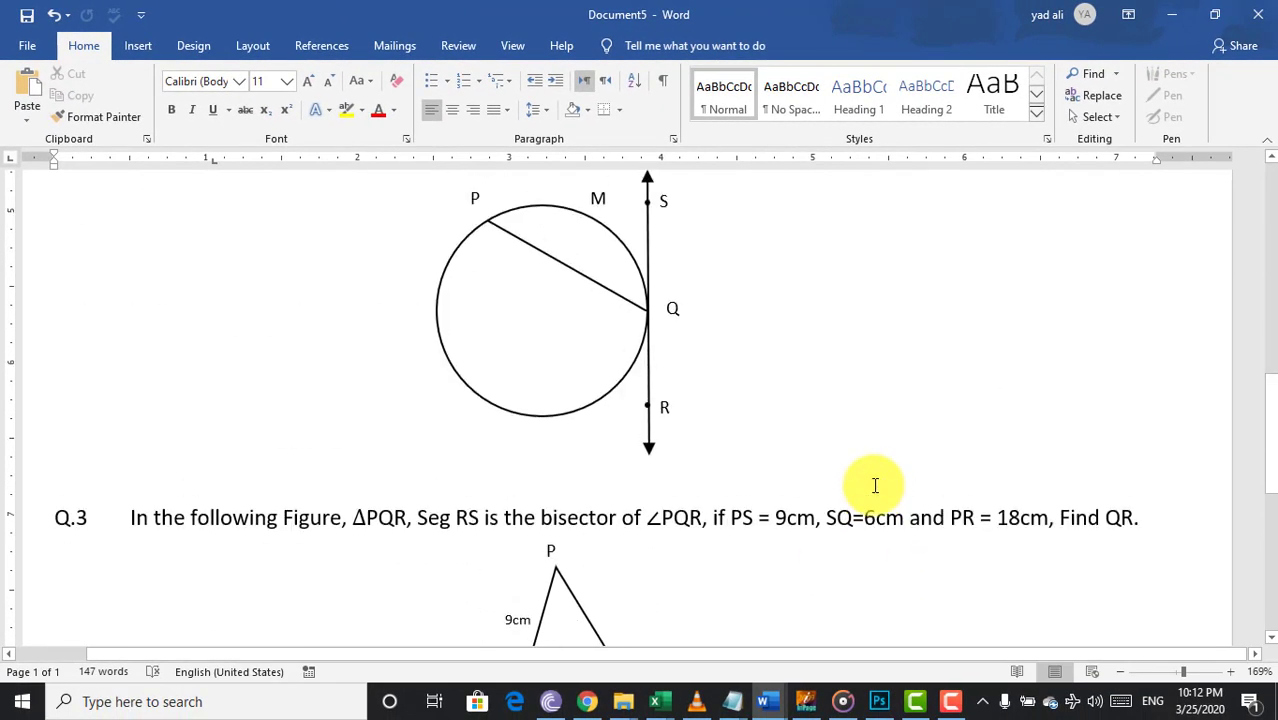
{"action": "scroll", "coordinate": [875, 485], "scroll_direction": "up", "scroll_amount": 5}
{"action": "scroll", "coordinate": [875, 485], "scroll_direction": "up", "scroll_amount": 5}
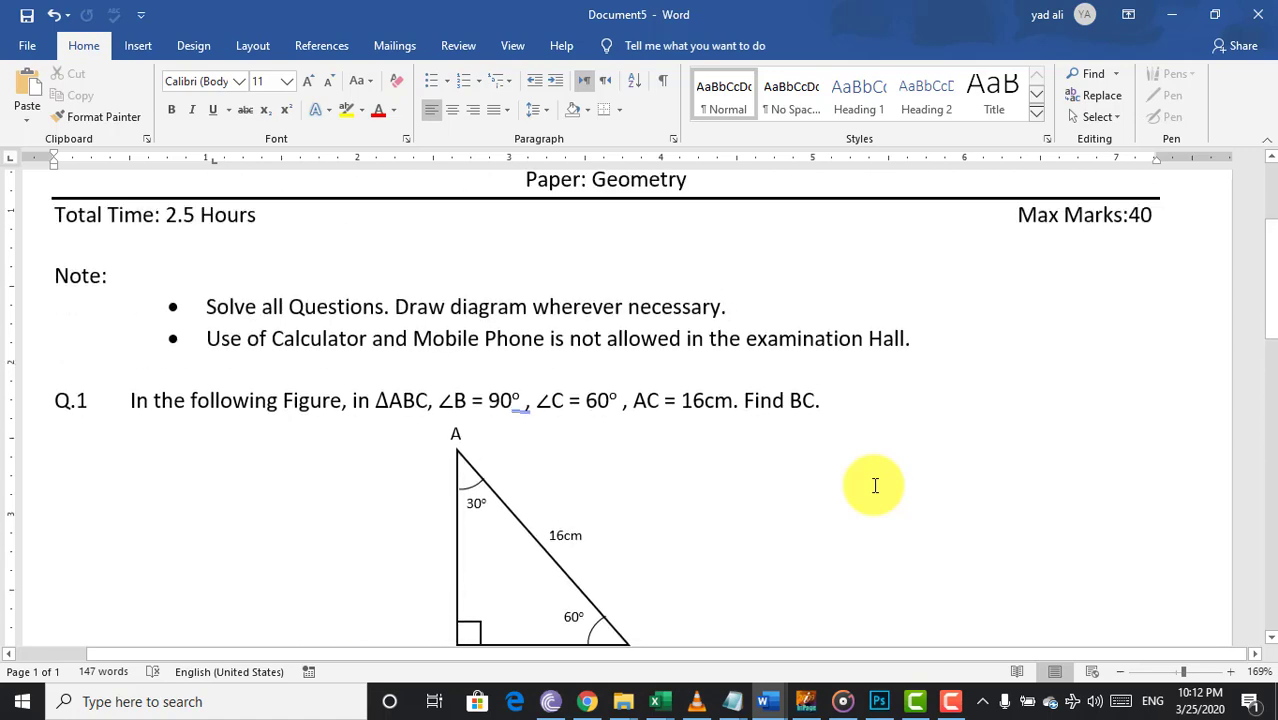
{"action": "scroll", "coordinate": [875, 485], "scroll_direction": "up", "scroll_amount": 2}
{"action": "scroll", "coordinate": [875, 485], "scroll_direction": "up", "scroll_amount": 3}
{"action": "scroll", "coordinate": [875, 485], "scroll_direction": "down", "scroll_amount": 5, "text": "ctrl"}
{"action": "scroll", "coordinate": [875, 485], "scroll_direction": "down", "scroll_amount": 3, "text": "ctrl"}
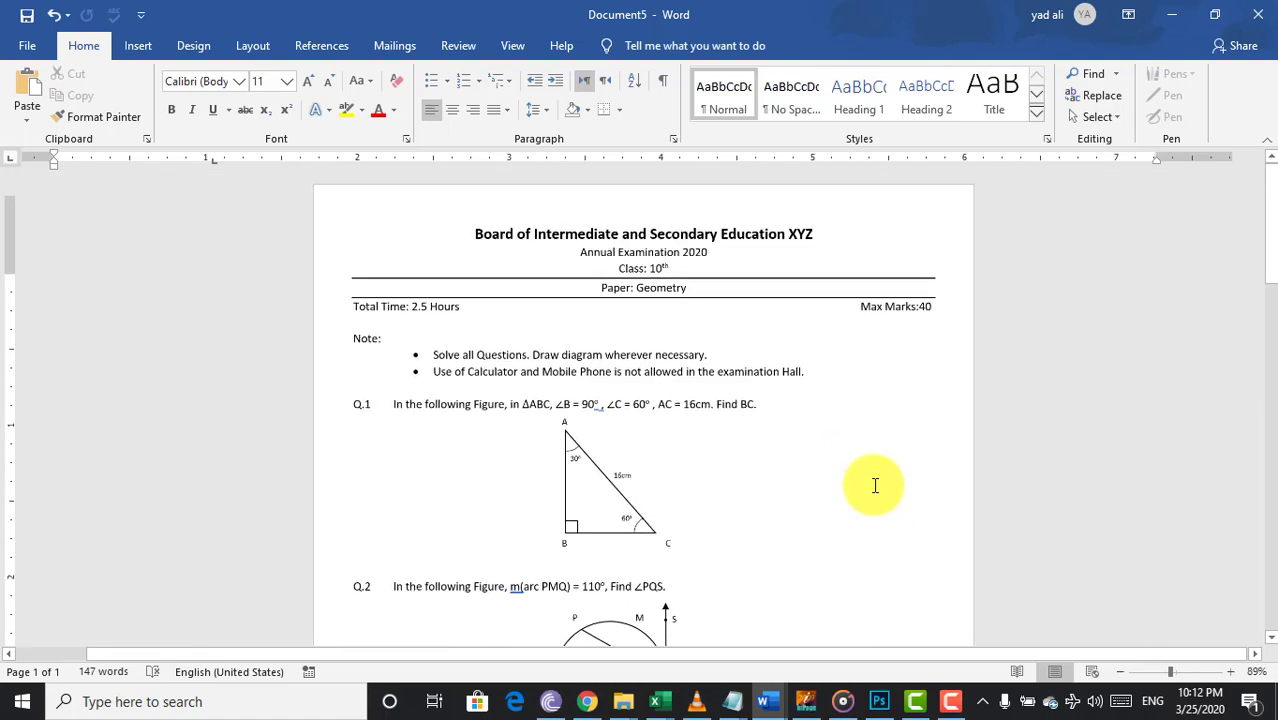
{"action": "scroll", "coordinate": [875, 485], "scroll_direction": "down", "scroll_amount": 3}
{"action": "scroll", "coordinate": [875, 485], "scroll_direction": "down", "scroll_amount": 2}
{"action": "scroll", "coordinate": [873, 485], "scroll_direction": "down", "scroll_amount": 2}
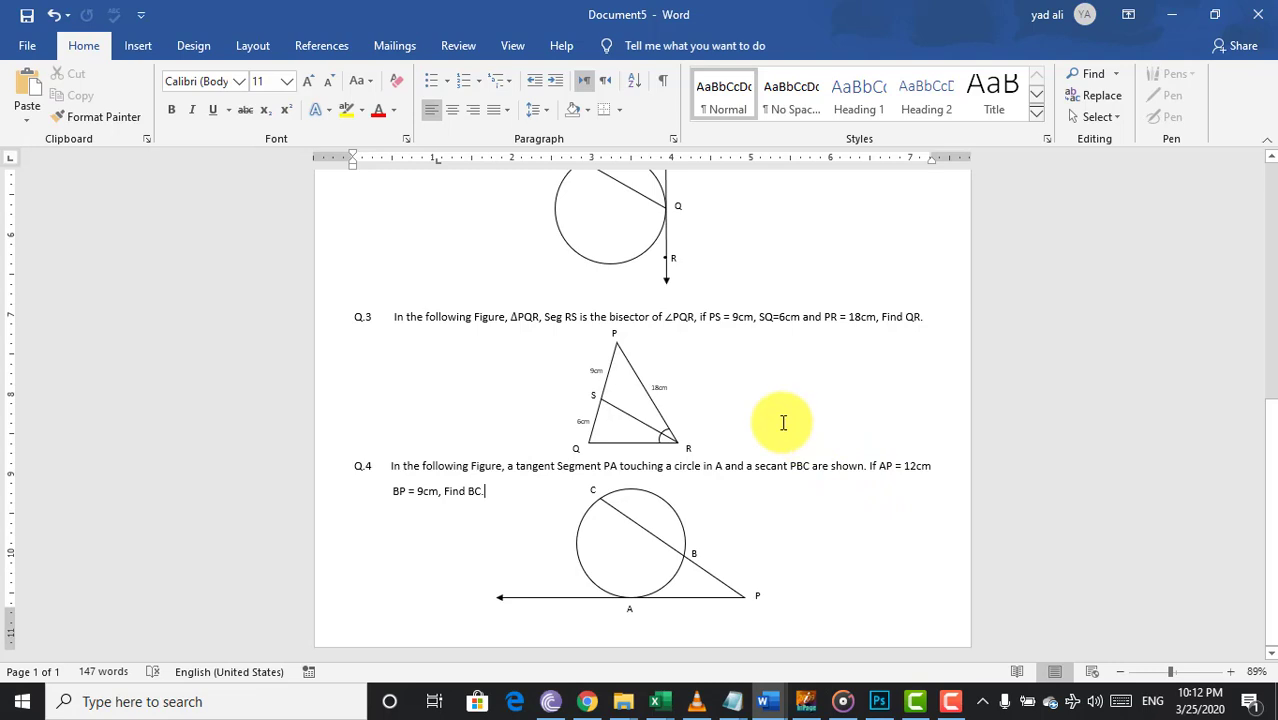
{"action": "scroll", "coordinate": [783, 423], "scroll_direction": "up", "scroll_amount": 2}
{"action": "scroll", "coordinate": [783, 423], "scroll_direction": "up", "scroll_amount": 4}
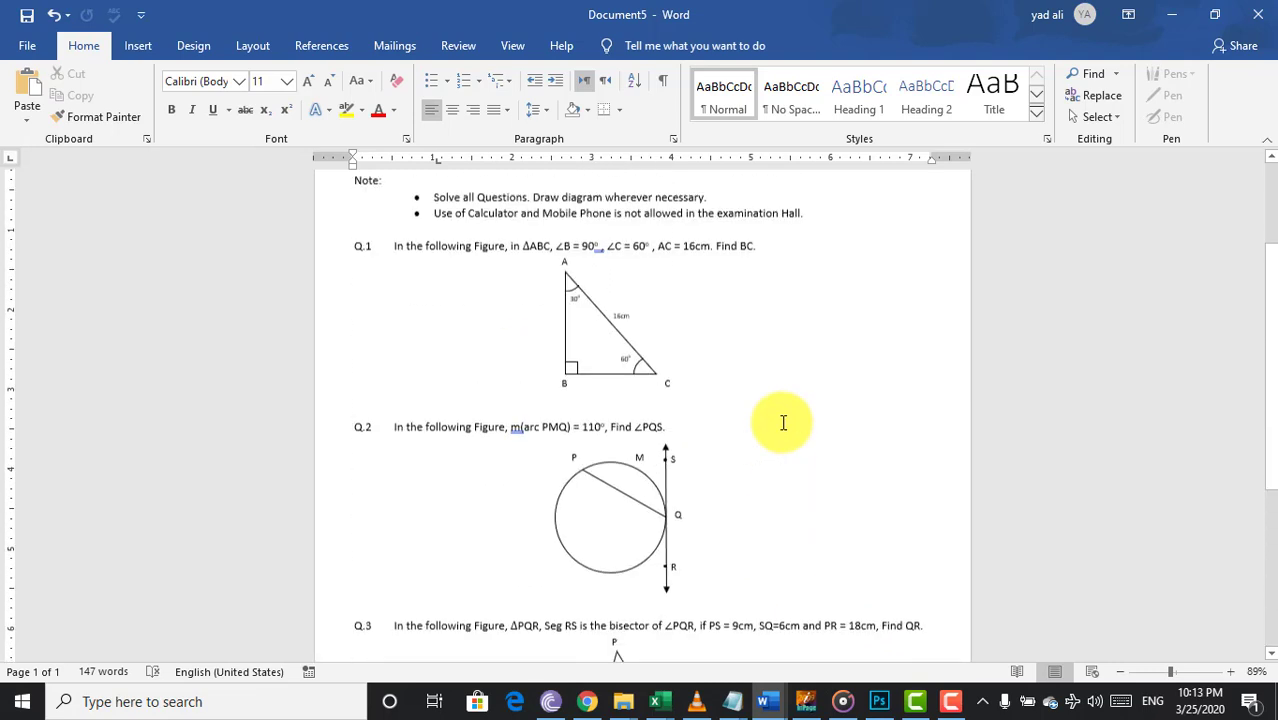
{"action": "scroll", "coordinate": [783, 423], "scroll_direction": "up", "scroll_amount": 2}
{"action": "scroll", "coordinate": [783, 423], "scroll_direction": "up", "scroll_amount": 1}
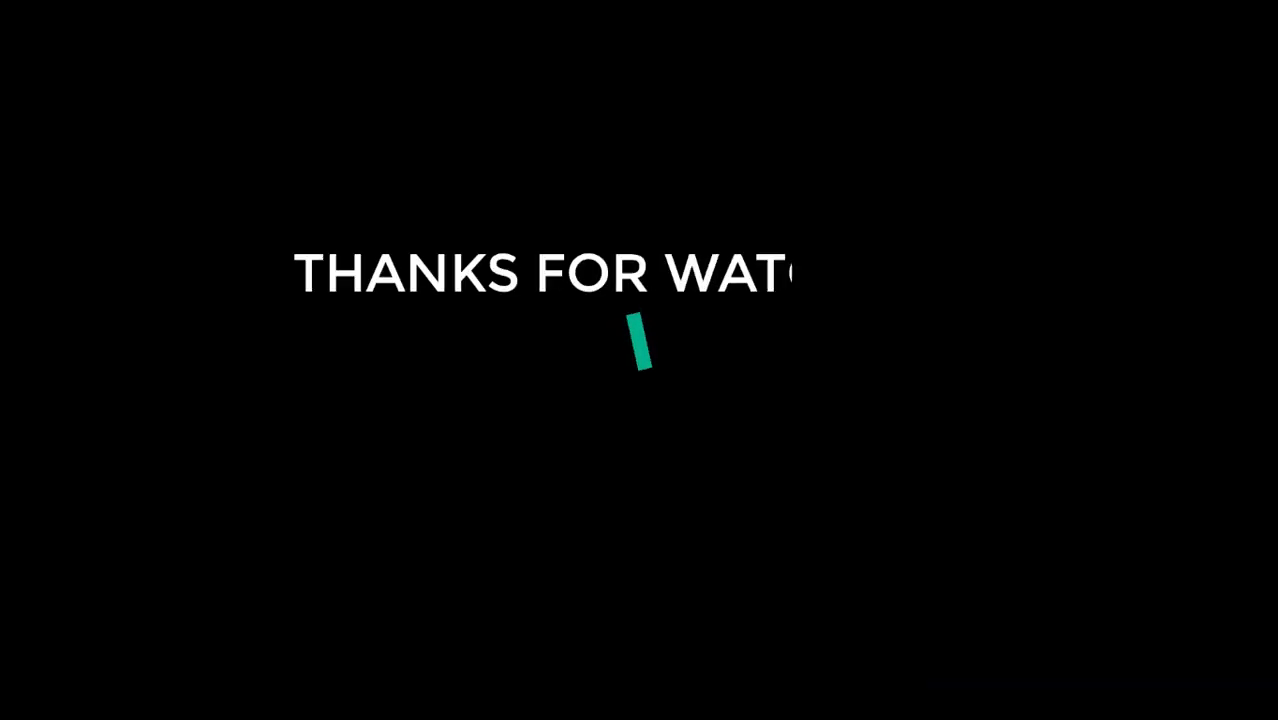